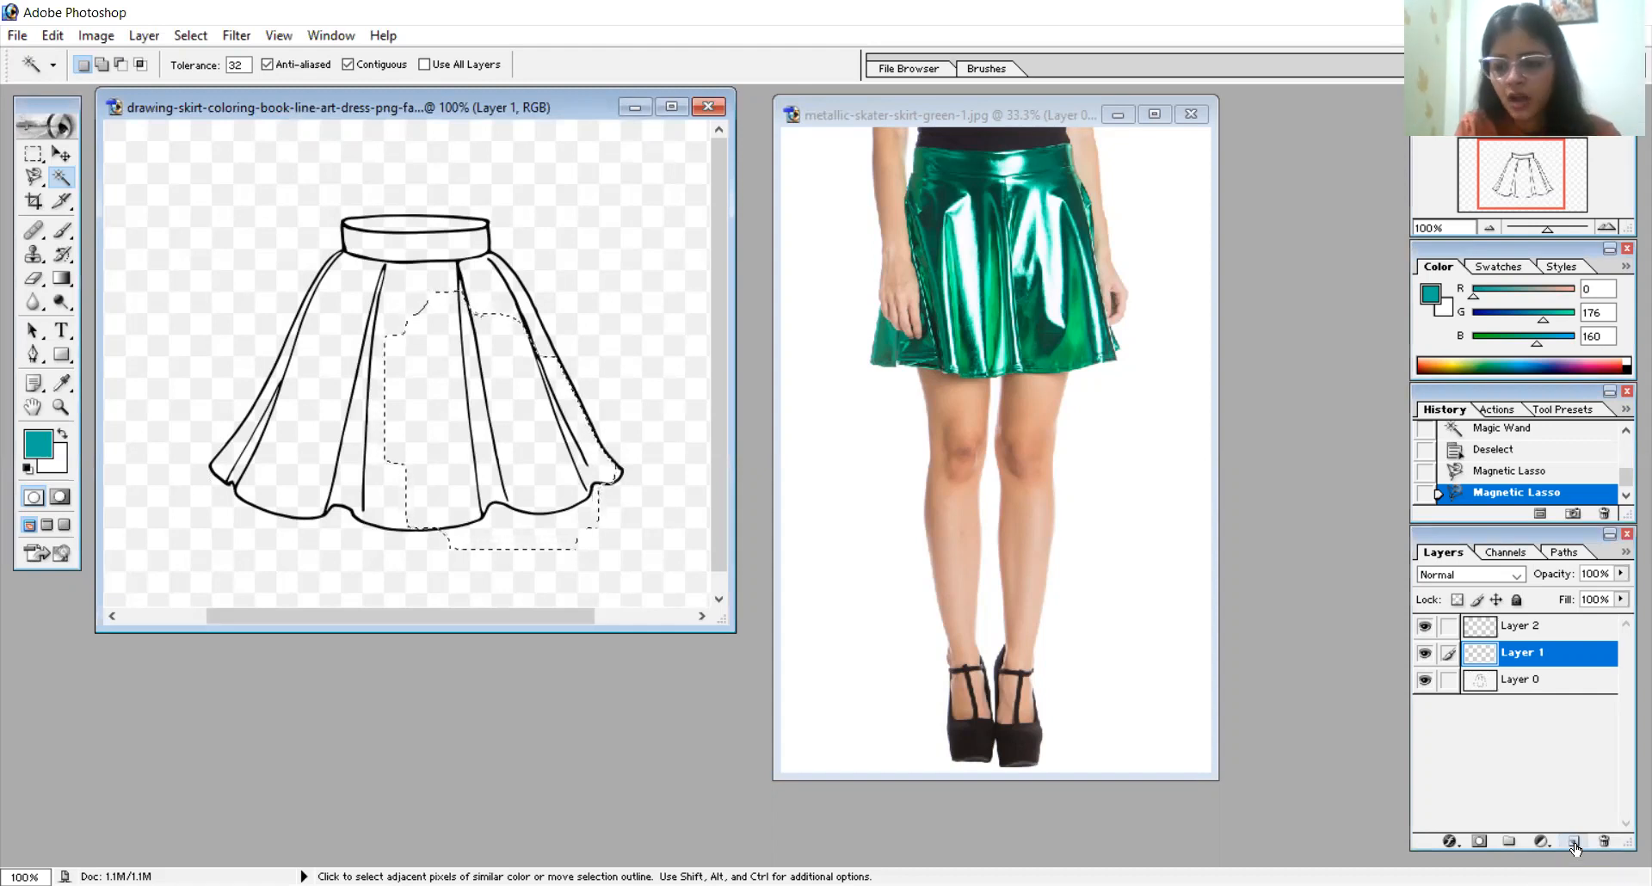
- Add a new layer above Layer 1 and rename Layer 2 as "base coat"
click(1574, 843)
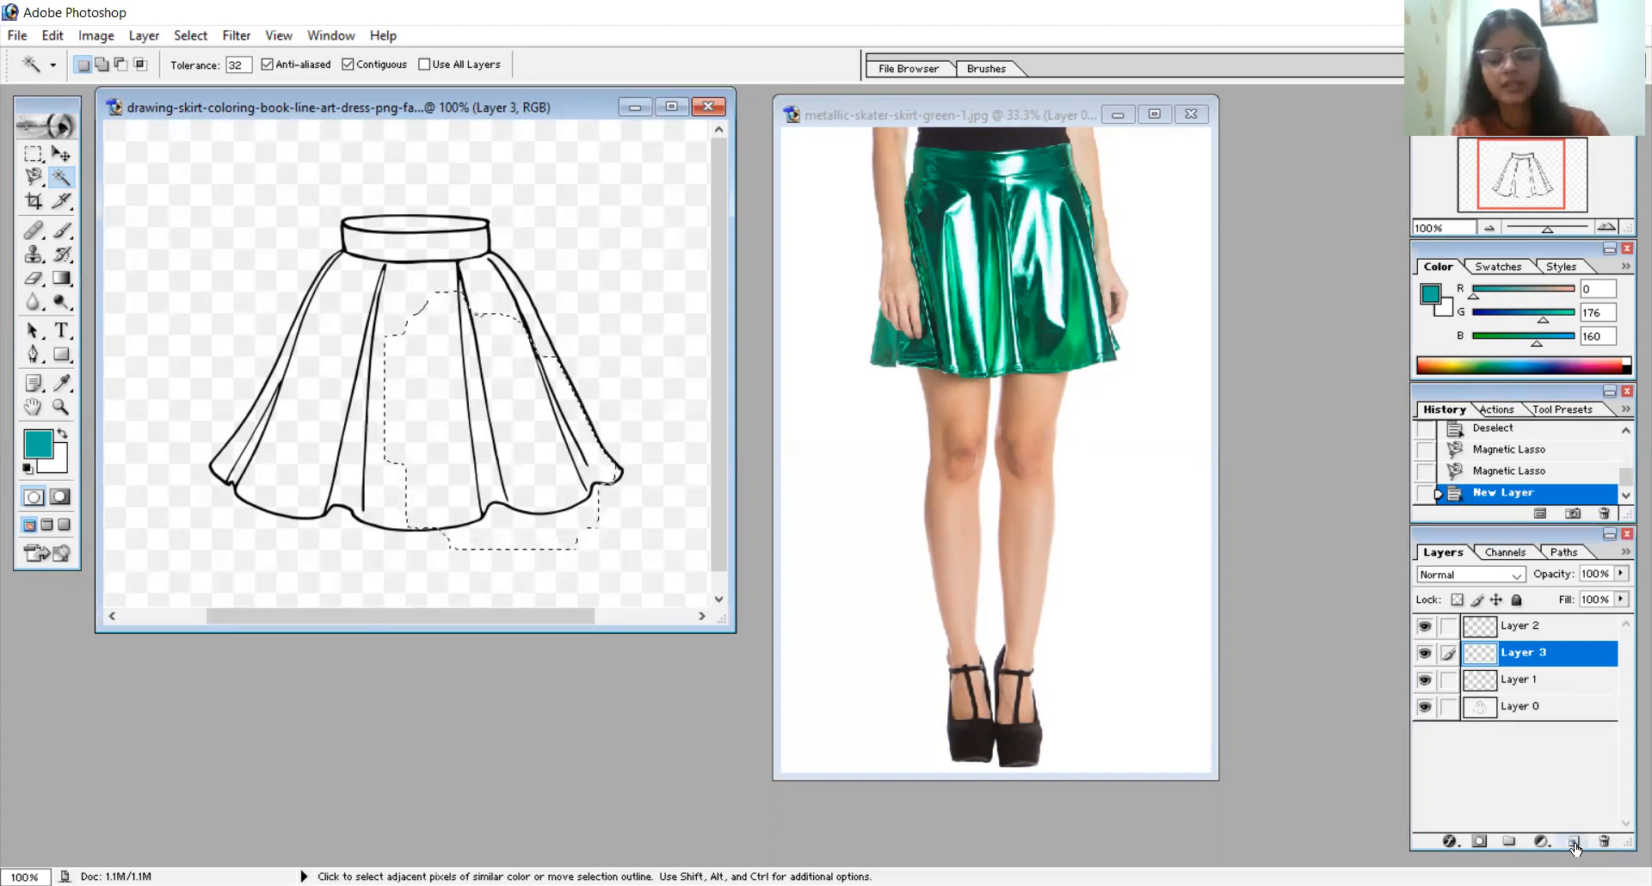
double_click(1522, 628)
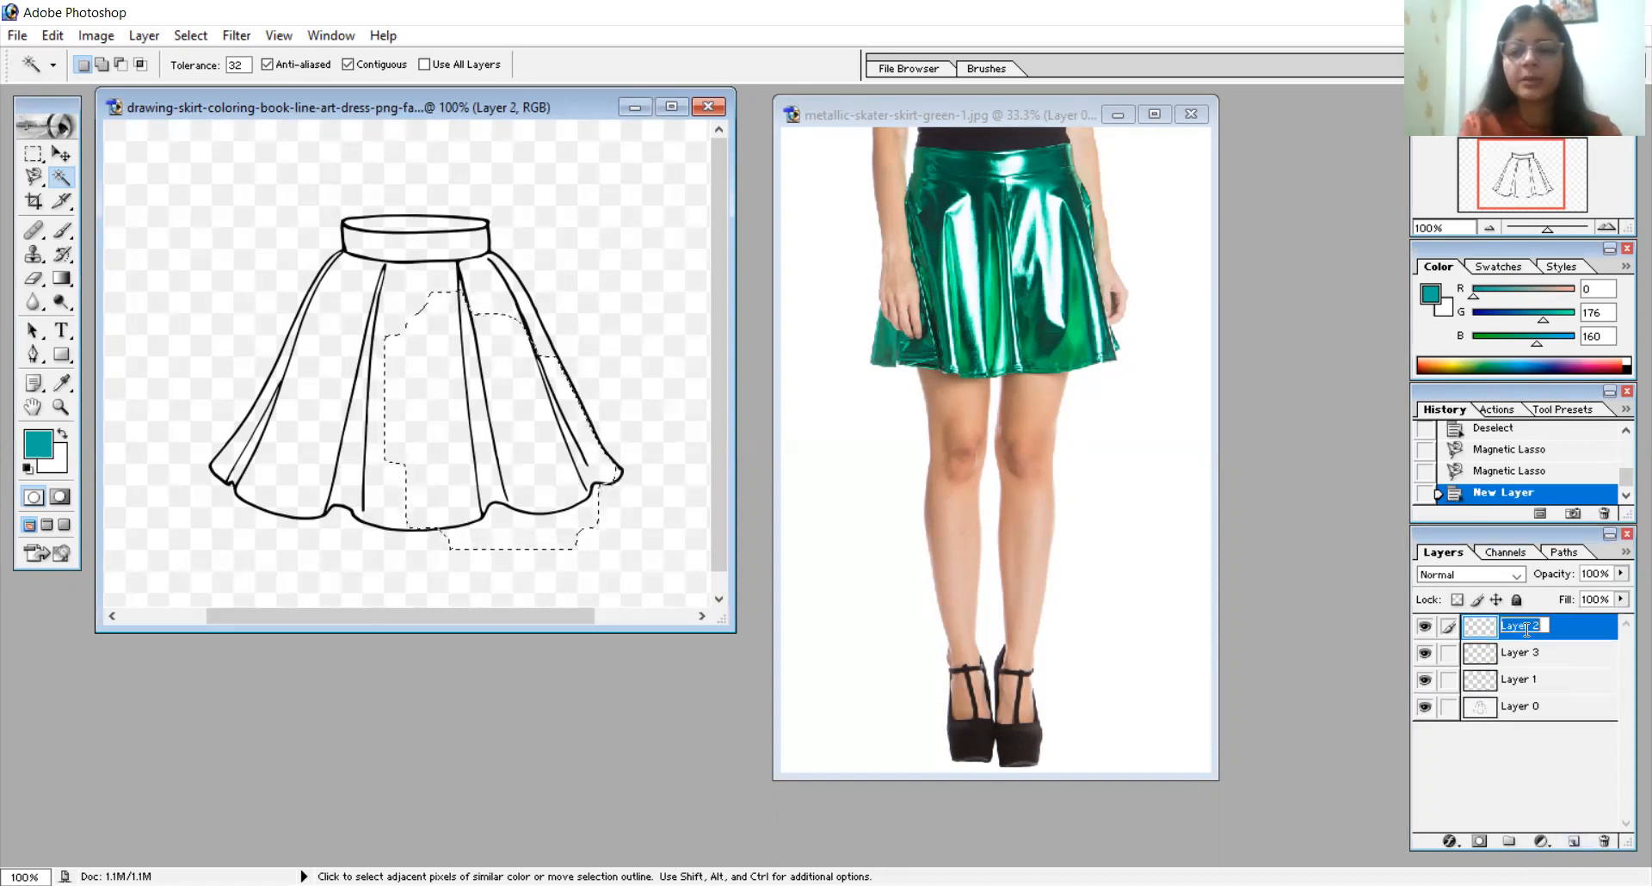
key(BackSpace)
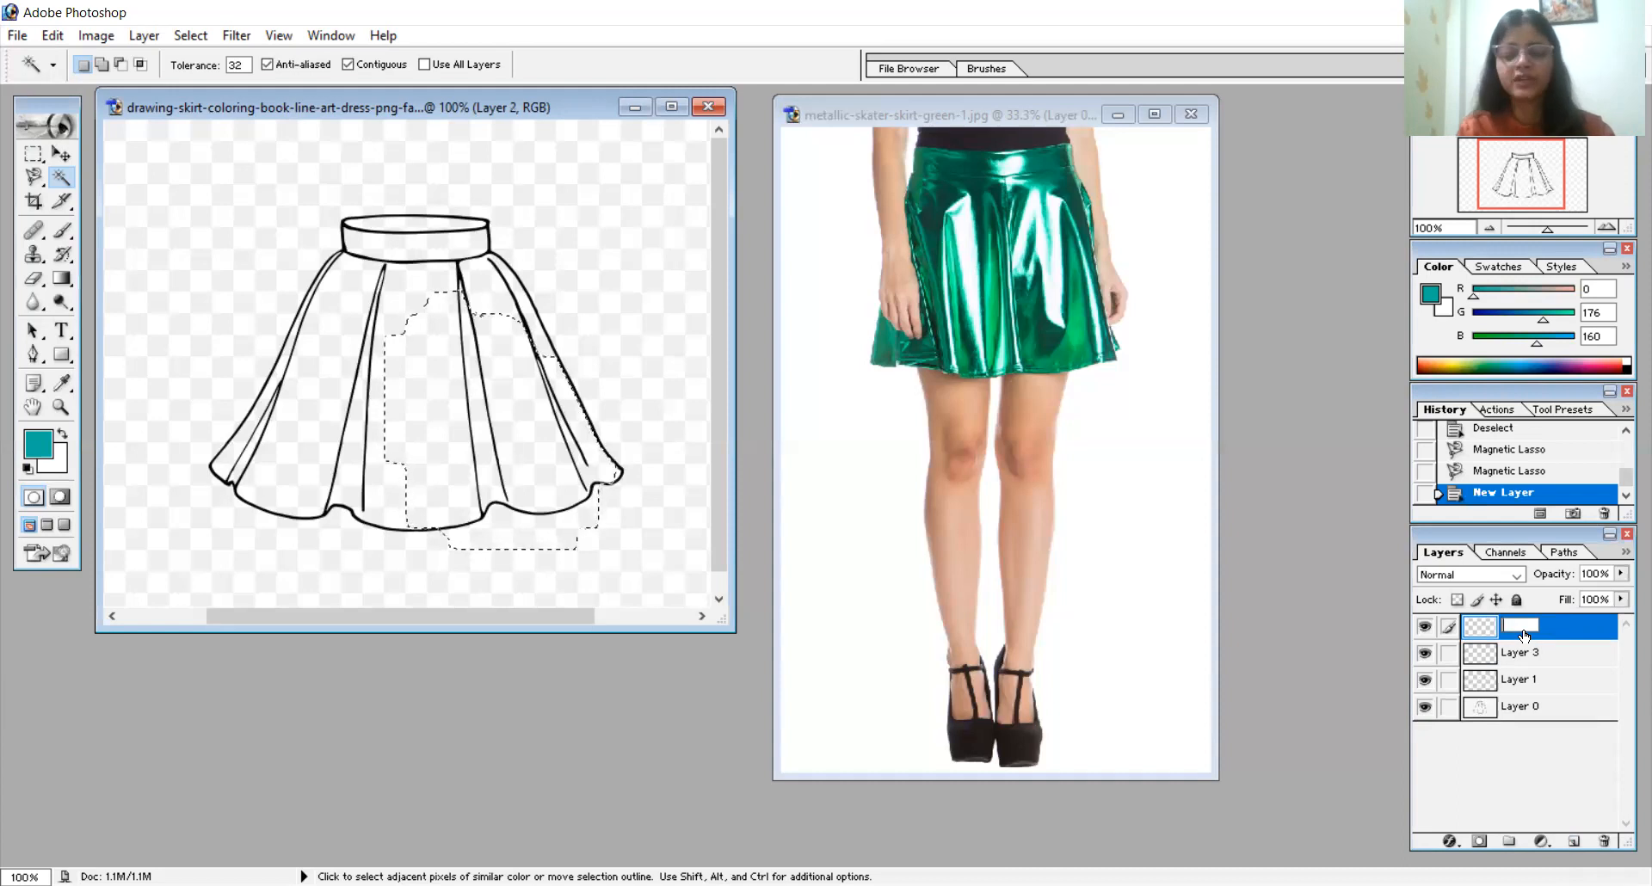
text(base coat)
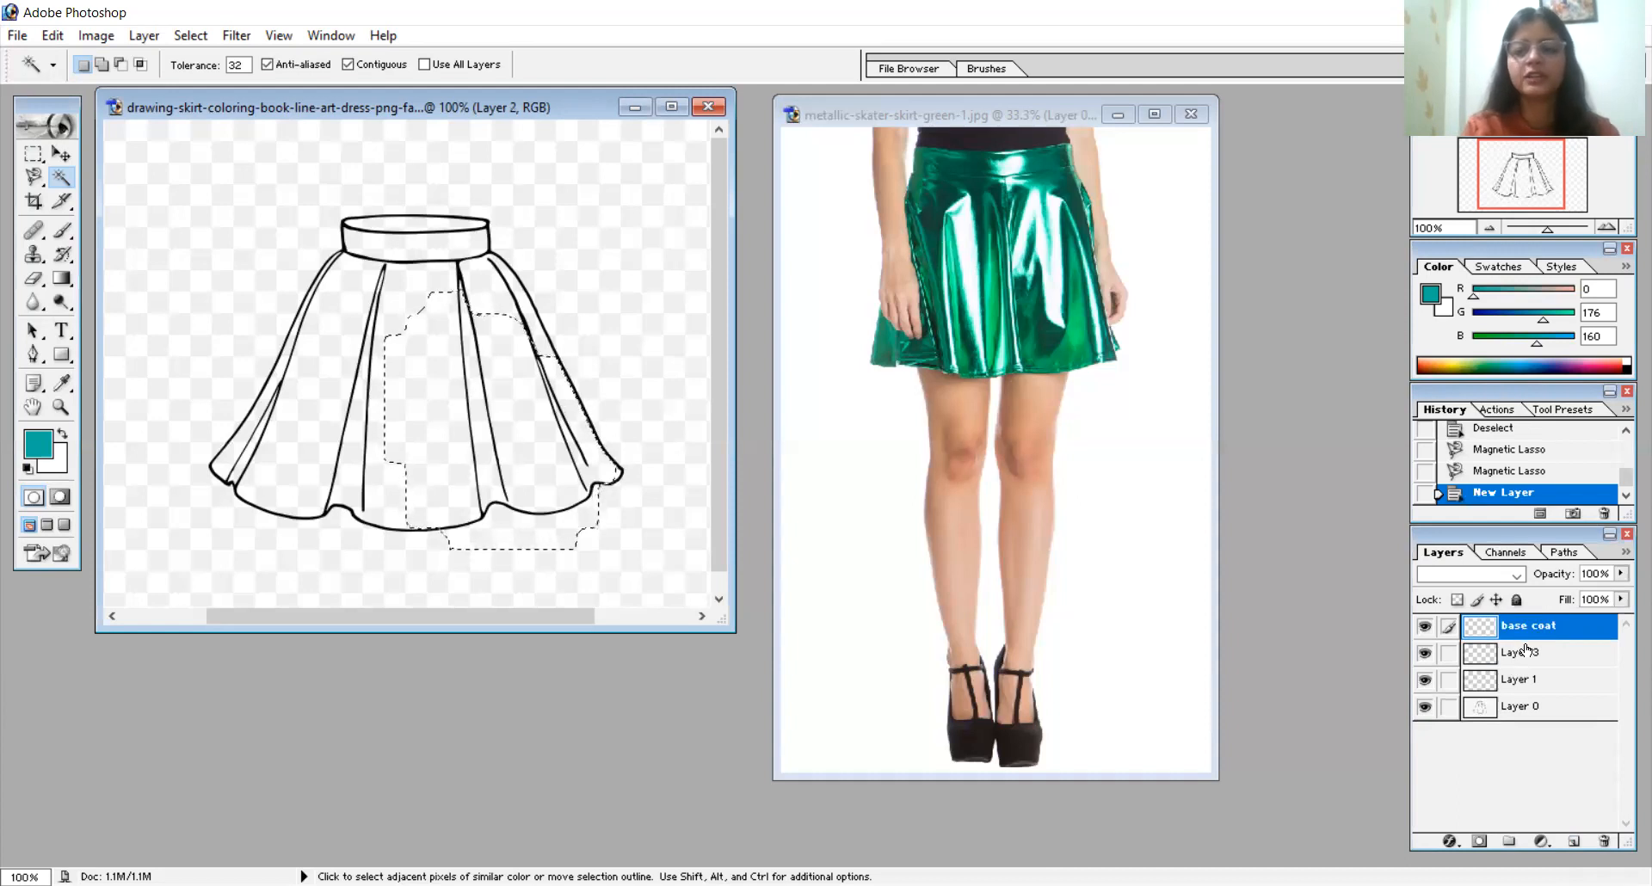
- Rename Layer 3 as "highlights"
double_click(1523, 652)
text(h)
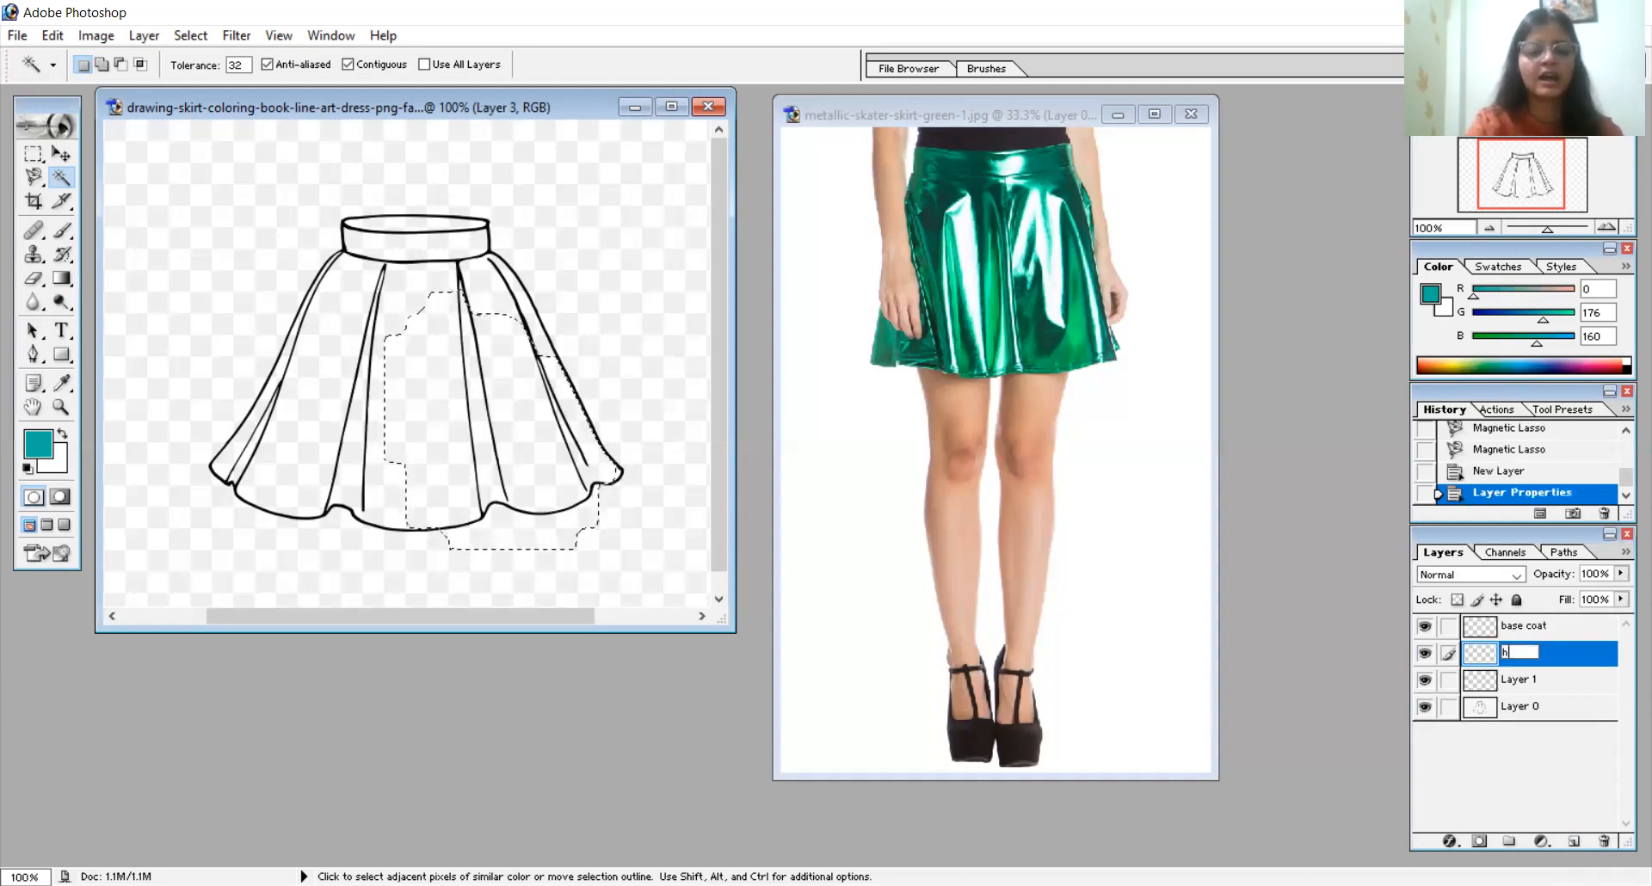
text(ighlights)
key(Return)
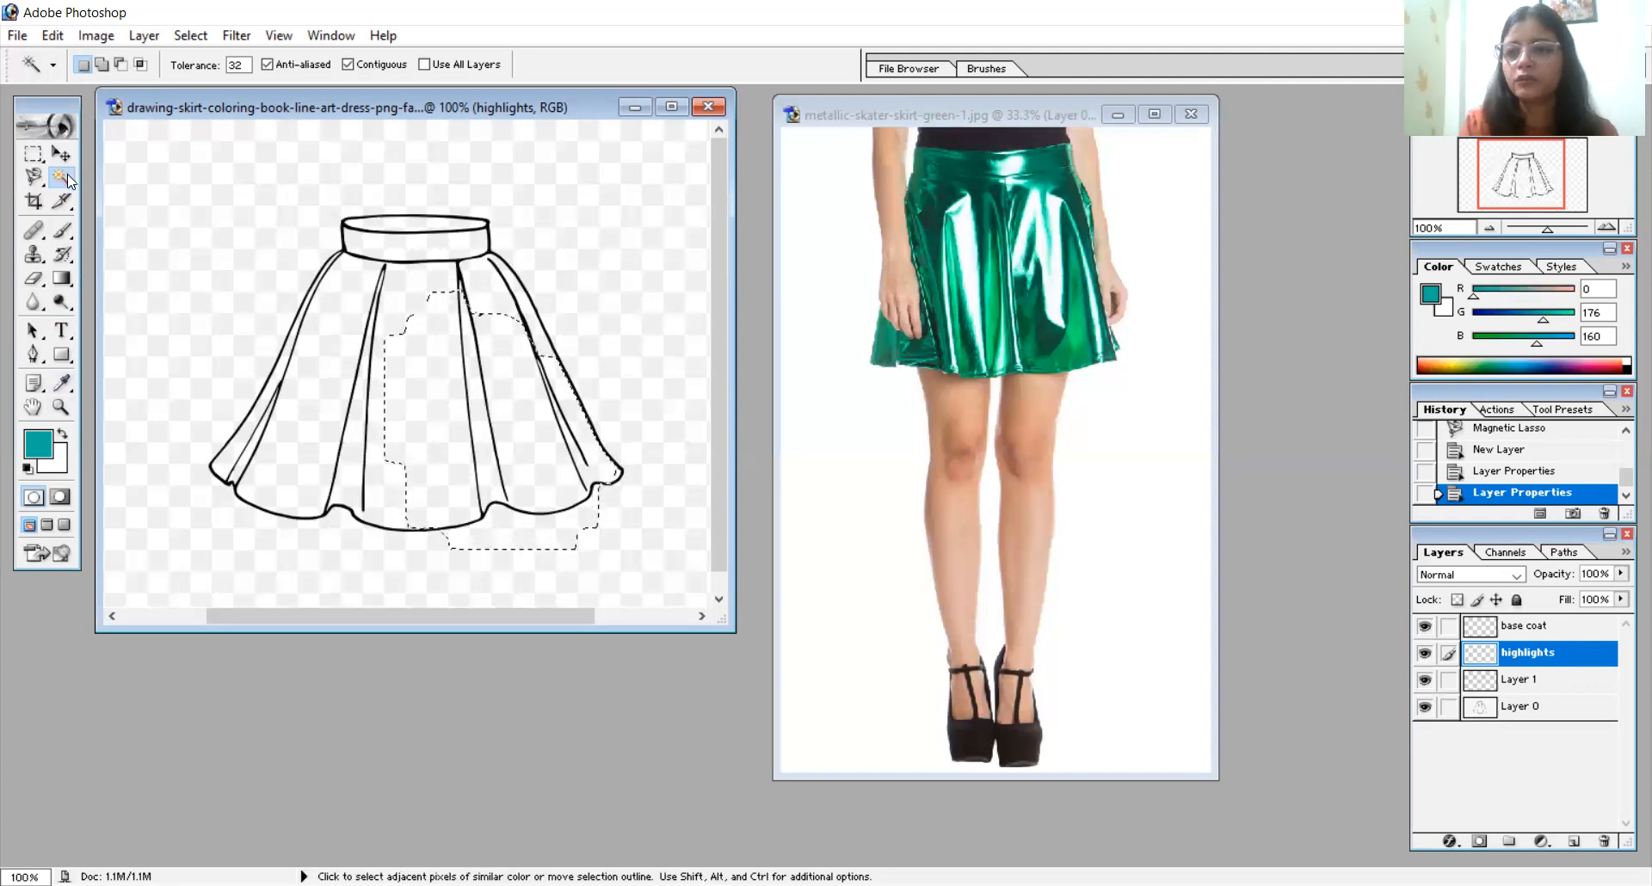
- Clear the existing selection and select the front band of the drawn skirt's waistband with the Magnetic Lasso
click(429, 234)
key(ctrl+d)
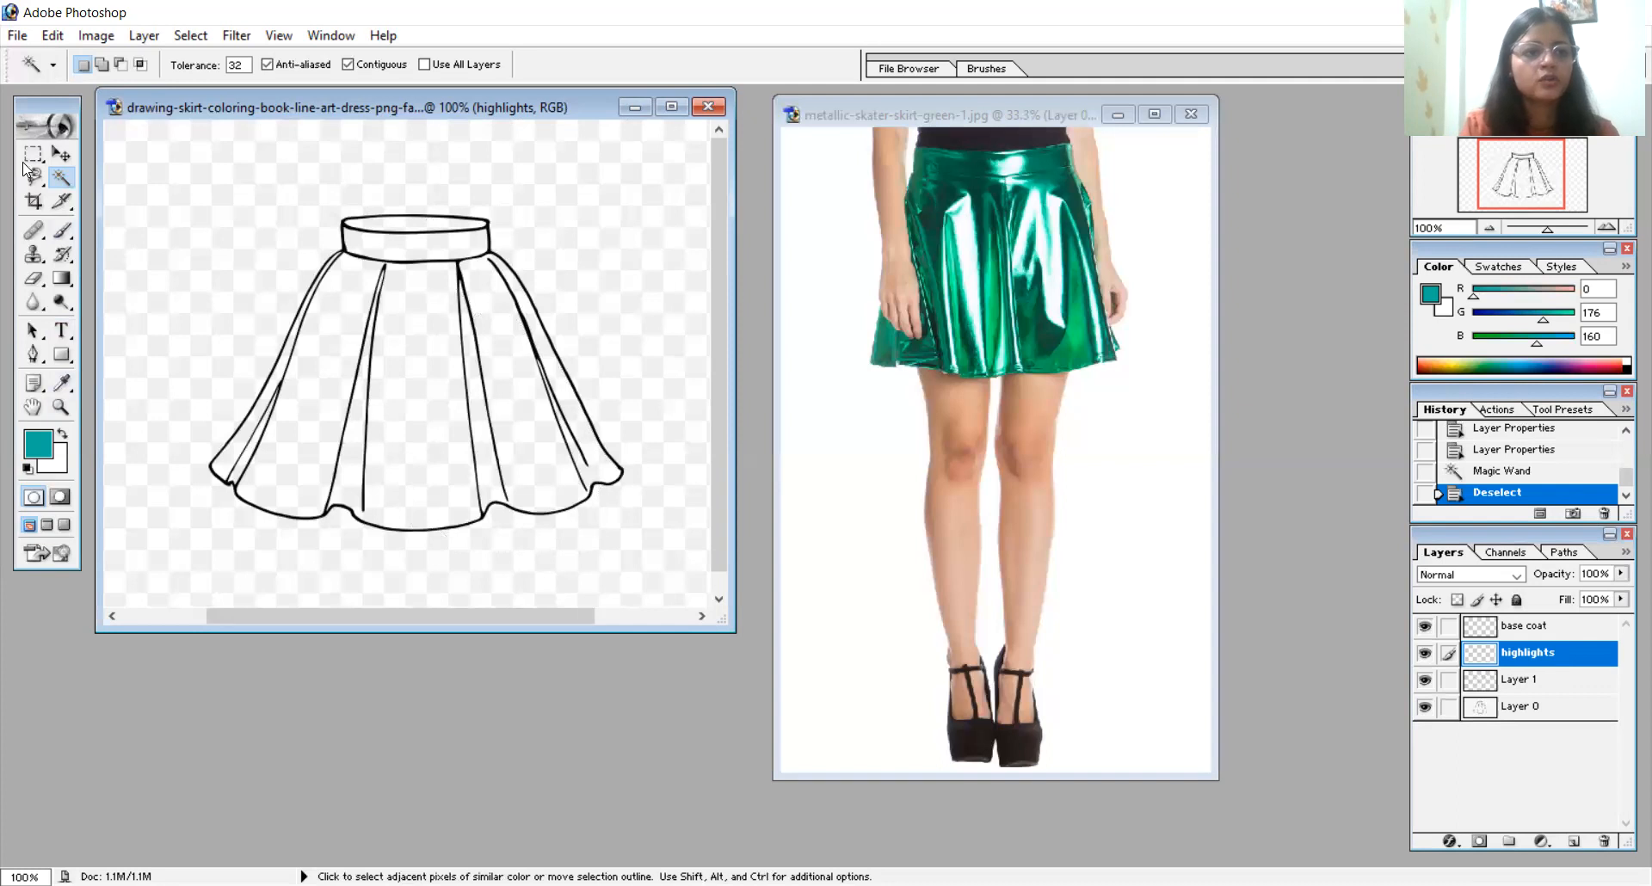
click(35, 178)
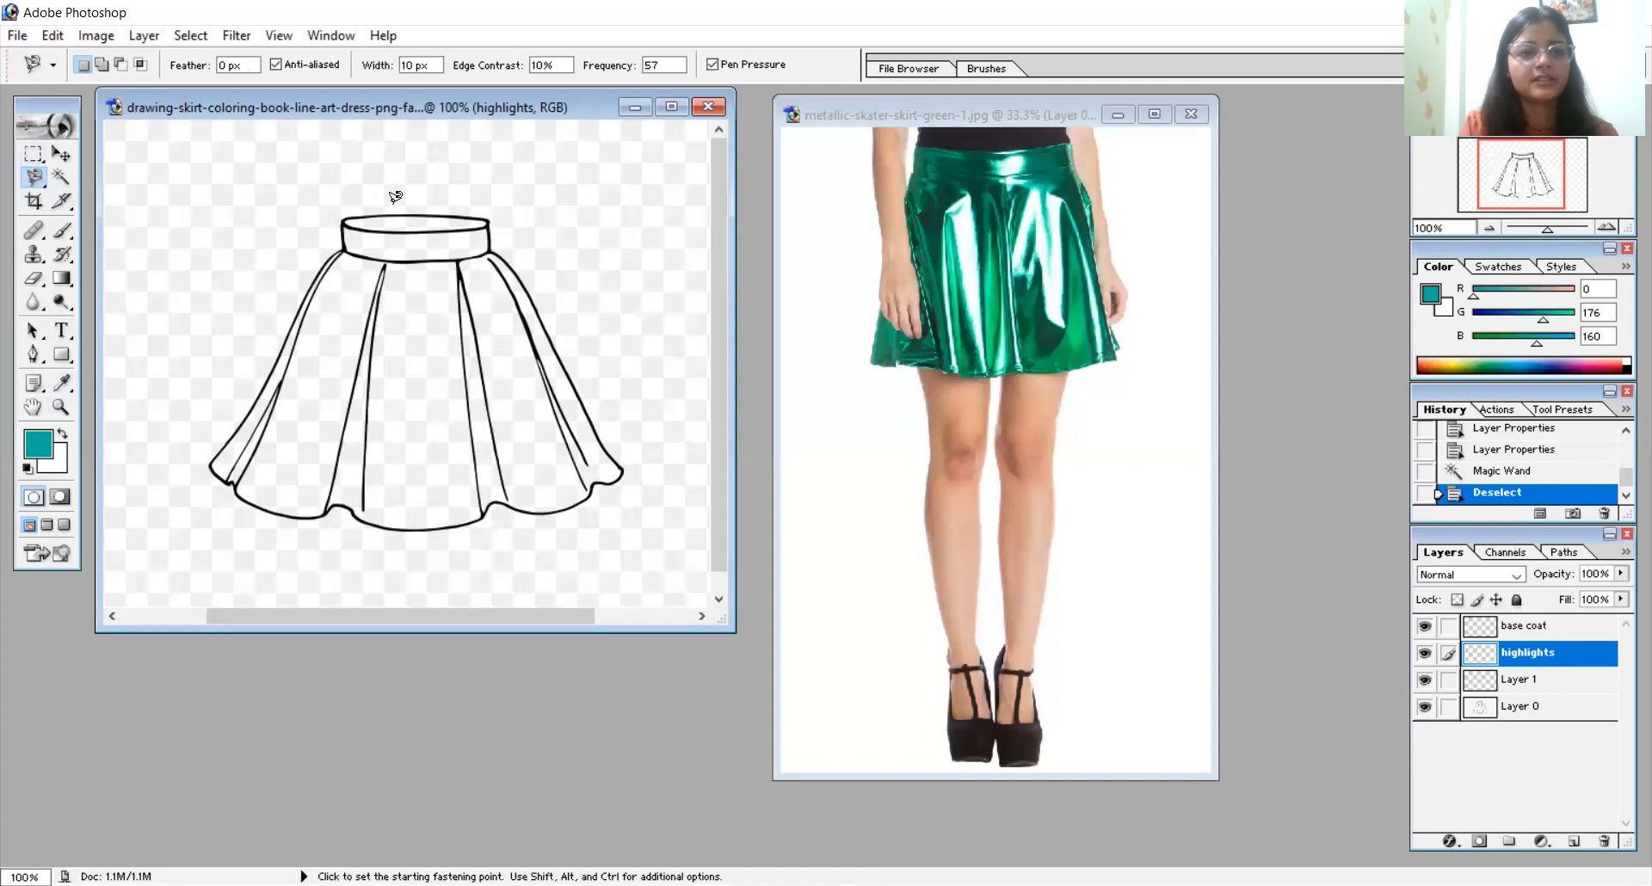
click(346, 217)
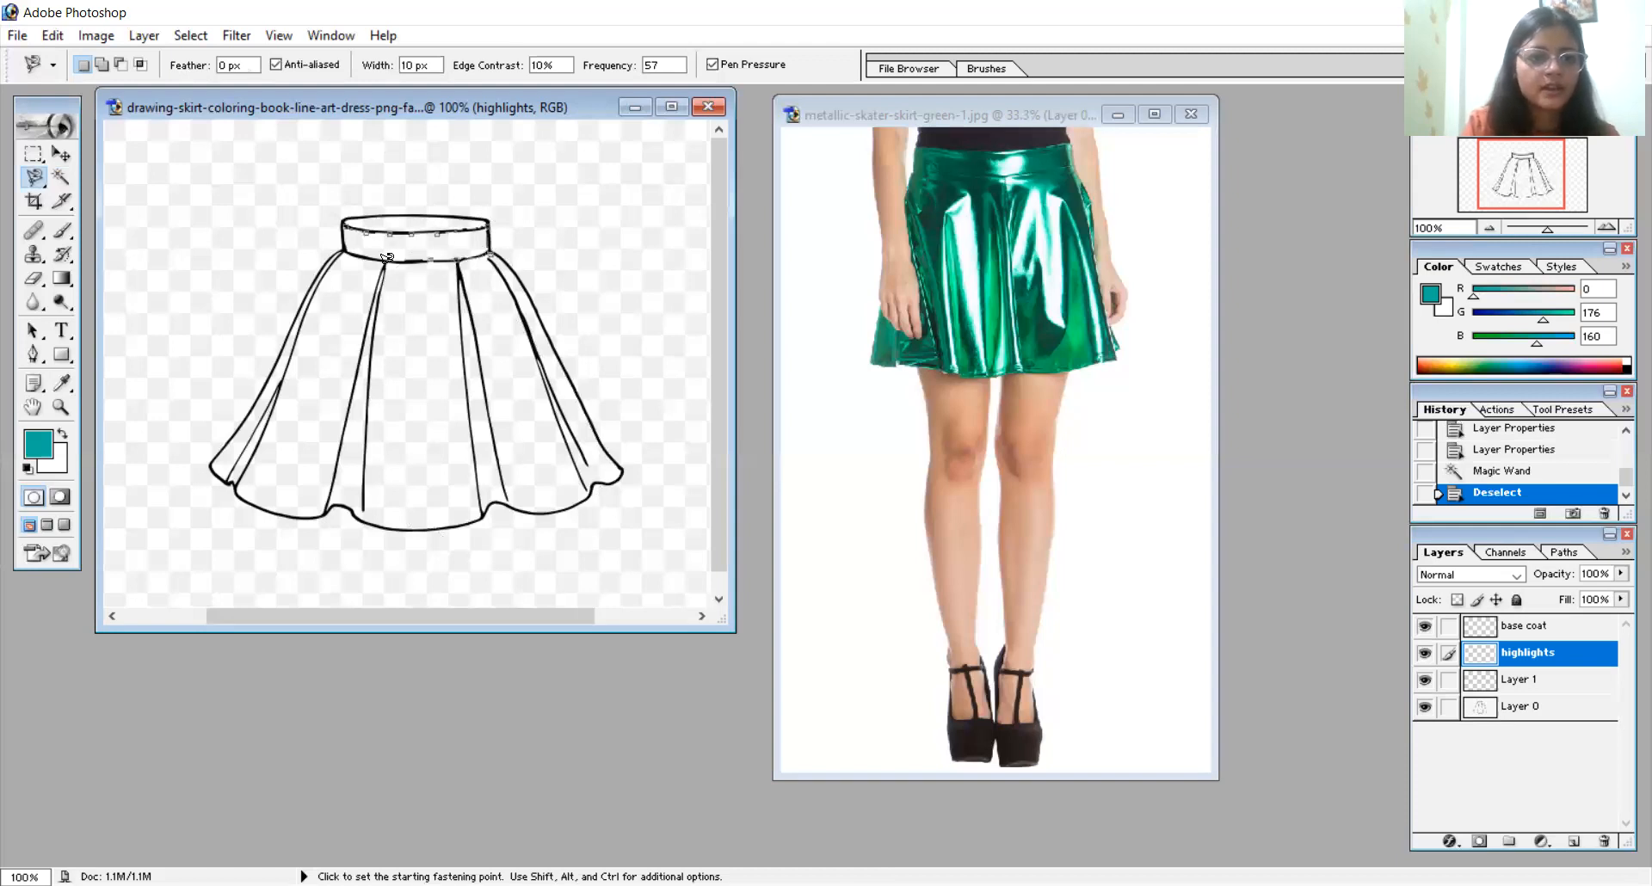
click(343, 227)
click(347, 219)
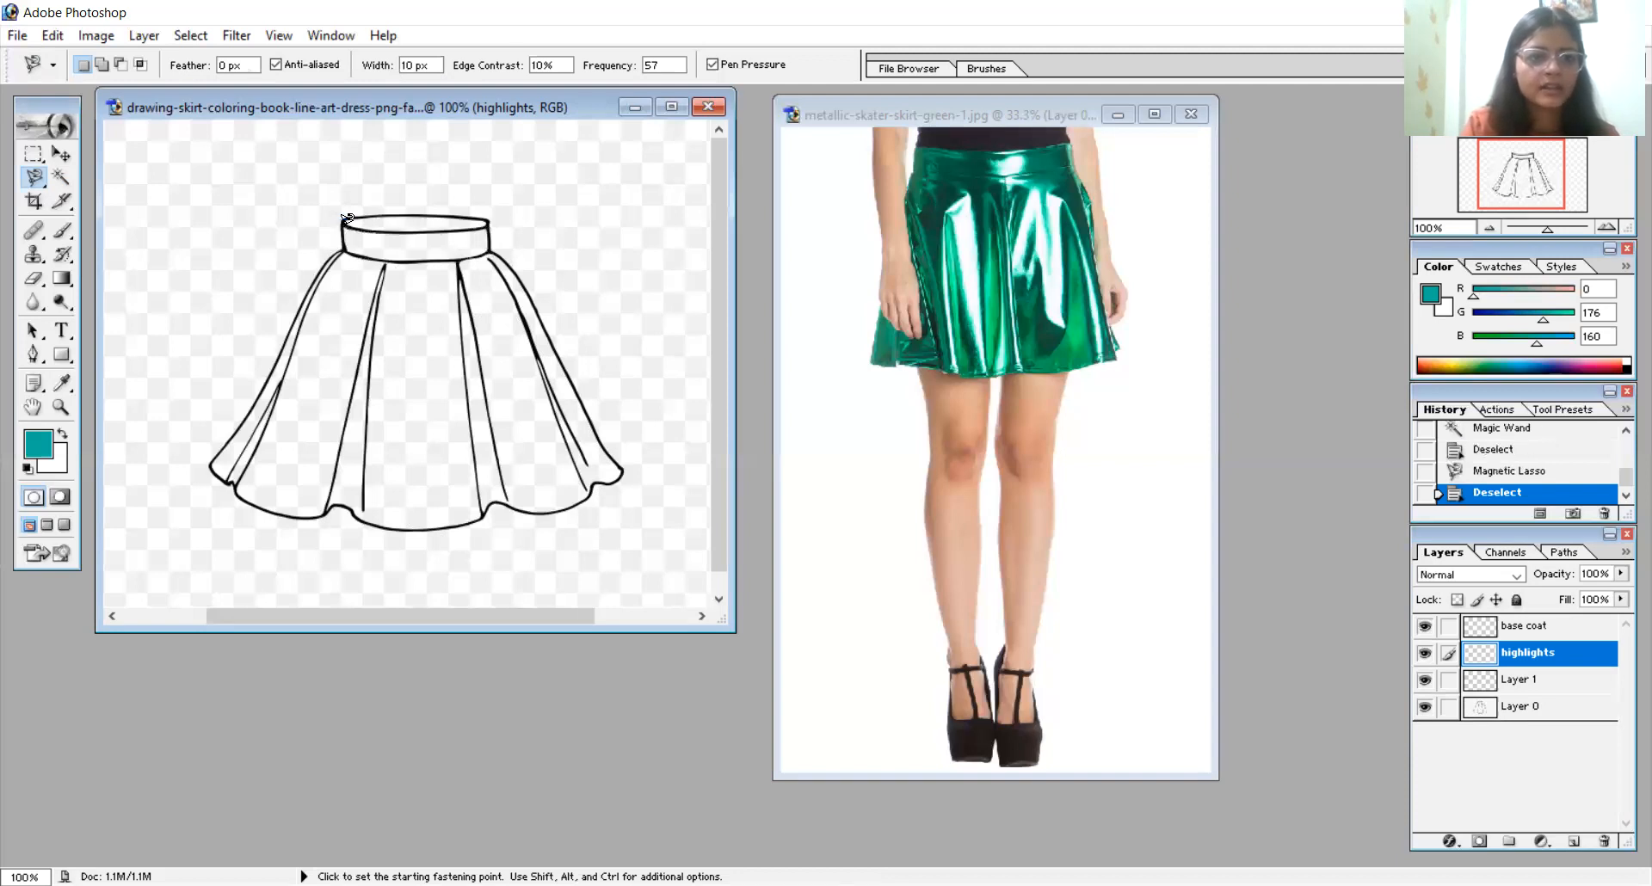
key(ctrl+z)
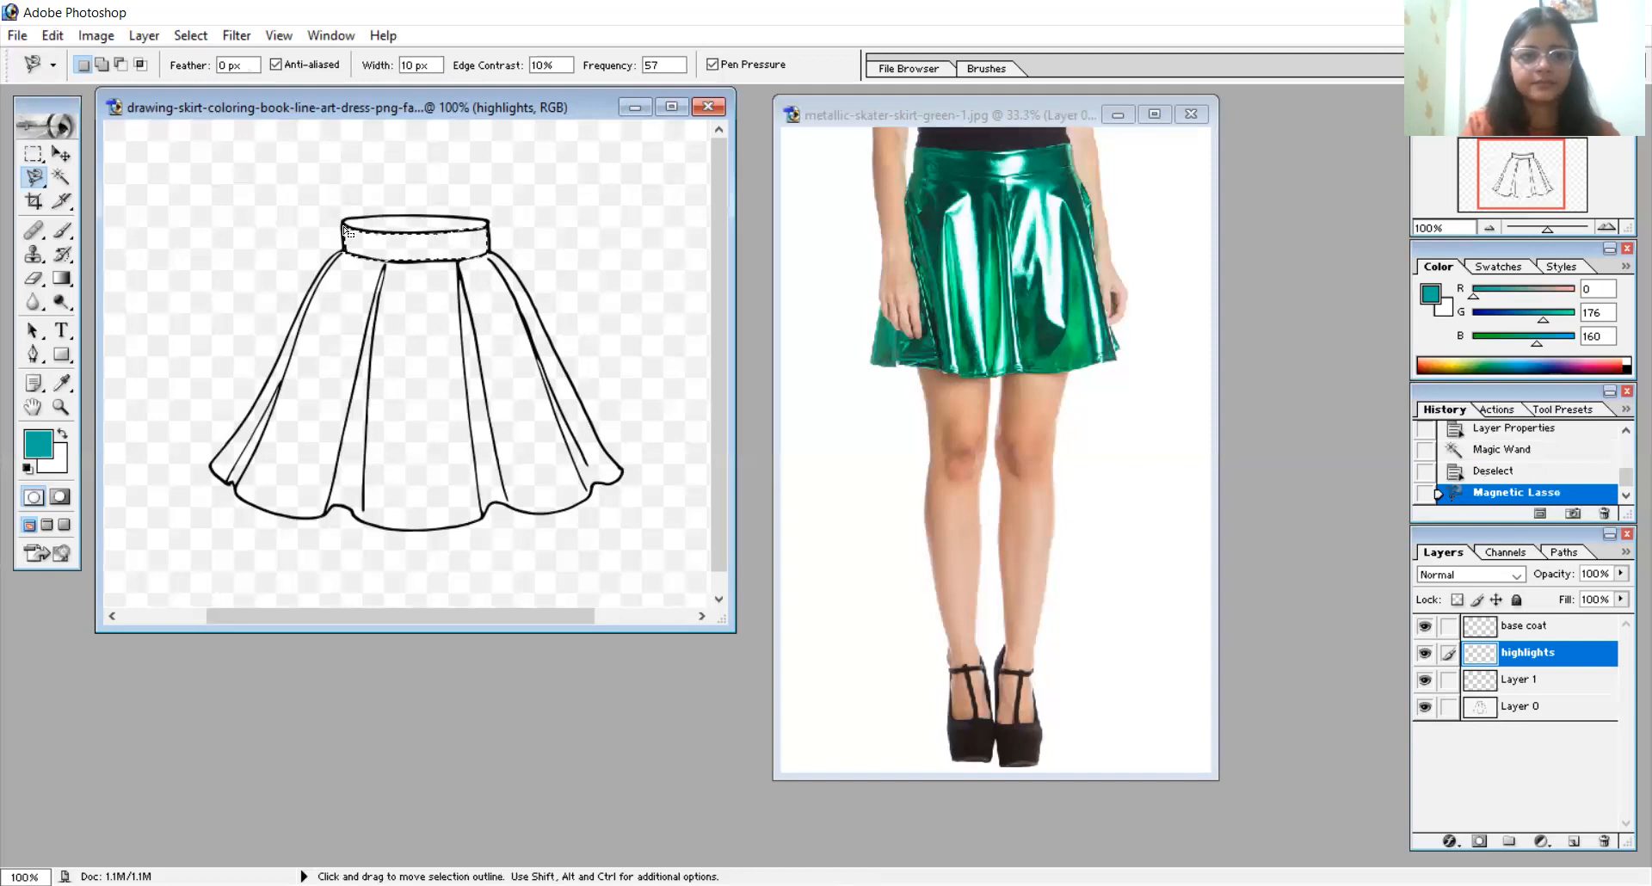
- Sample the dark green from the photo's waistband and fill the selected waistband with it using a 57 px brush
click(63, 385)
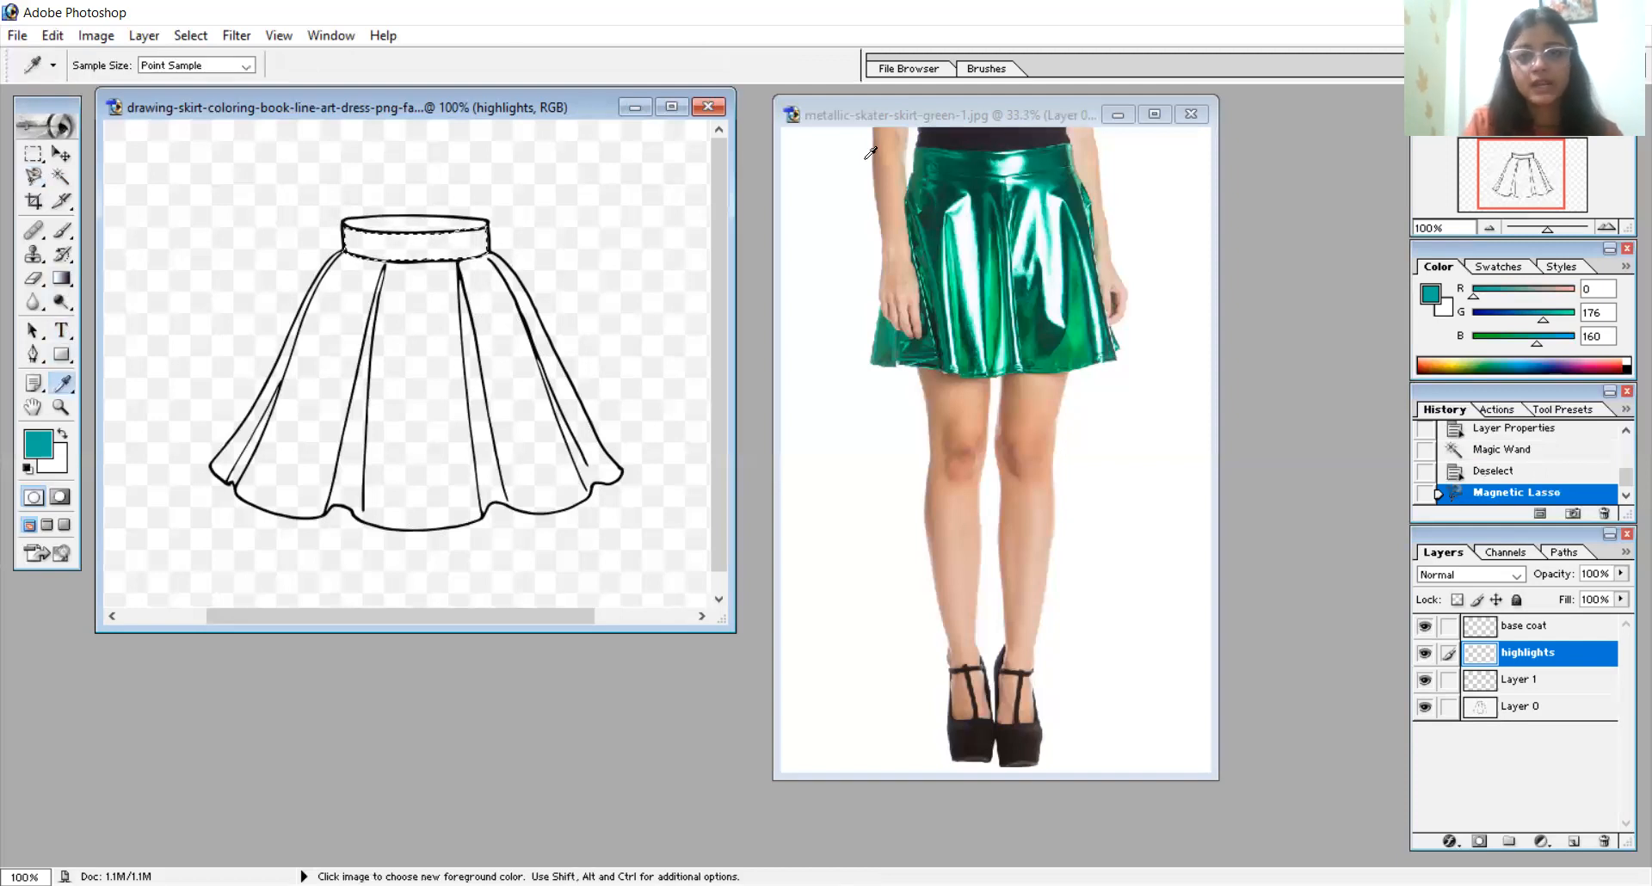
click(954, 158)
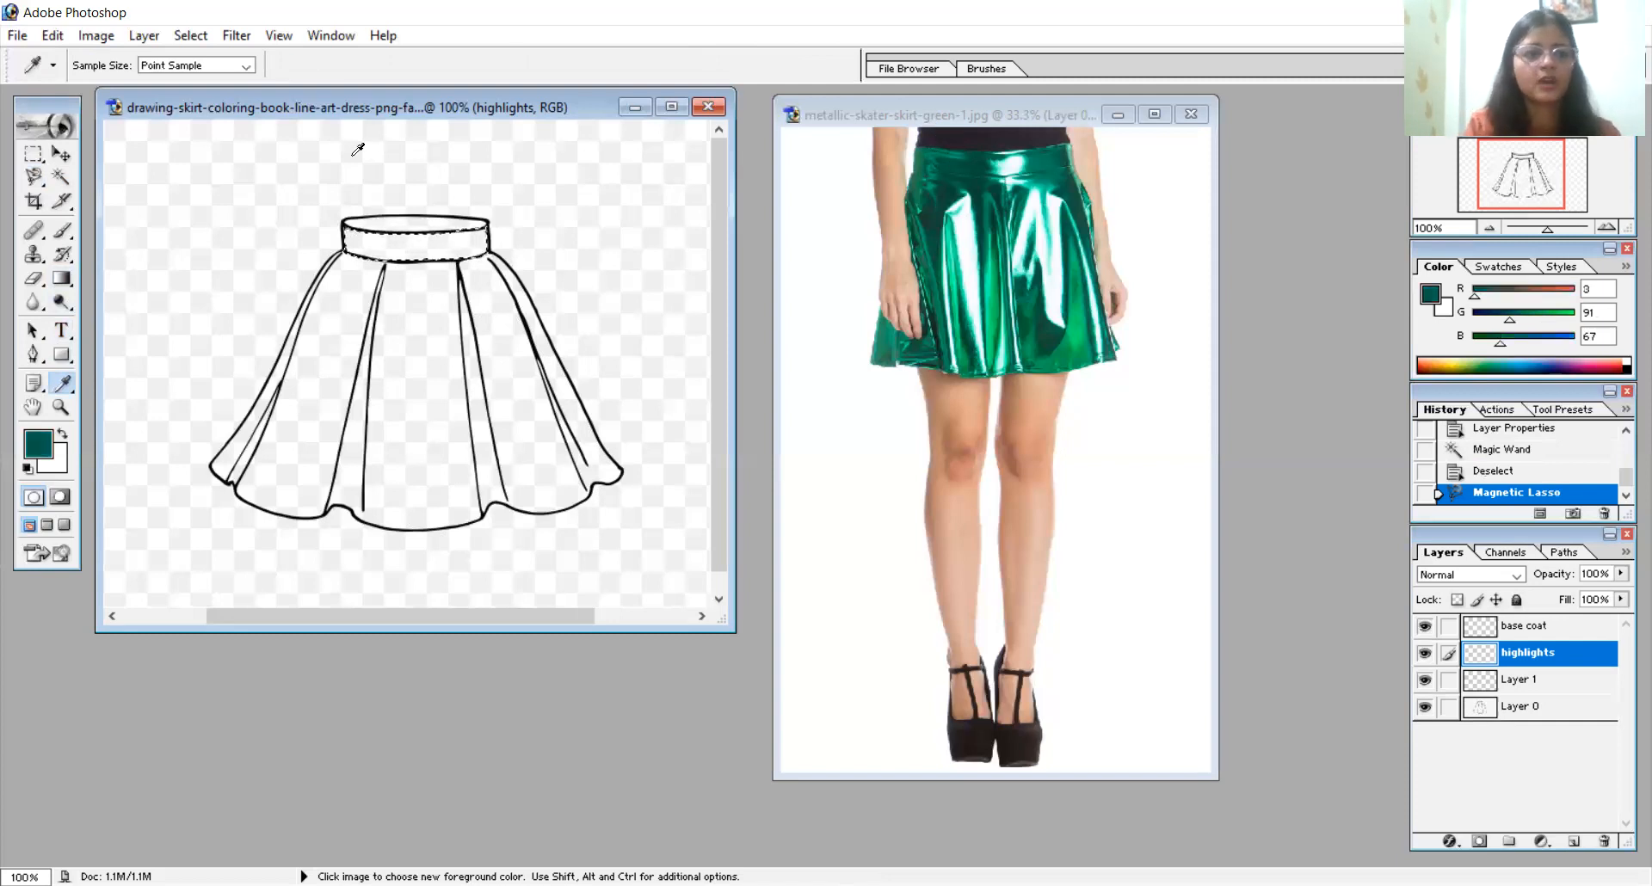
click(63, 231)
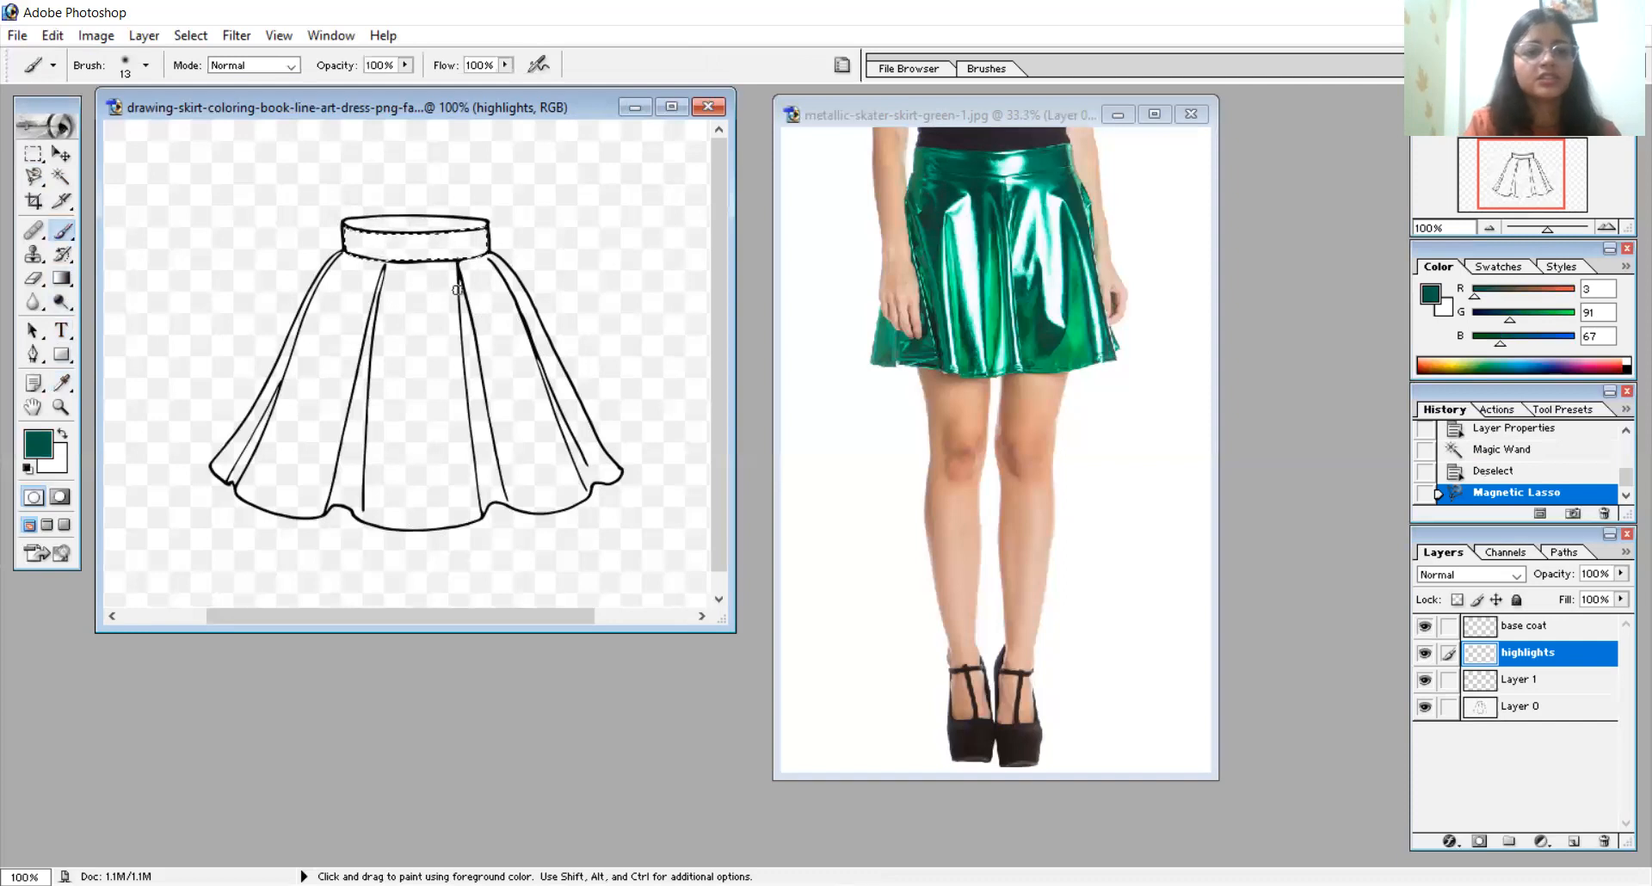
right_click(421, 249)
click(508, 287)
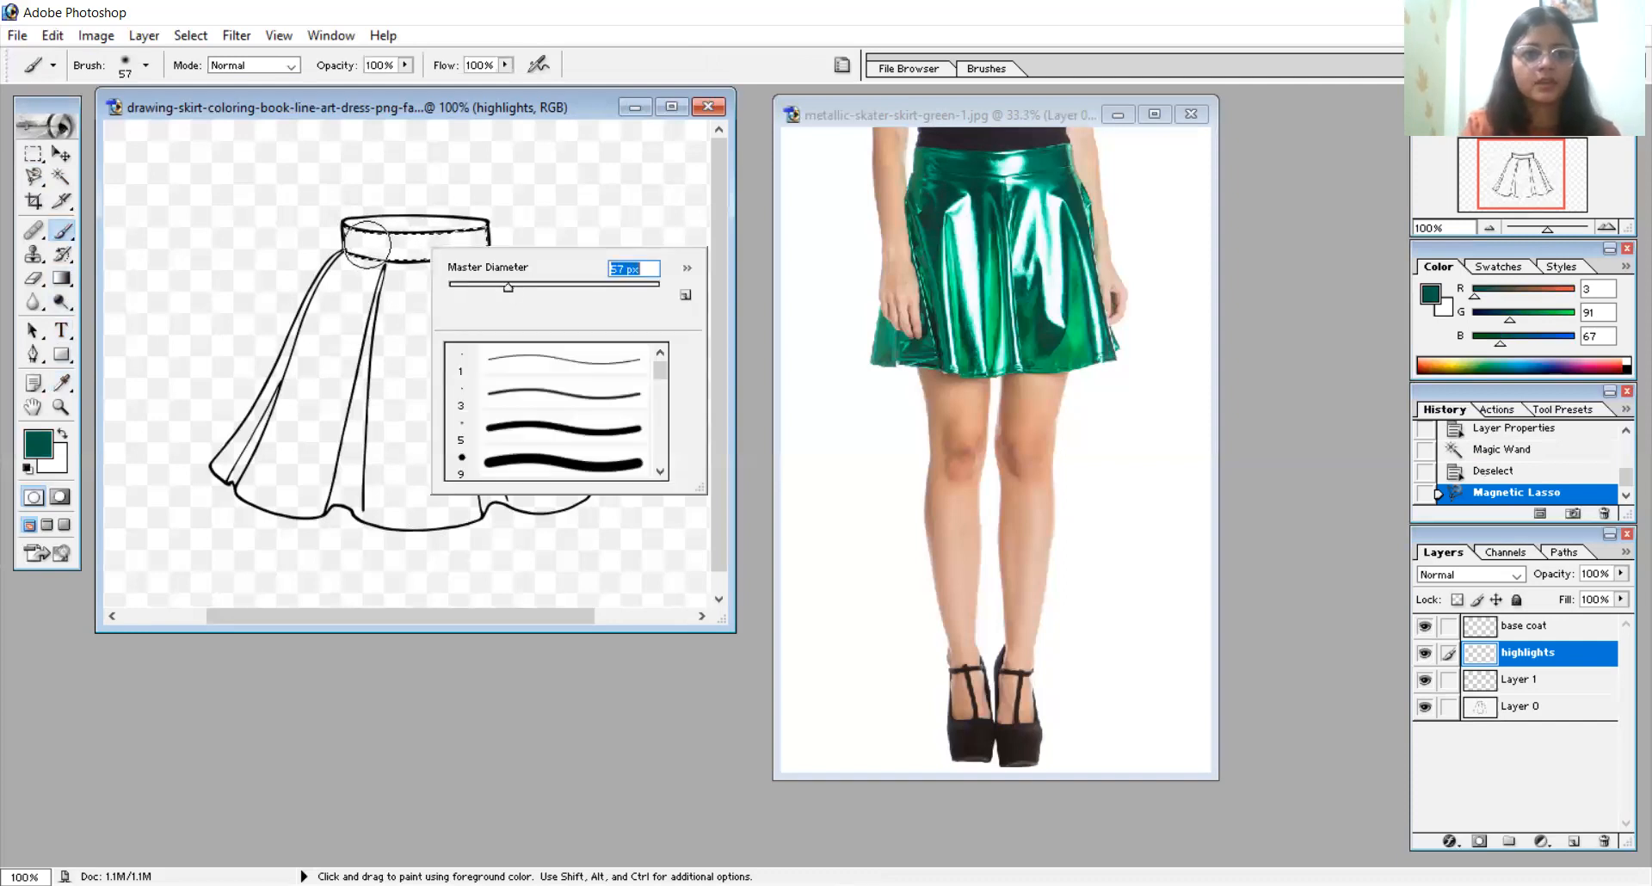
drag(366, 245, 439, 148)
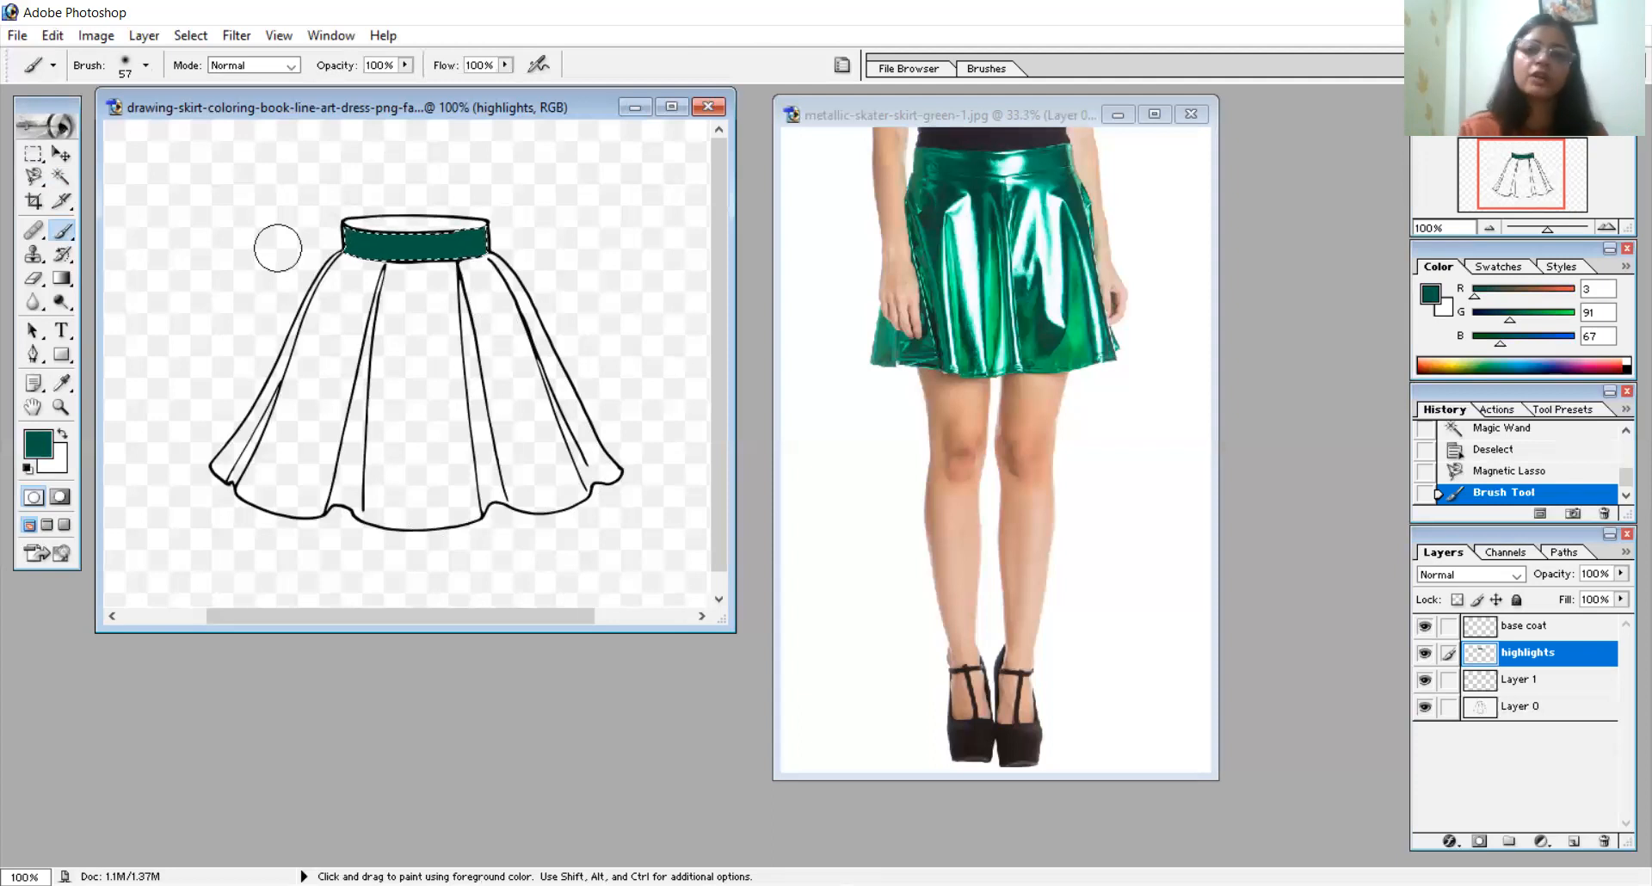
- Sample the lighter green at the left edge of the photo's waistband and shade the left end of the drawn waistband with it
click(62, 378)
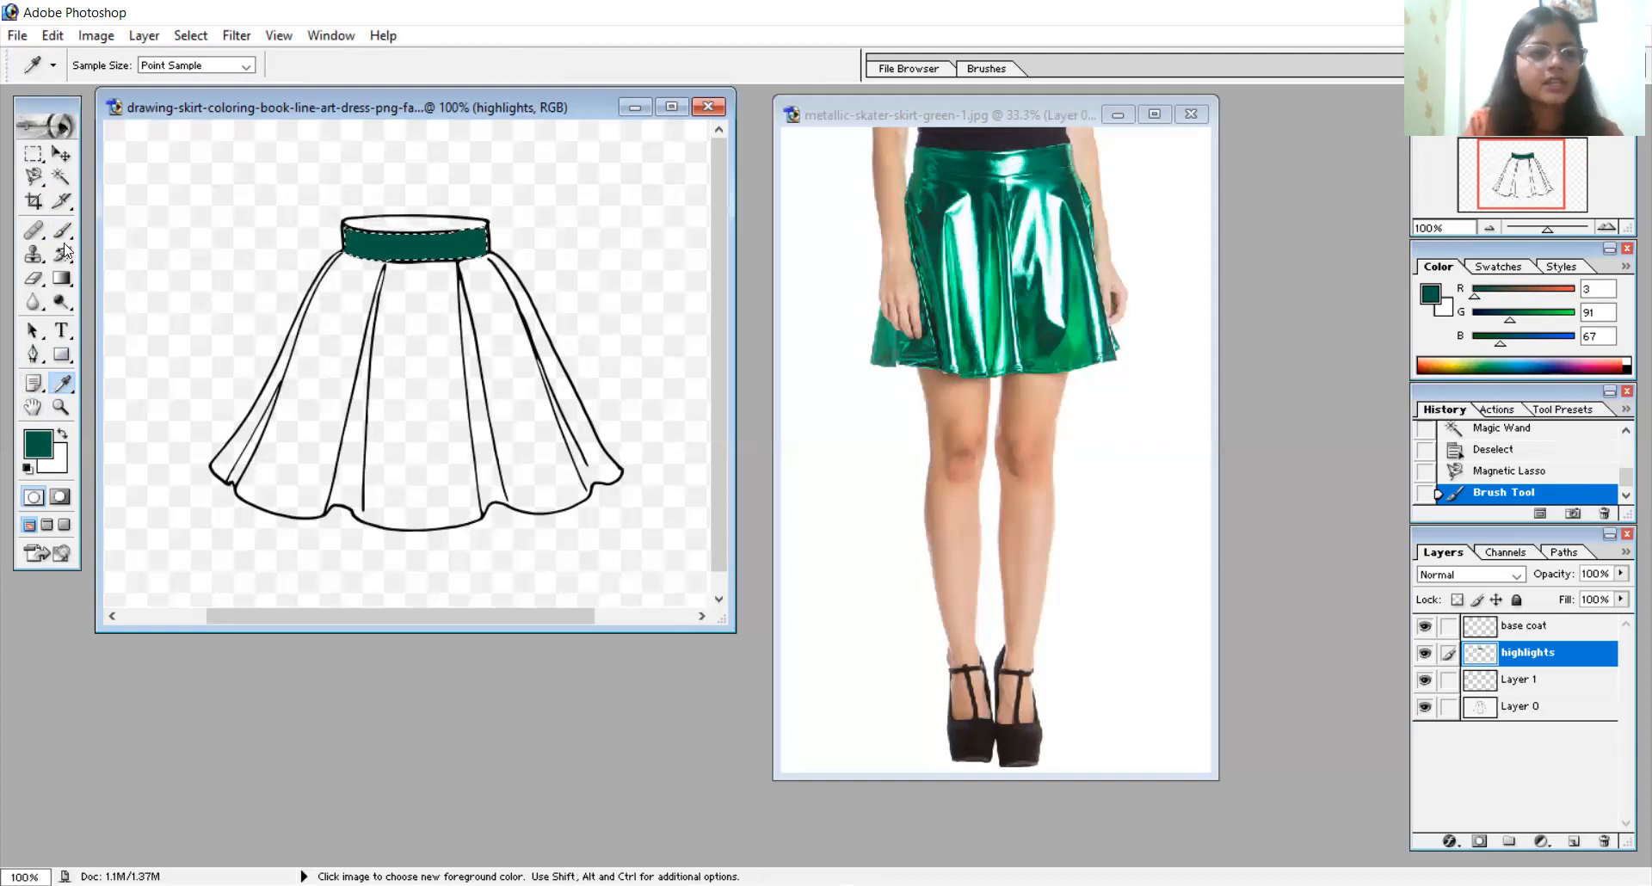
click(62, 407)
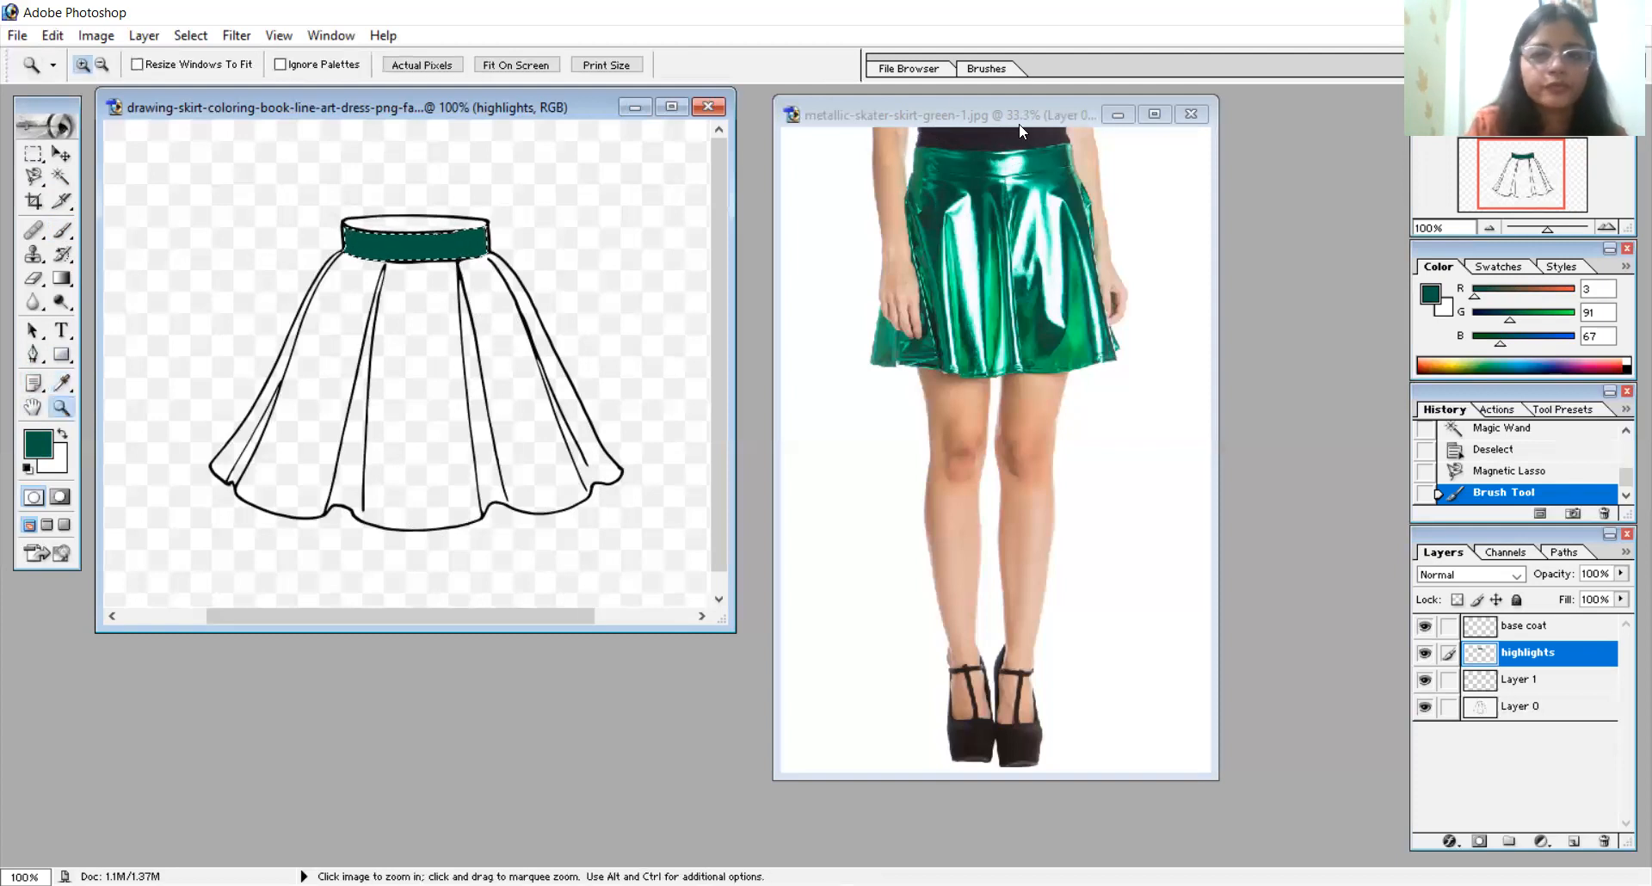
click(1090, 245)
drag(1225, 270, 1294, 266)
drag(1040, 784, 991, 787)
click(439, 386)
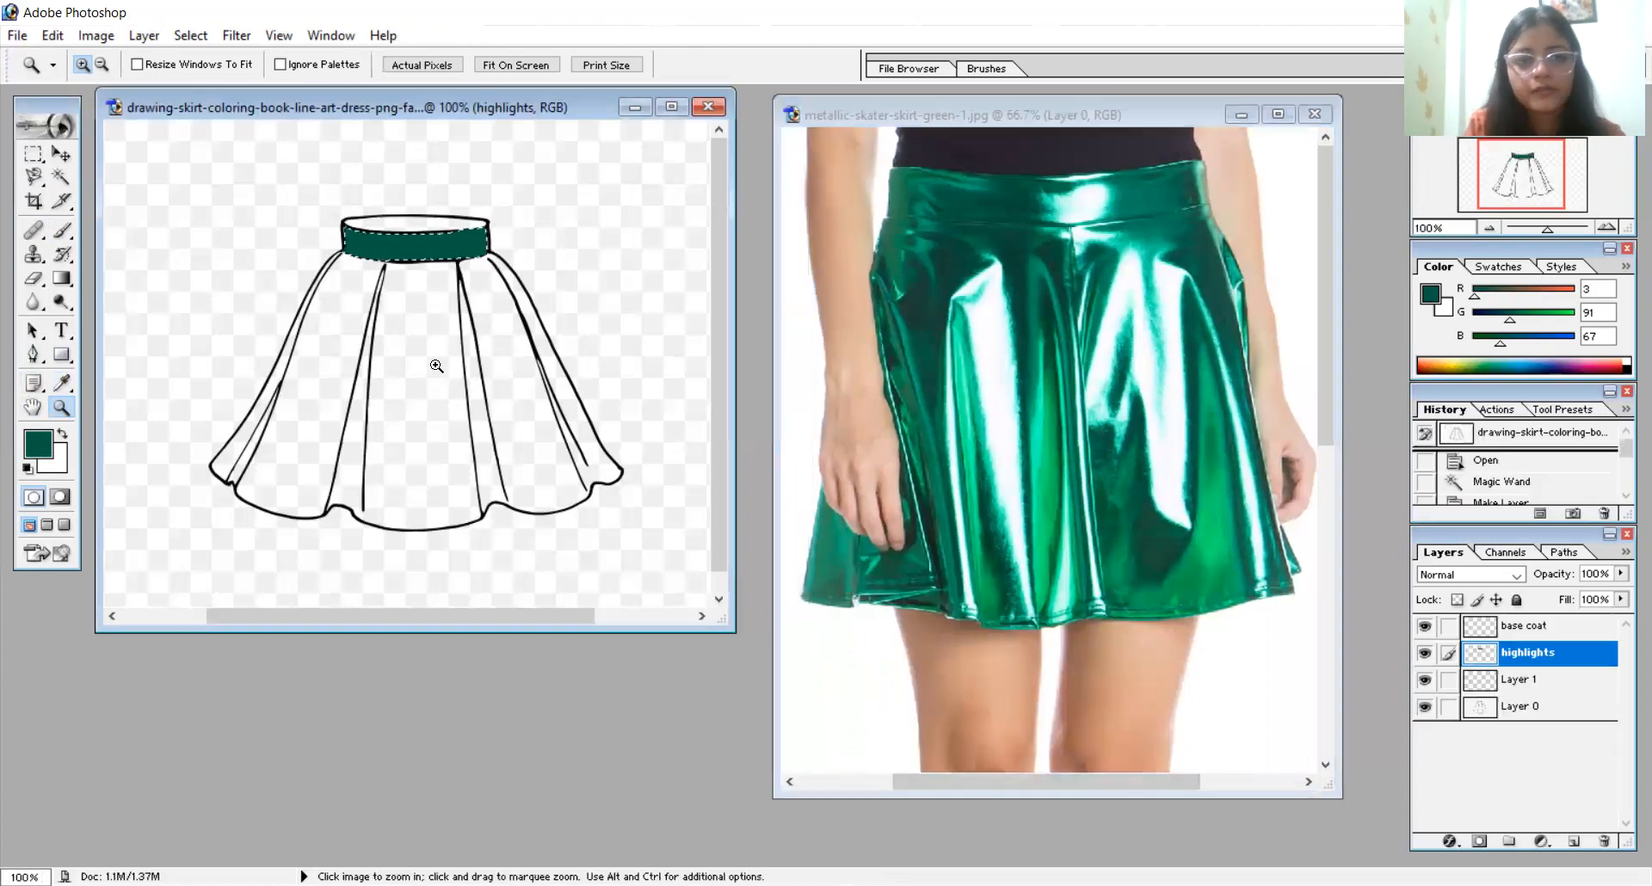
click(451, 259)
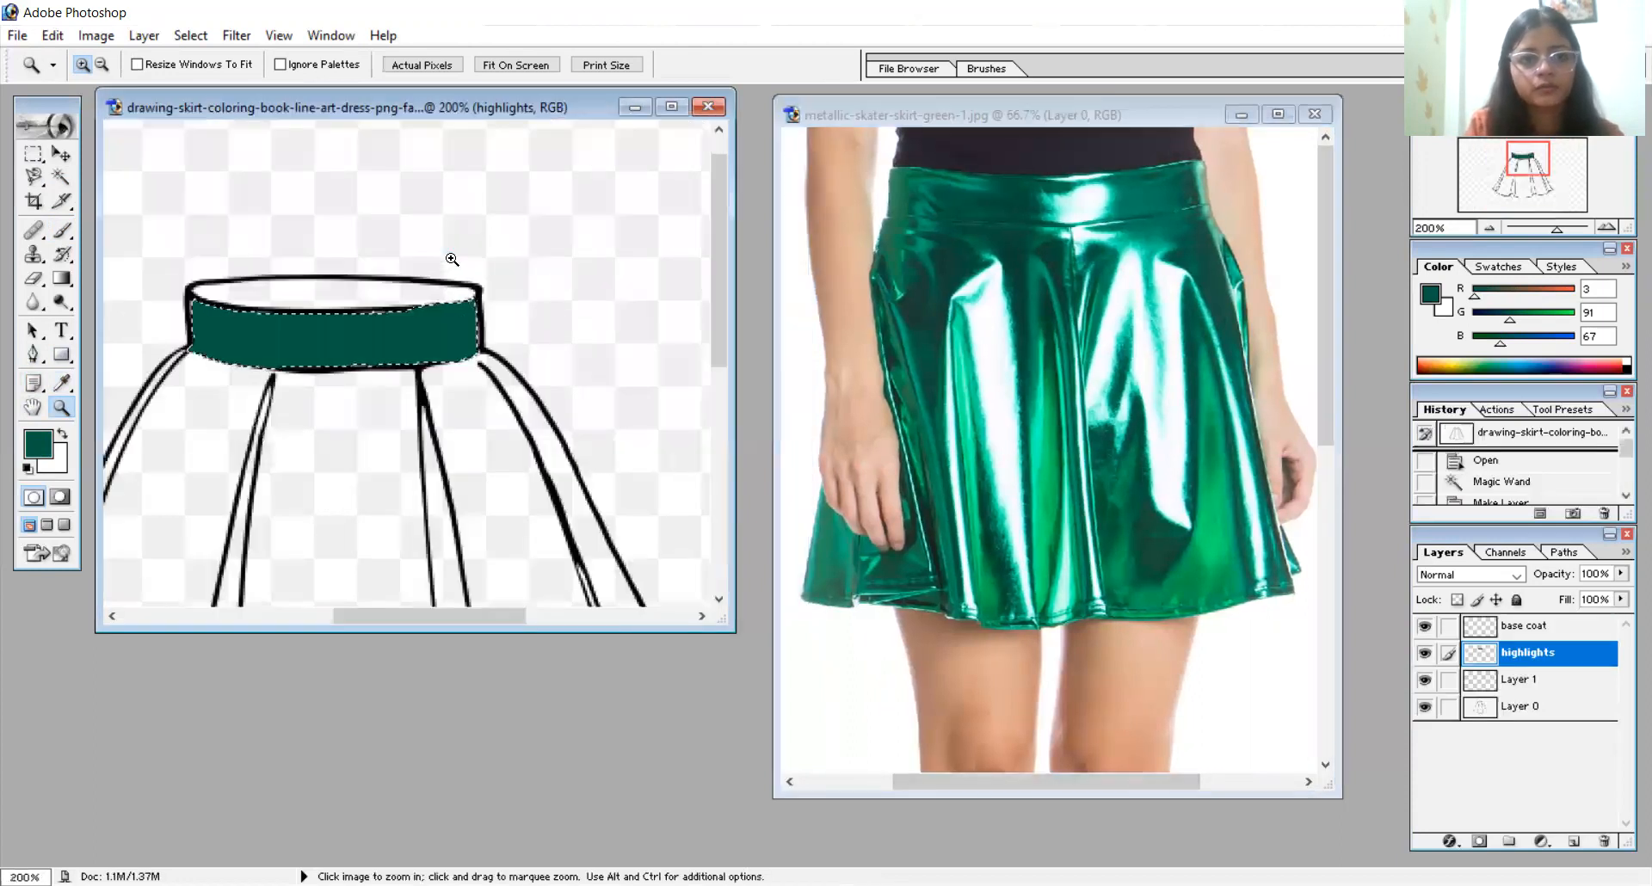
click(291, 334)
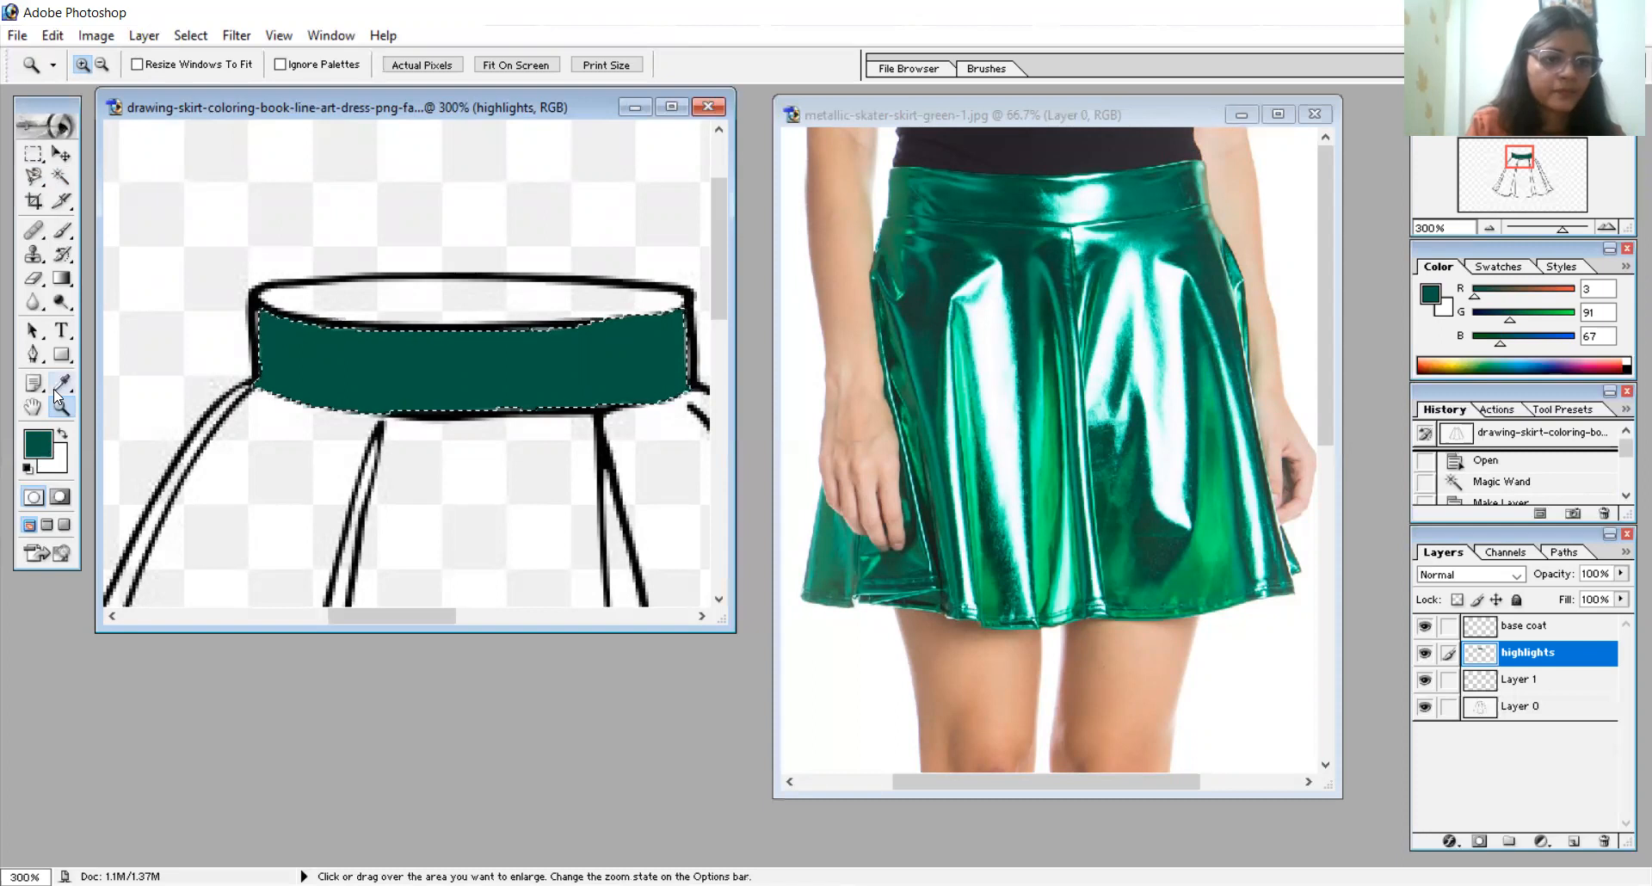
key(i)
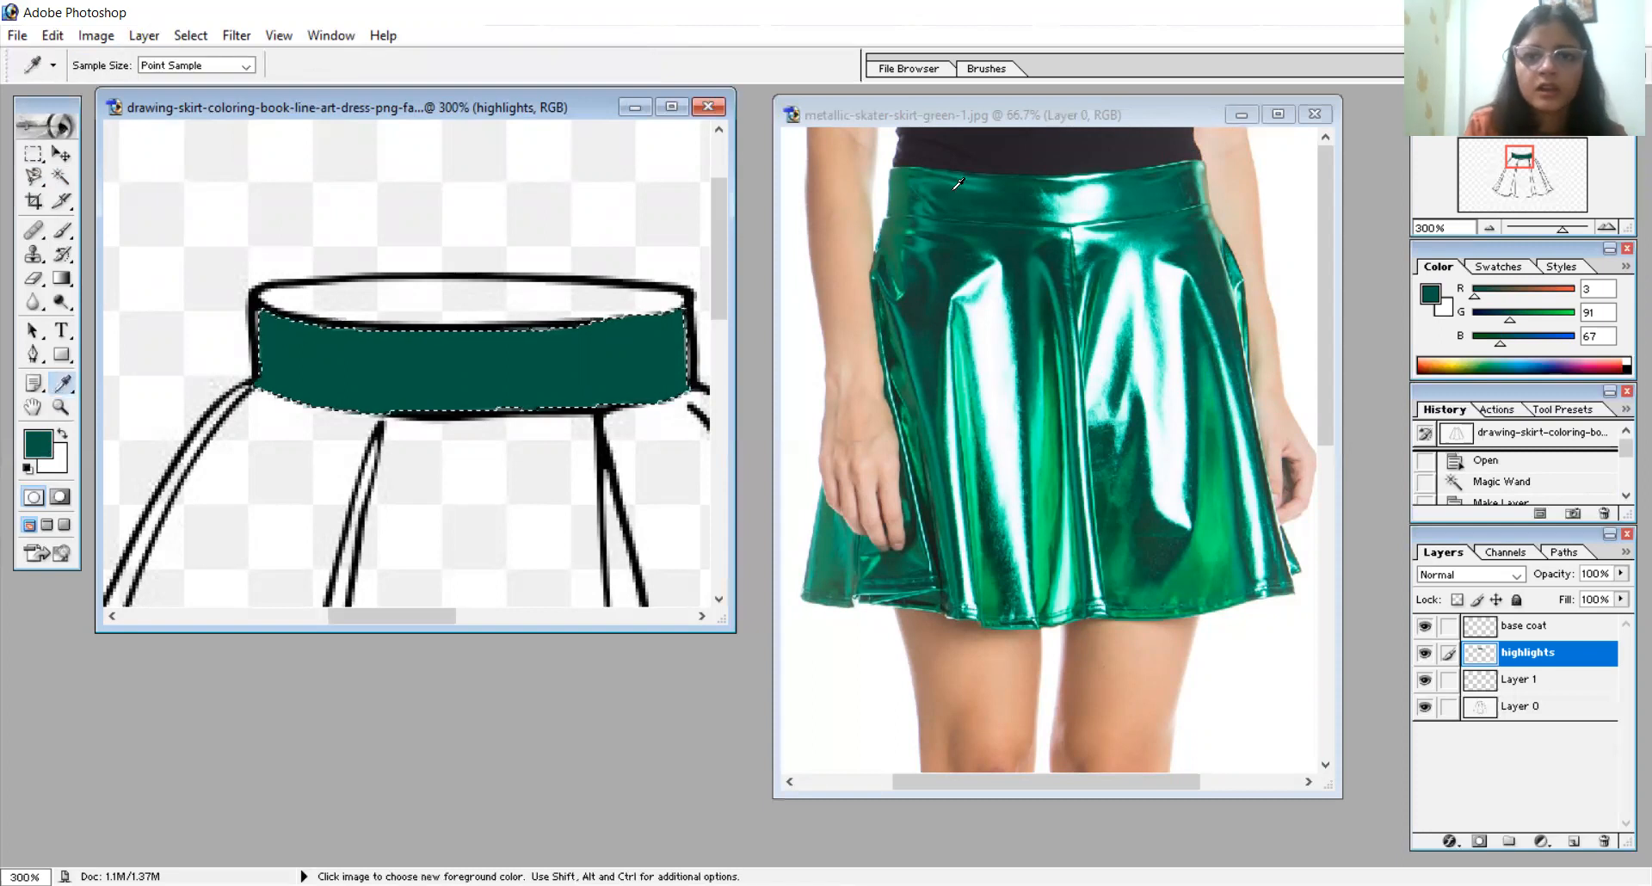
click(898, 187)
click(63, 231)
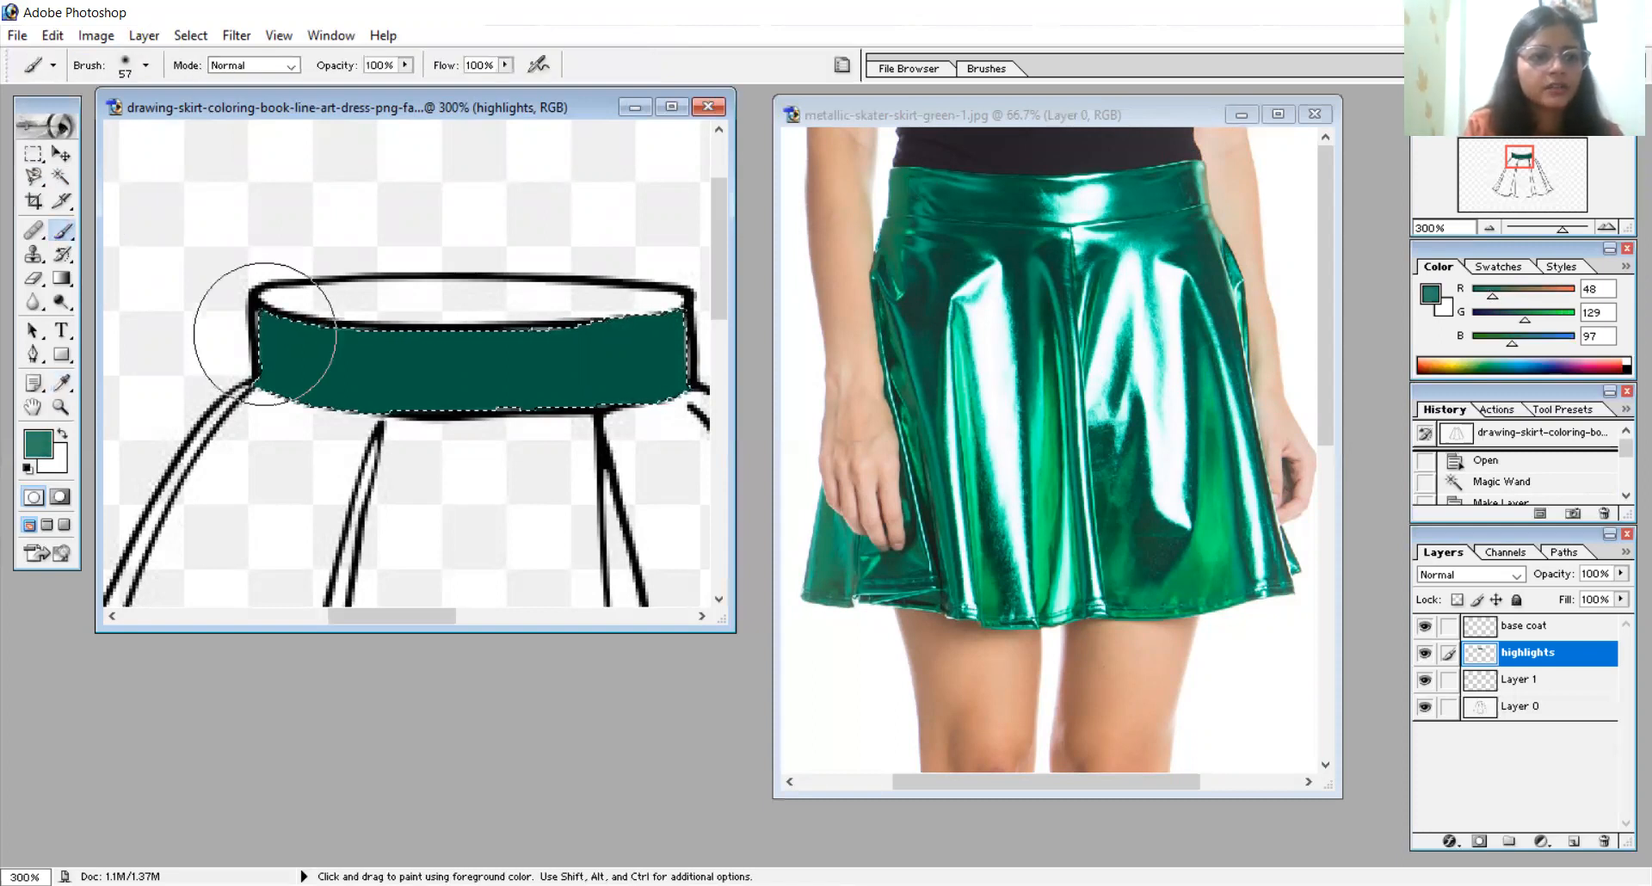
drag(221, 314, 229, 450)
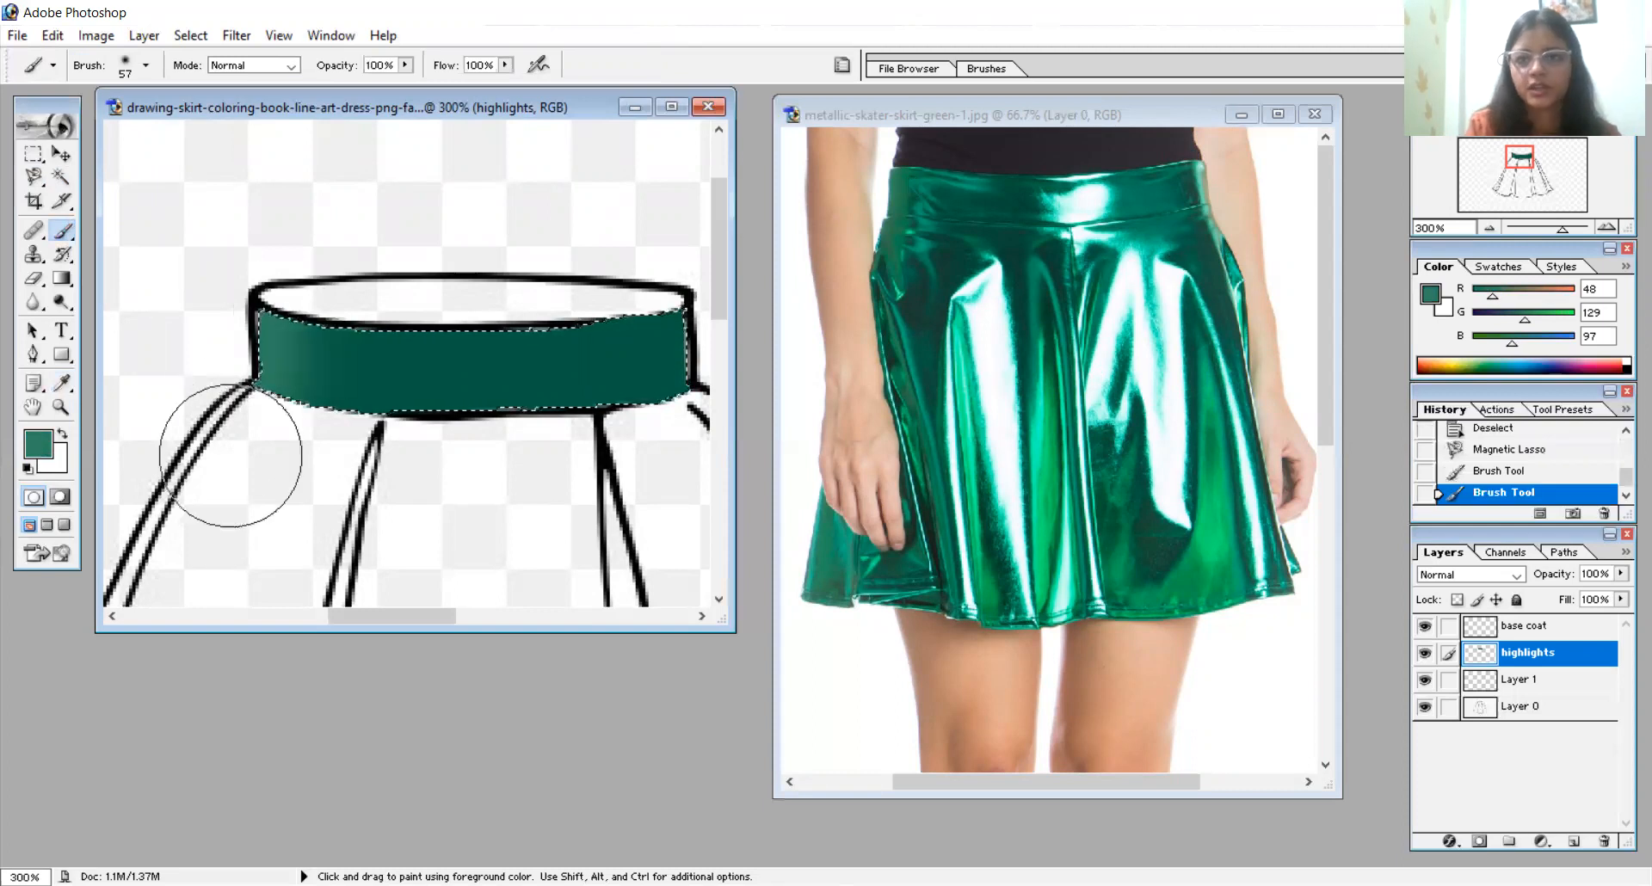
- Sample a brighter green from the upper edge of the photo's waistband and paint 6 px highlight streaks across the drawn waistband
click(63, 387)
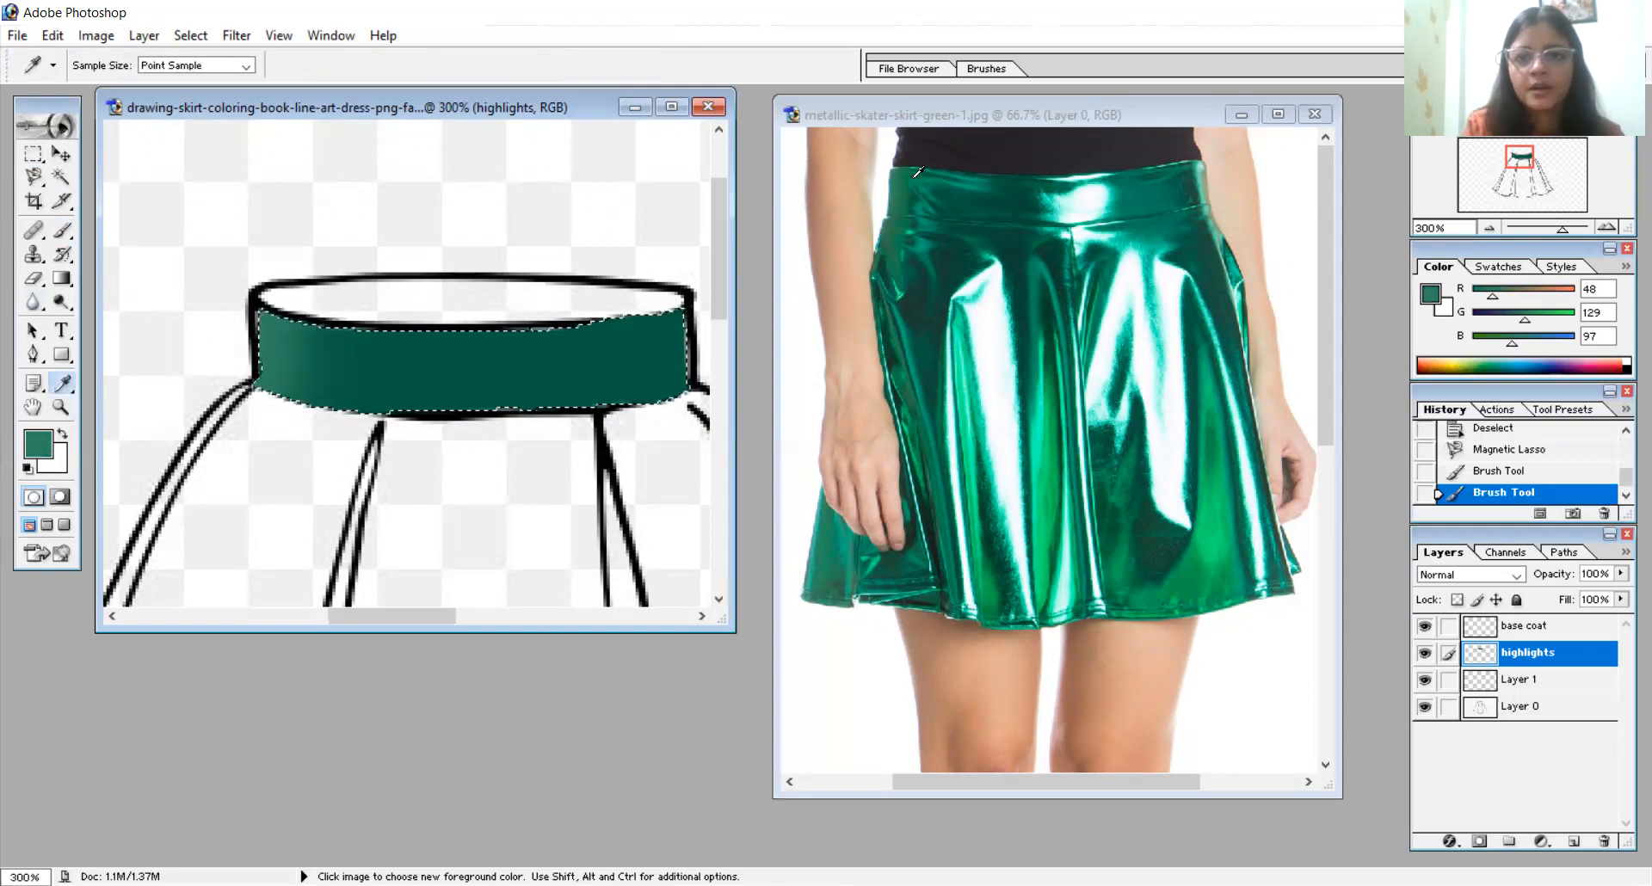
click(983, 181)
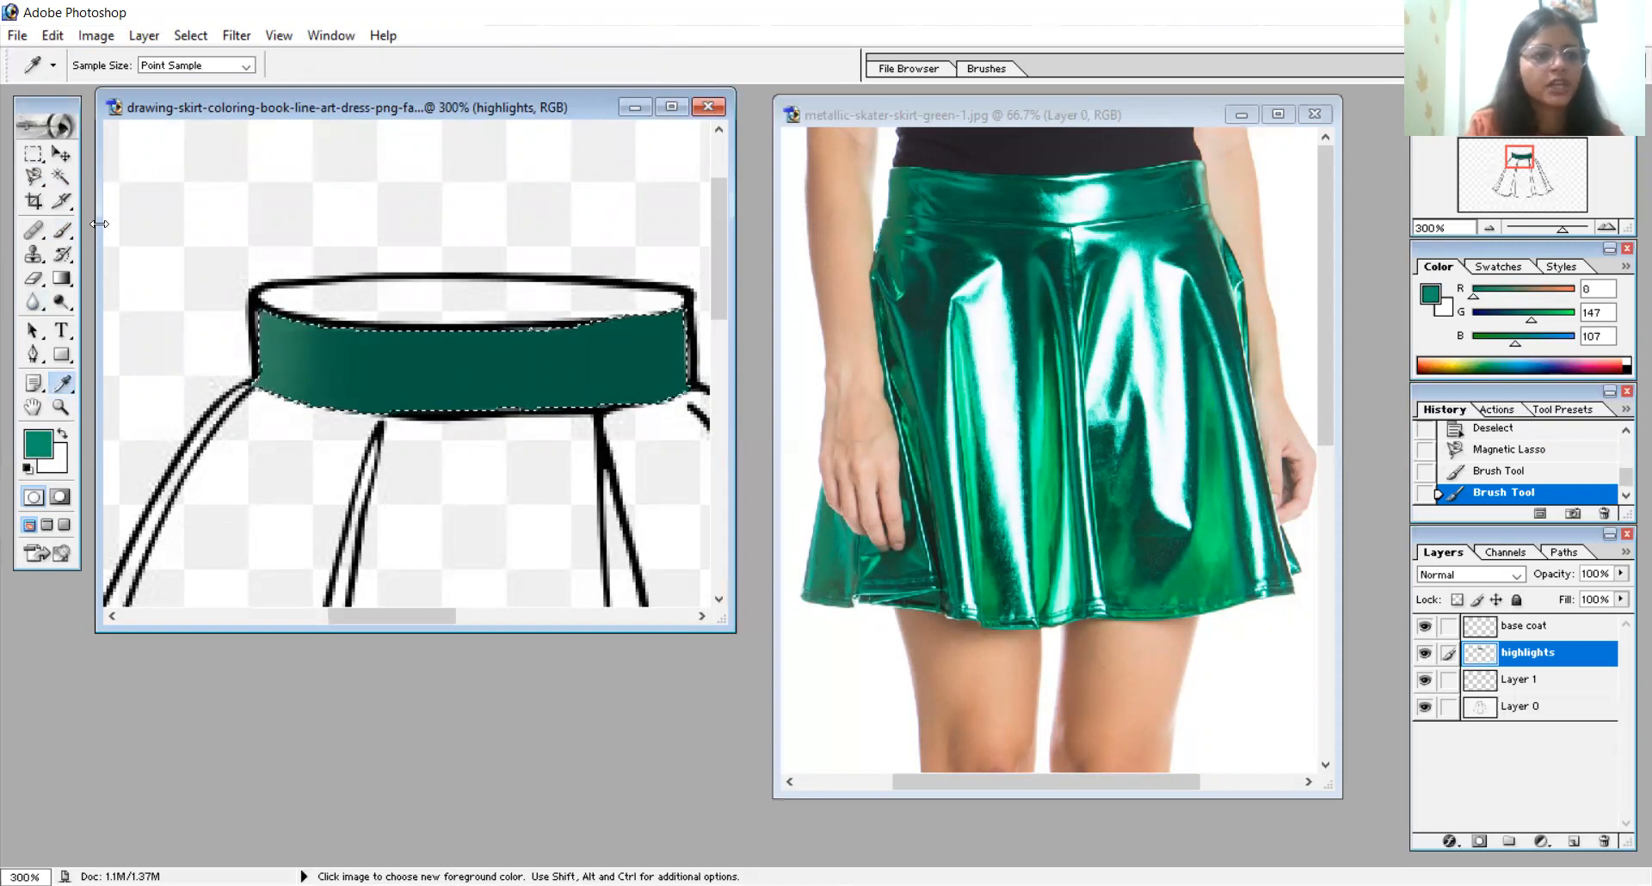
click(62, 233)
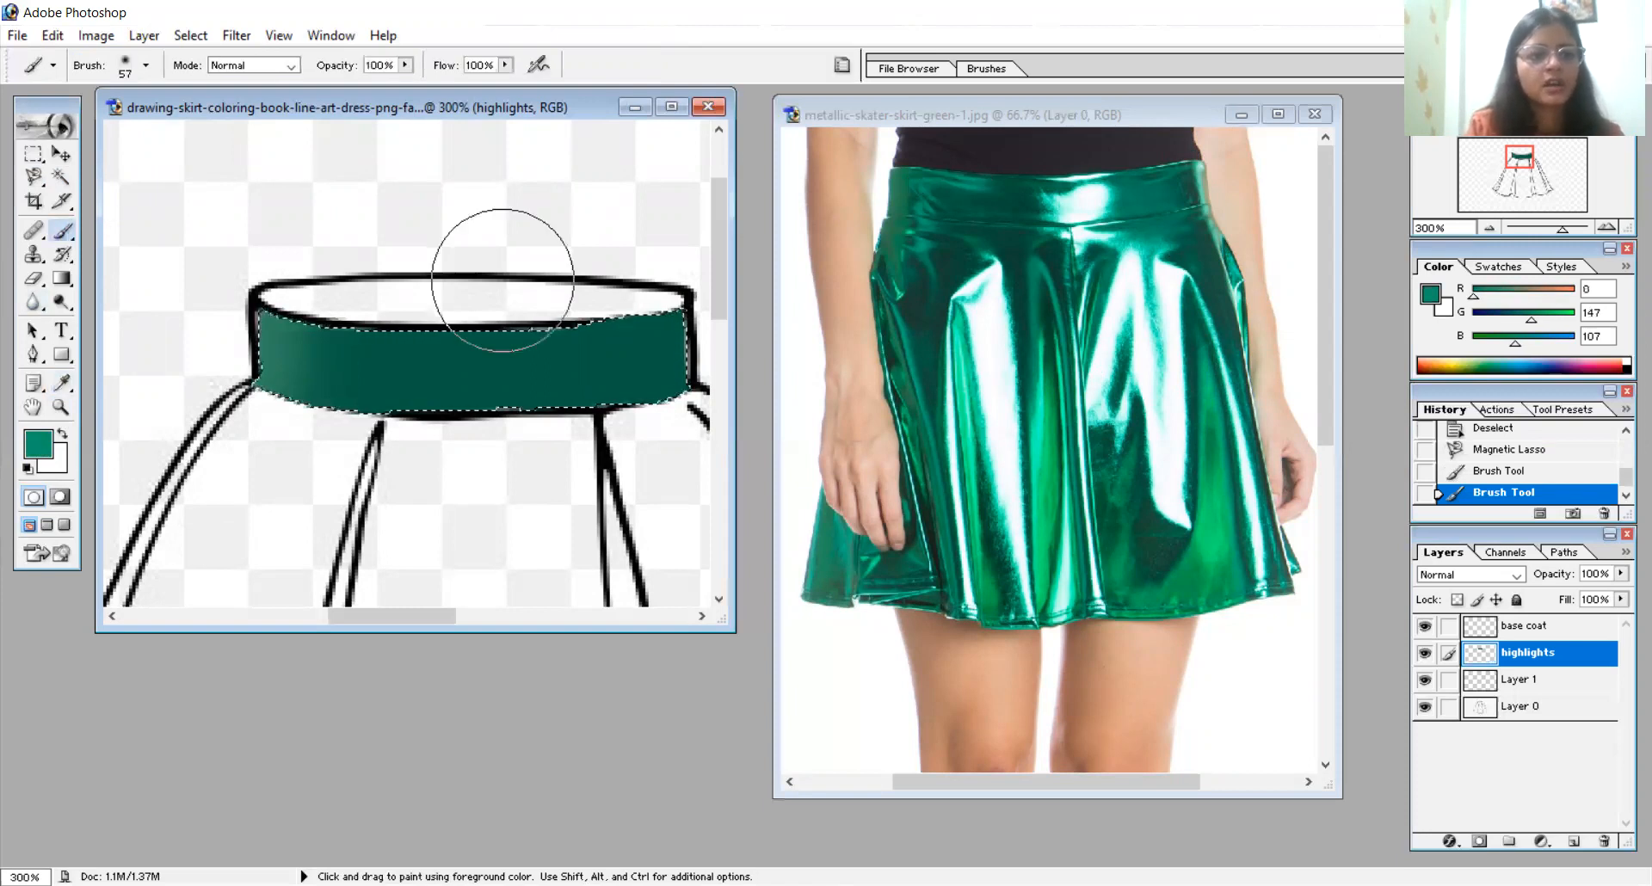
right_click(531, 327)
drag(551, 318, 527, 327)
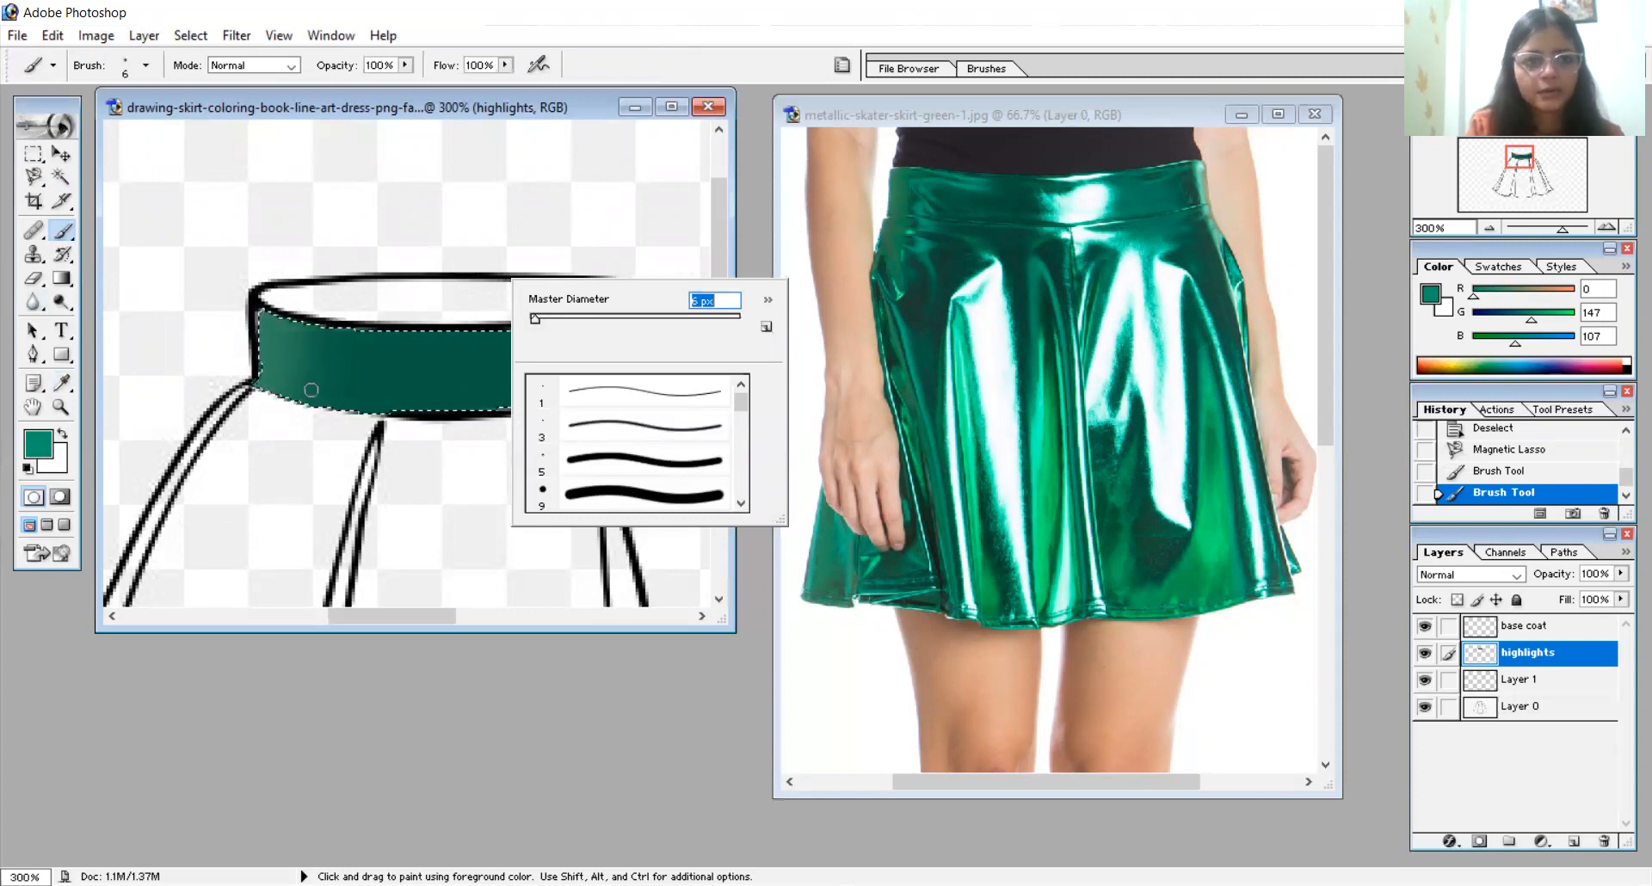
key(Return)
drag(297, 365, 425, 358)
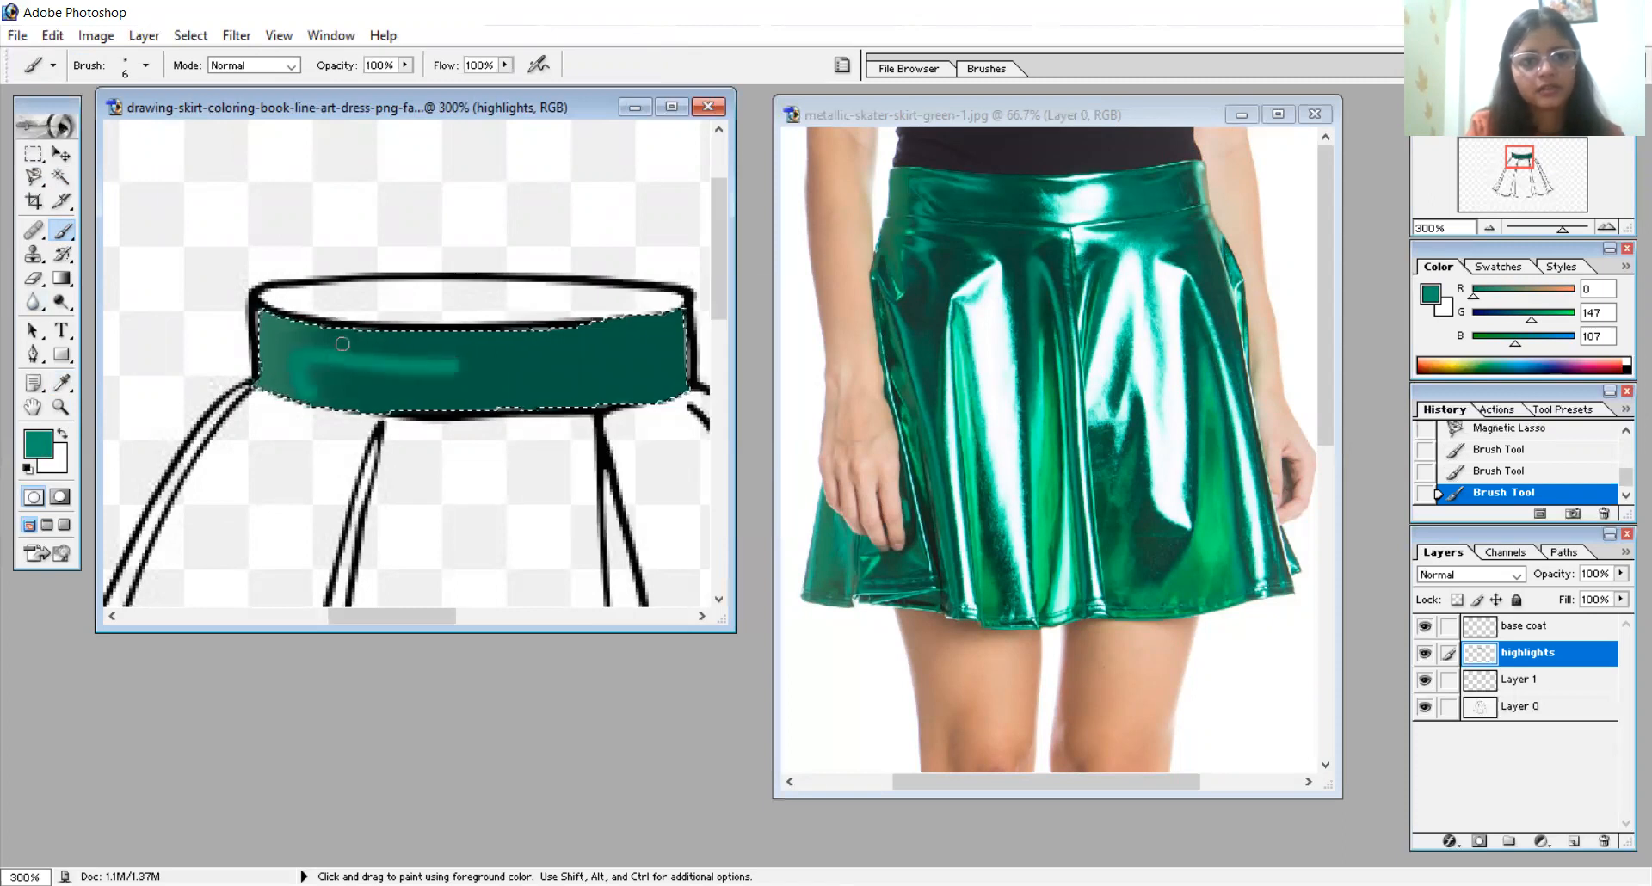
click(465, 337)
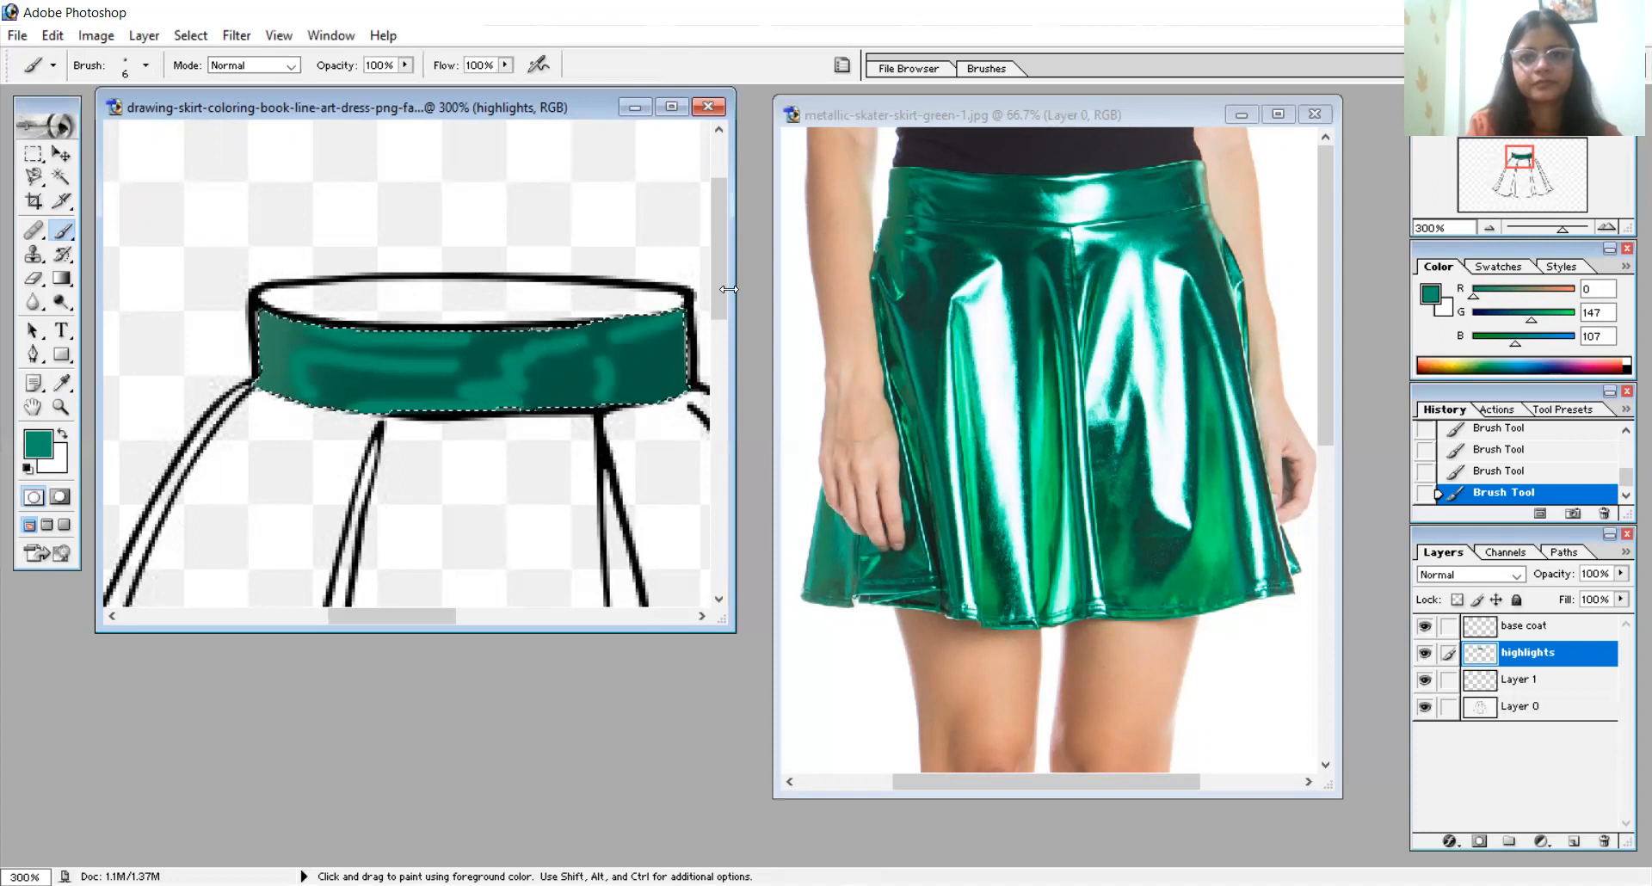
- Sample the pale mint at the photo waistband's upper right corner and paint light reflections on the drawn waistband's right end and upper middle
click(62, 384)
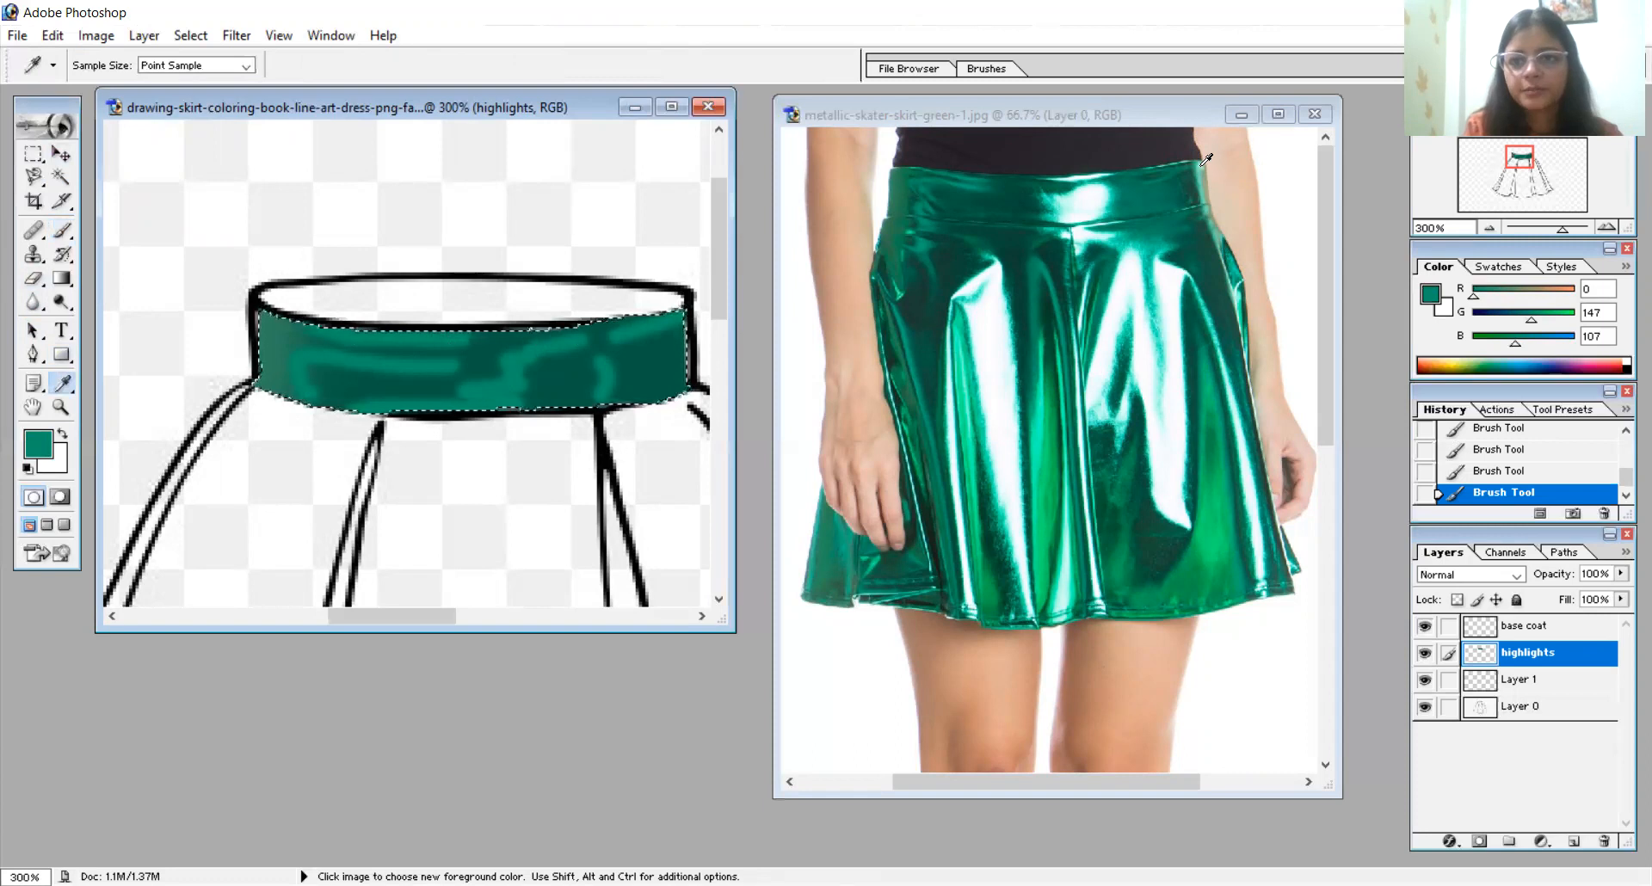
click(1202, 165)
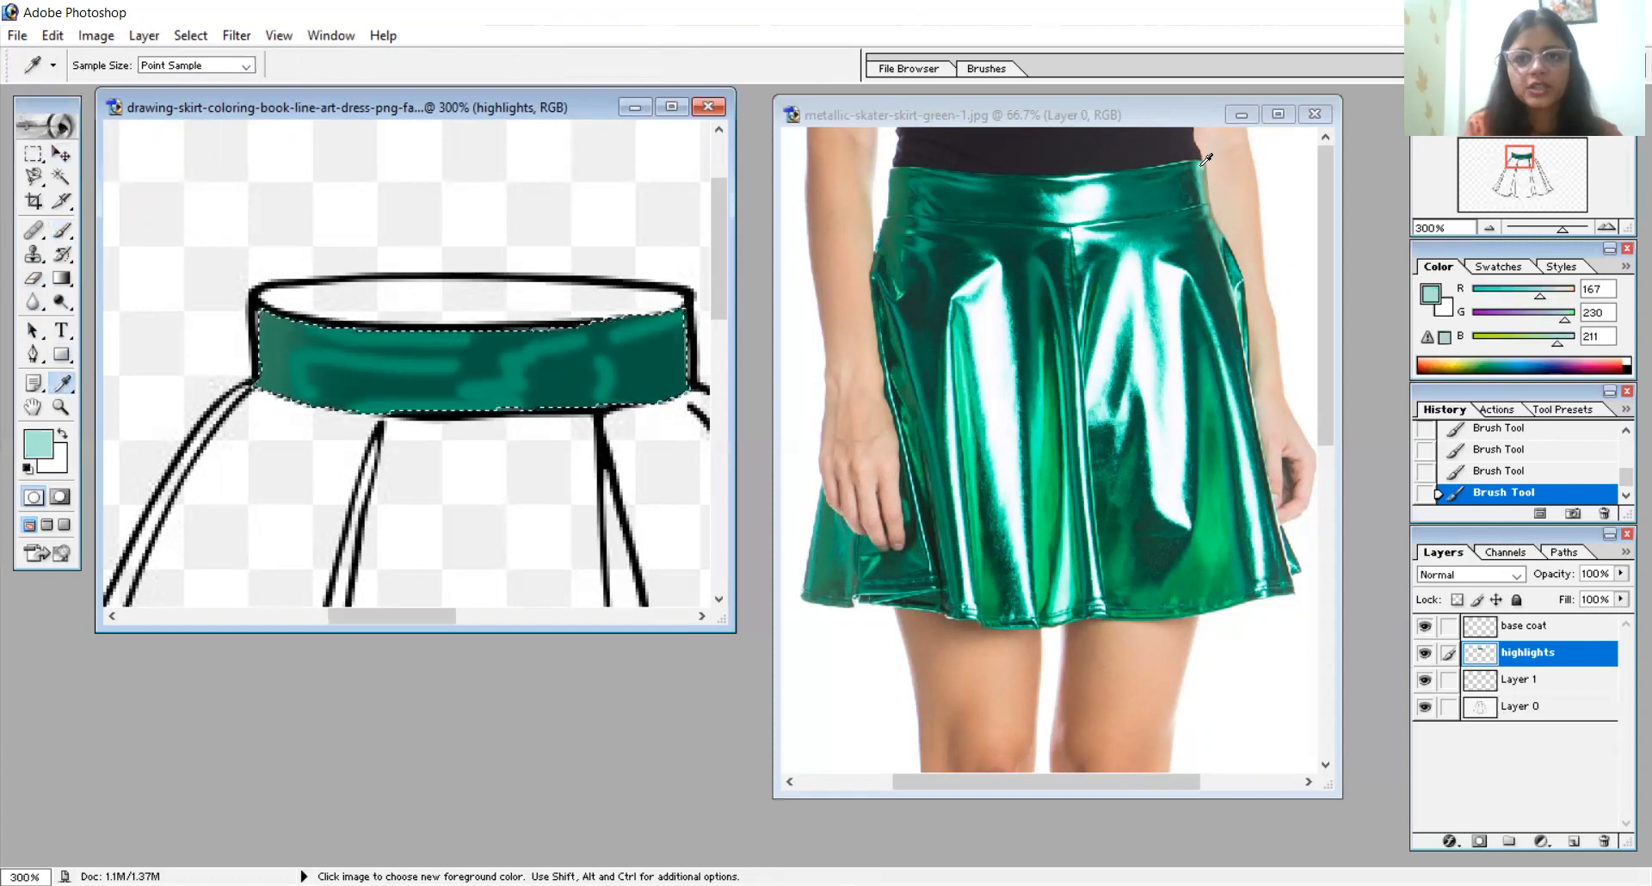
click(62, 231)
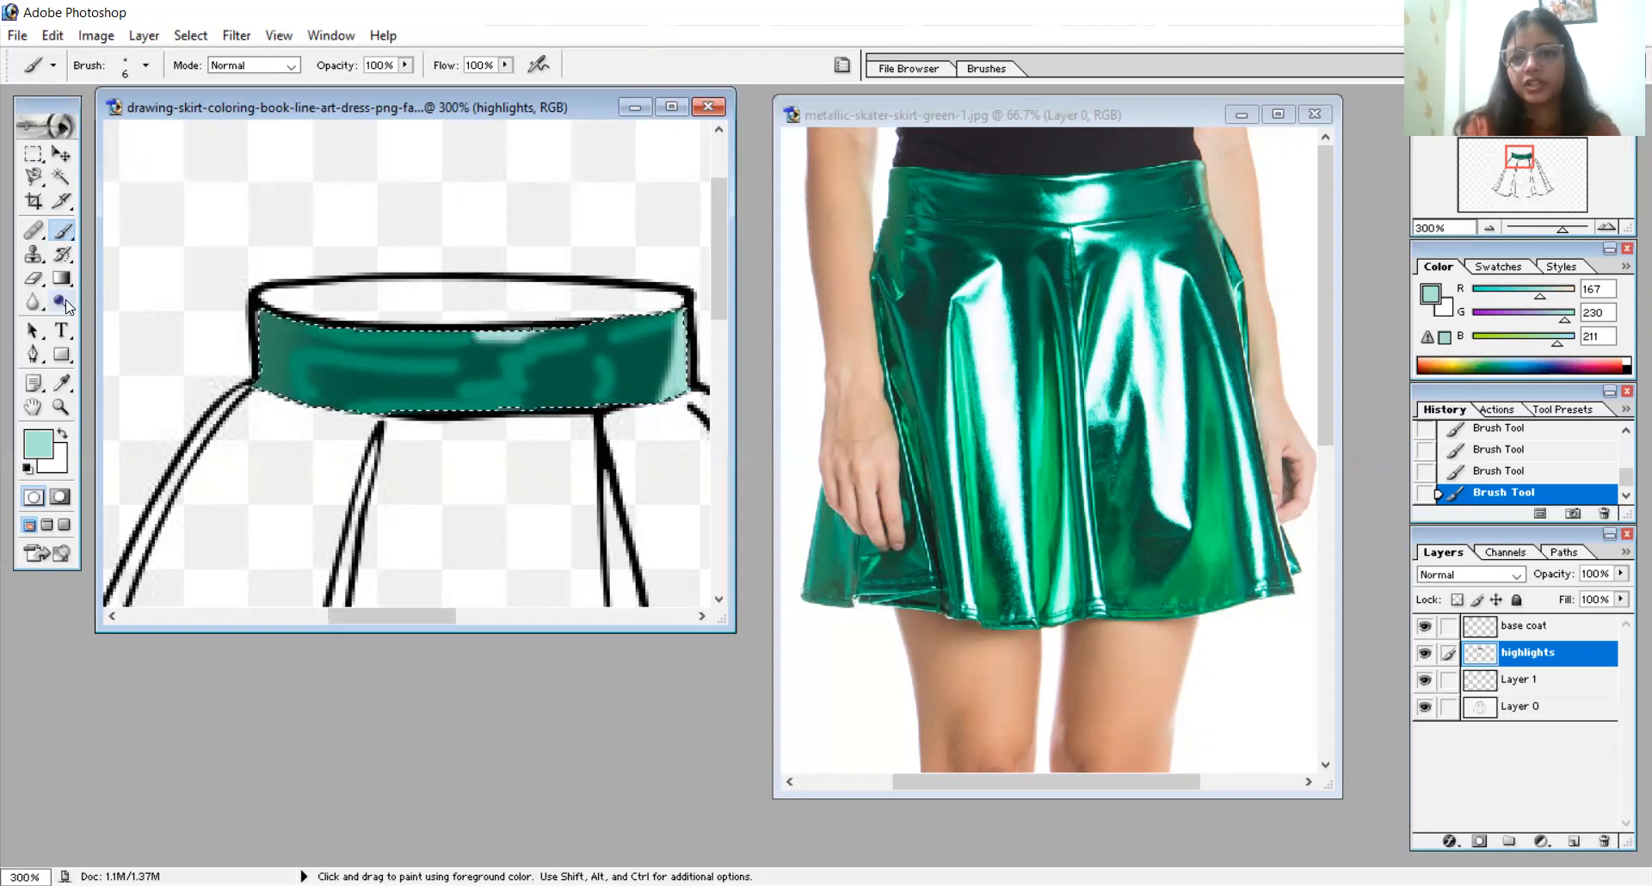
- Sample the near-white shine at the centre of the photo's waistband and paint a bright highlight right of centre on the drawn waistband
click(62, 385)
click(1091, 198)
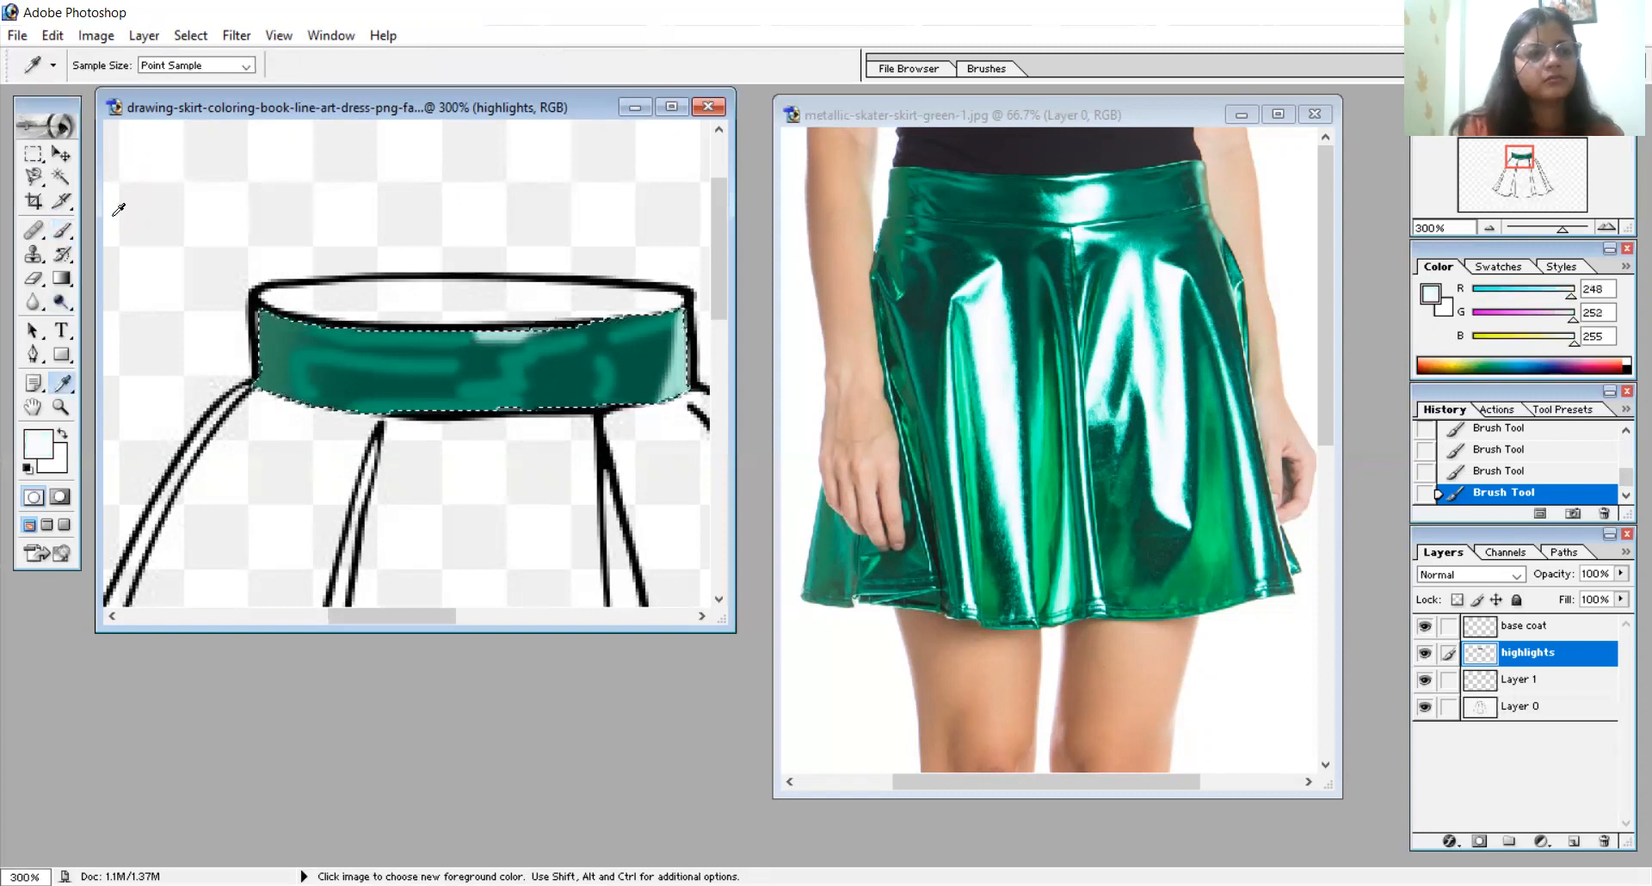
click(62, 230)
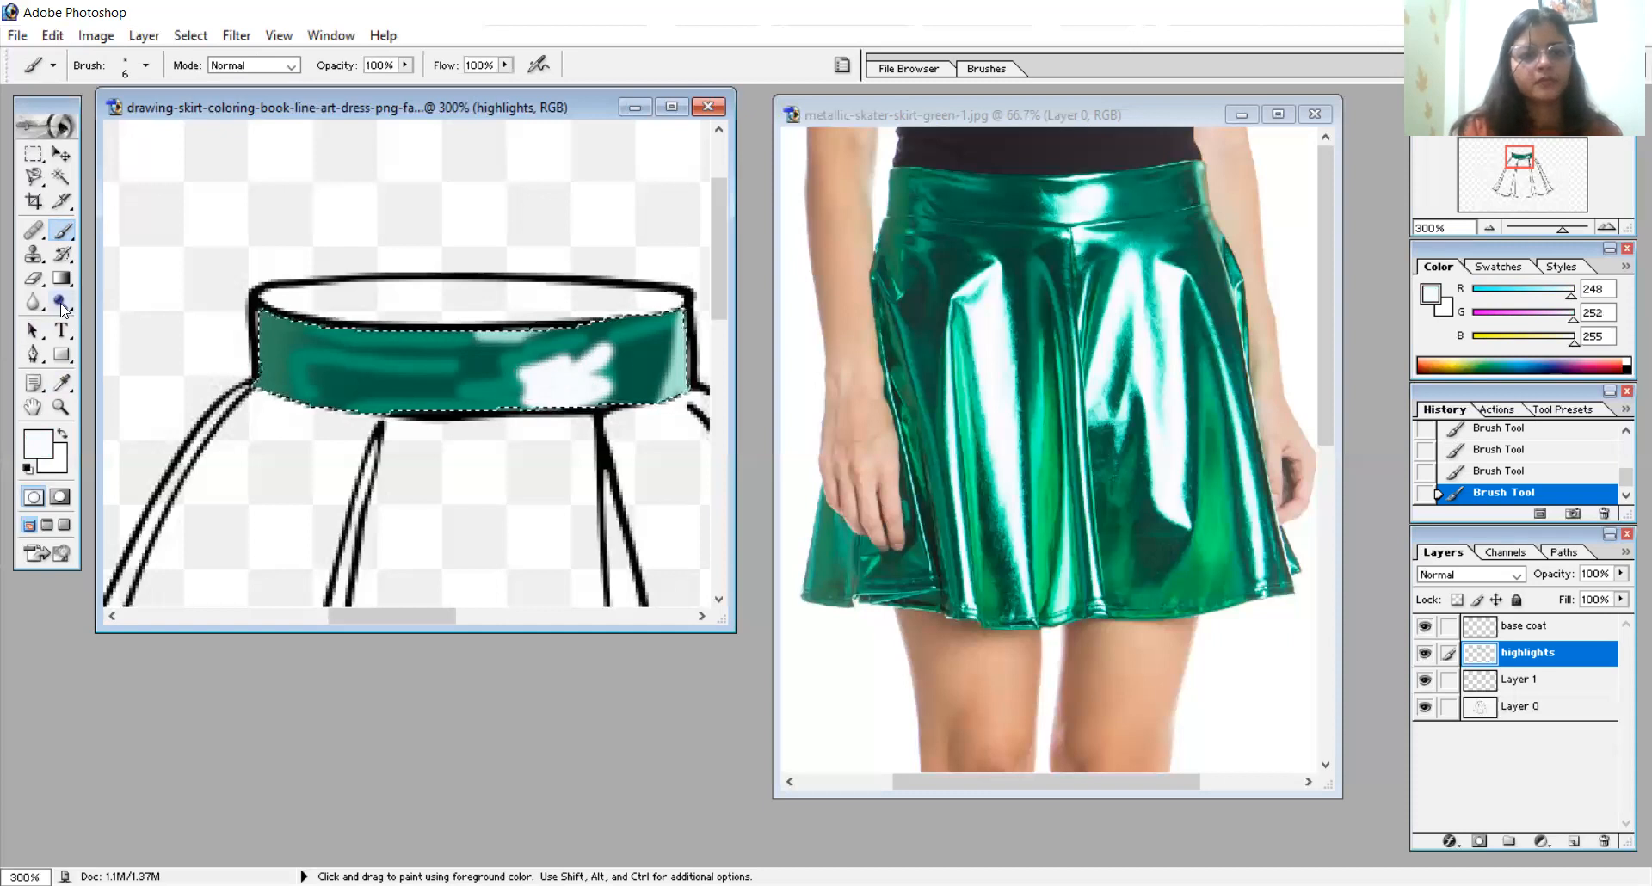
- Lighten the lower left end of the drawn waistband using the Dodge tool with a 7 px brush
click(60, 303)
drag(338, 386, 370, 401)
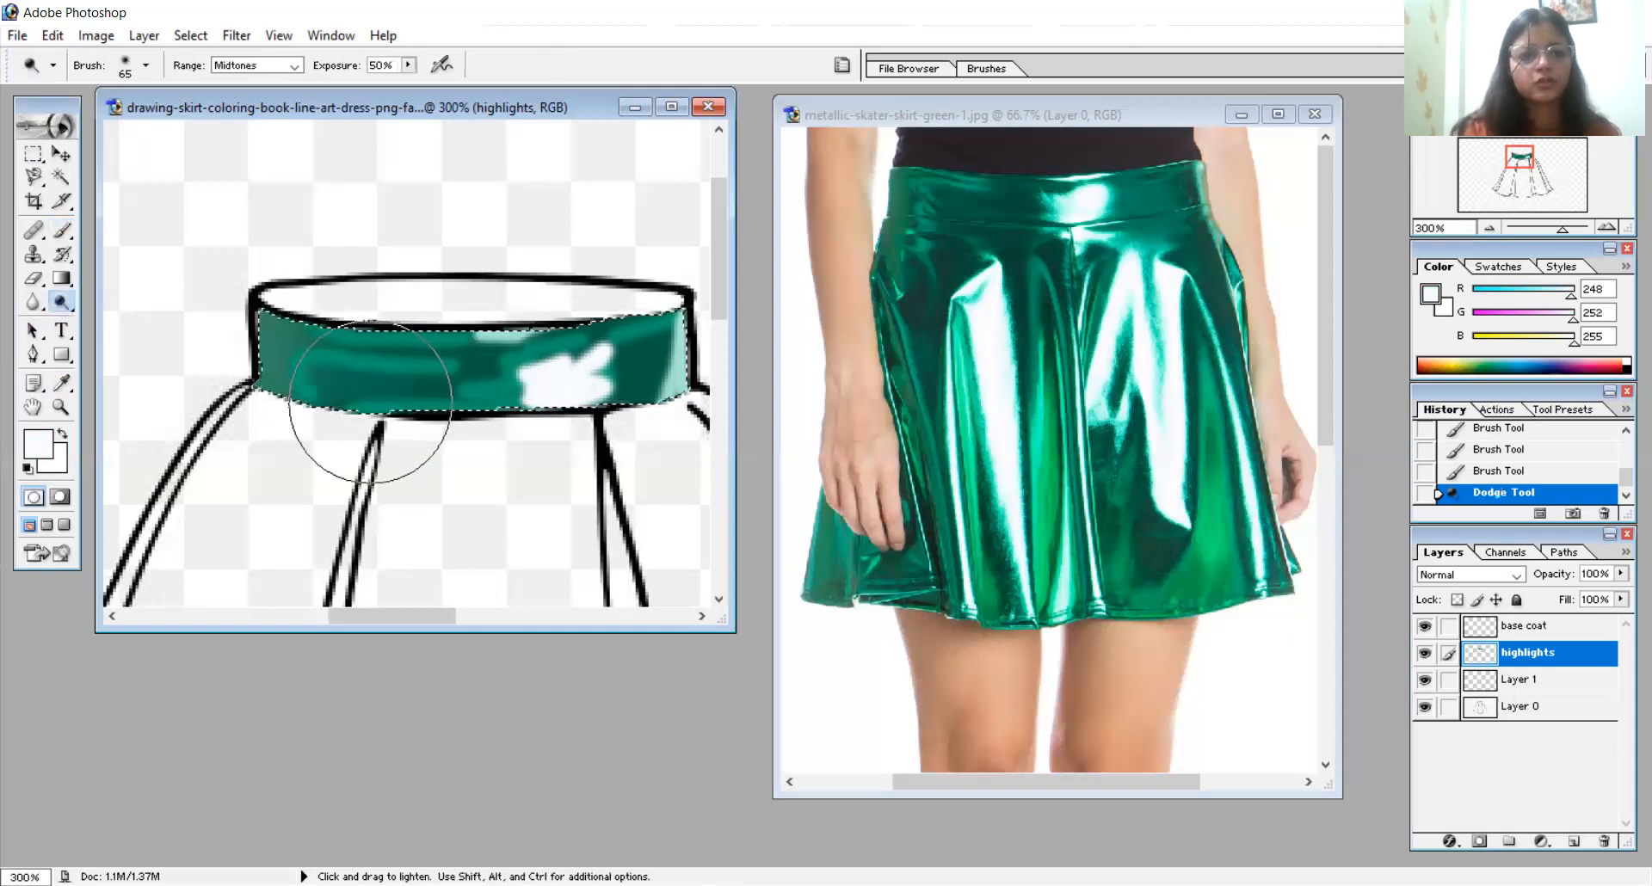
right_click(379, 402)
click(408, 440)
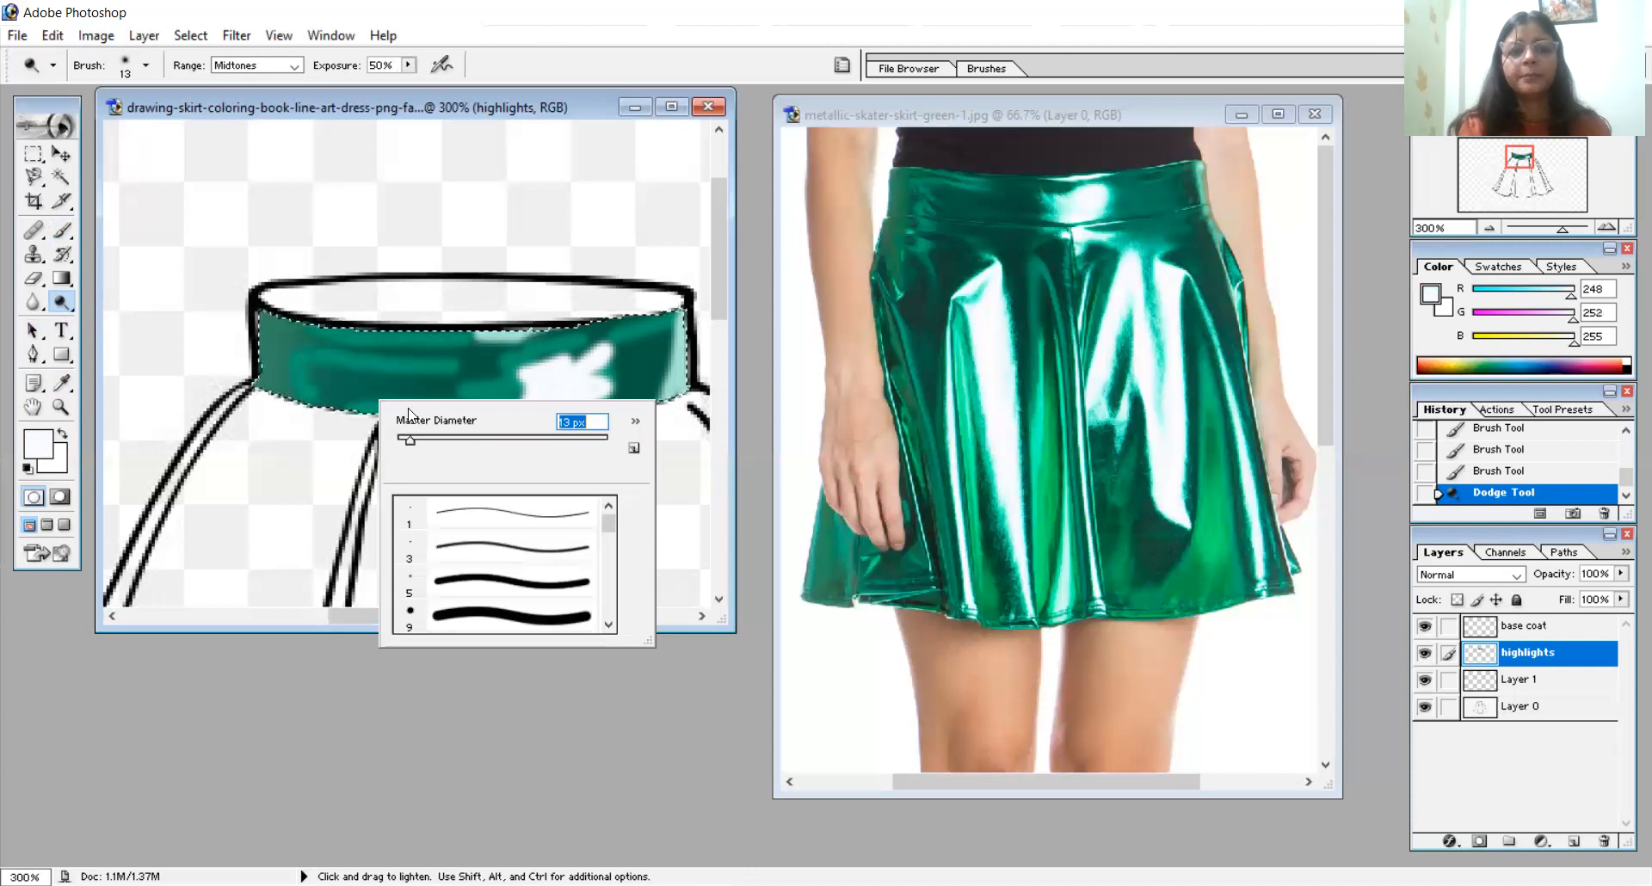
drag(406, 441, 401, 440)
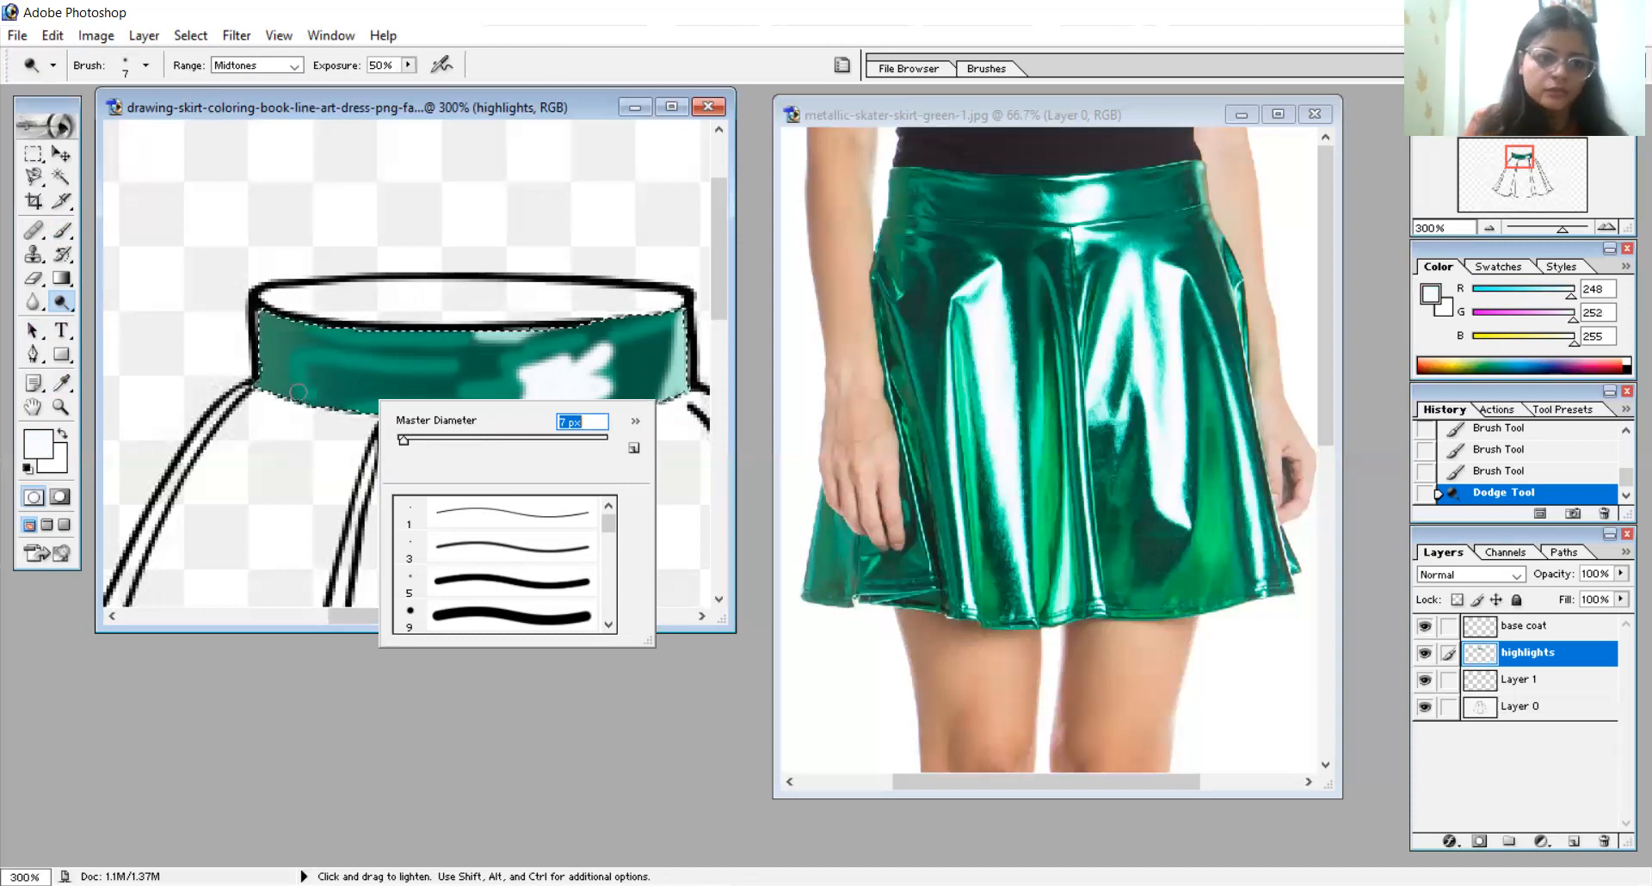
drag(298, 392, 307, 408)
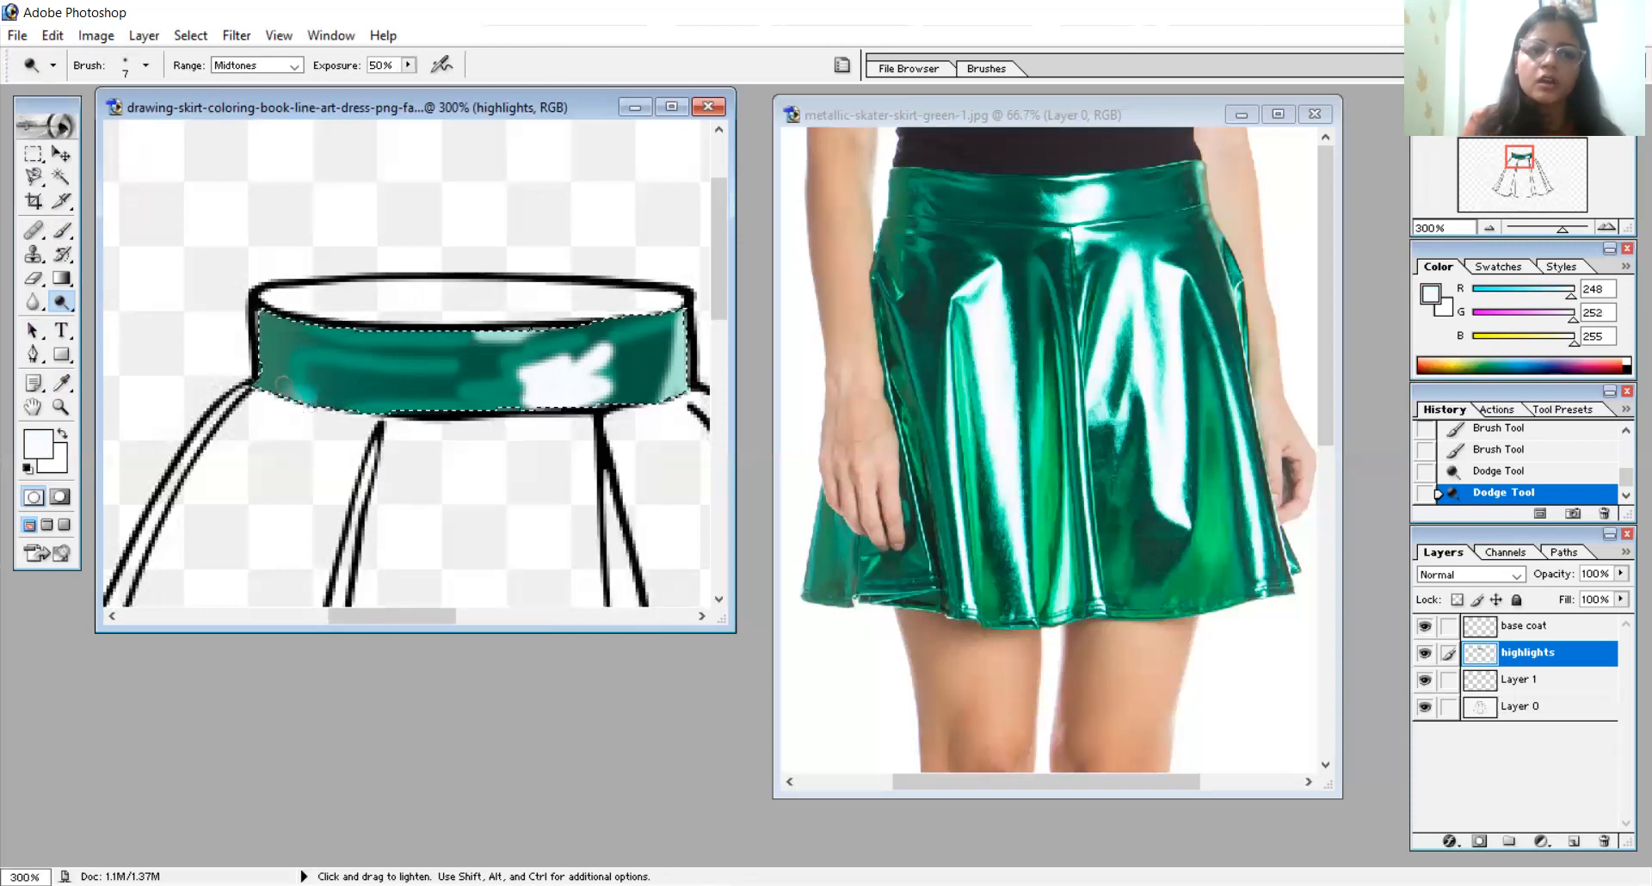
click(321, 424)
drag(387, 276, 389, 282)
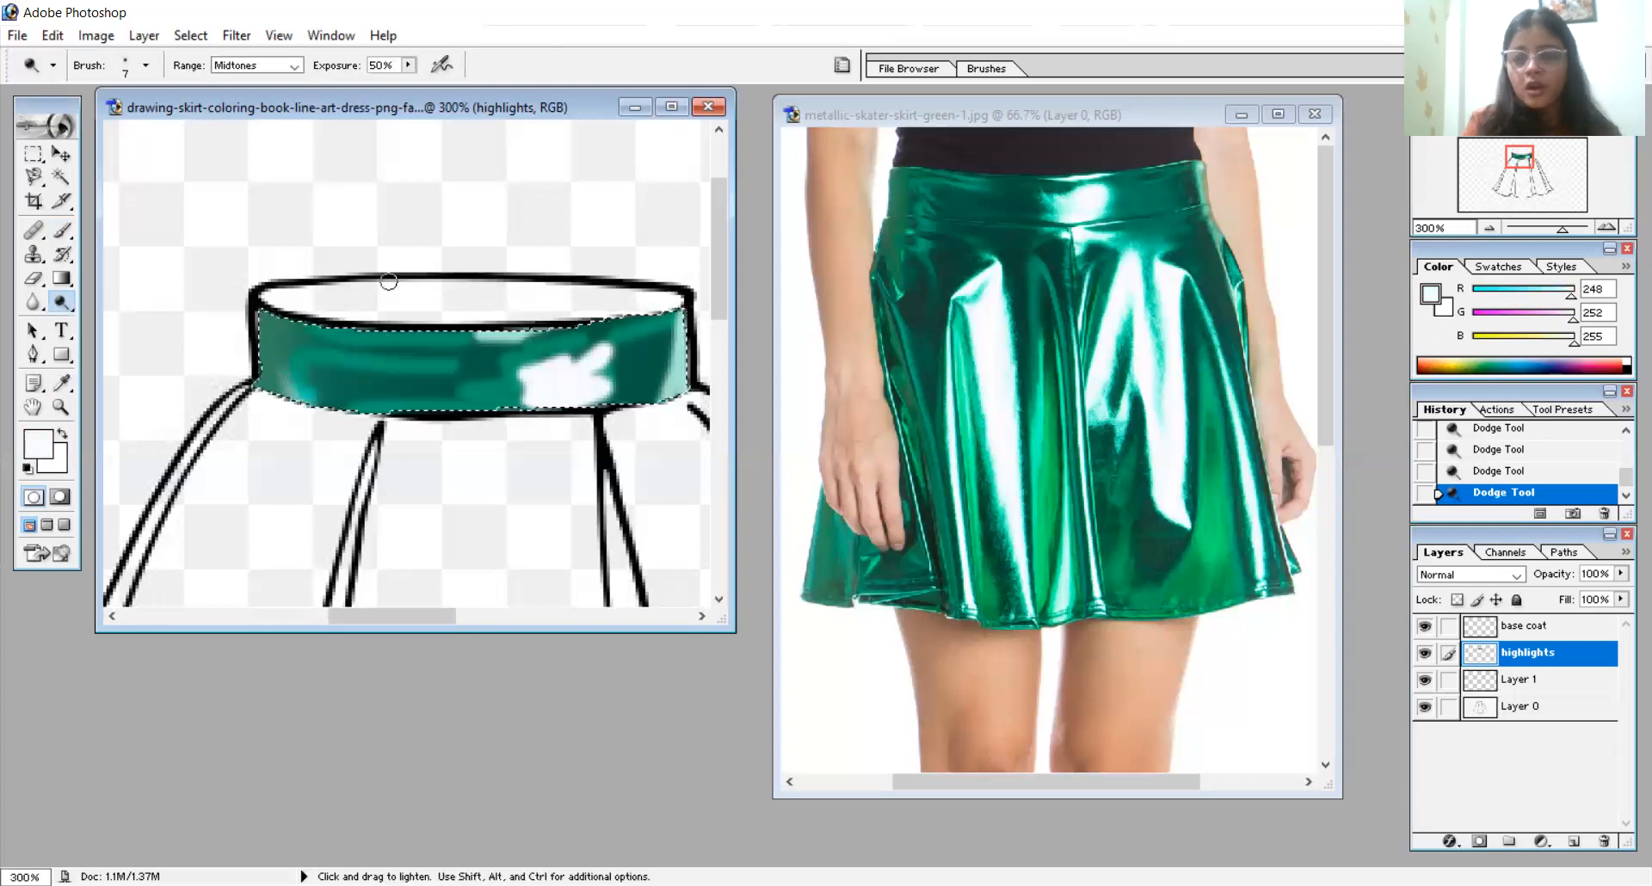
- Dodge thin light streaks across the left half and upper right of the drawn waistband with a 4 px brush
right_click(396, 290)
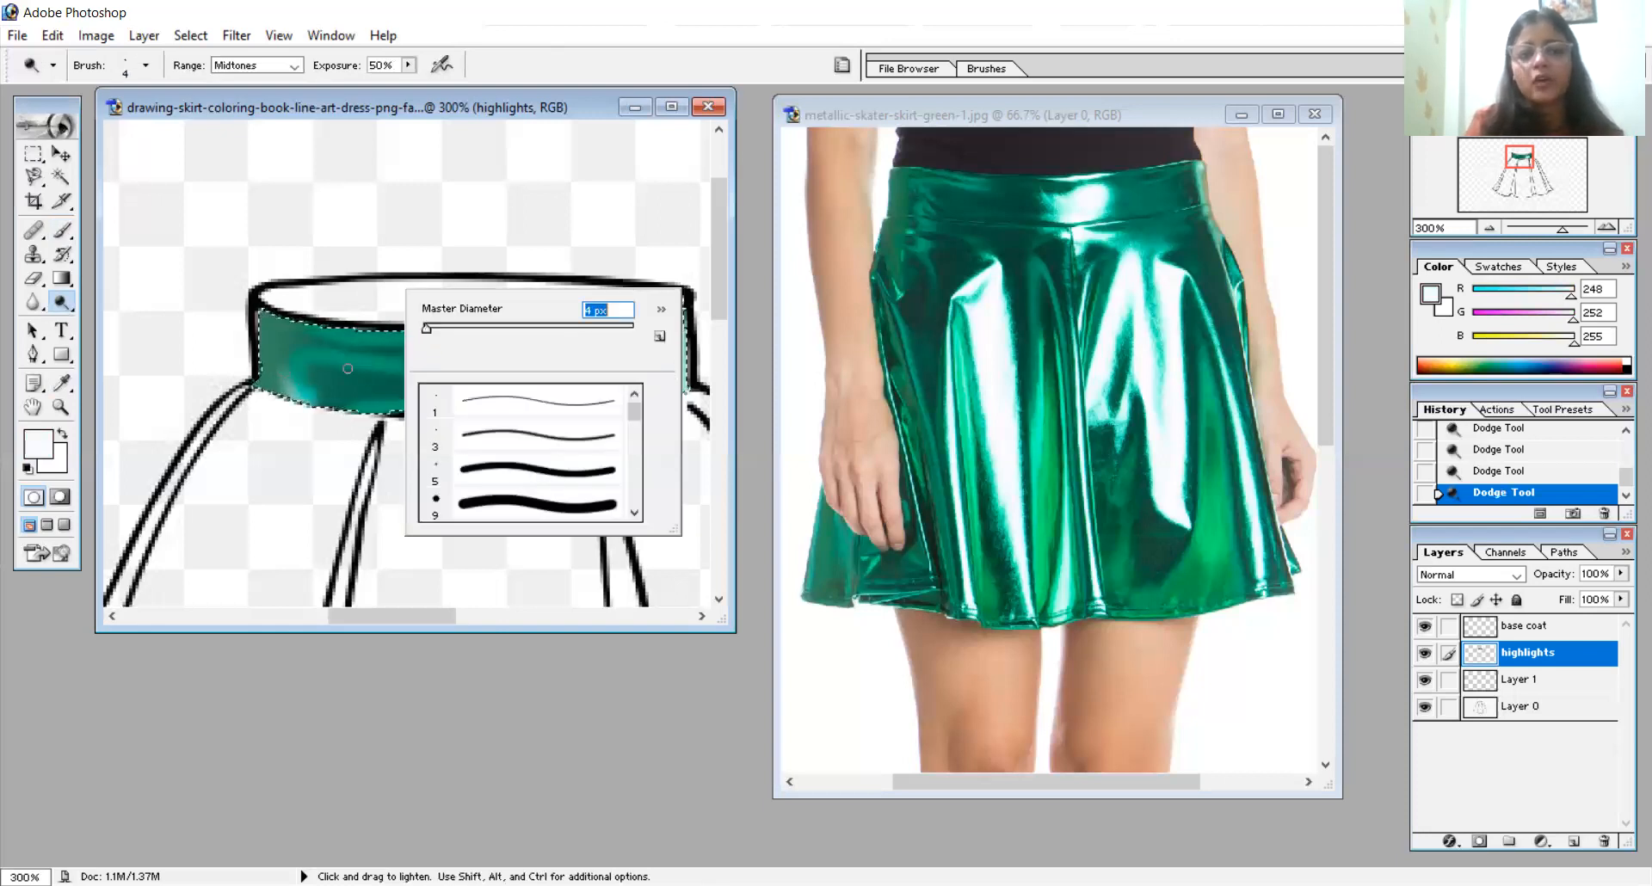
key(Return)
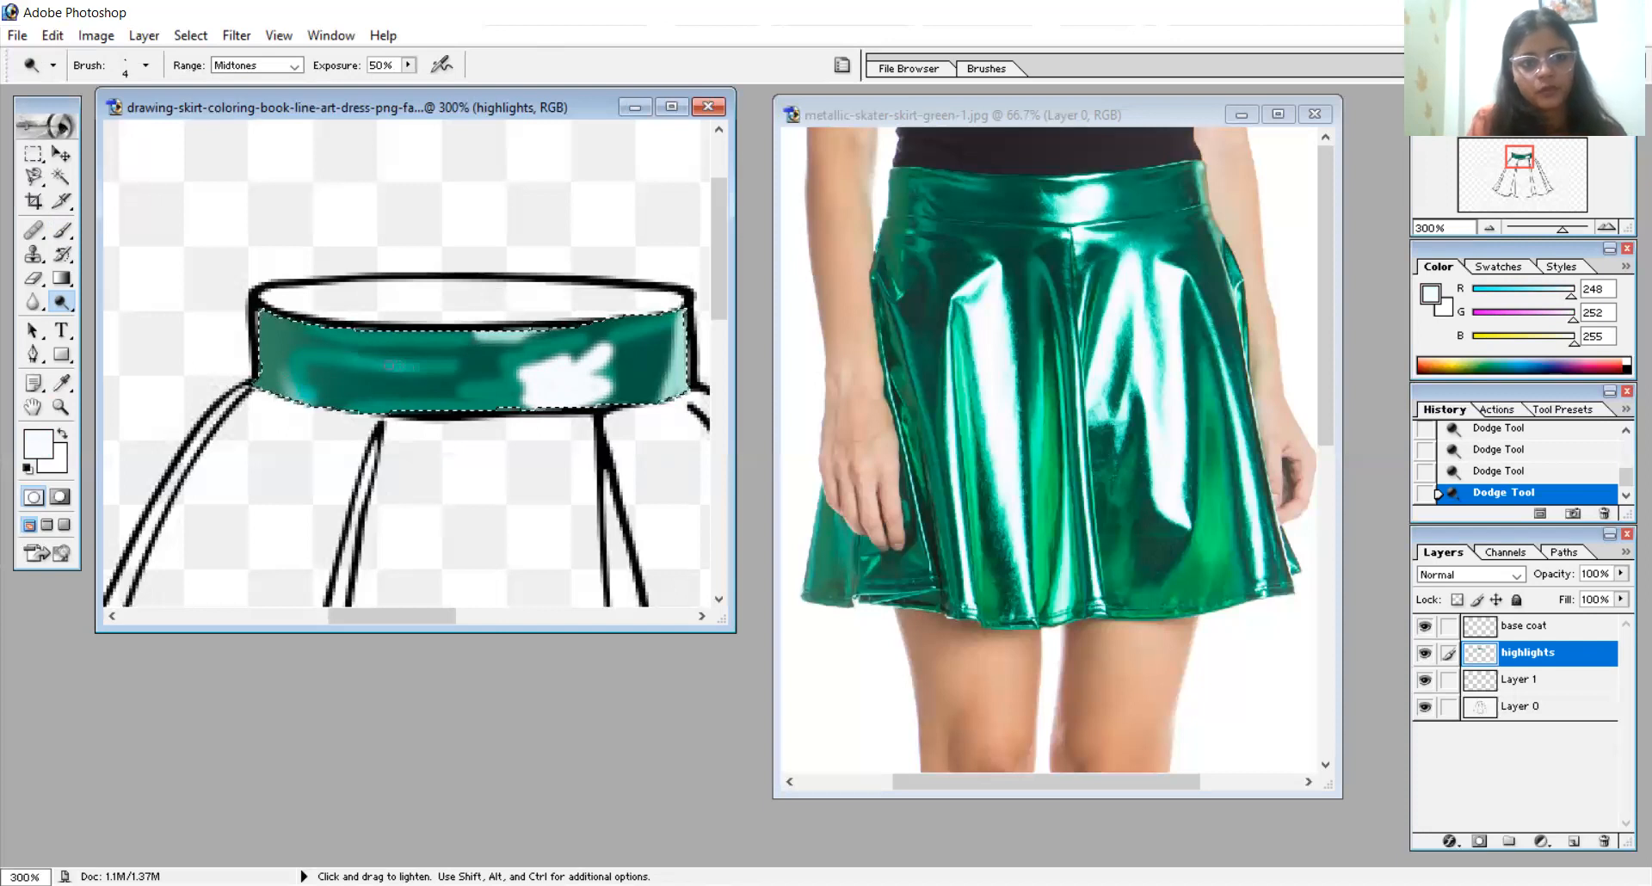
mouse_move(390, 365)
mouse_down()
mouse_move(416, 364)
mouse_move(294, 351)
mouse_move(313, 393)
mouse_up()
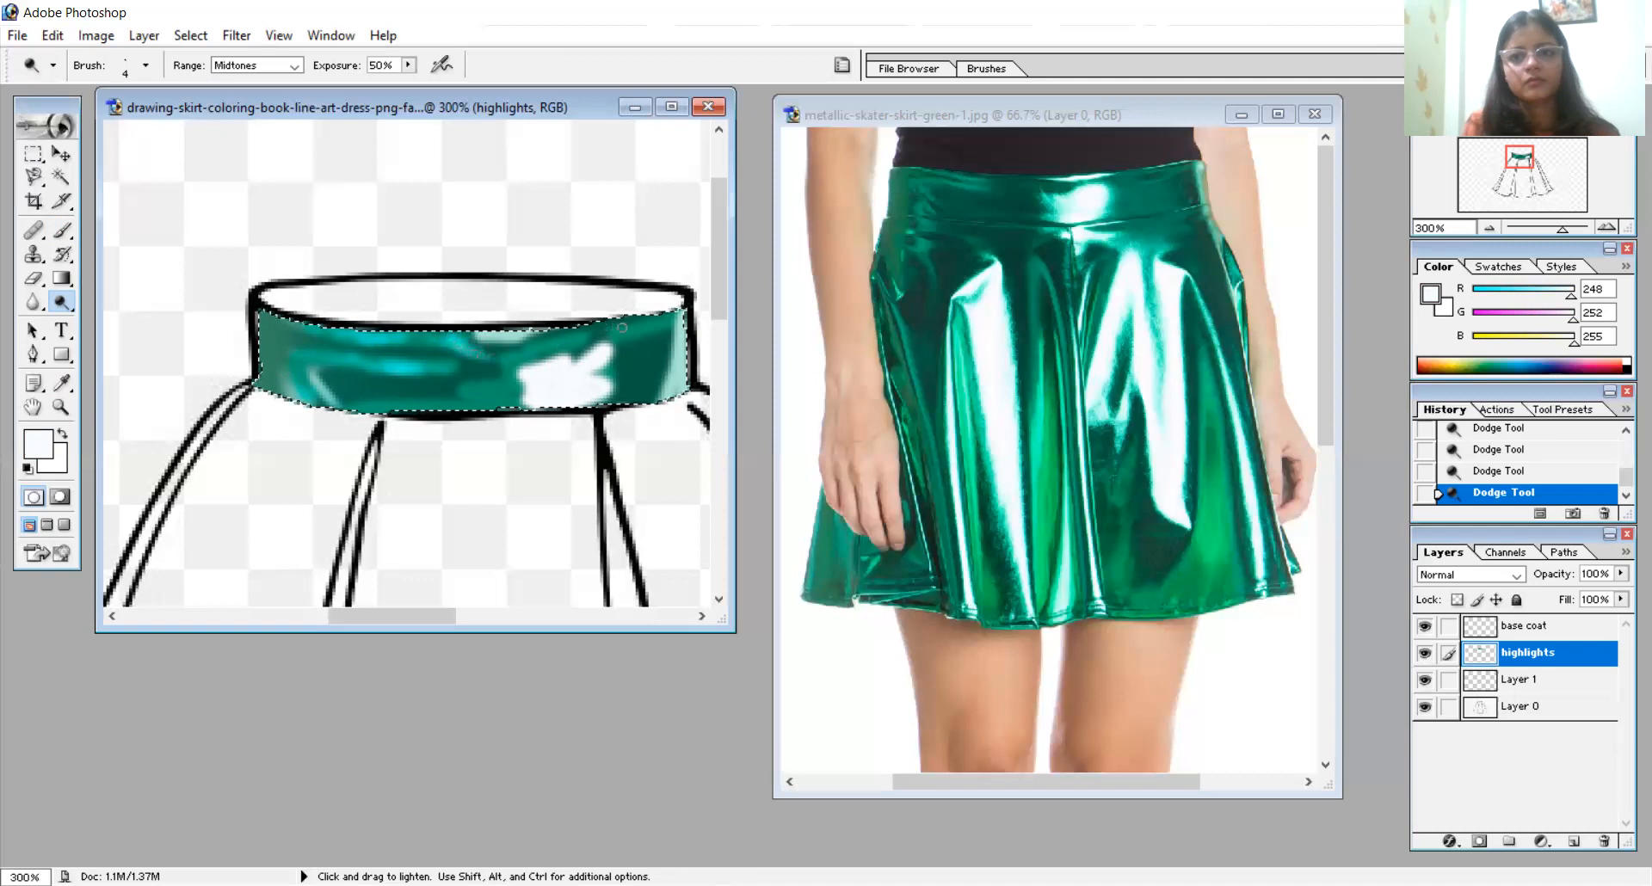
mouse_move(643, 338)
mouse_down()
mouse_move(673, 331)
mouse_move(628, 346)
mouse_move(651, 349)
mouse_up()
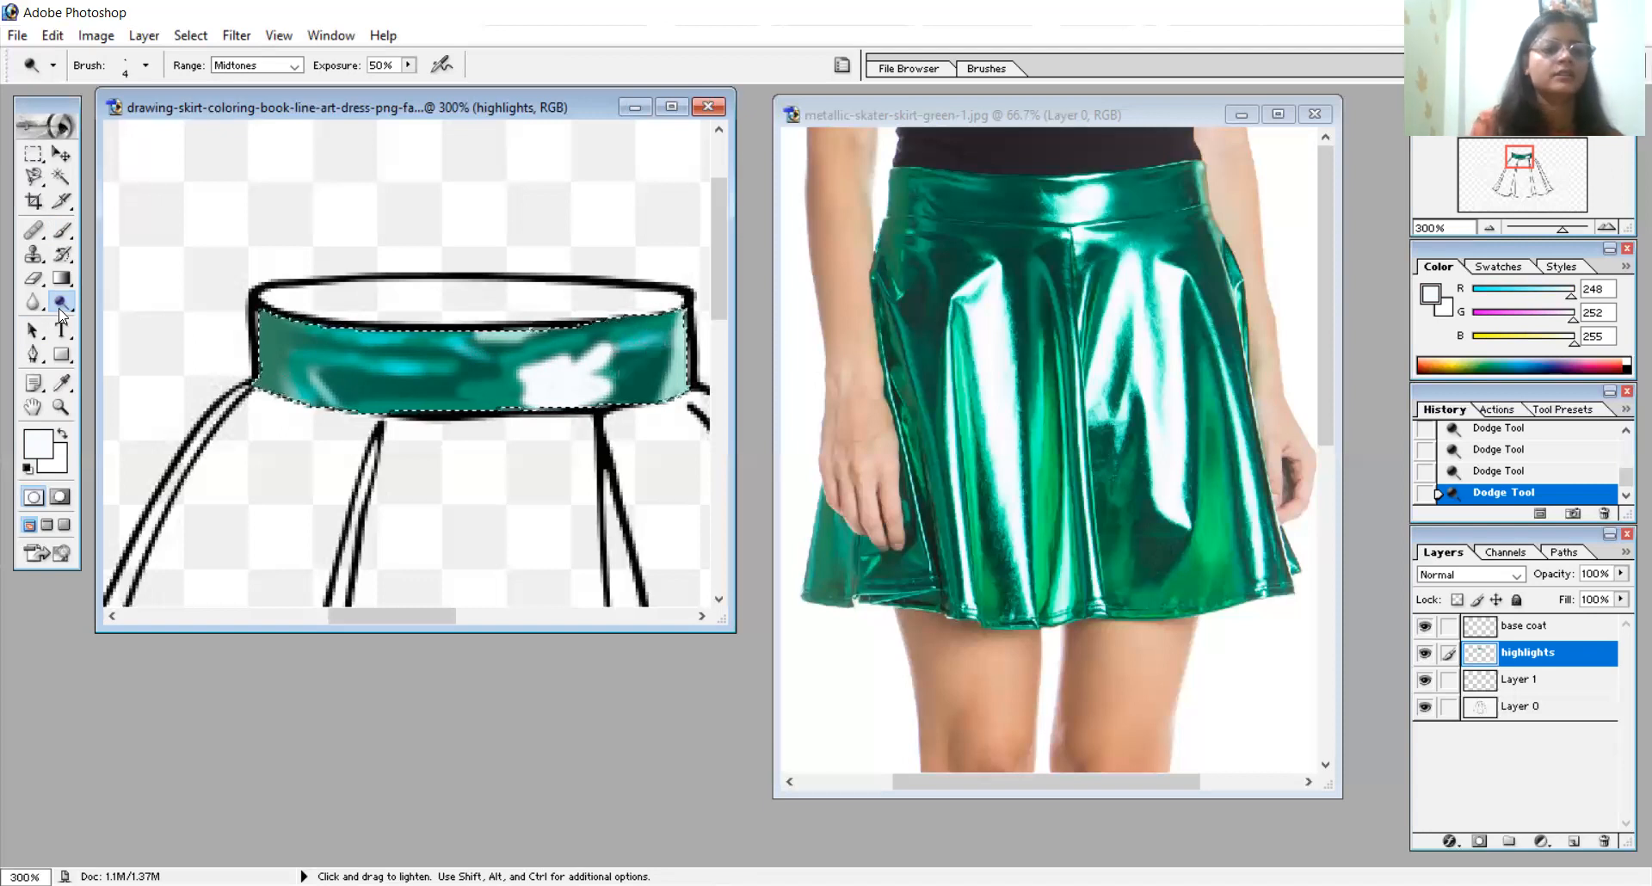
- Darken the areas around the highlights at the waistband's left end using the Burn tool with a 6 px brush
drag(59, 306, 129, 336)
right_click(384, 308)
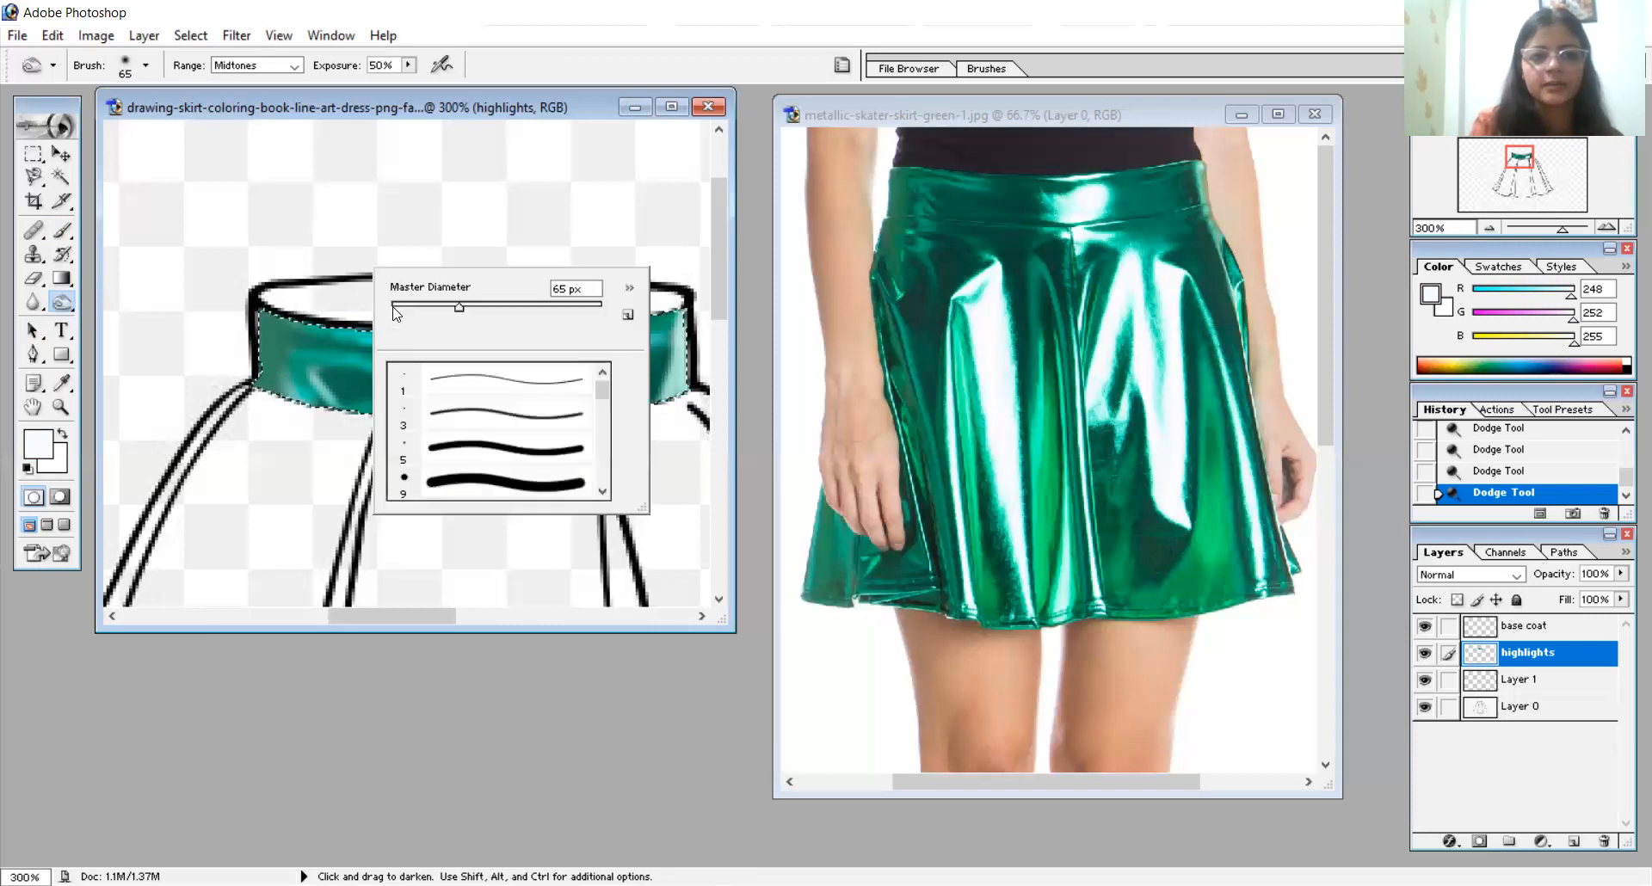
click(396, 306)
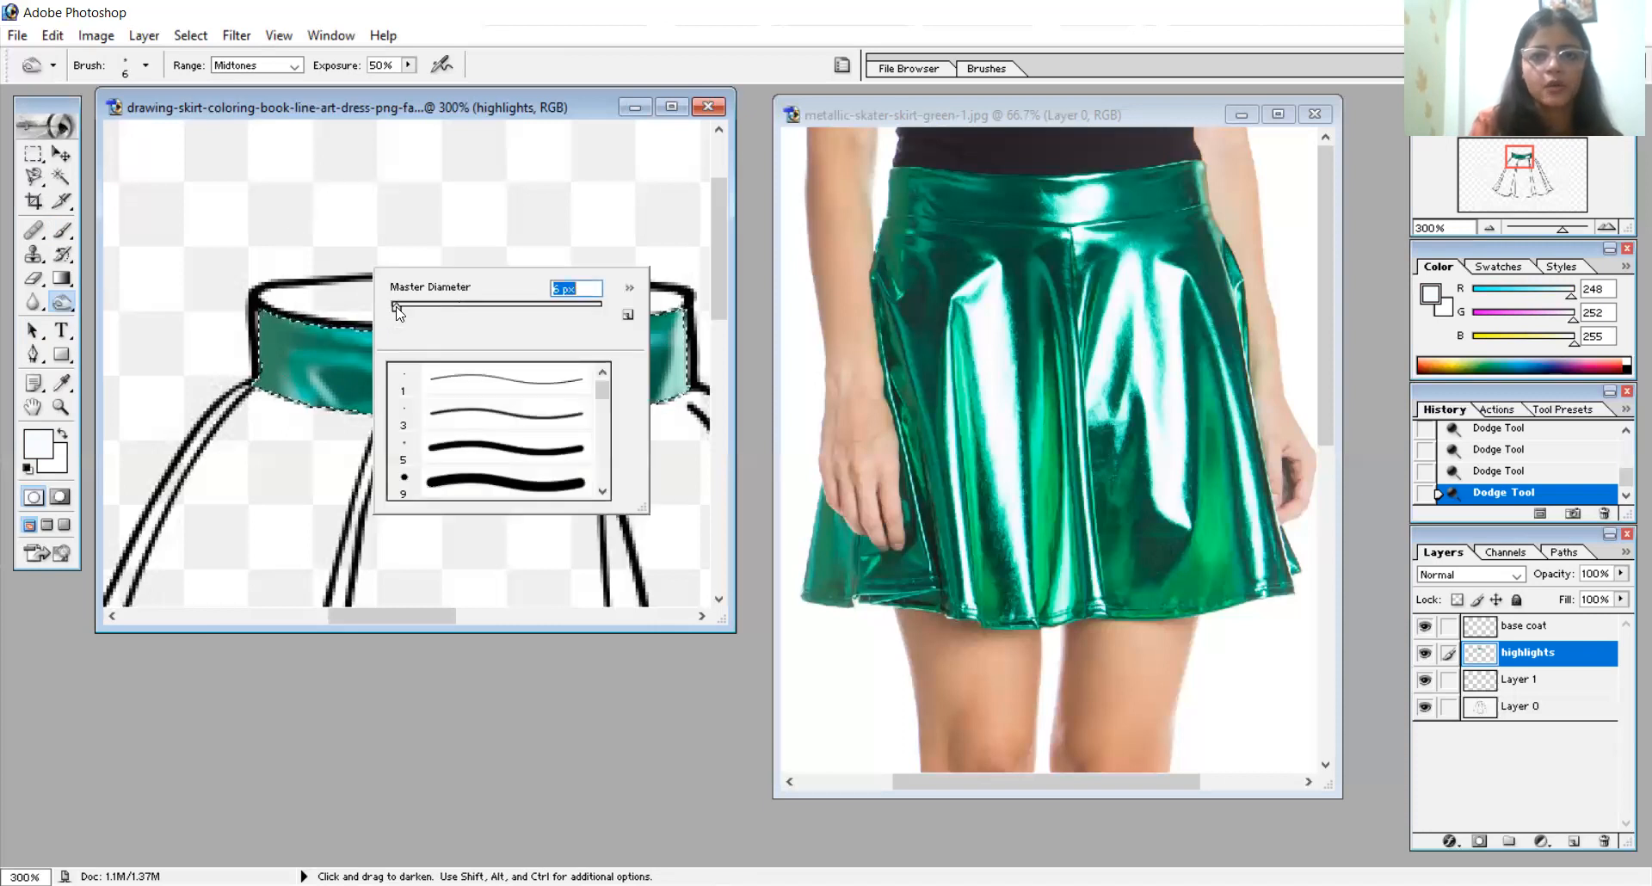
click(307, 250)
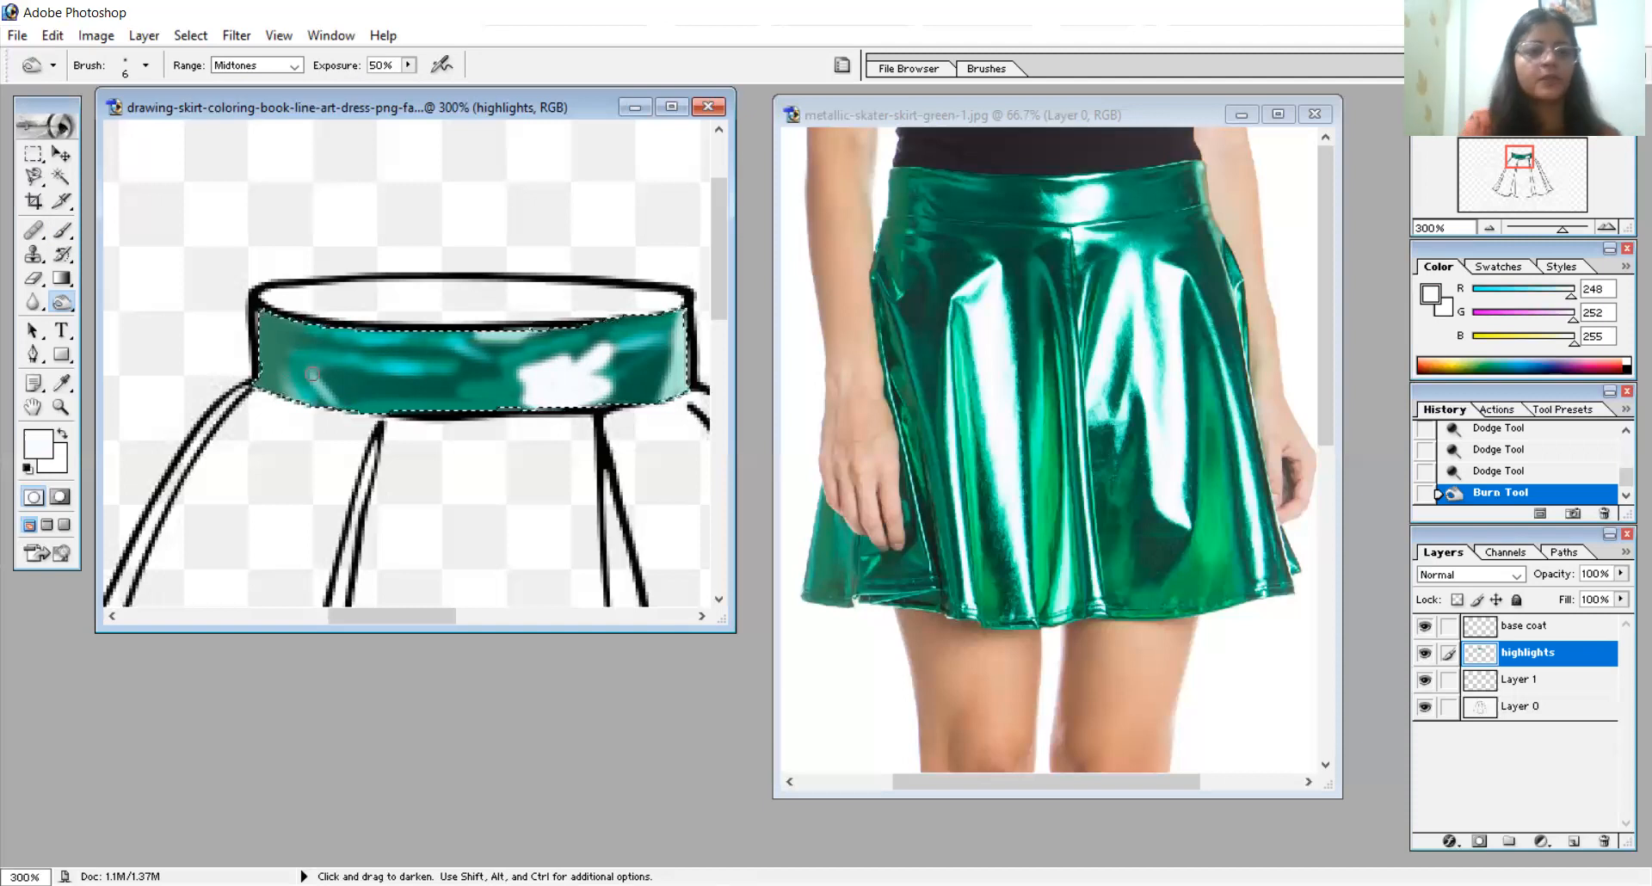
click(297, 393)
click(297, 393)
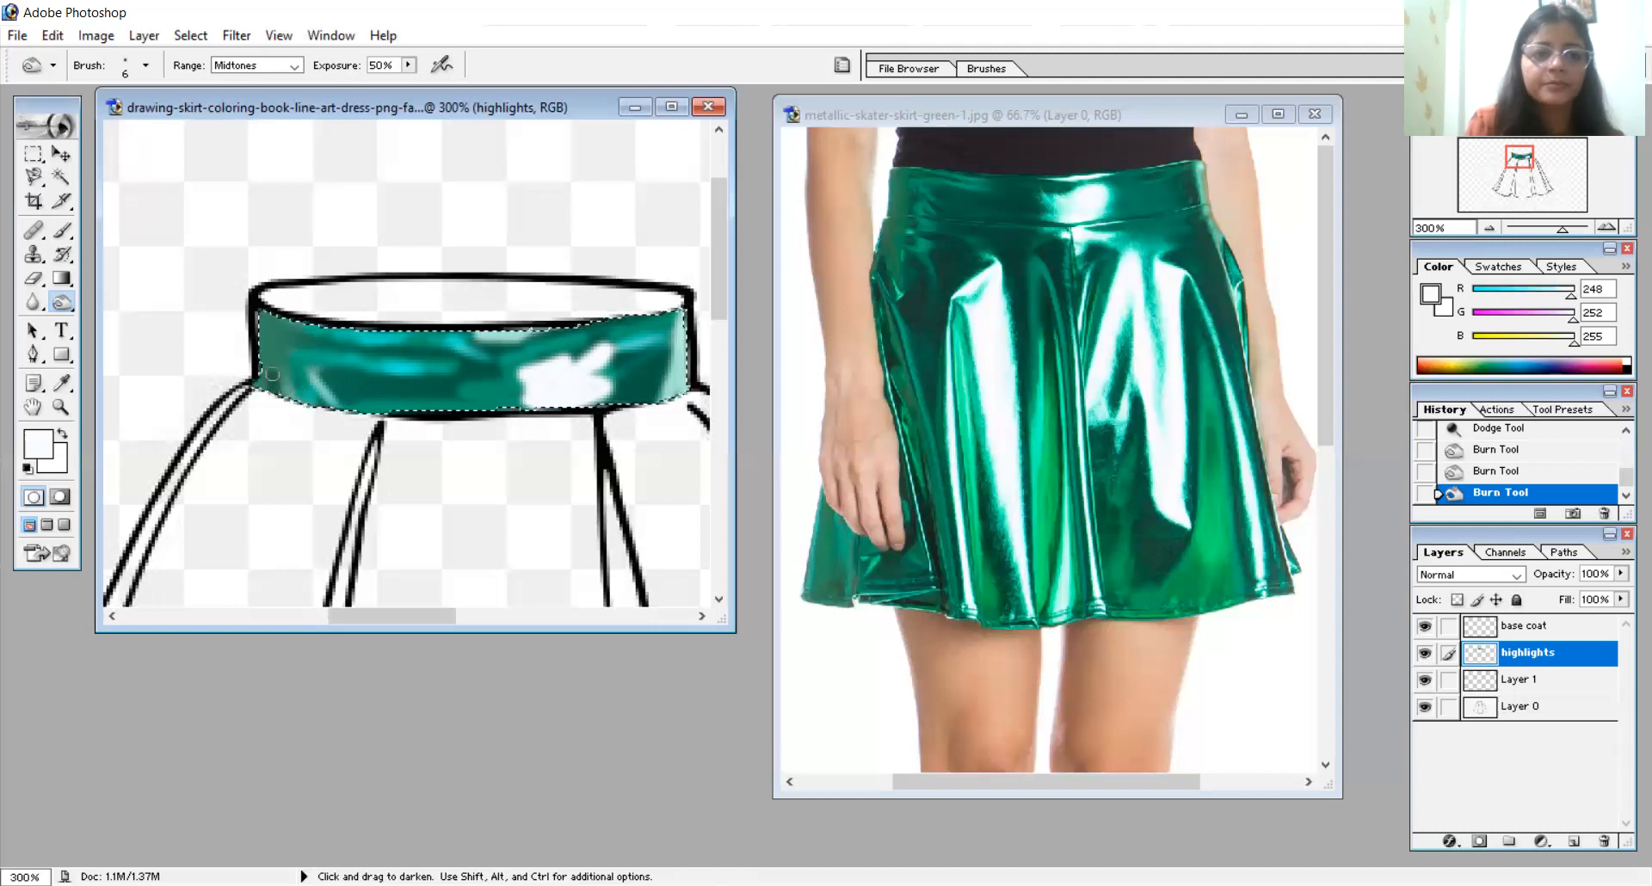
drag(268, 355, 276, 365)
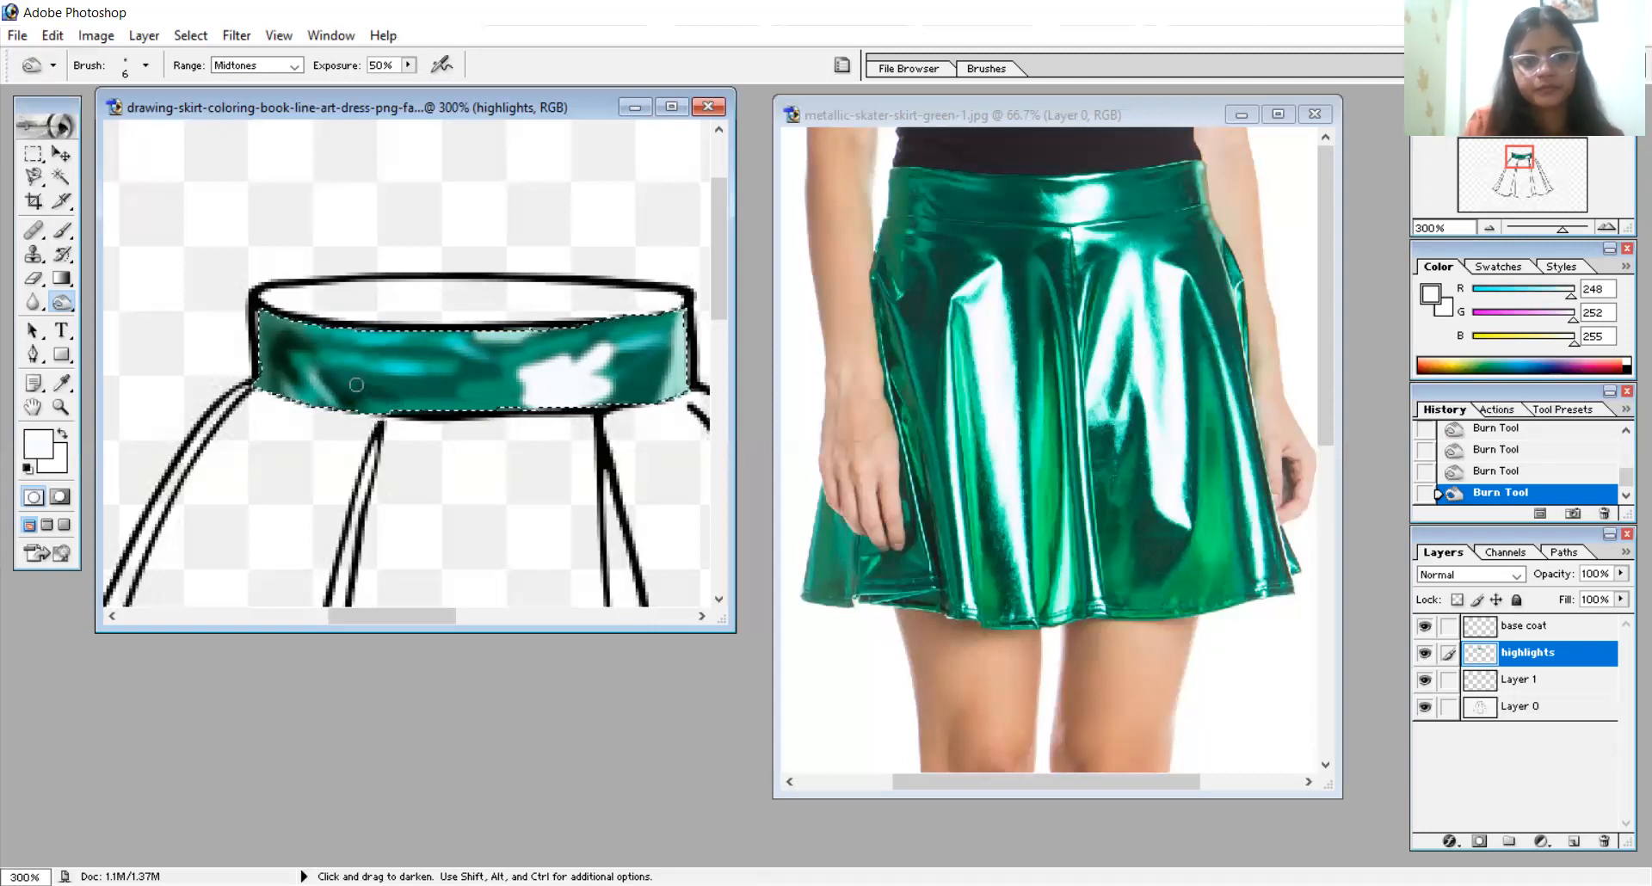
- Burn dark folds into the middle and upper edge of the drawn waistband and along the right side of the white highlight
drag(549, 369, 480, 363)
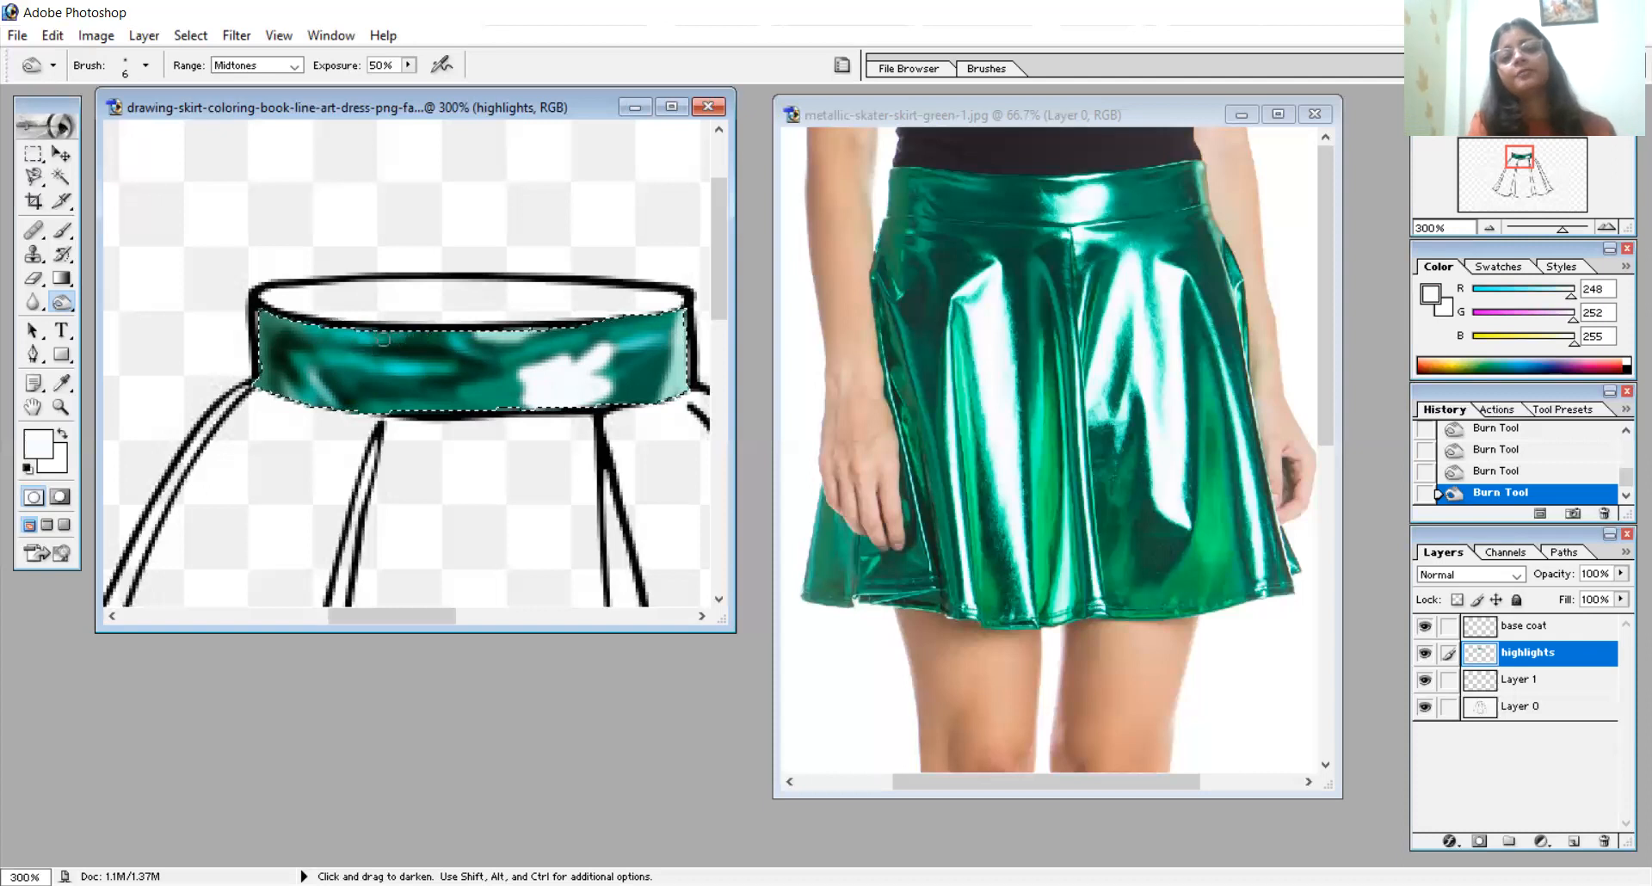
drag(417, 339, 373, 342)
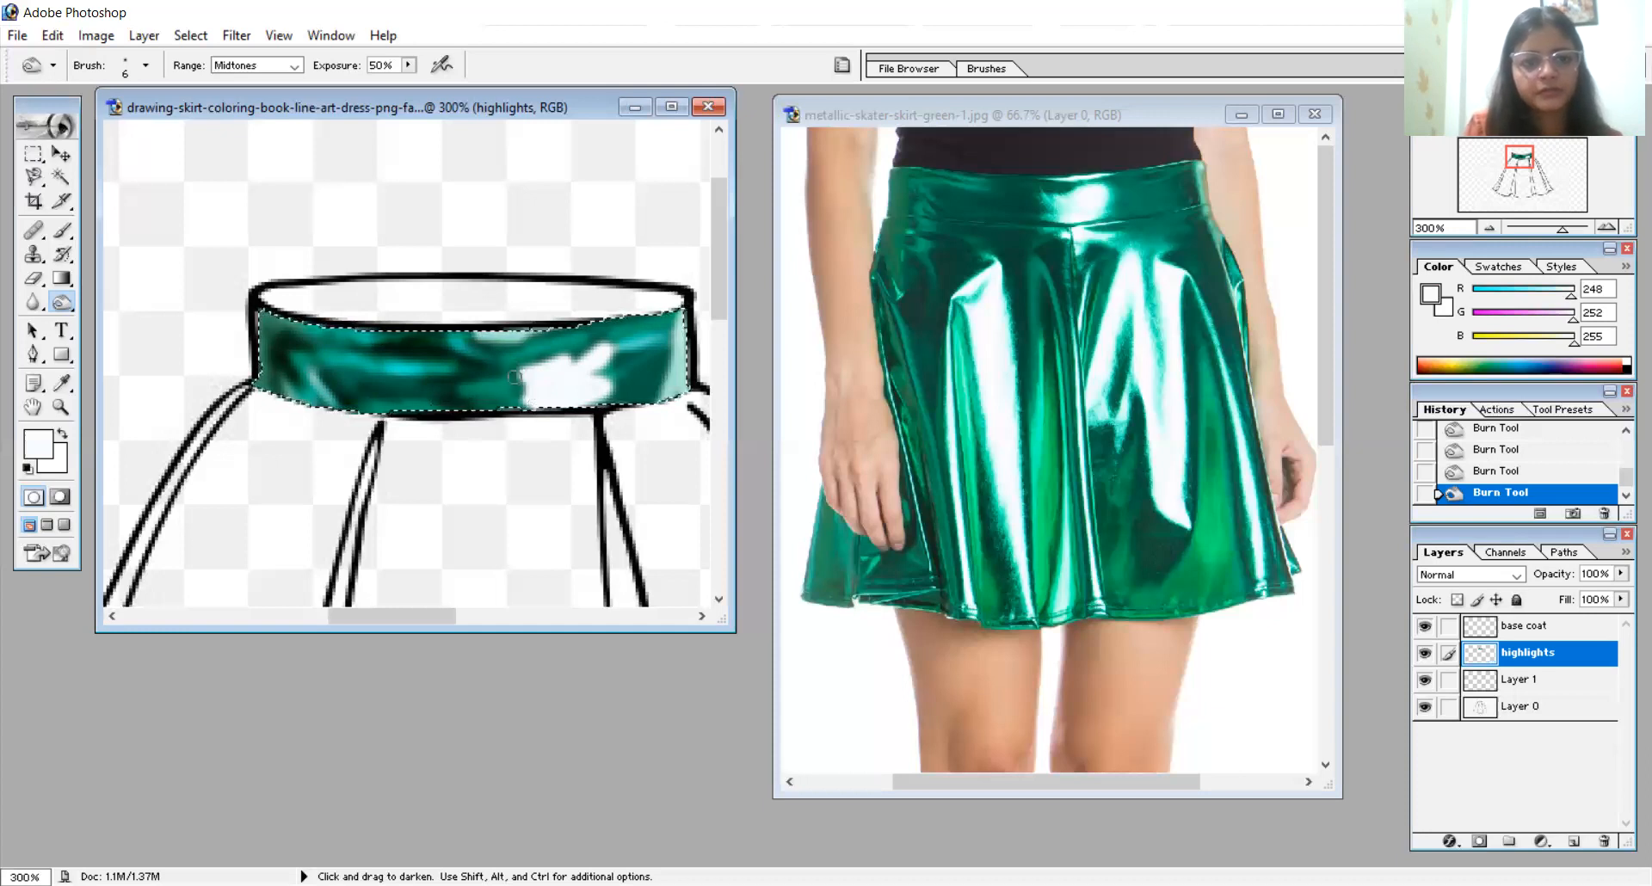
mouse_move(654, 401)
mouse_down()
mouse_move(661, 340)
mouse_move(659, 366)
mouse_up()
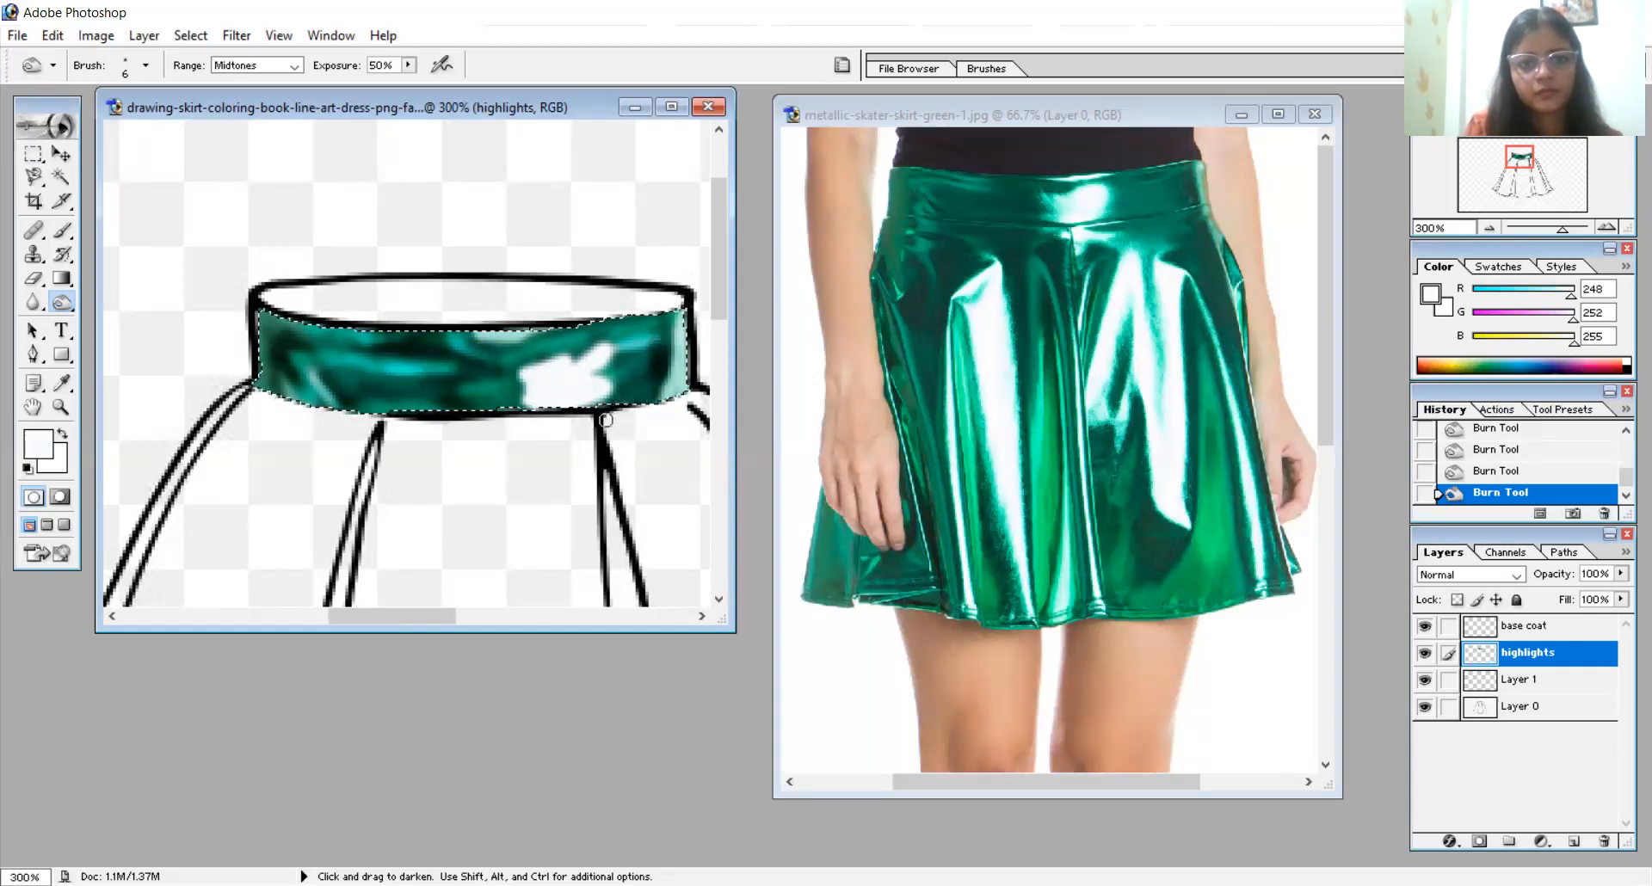
mouse_move(656, 375)
mouse_down()
mouse_move(574, 337)
mouse_move(580, 352)
mouse_move(640, 336)
mouse_move(595, 350)
mouse_move(636, 333)
mouse_move(610, 352)
mouse_move(656, 331)
mouse_move(549, 365)
mouse_up()
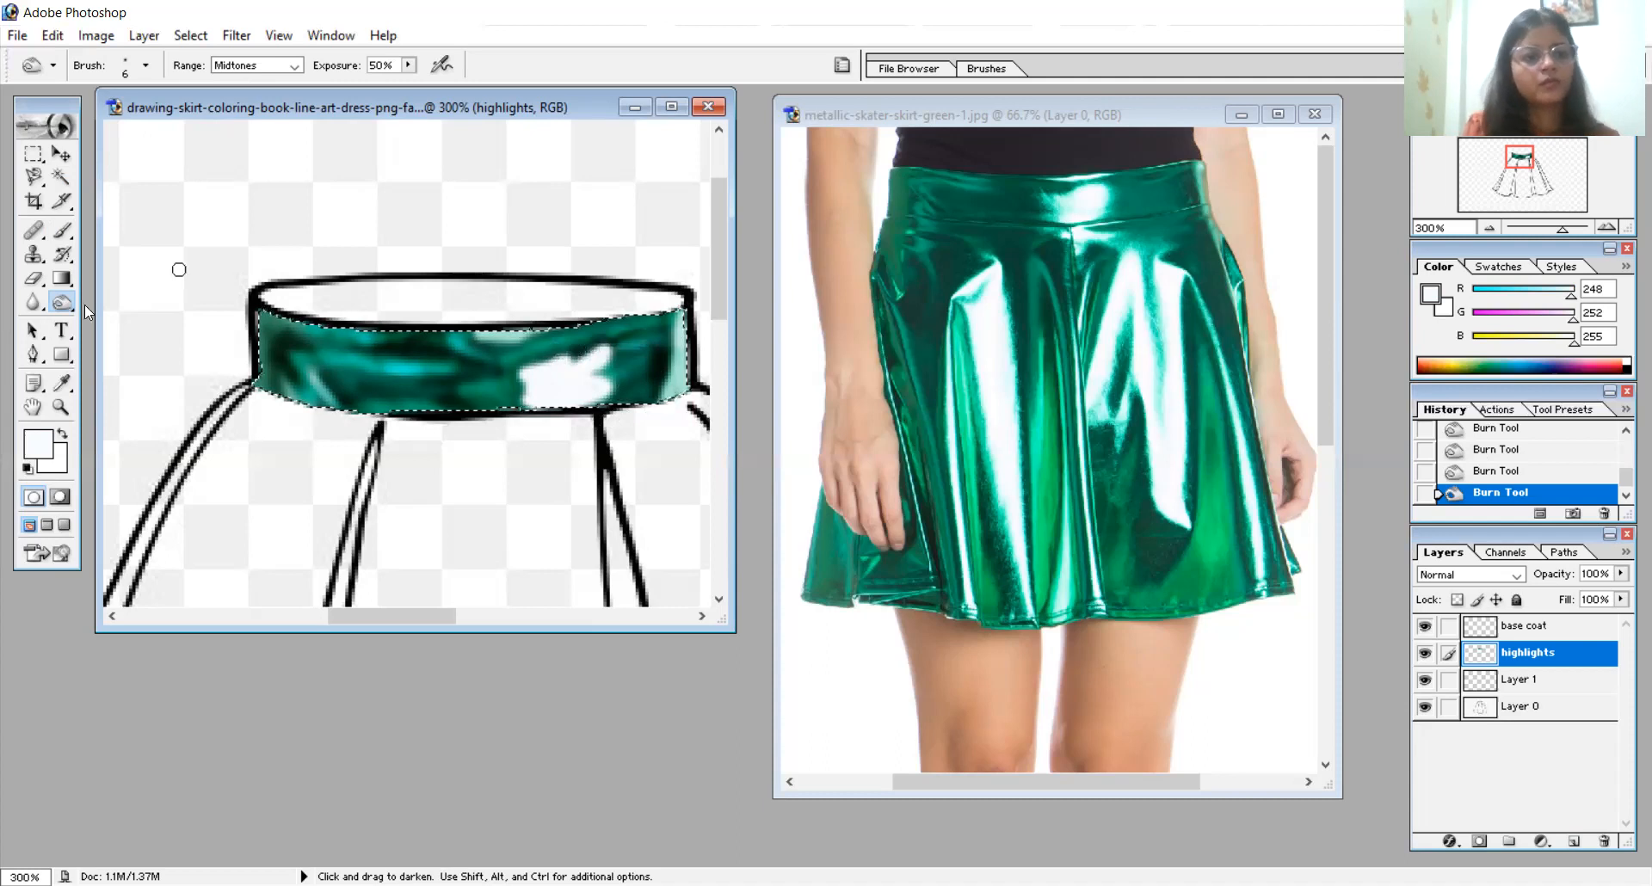
- Sample the bright teal beside the photo waistband's central shine and paint it around the white highlight's edges with a 6 px brush
click(57, 385)
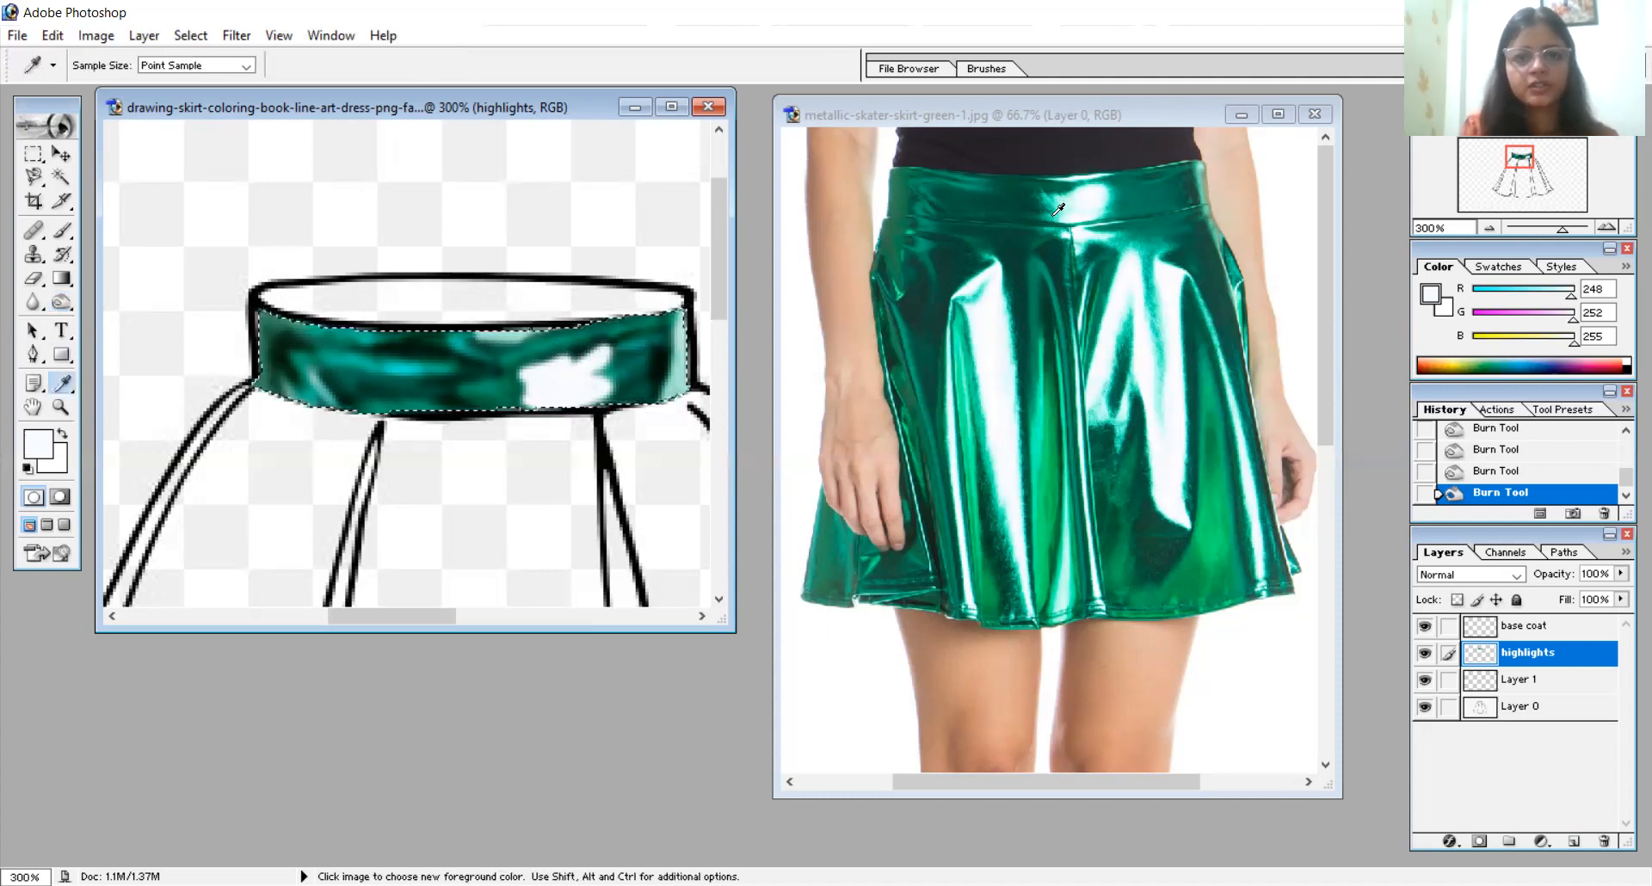
click(1056, 213)
click(62, 229)
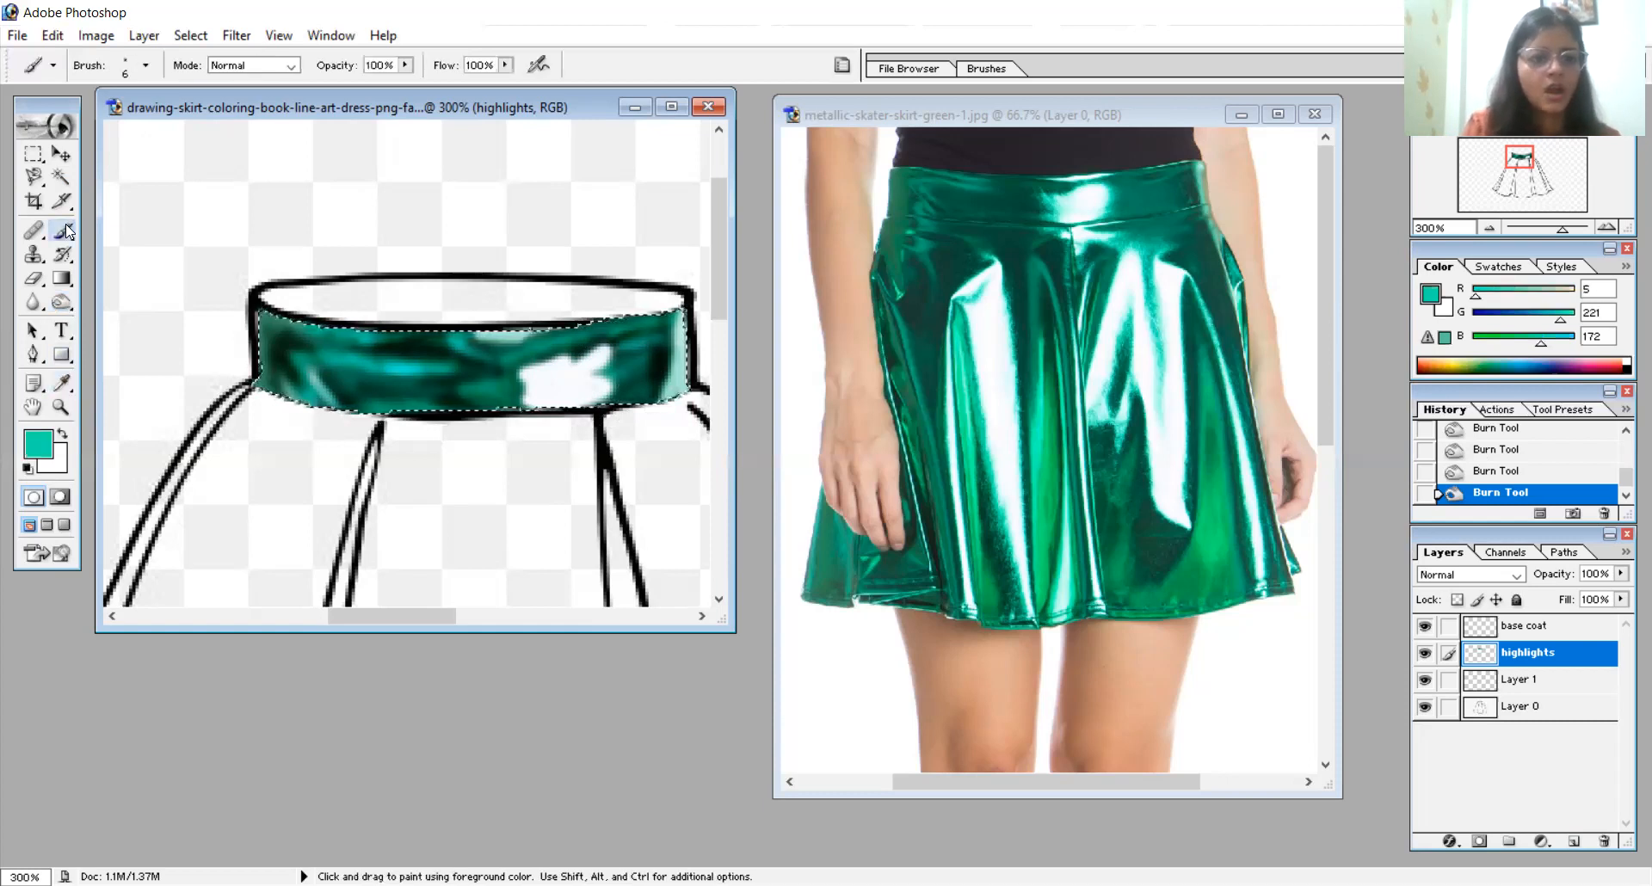
click(527, 393)
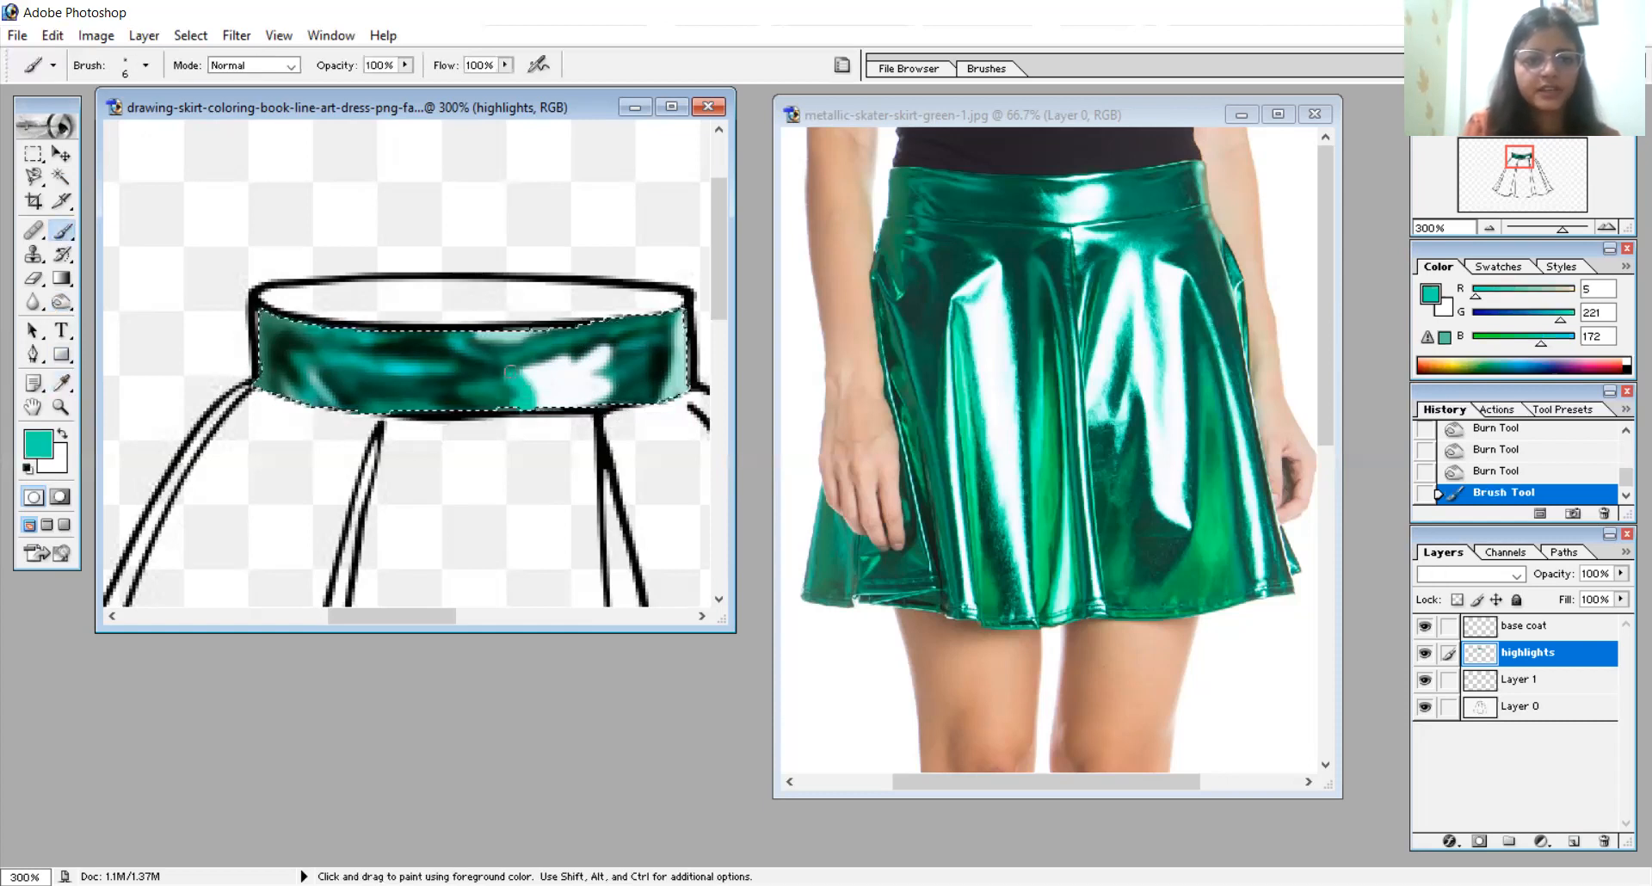
right_click(510, 372)
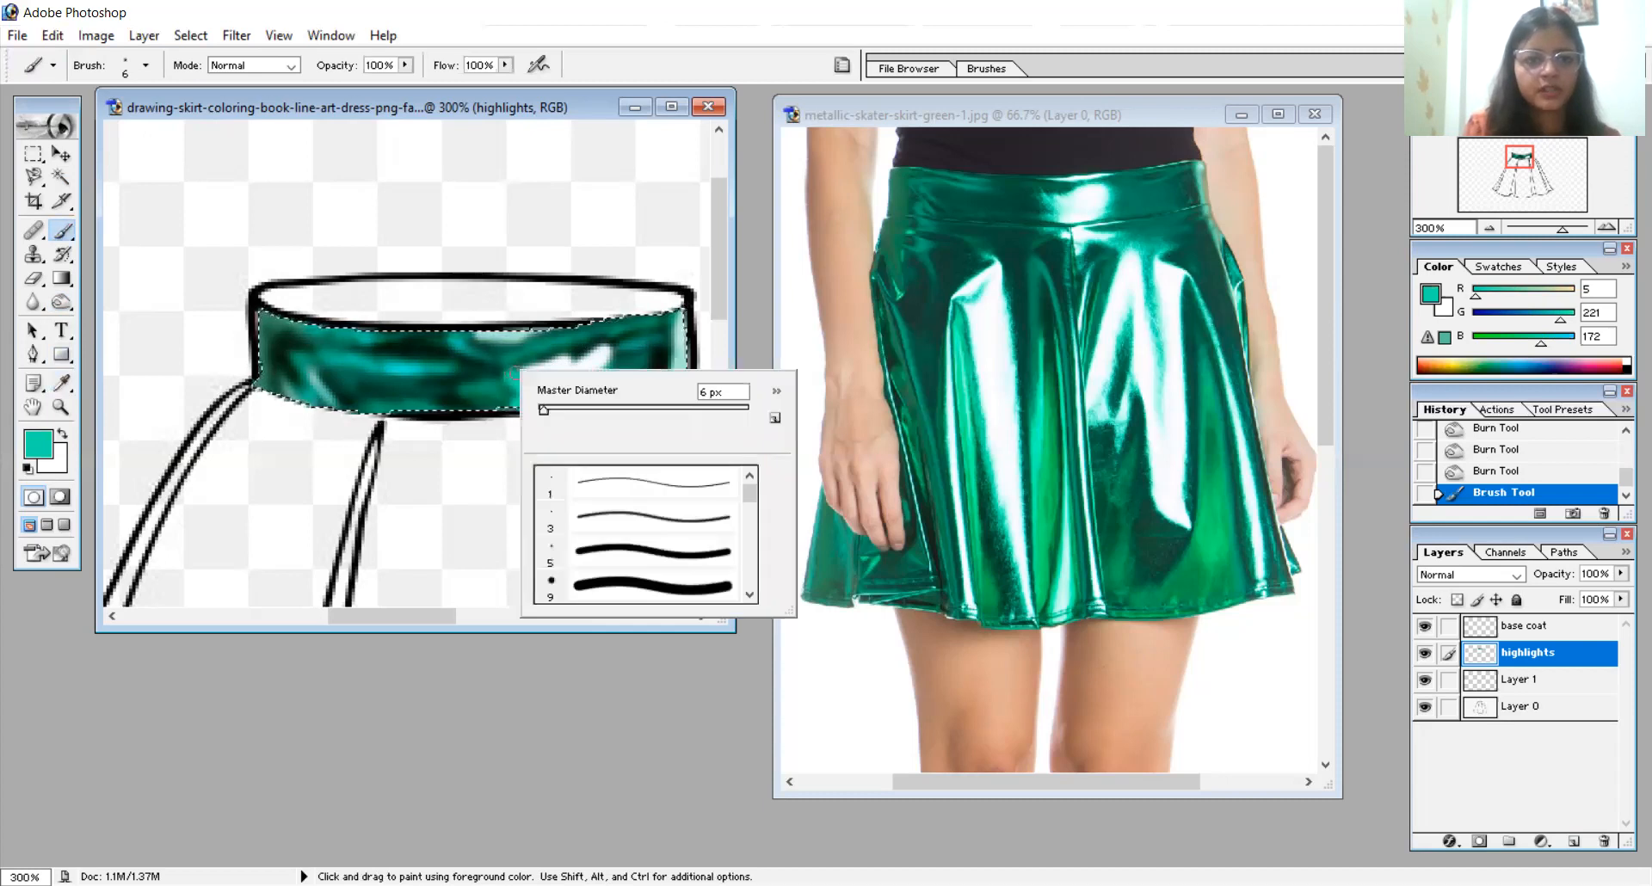
drag(516, 374, 527, 399)
click(525, 372)
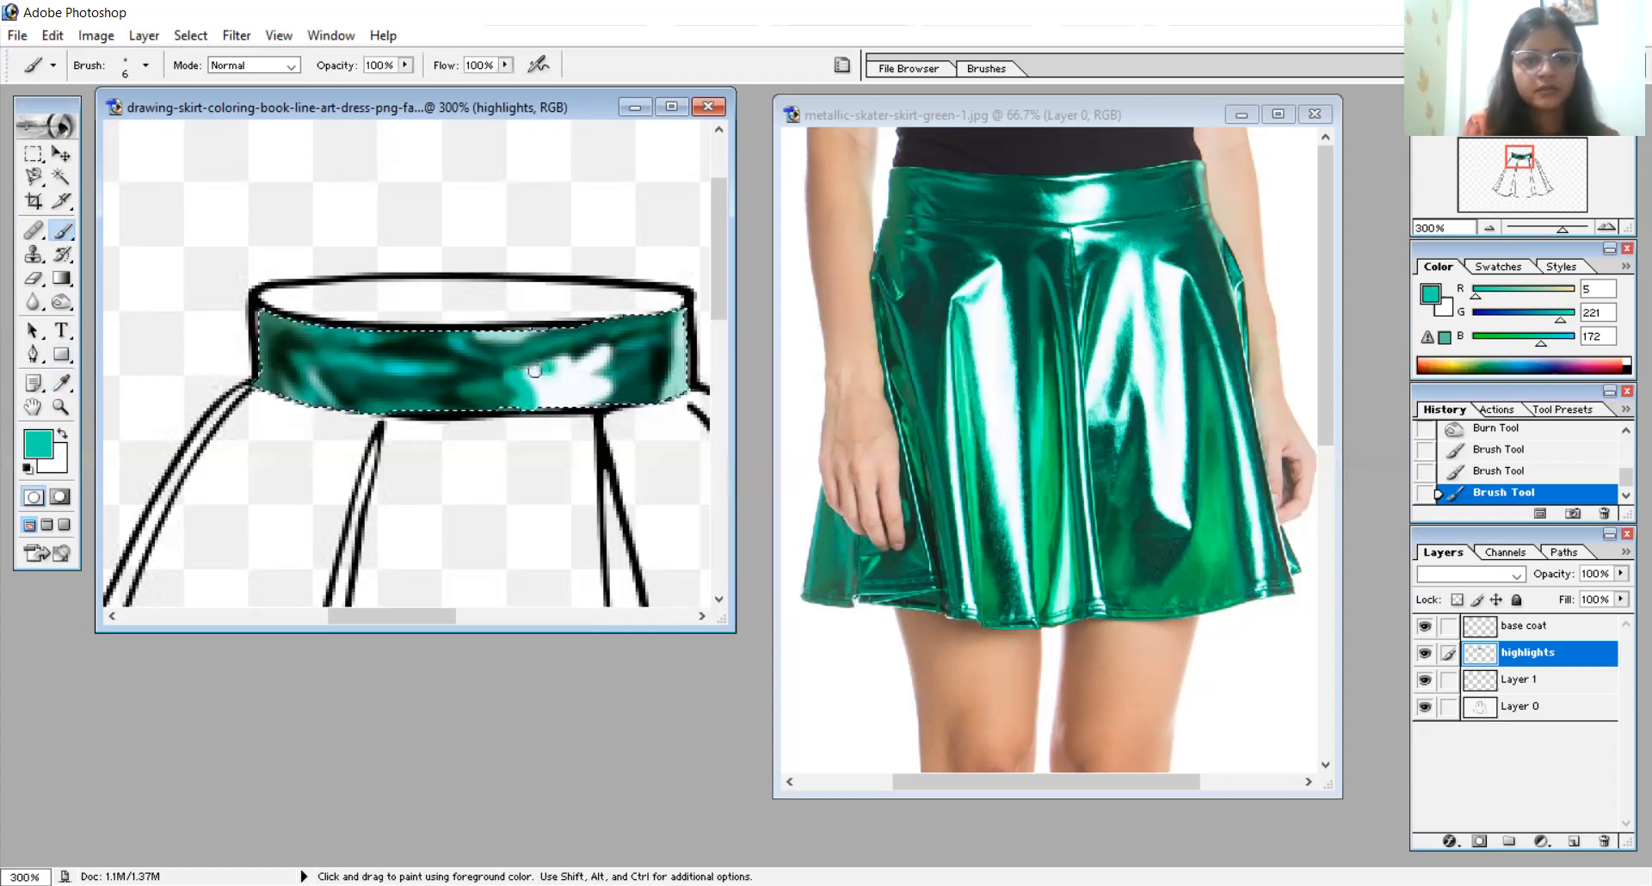
click(538, 369)
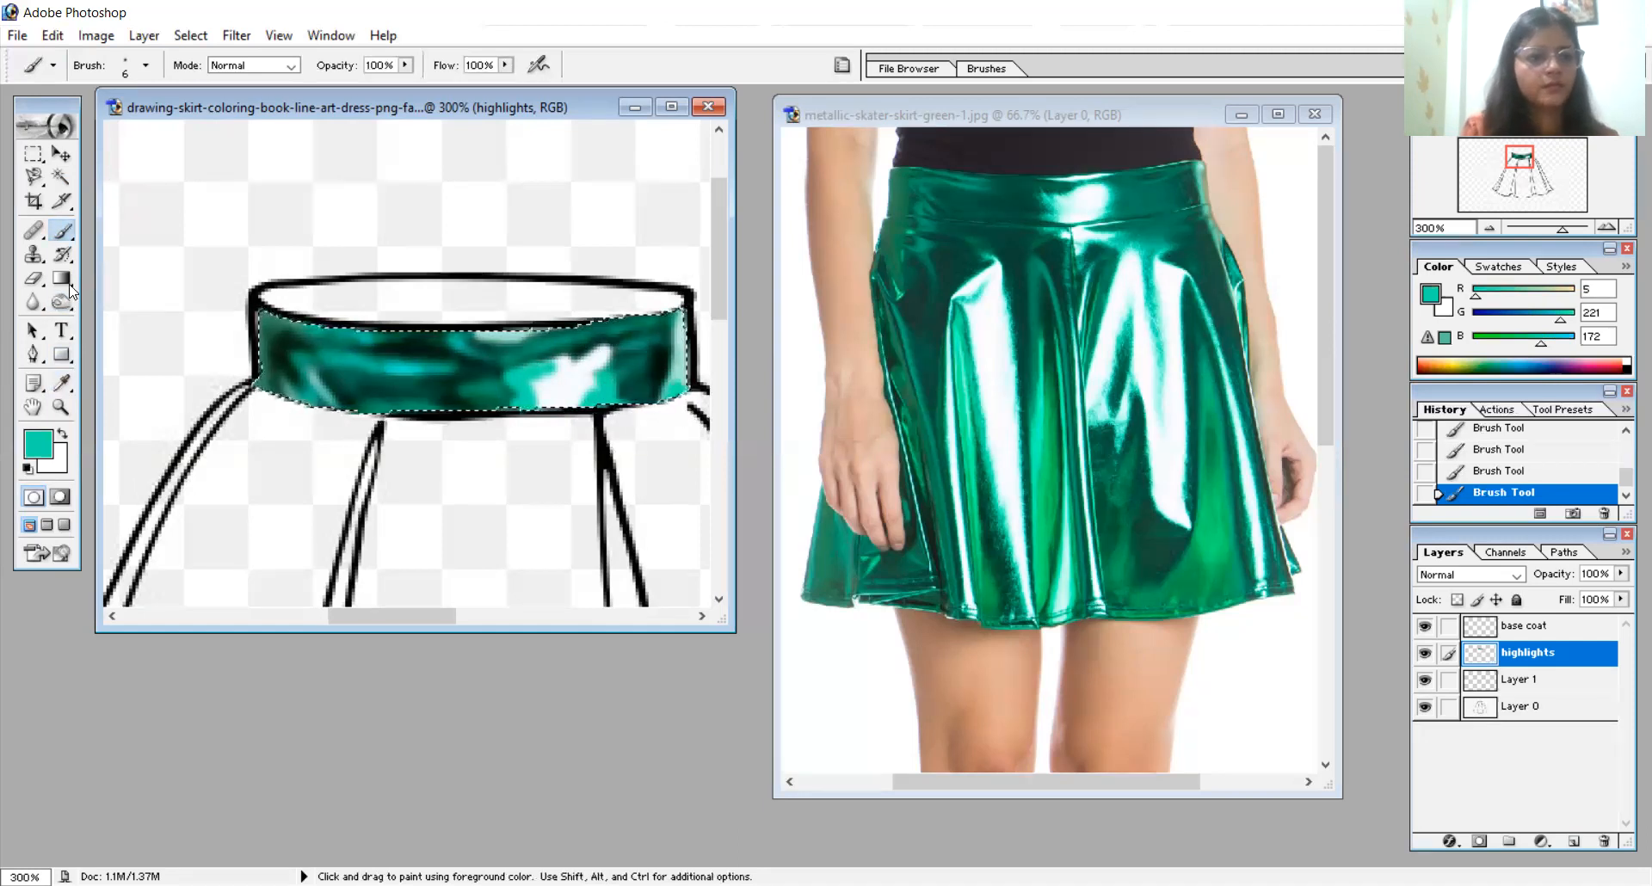
- Dodge fine light streaks into the left part of the drawn waistband with a 3 px brush
click(62, 383)
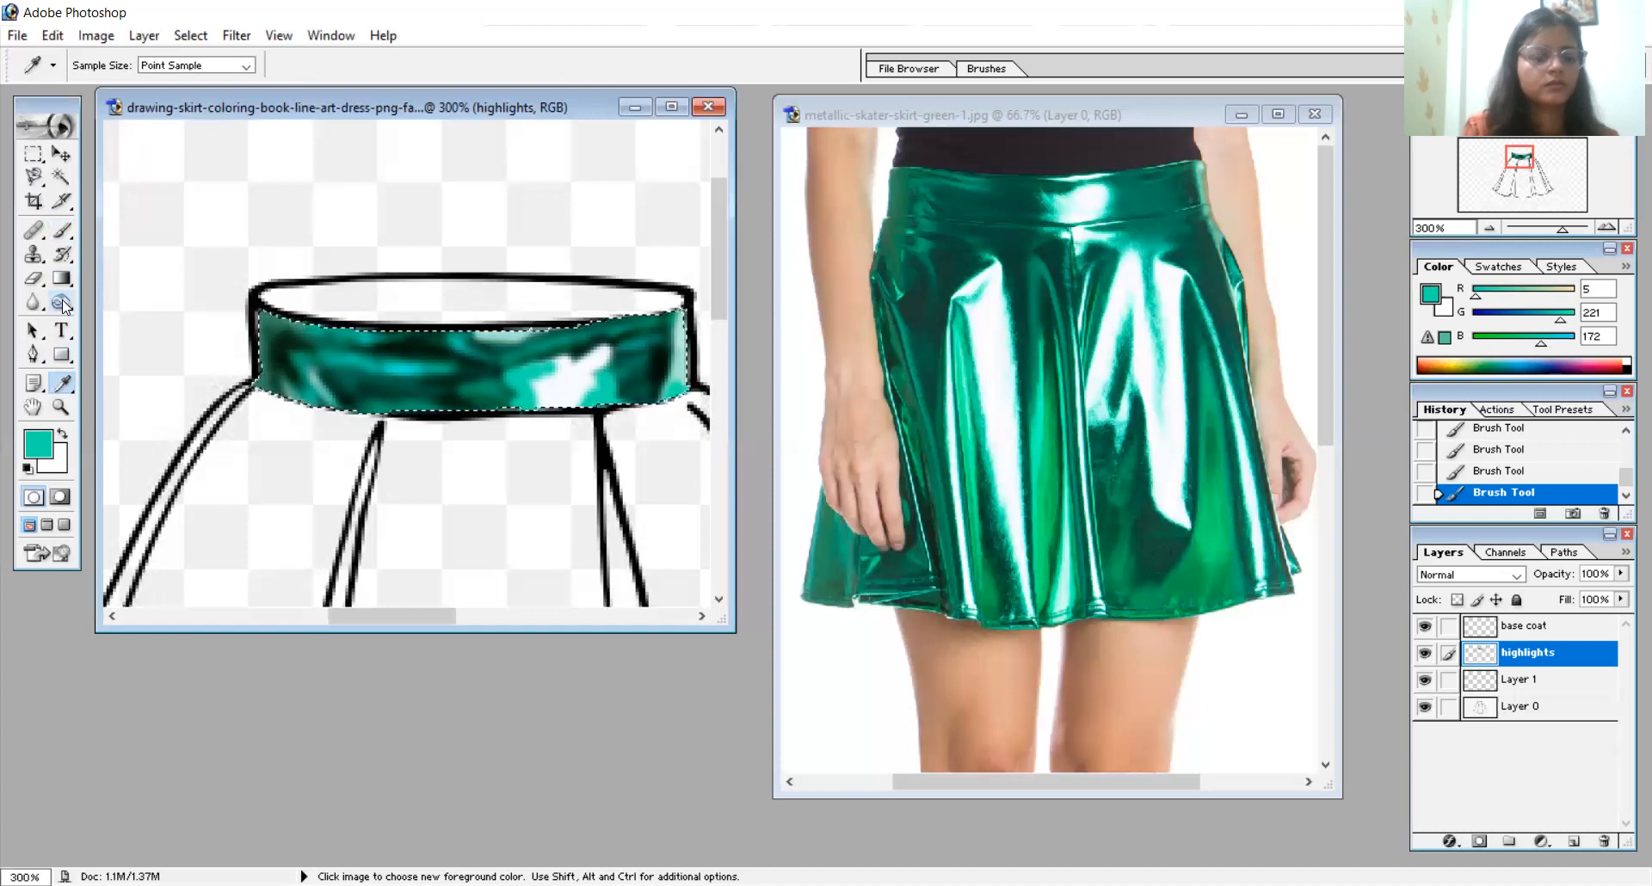
drag(62, 300, 118, 307)
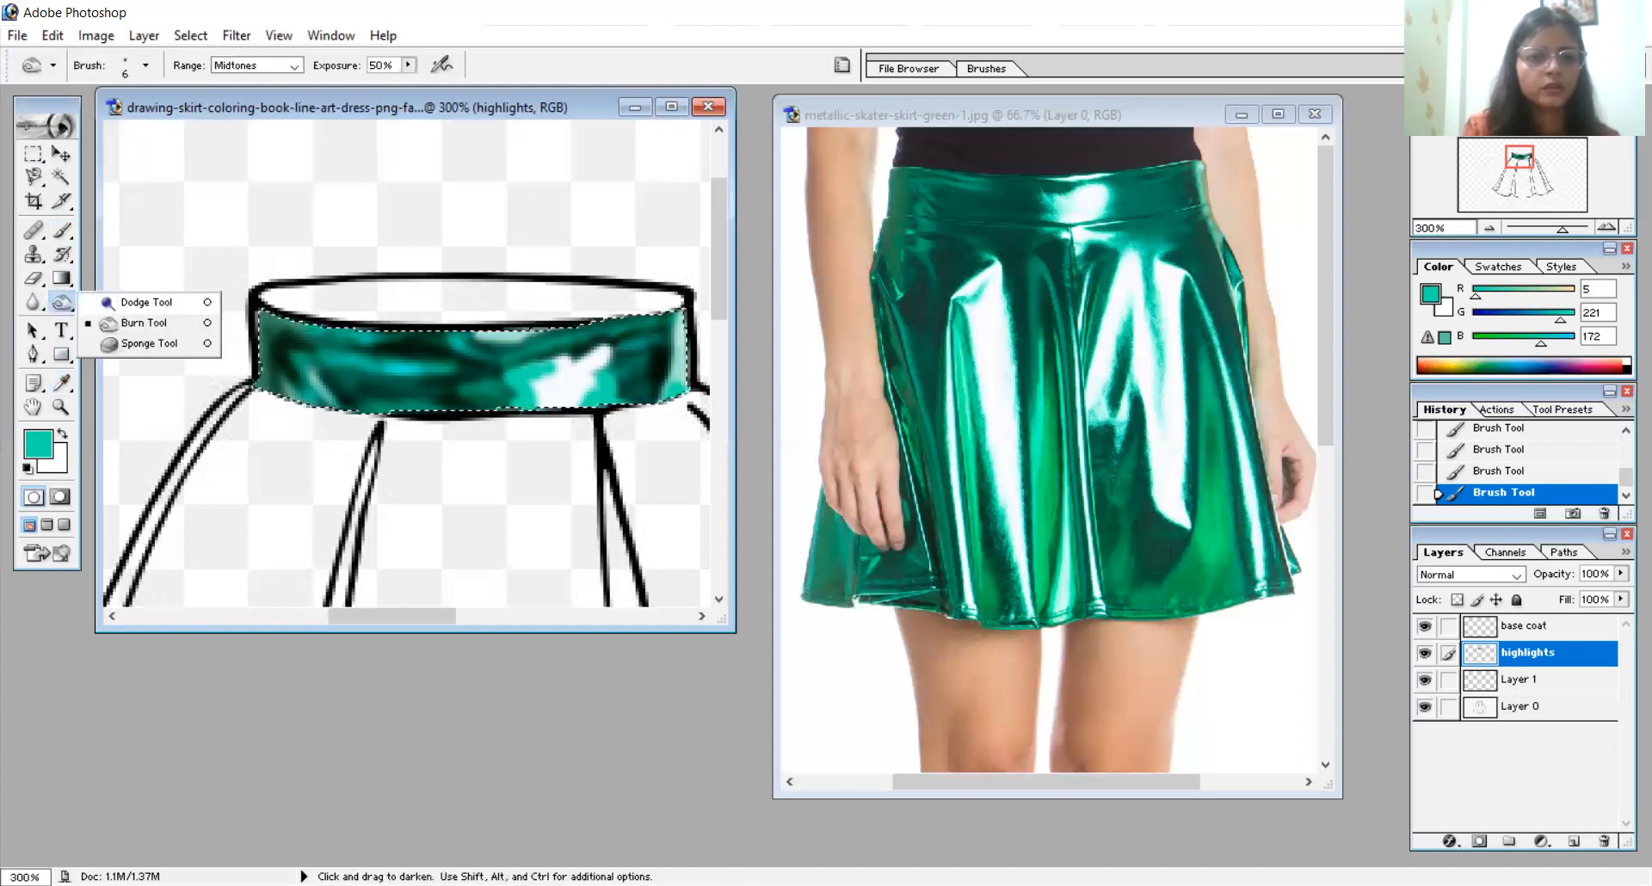
click(146, 302)
right_click(373, 431)
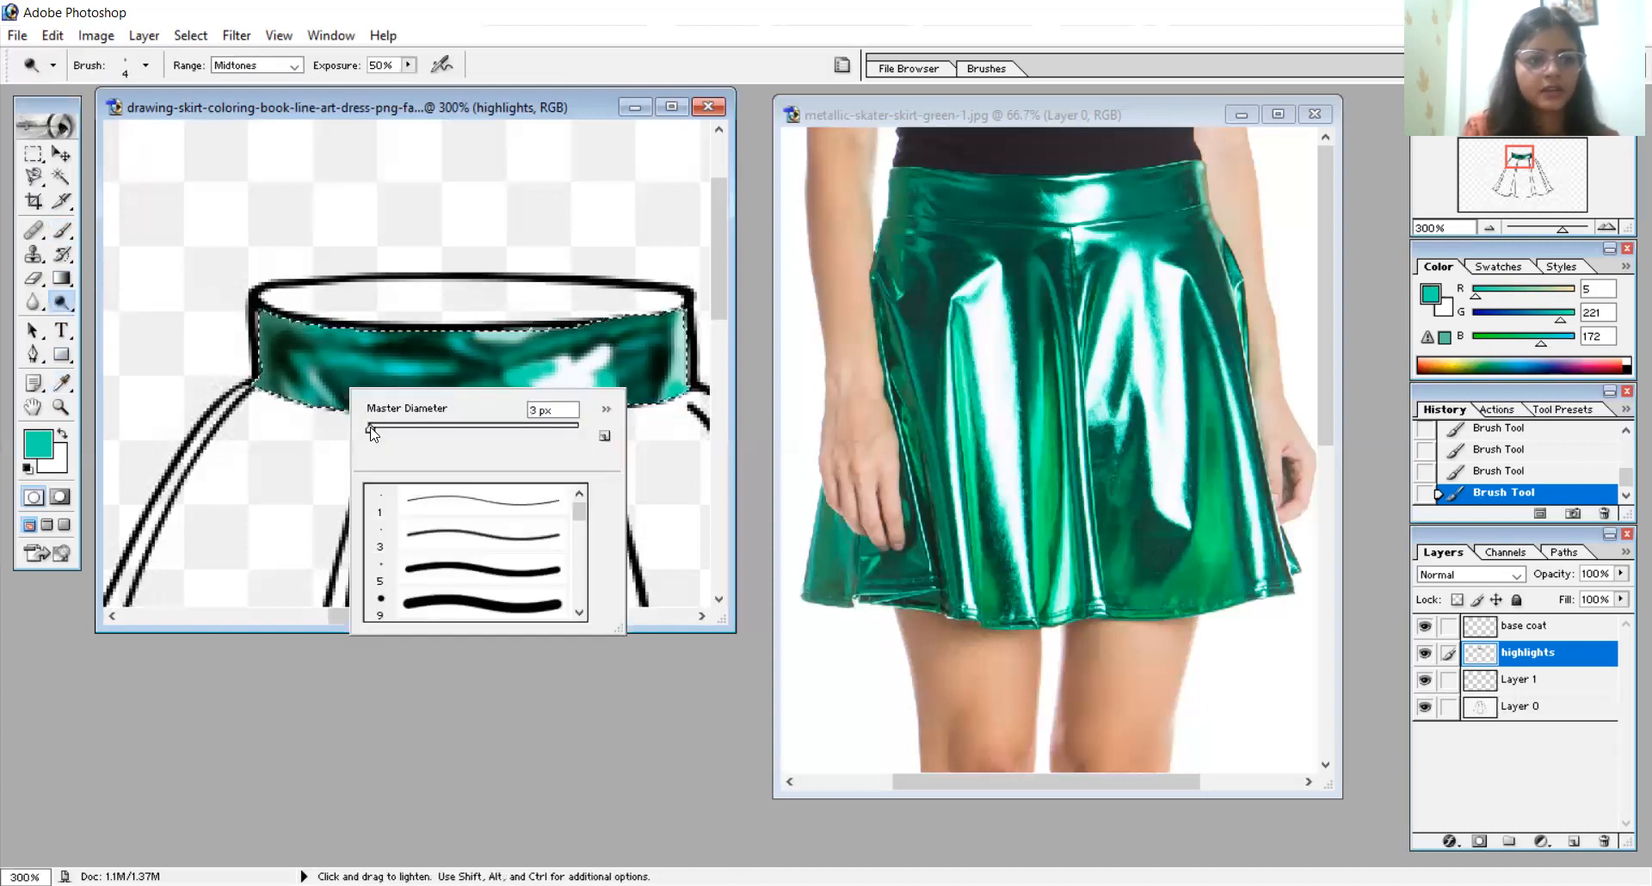
click(323, 428)
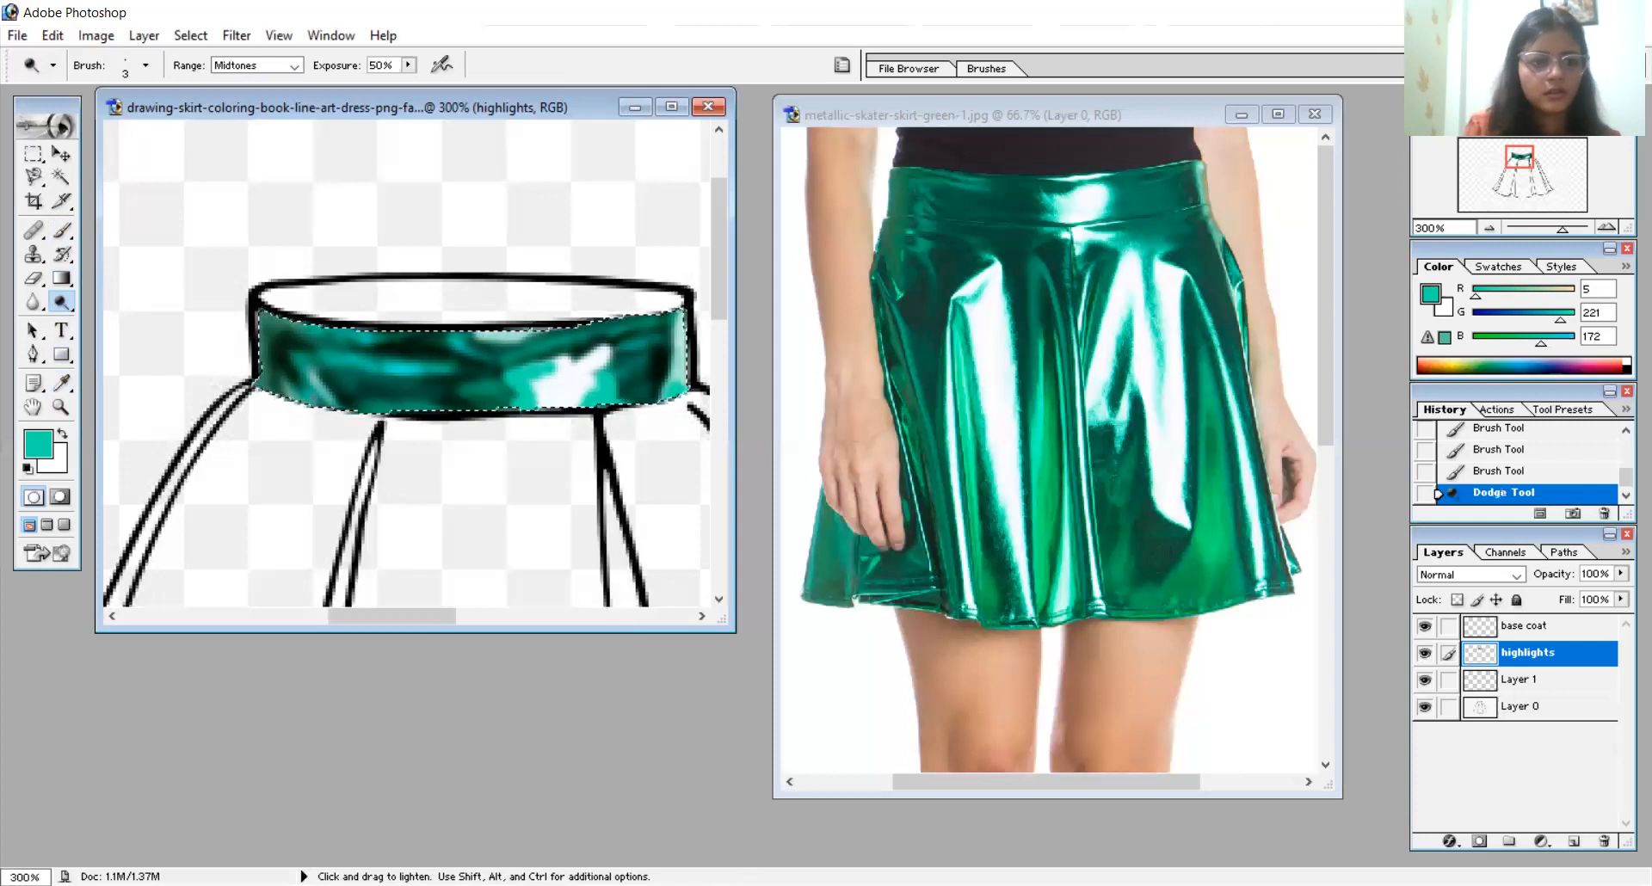
drag(311, 397, 300, 378)
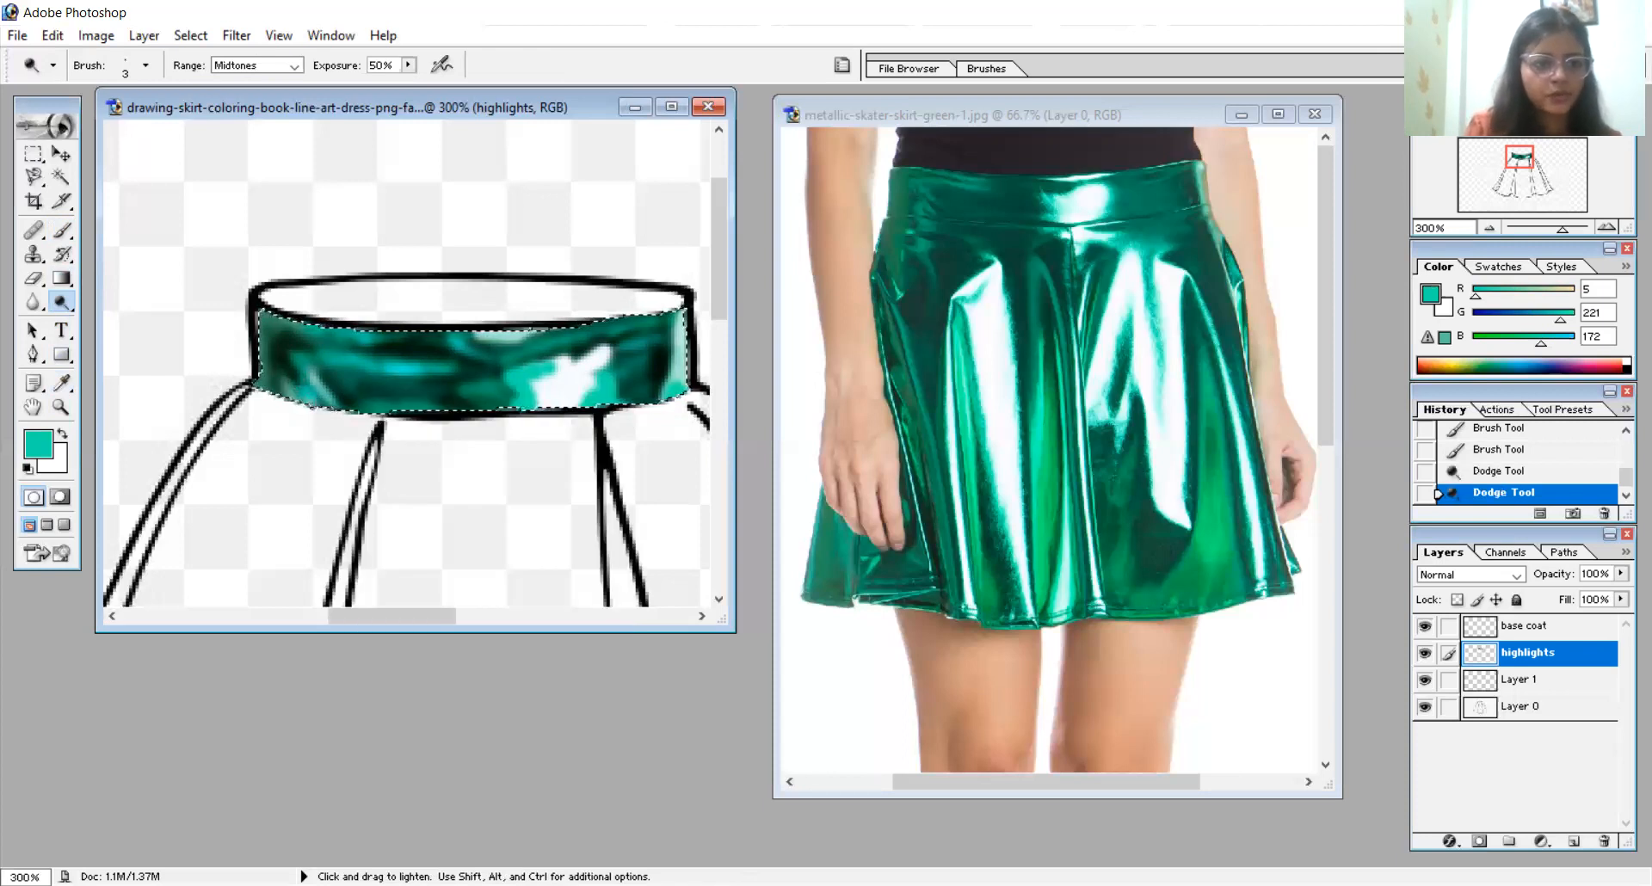
click(297, 379)
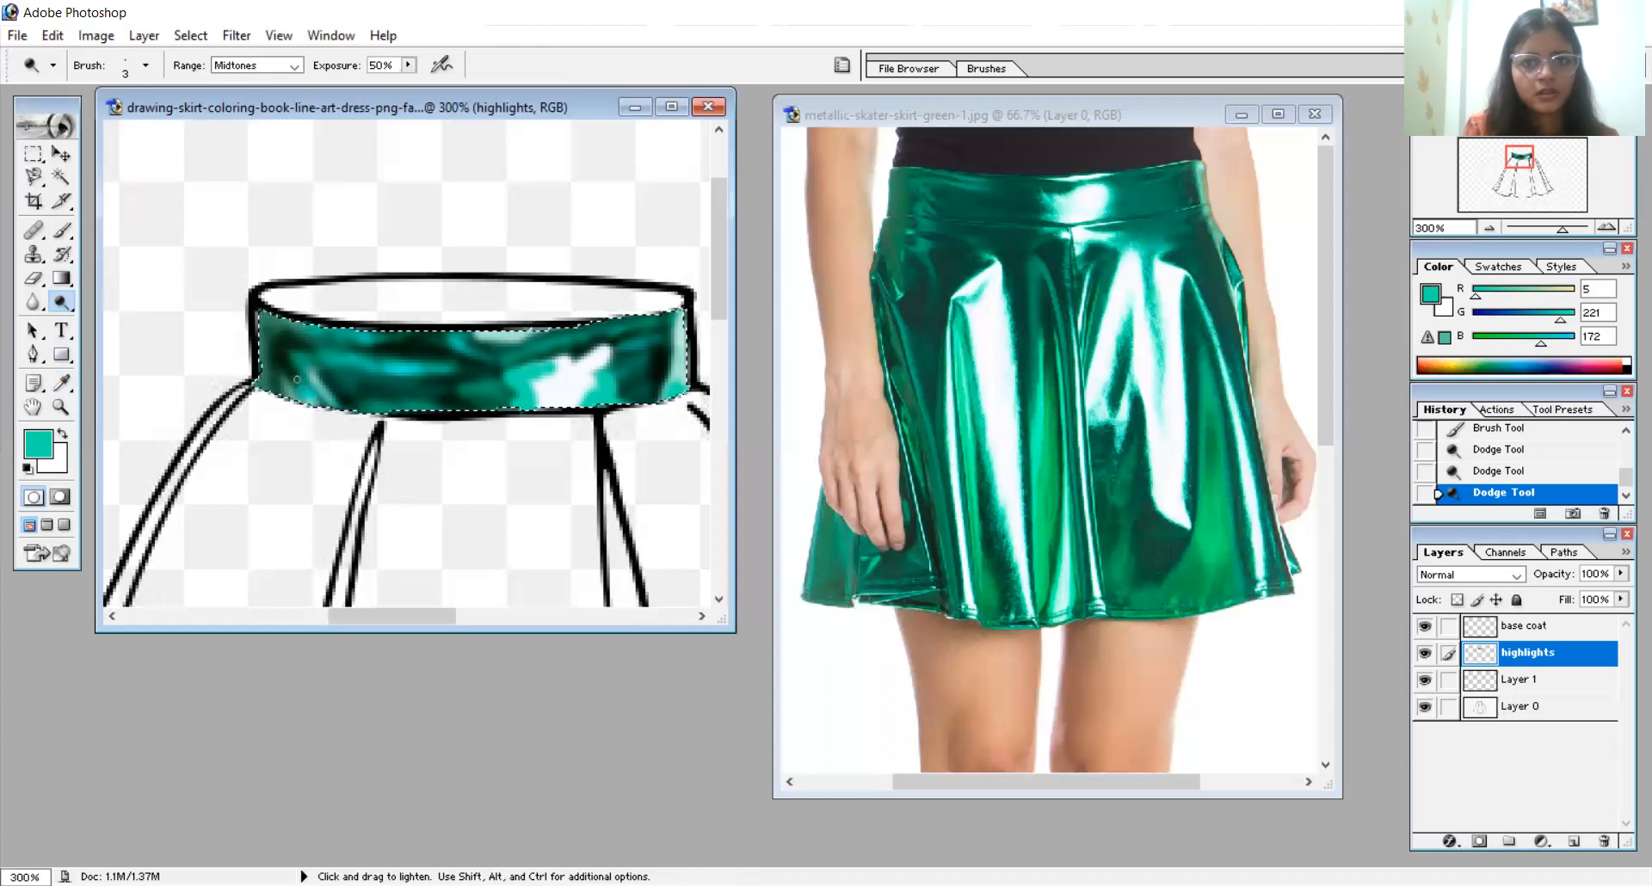
click(358, 389)
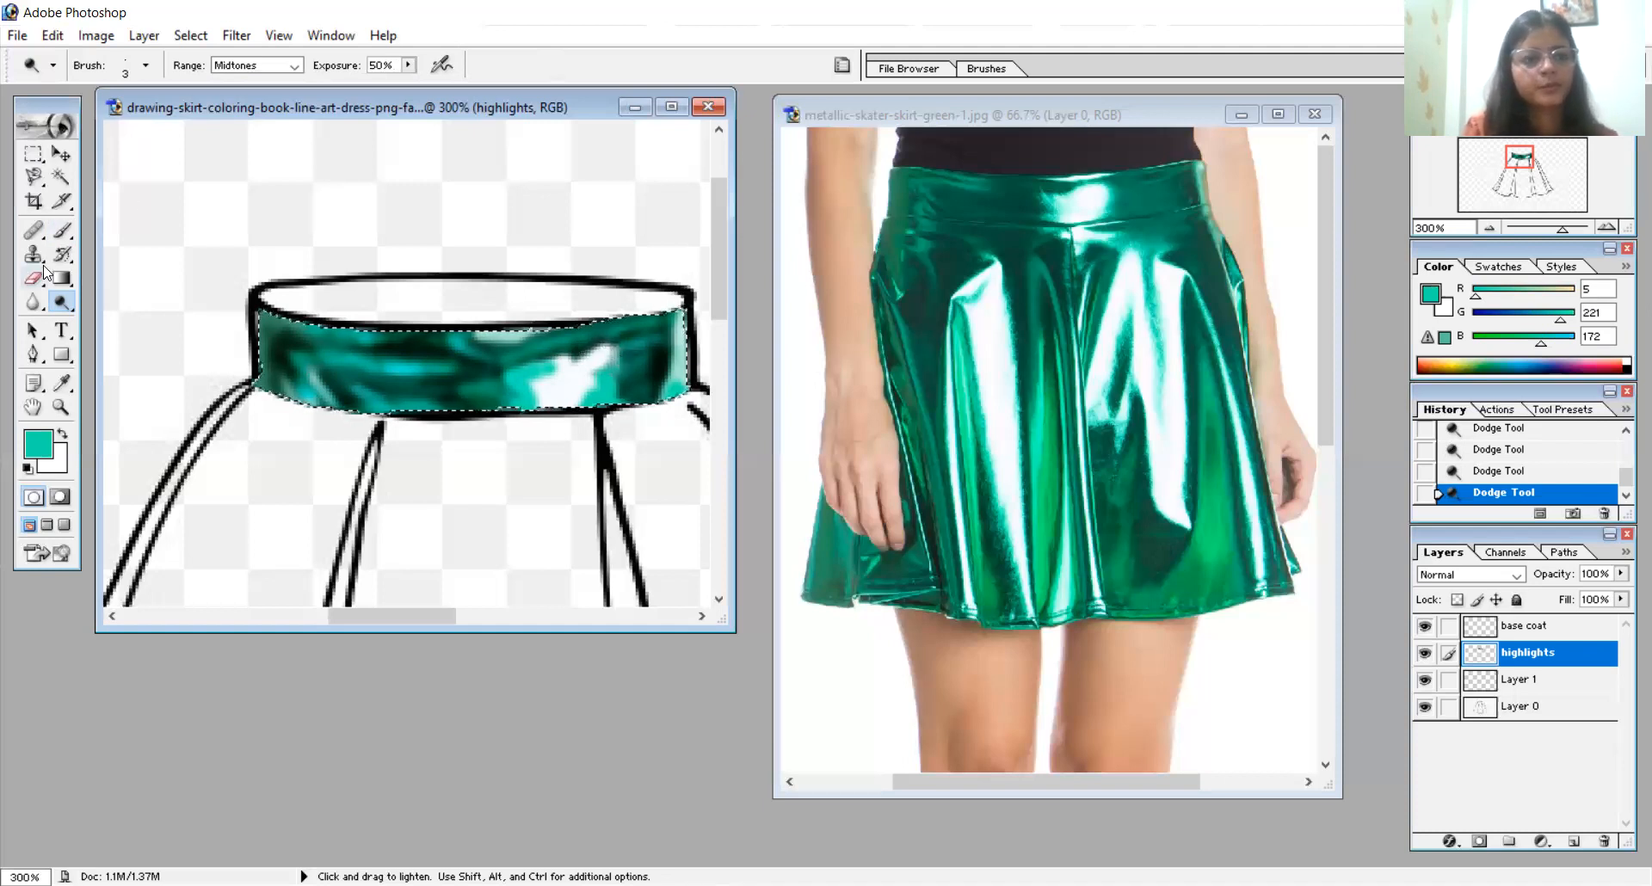
- Sample the mid green from the right part of the photo's waistband and paint it between the white highlight and the drawn waistband's right end
click(64, 381)
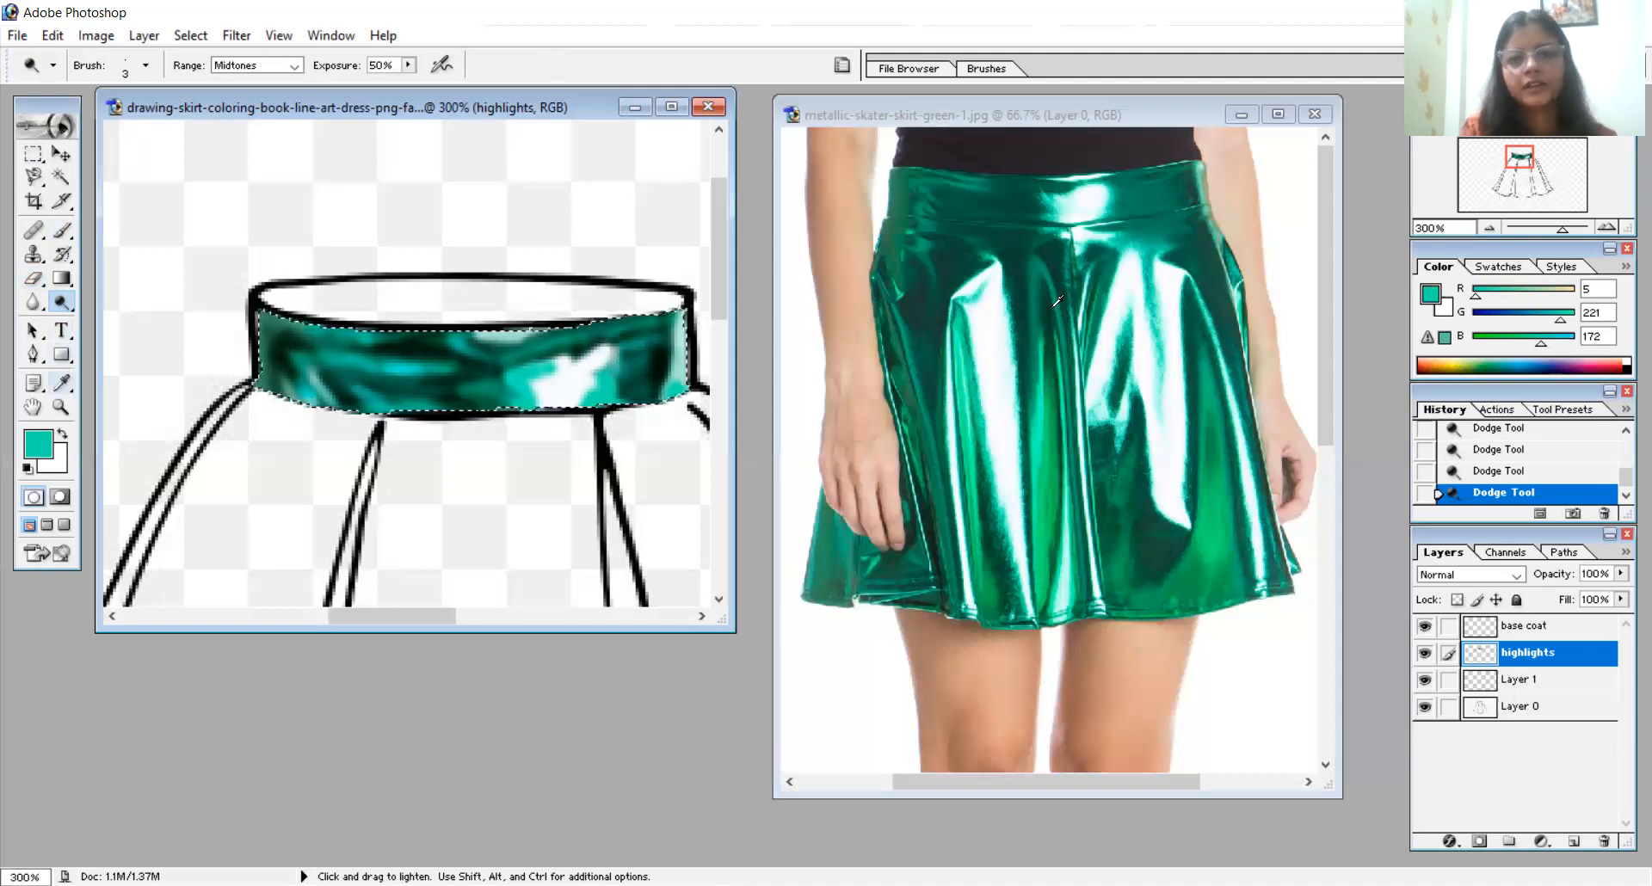
click(1147, 191)
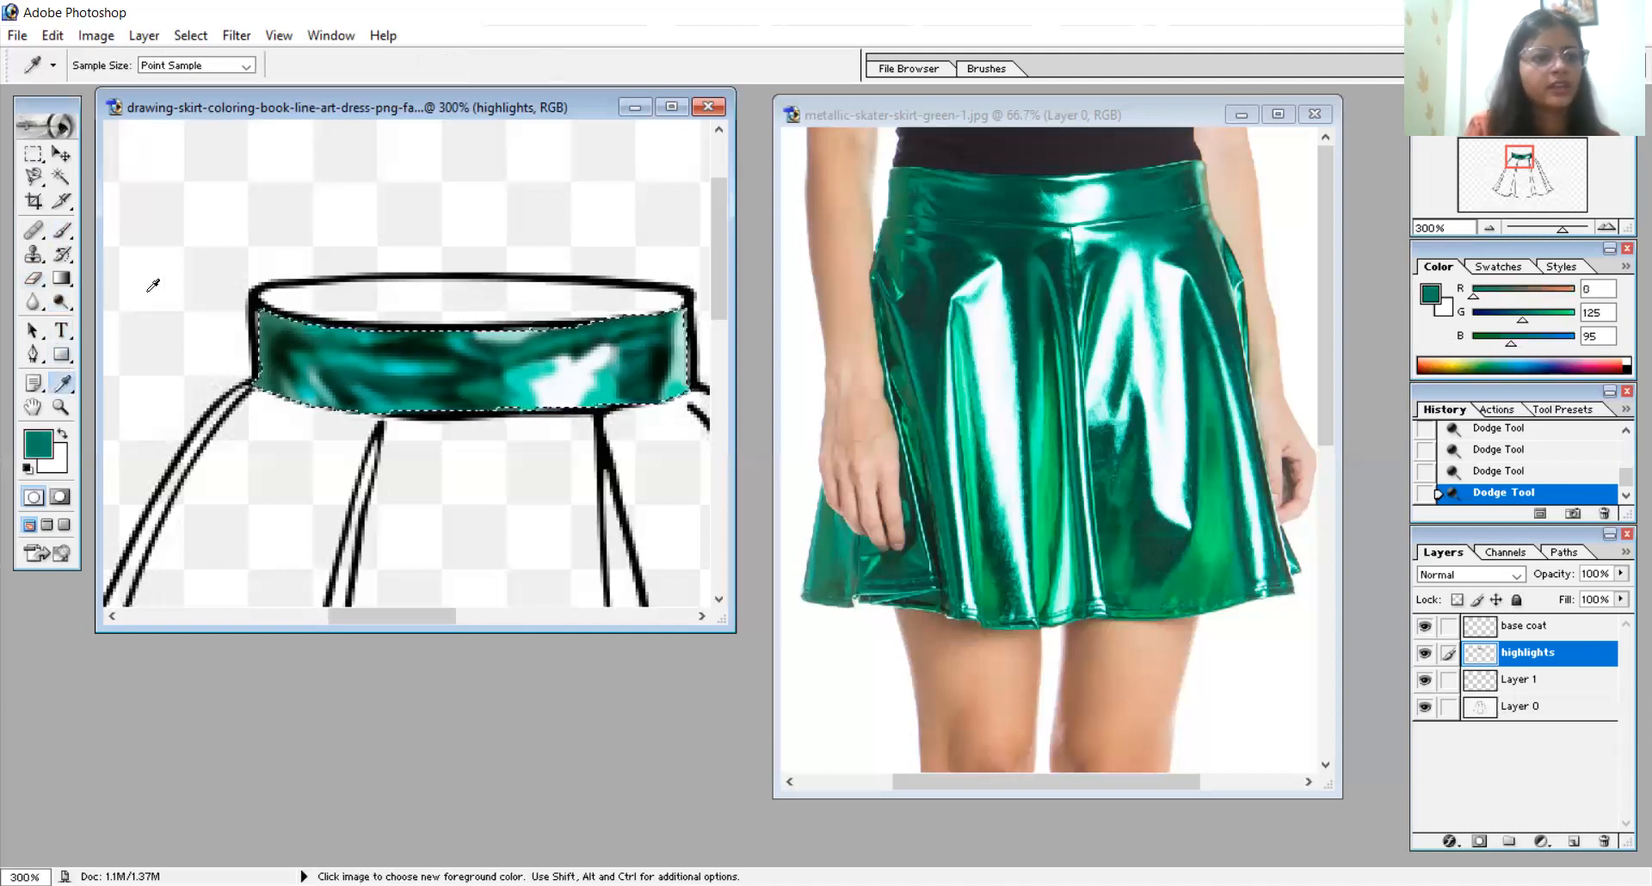
click(62, 228)
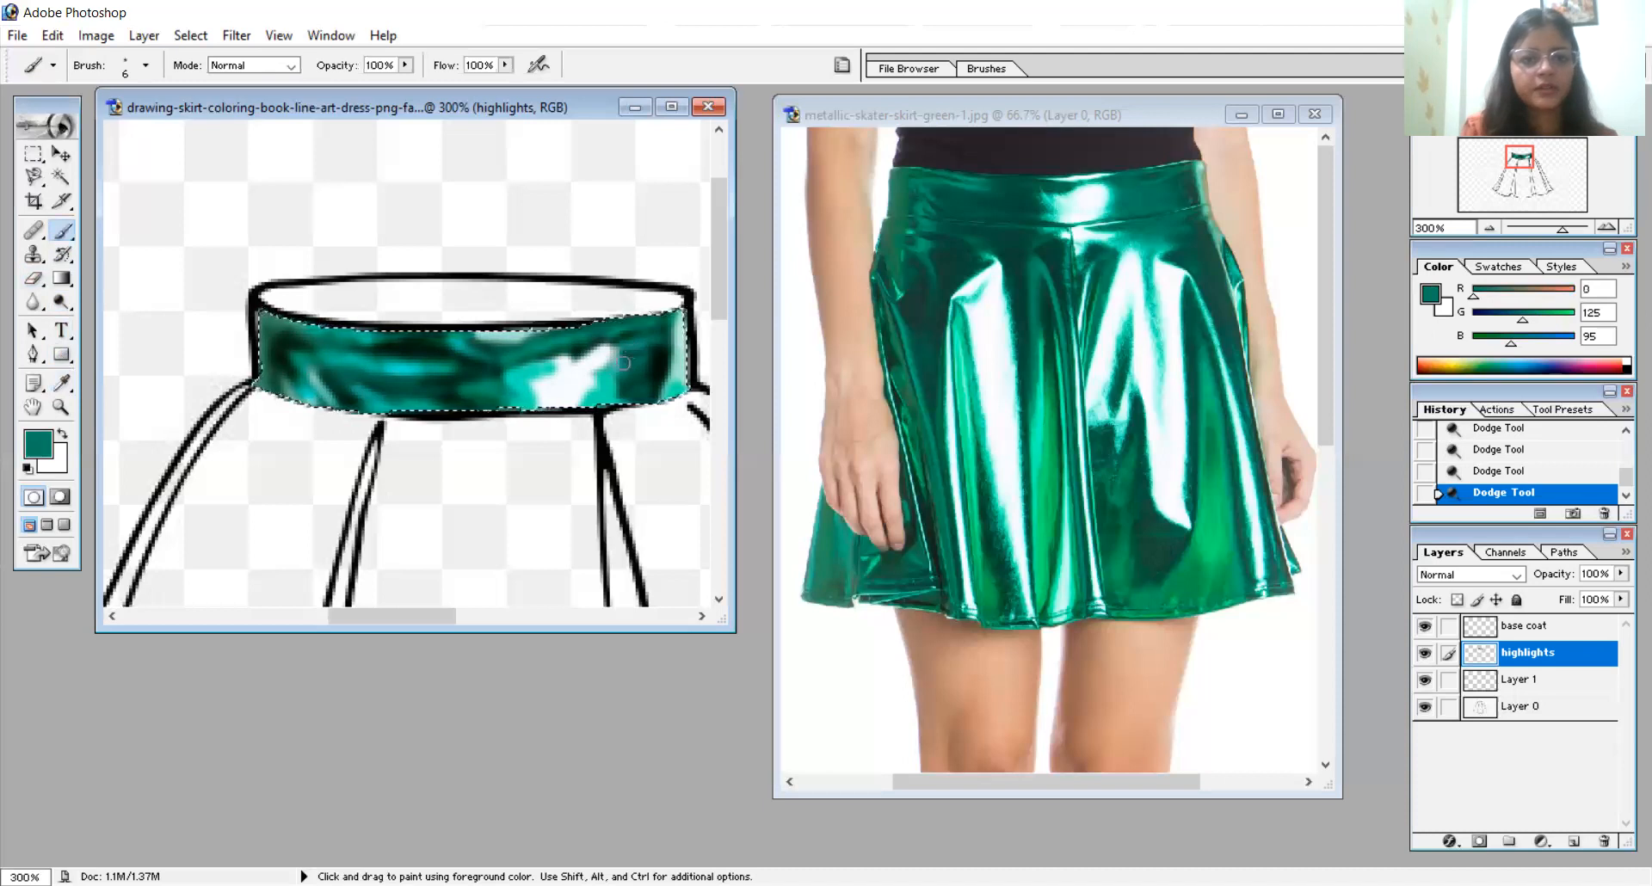
drag(624, 363, 621, 389)
mouse_move(626, 366)
mouse_down()
mouse_move(617, 411)
mouse_move(648, 391)
mouse_move(638, 343)
mouse_up()
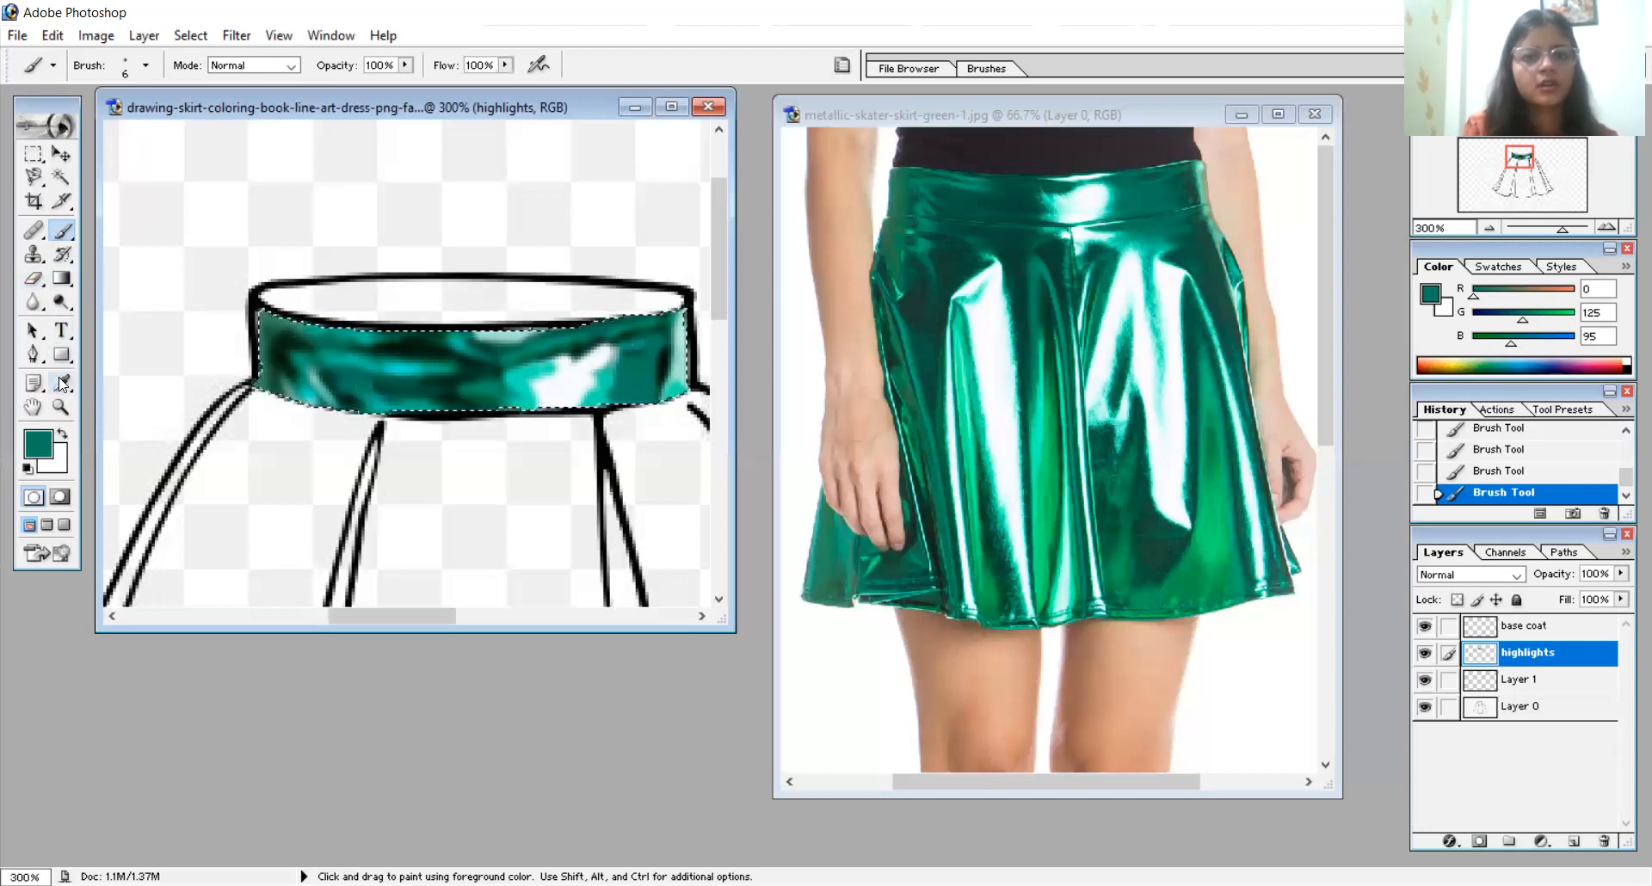
- Sample the dark green from the photo's waistband and paint it over the left-centre part of the drawn waistband with a 16 px brush
click(62, 383)
click(1022, 199)
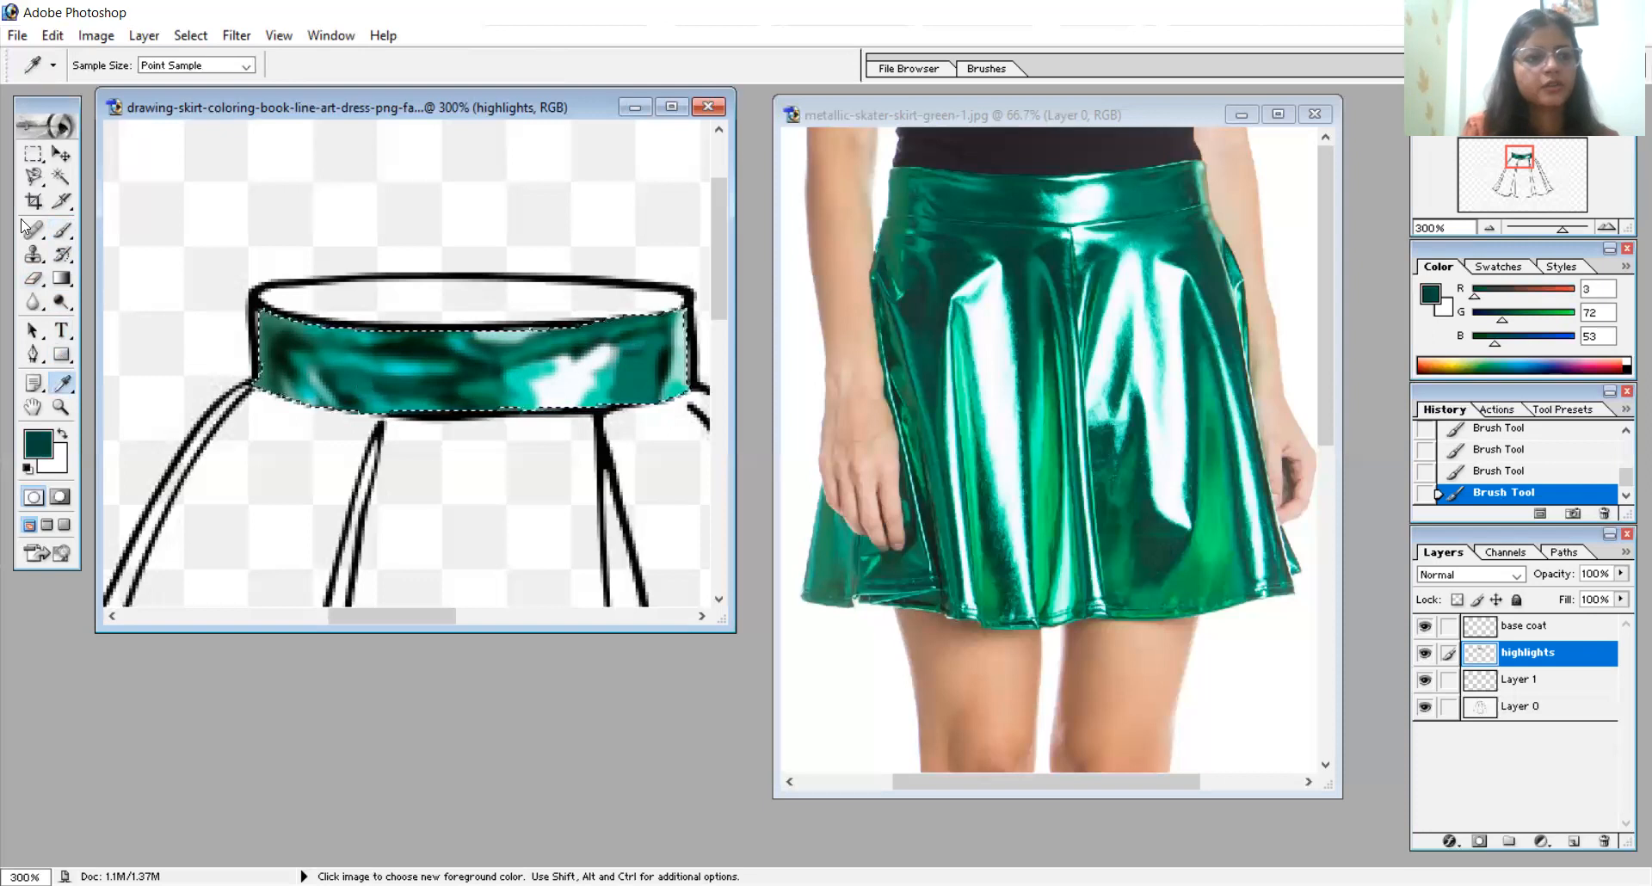
click(63, 230)
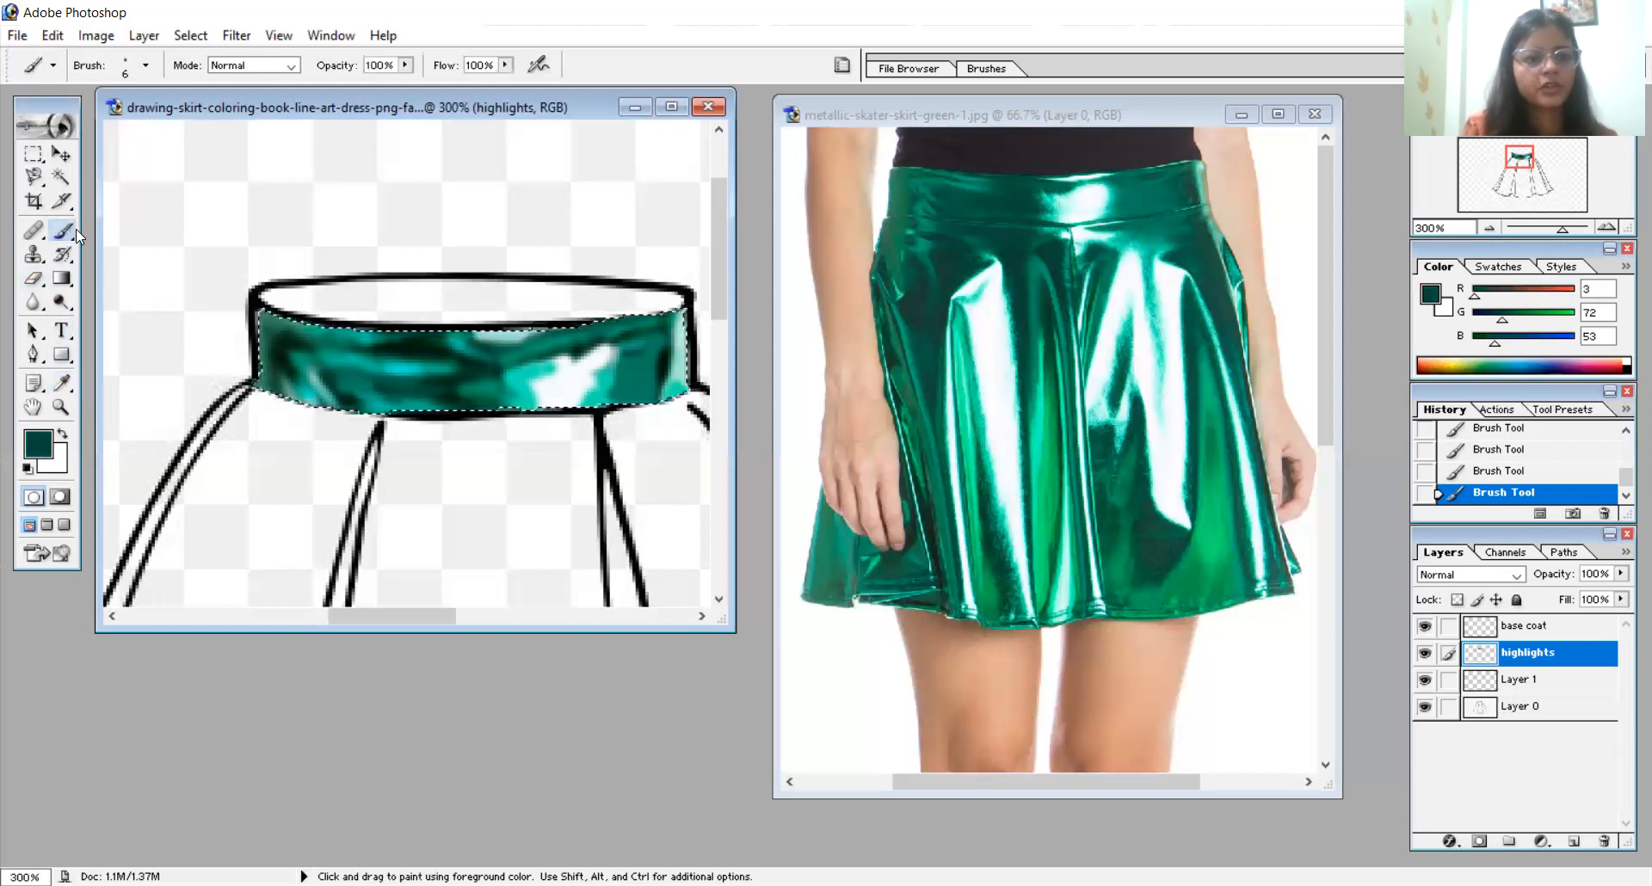
right_click(506, 424)
drag(544, 462, 550, 462)
drag(366, 386, 442, 392)
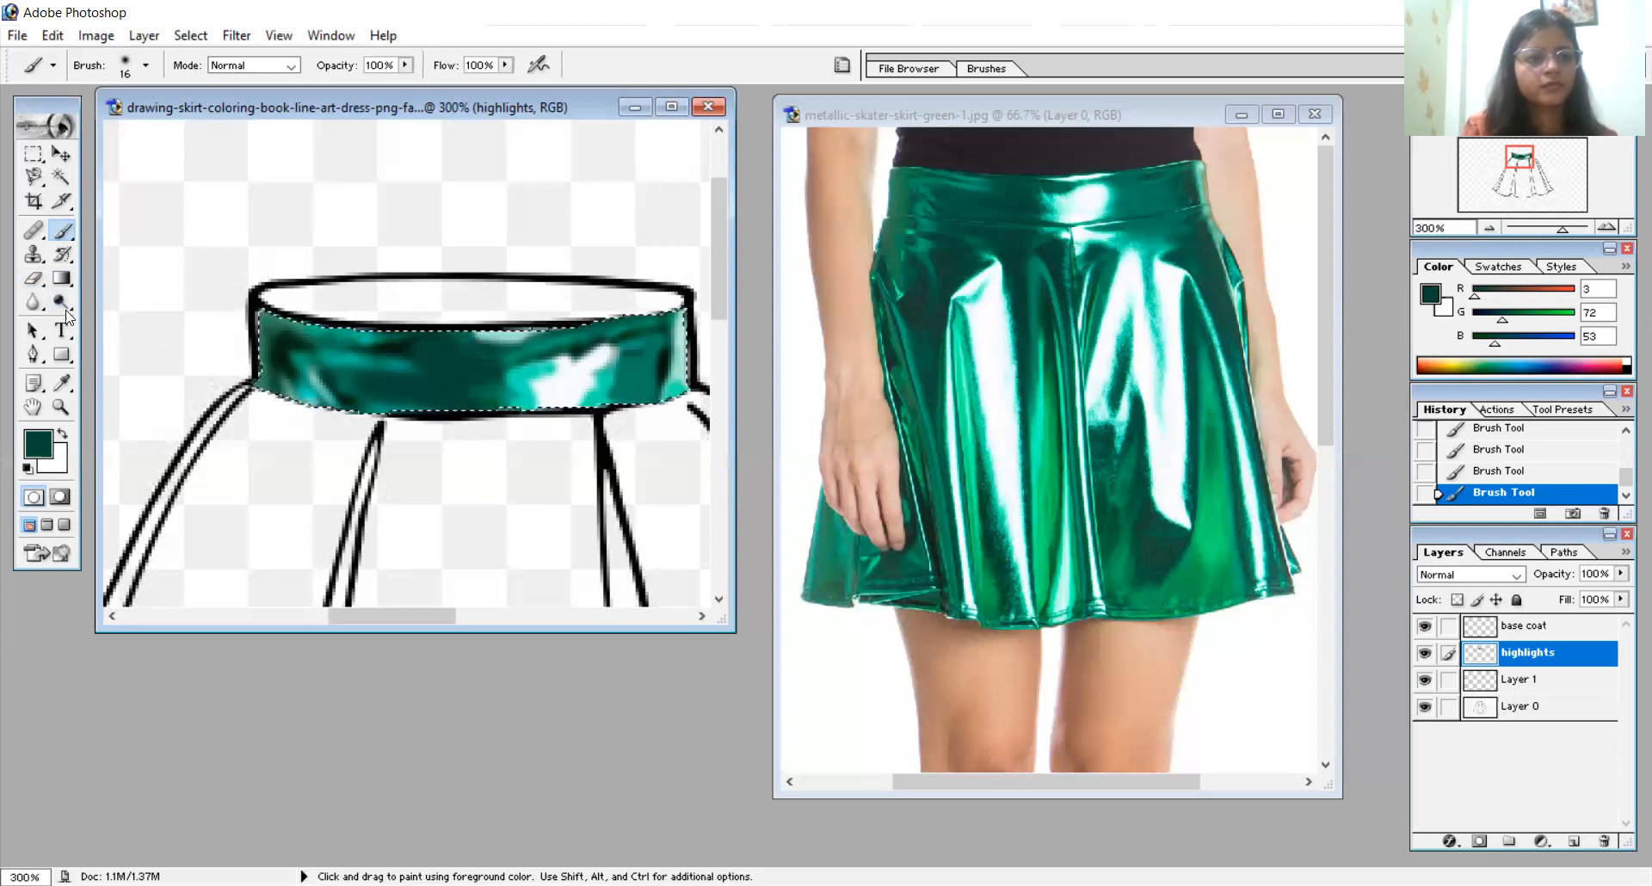
- Burn dark folds into the middle, right part, left end and lower edge of the drawn waistband with a 6 px brush at 50% exposure
drag(62, 307, 125, 326)
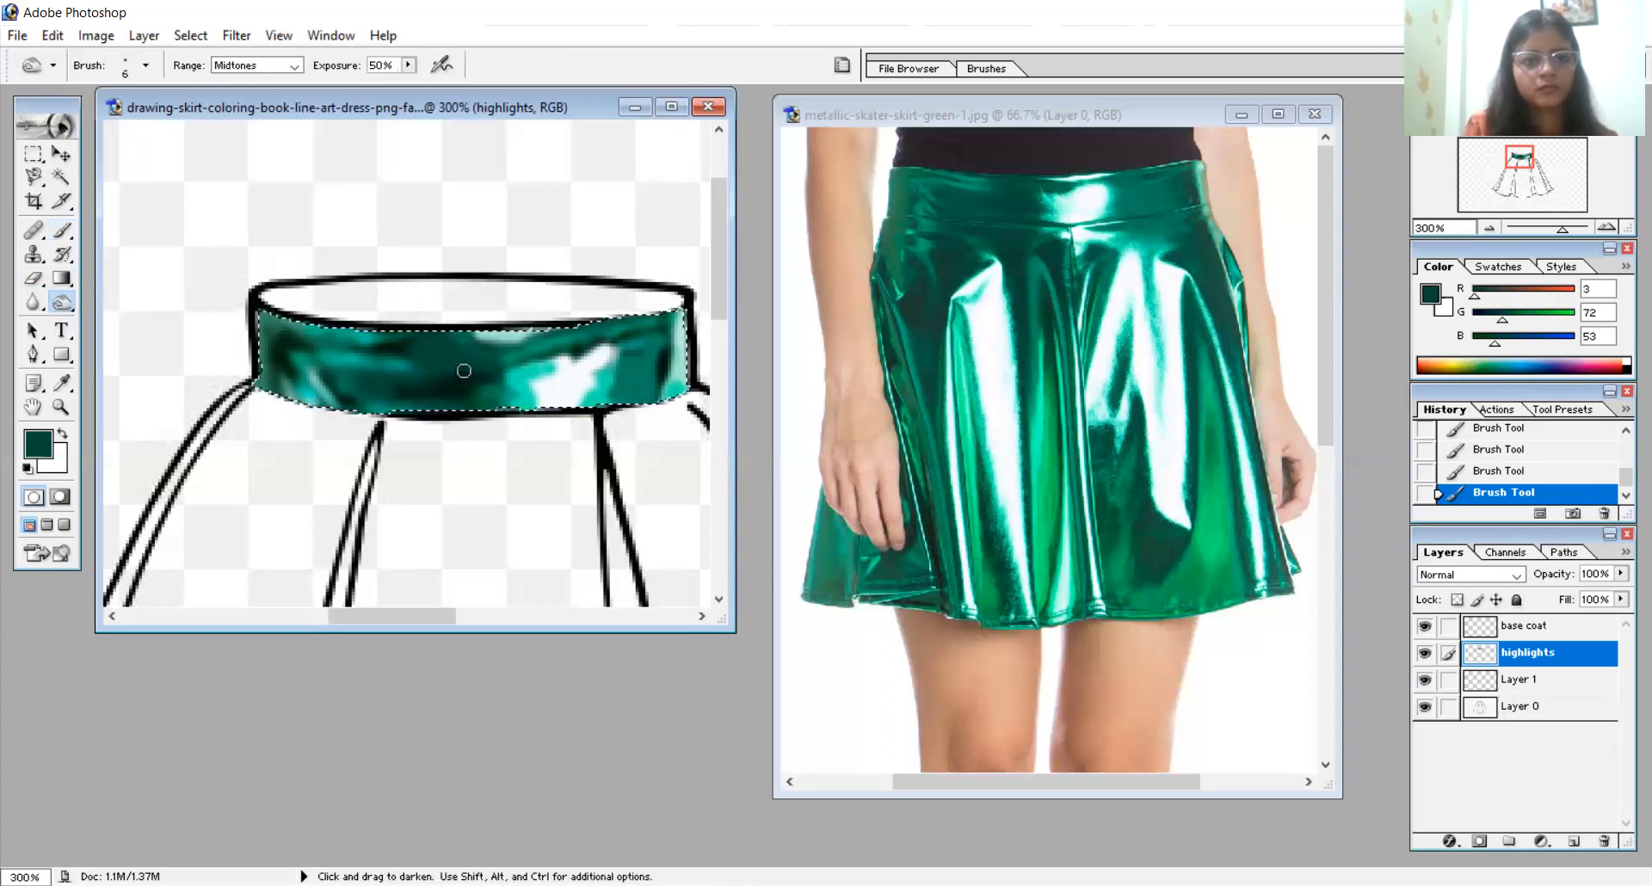
mouse_move(456, 344)
mouse_down()
mouse_move(400, 339)
mouse_move(481, 328)
mouse_move(467, 341)
mouse_move(536, 362)
mouse_up()
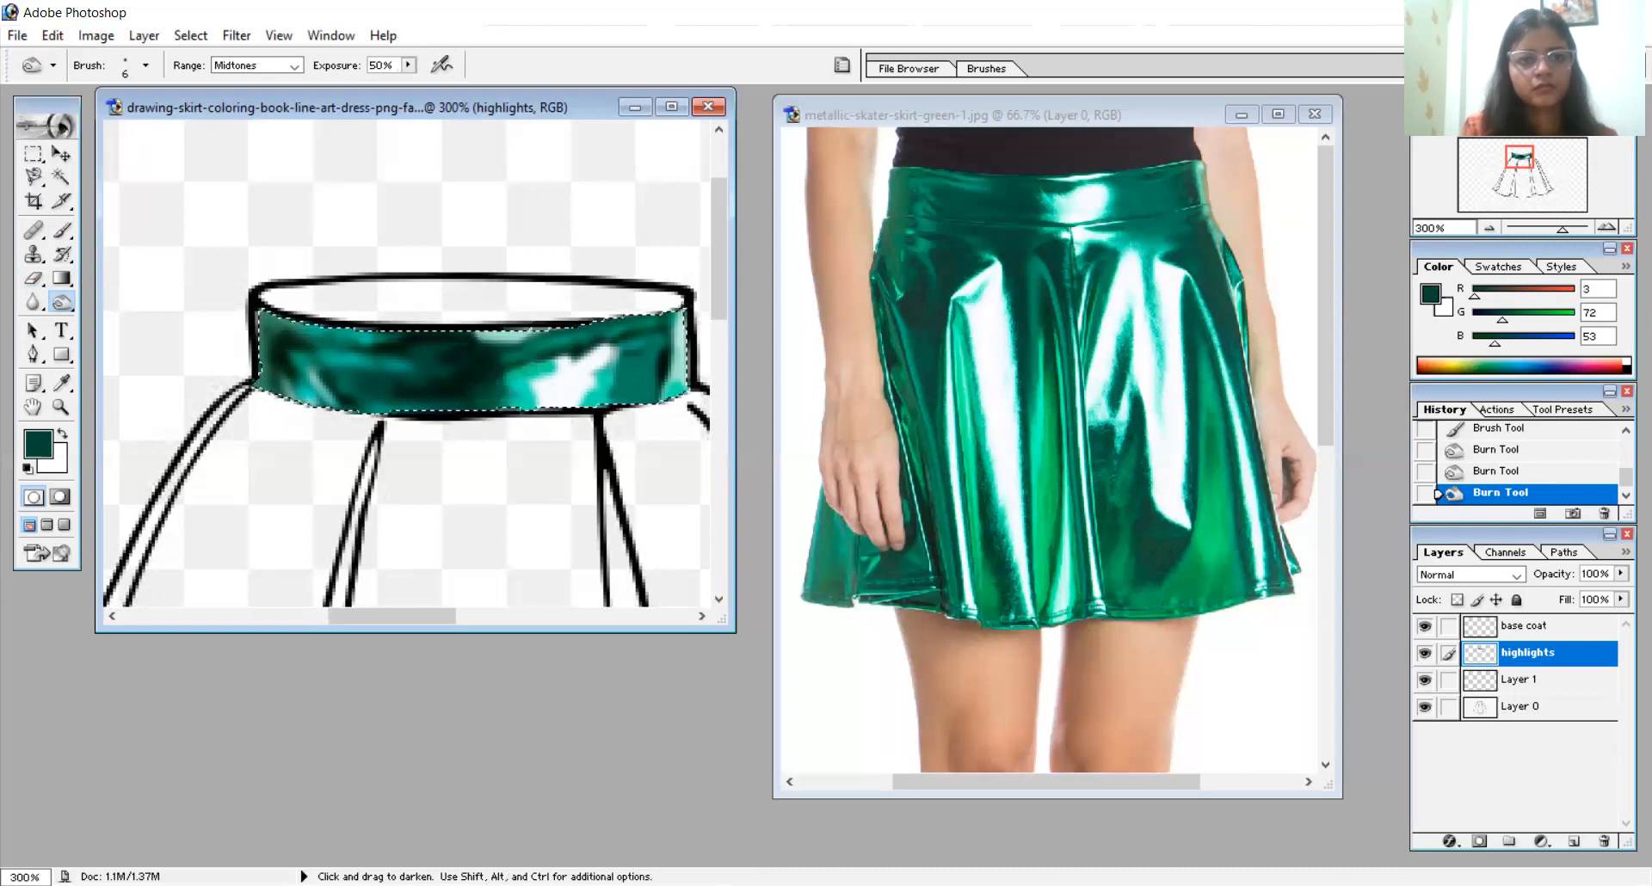
drag(501, 384, 521, 392)
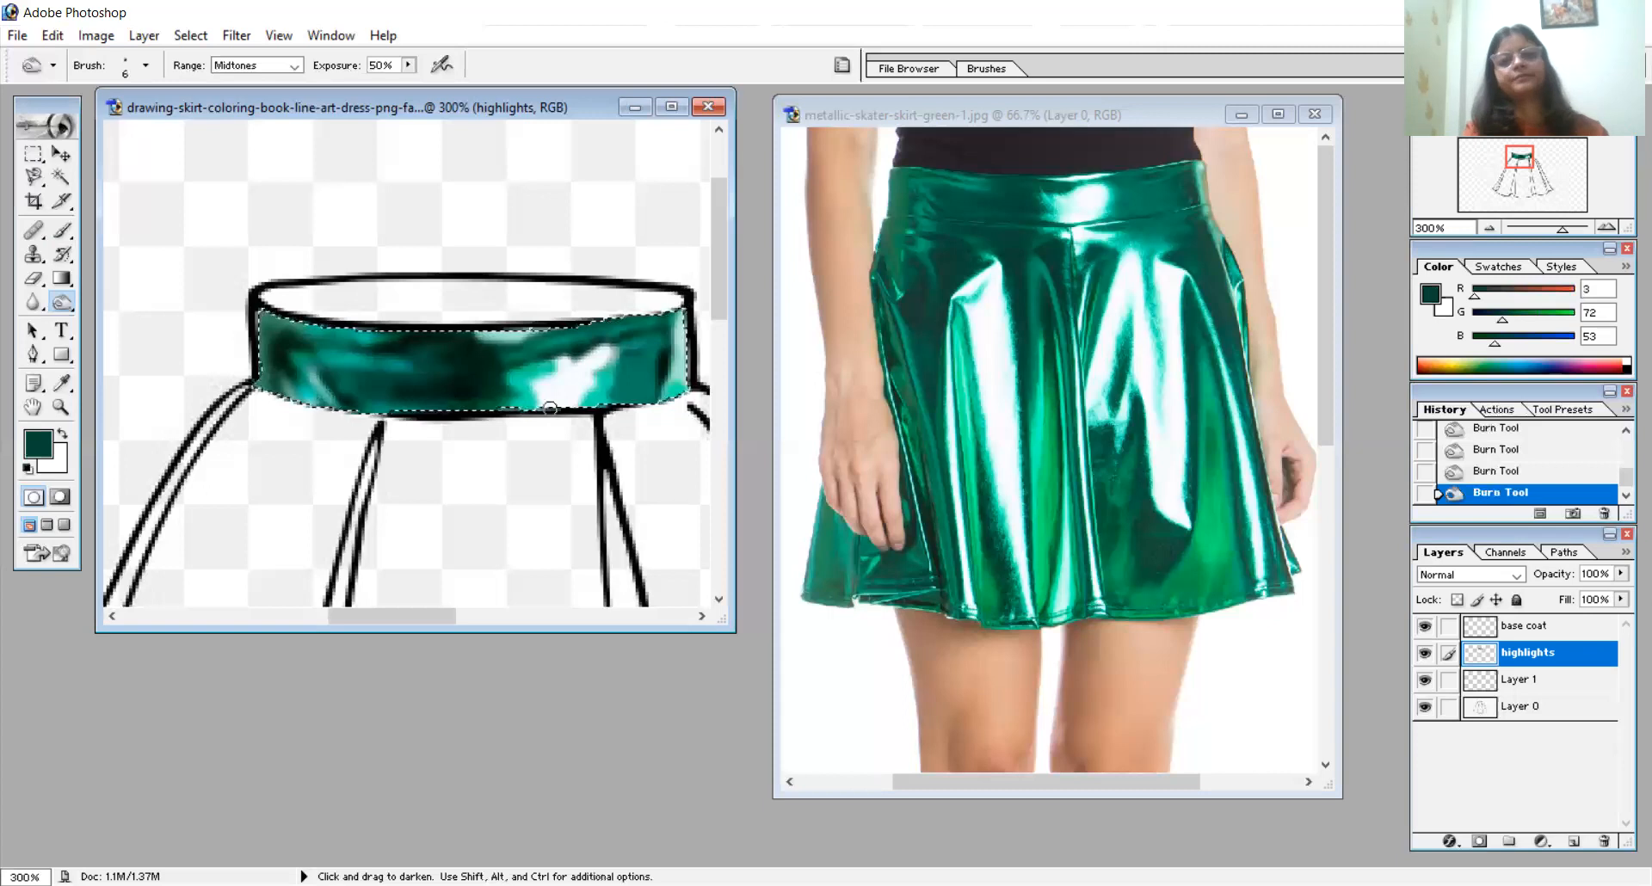
mouse_move(623, 346)
mouse_down()
mouse_move(669, 335)
mouse_move(642, 346)
mouse_move(648, 408)
mouse_move(649, 350)
mouse_move(645, 391)
mouse_up()
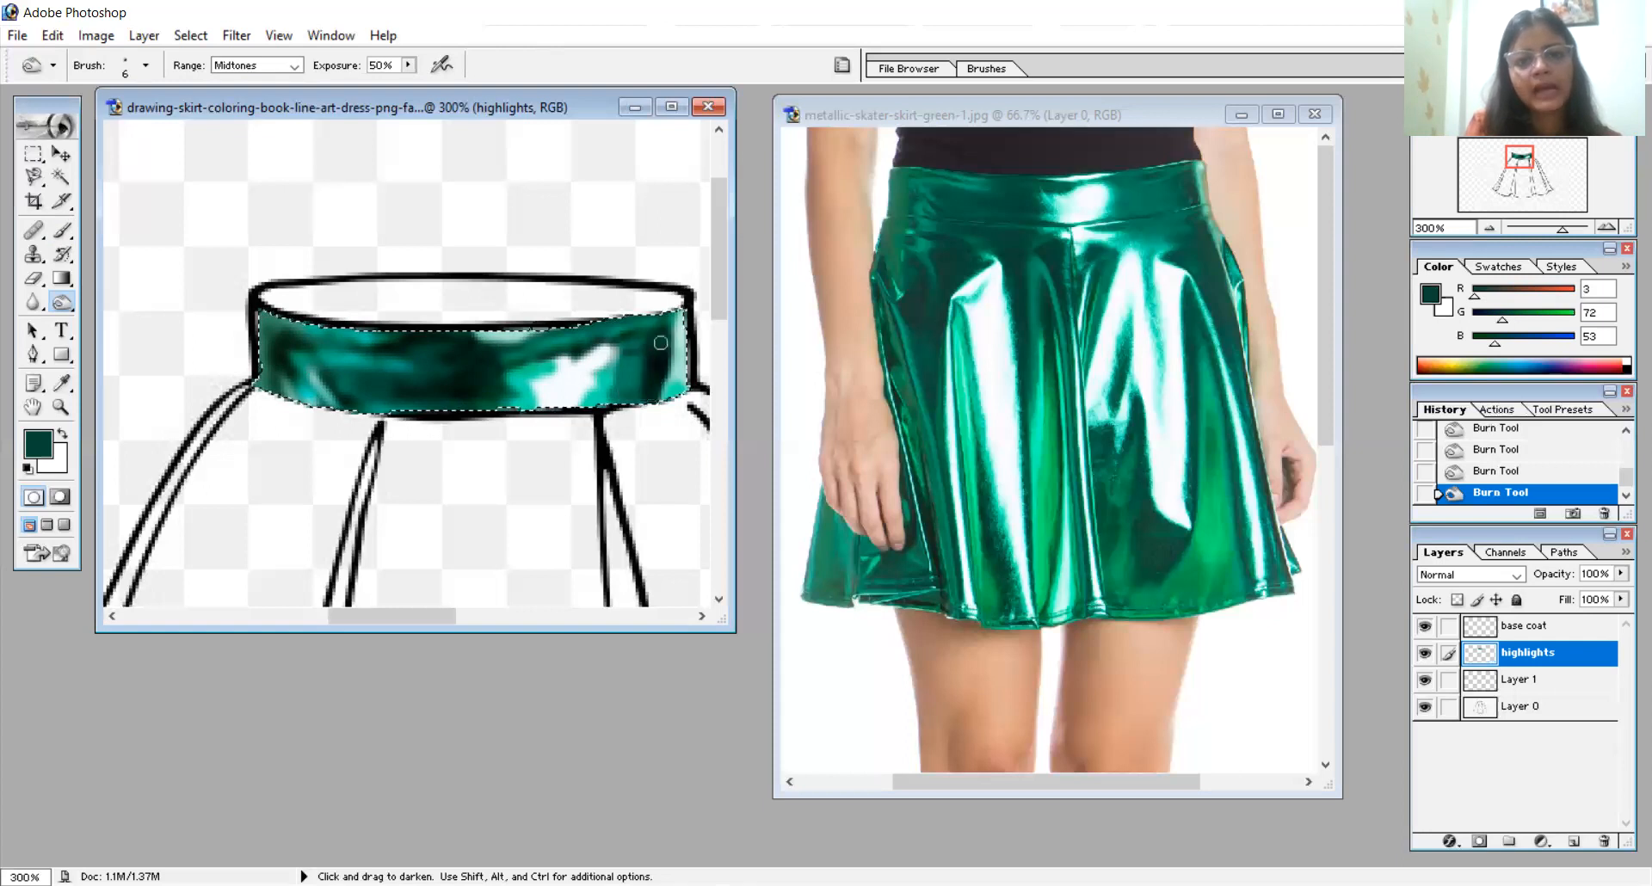
mouse_move(582, 340)
mouse_down()
mouse_move(662, 340)
mouse_move(685, 381)
mouse_move(610, 404)
mouse_move(654, 368)
mouse_move(663, 405)
mouse_up()
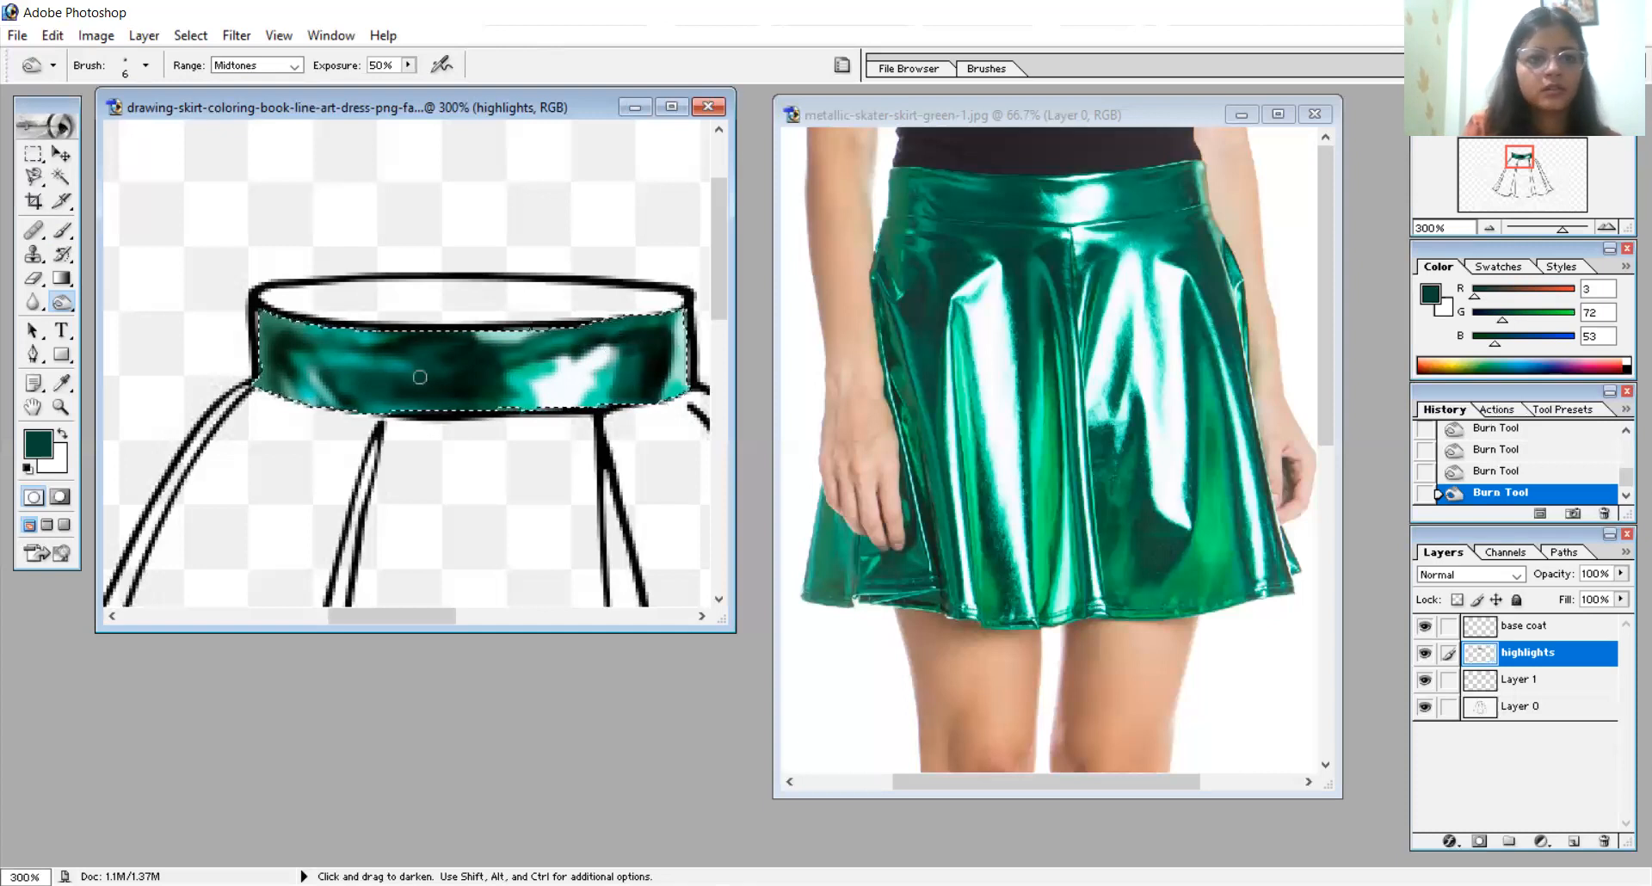
mouse_move(281, 380)
mouse_down()
mouse_move(271, 325)
mouse_move(292, 320)
mouse_up()
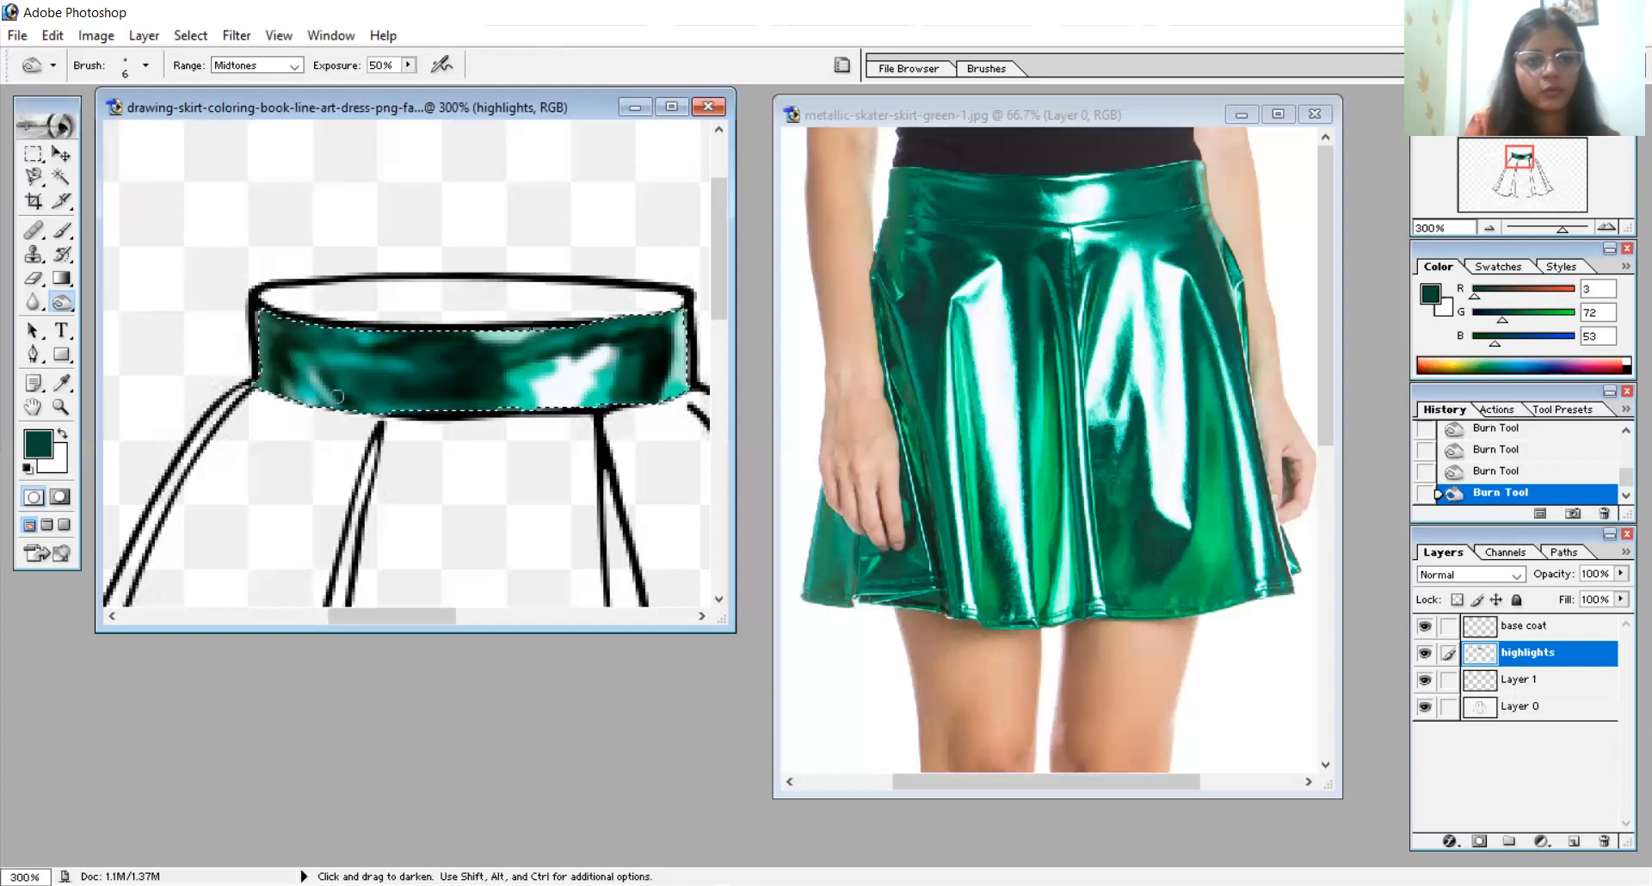
mouse_move(321, 407)
mouse_down()
mouse_move(304, 378)
mouse_move(323, 407)
mouse_move(347, 412)
mouse_move(333, 381)
mouse_move(378, 425)
mouse_up()
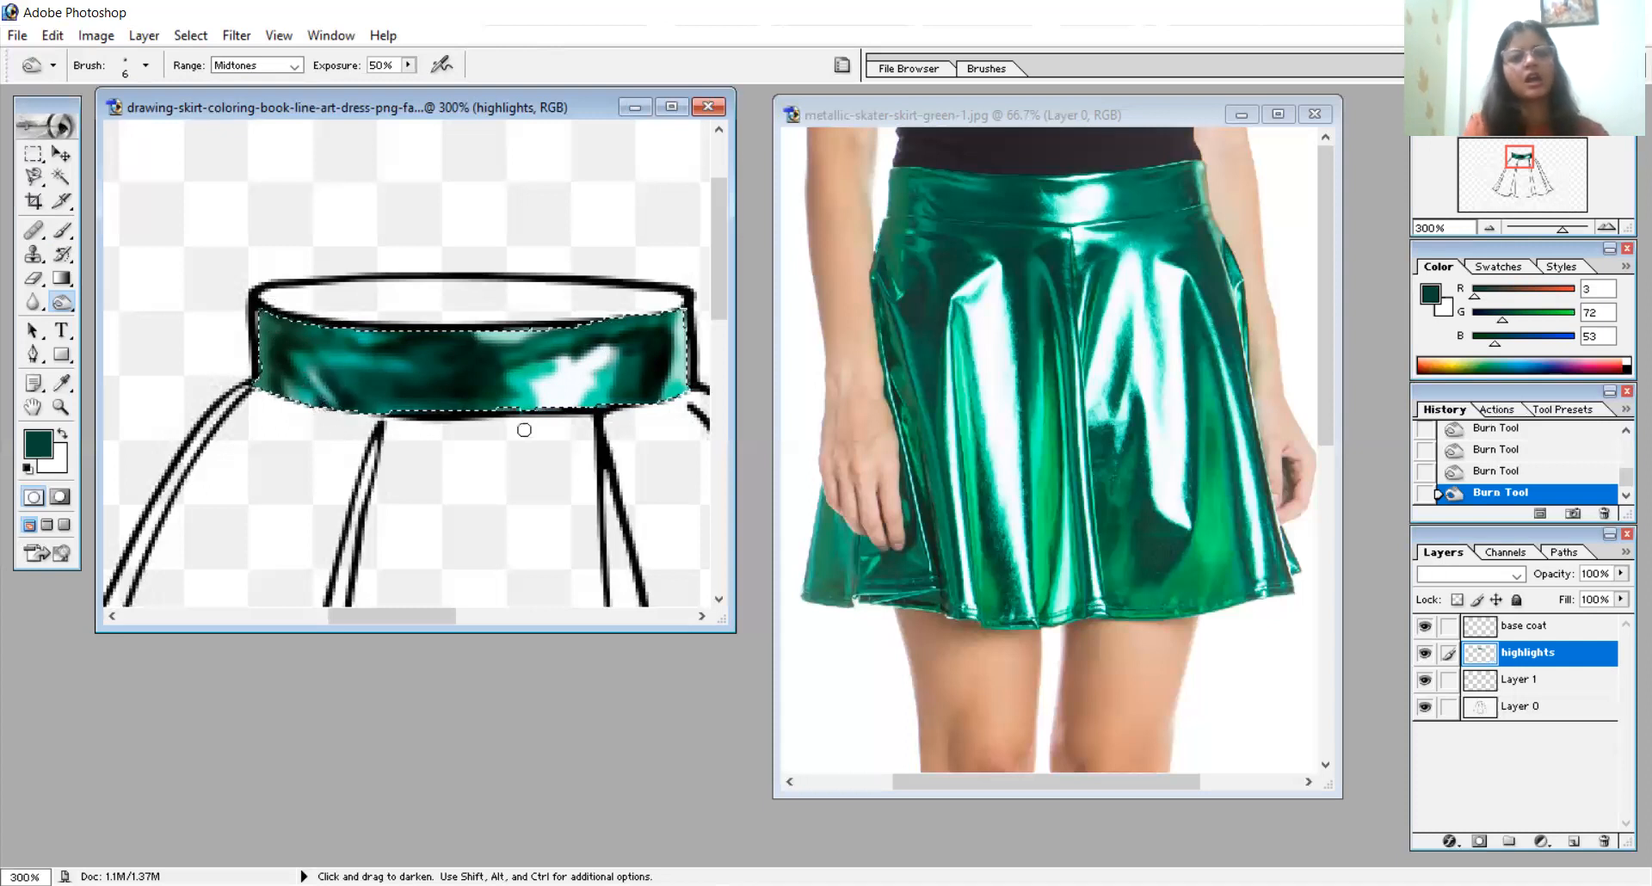
- Examine the whole skirt drawing beside the full reference photo to compare the waistband and the skirt's panels
click(60, 408)
click(101, 65)
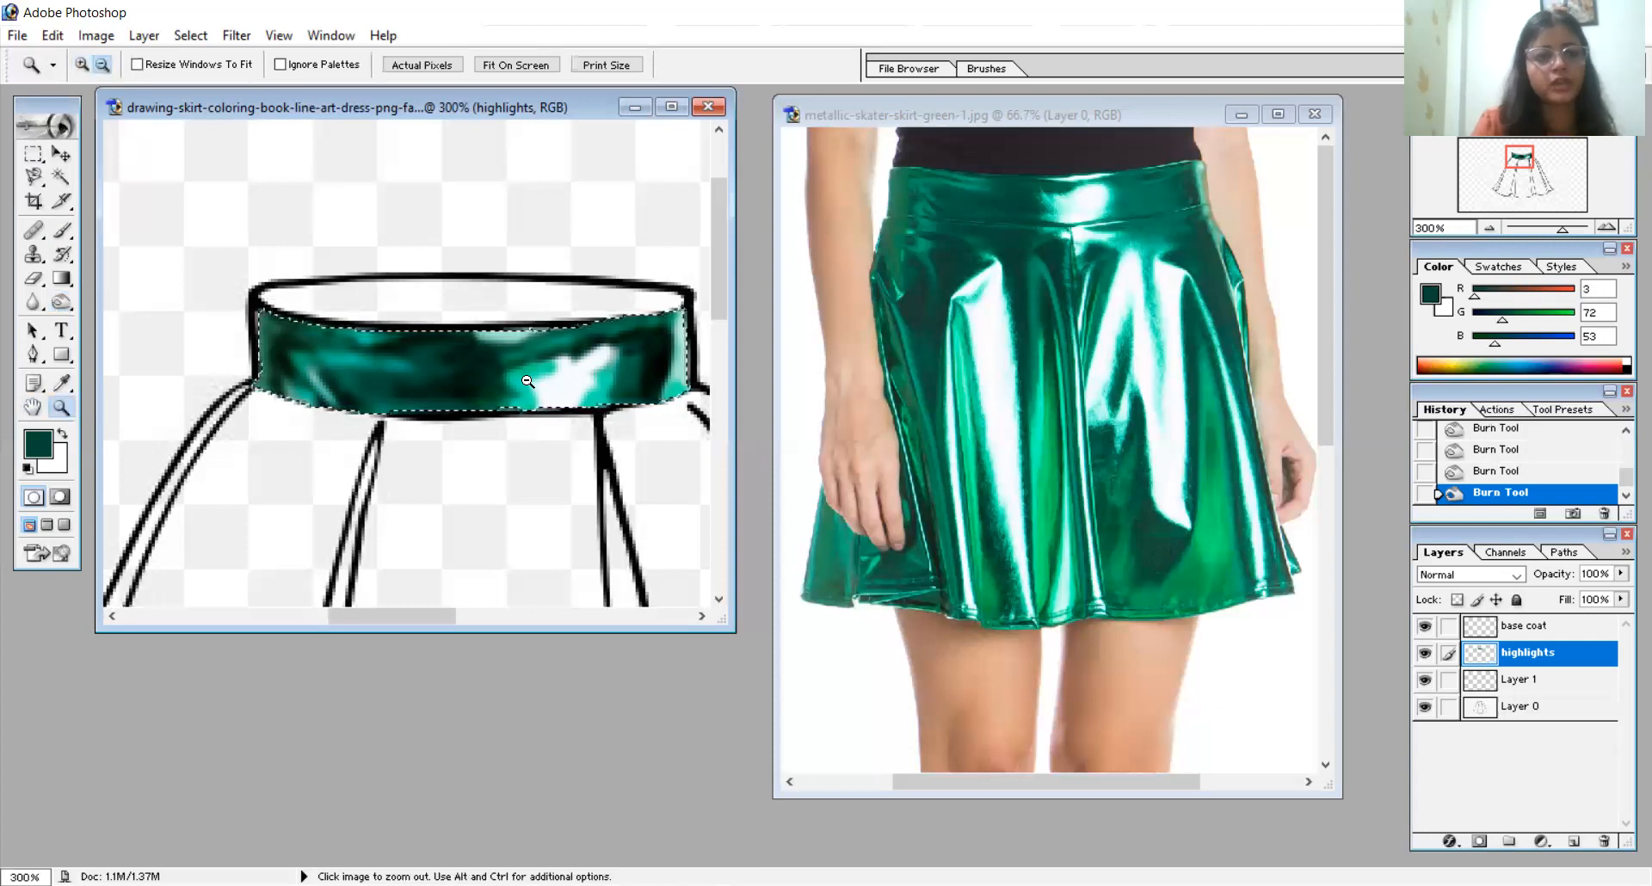
click(527, 372)
click(527, 381)
click(527, 381)
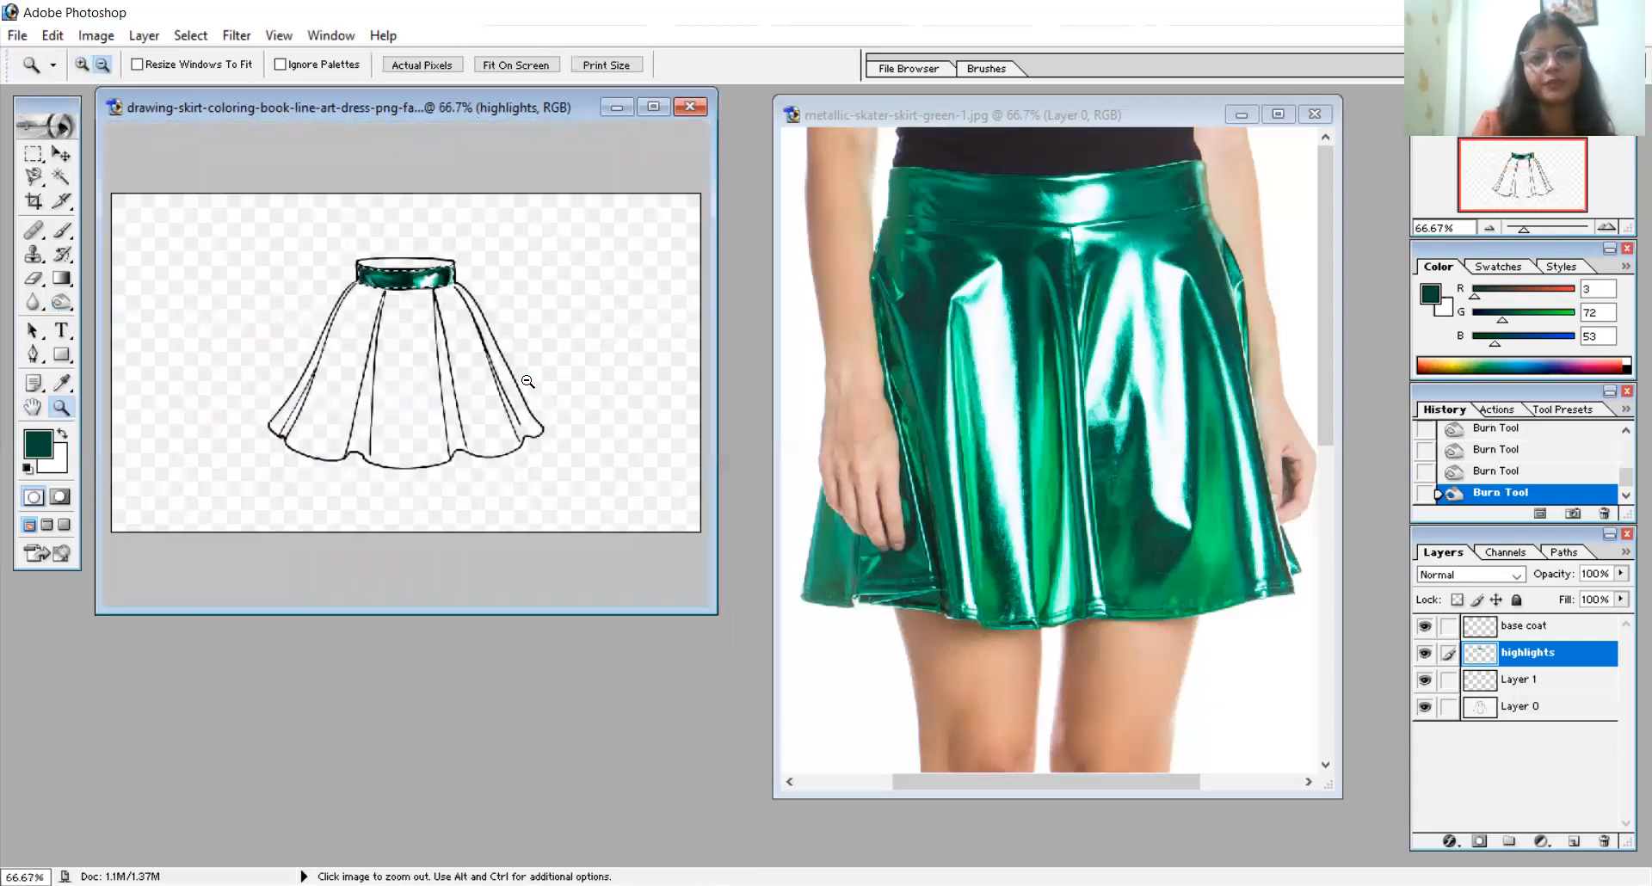
click(1039, 351)
click(1040, 351)
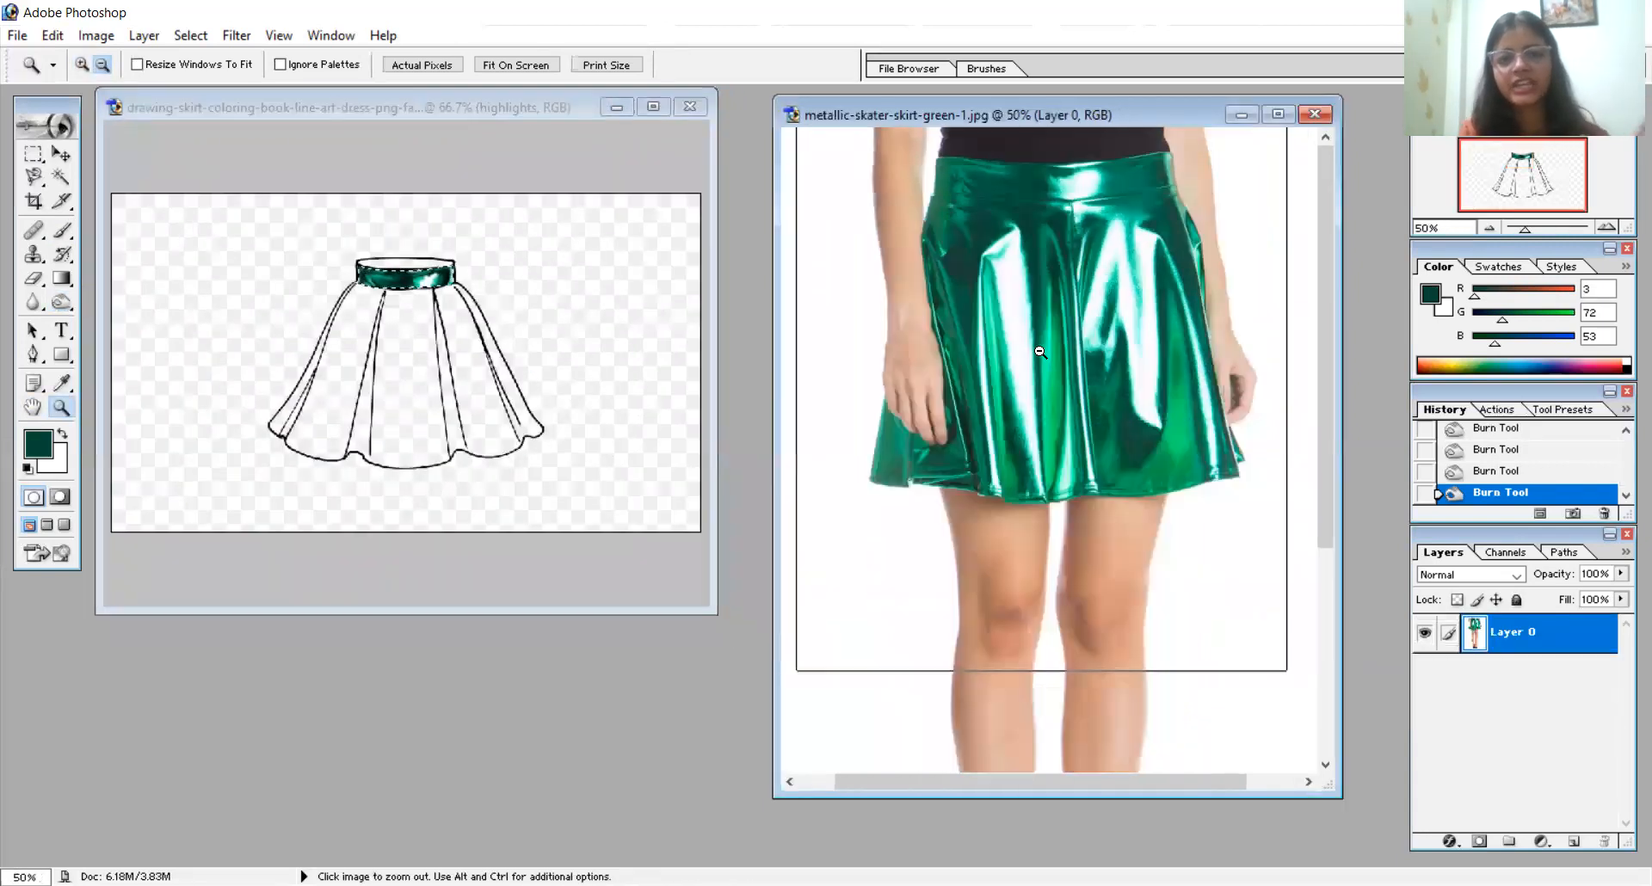
click(1040, 351)
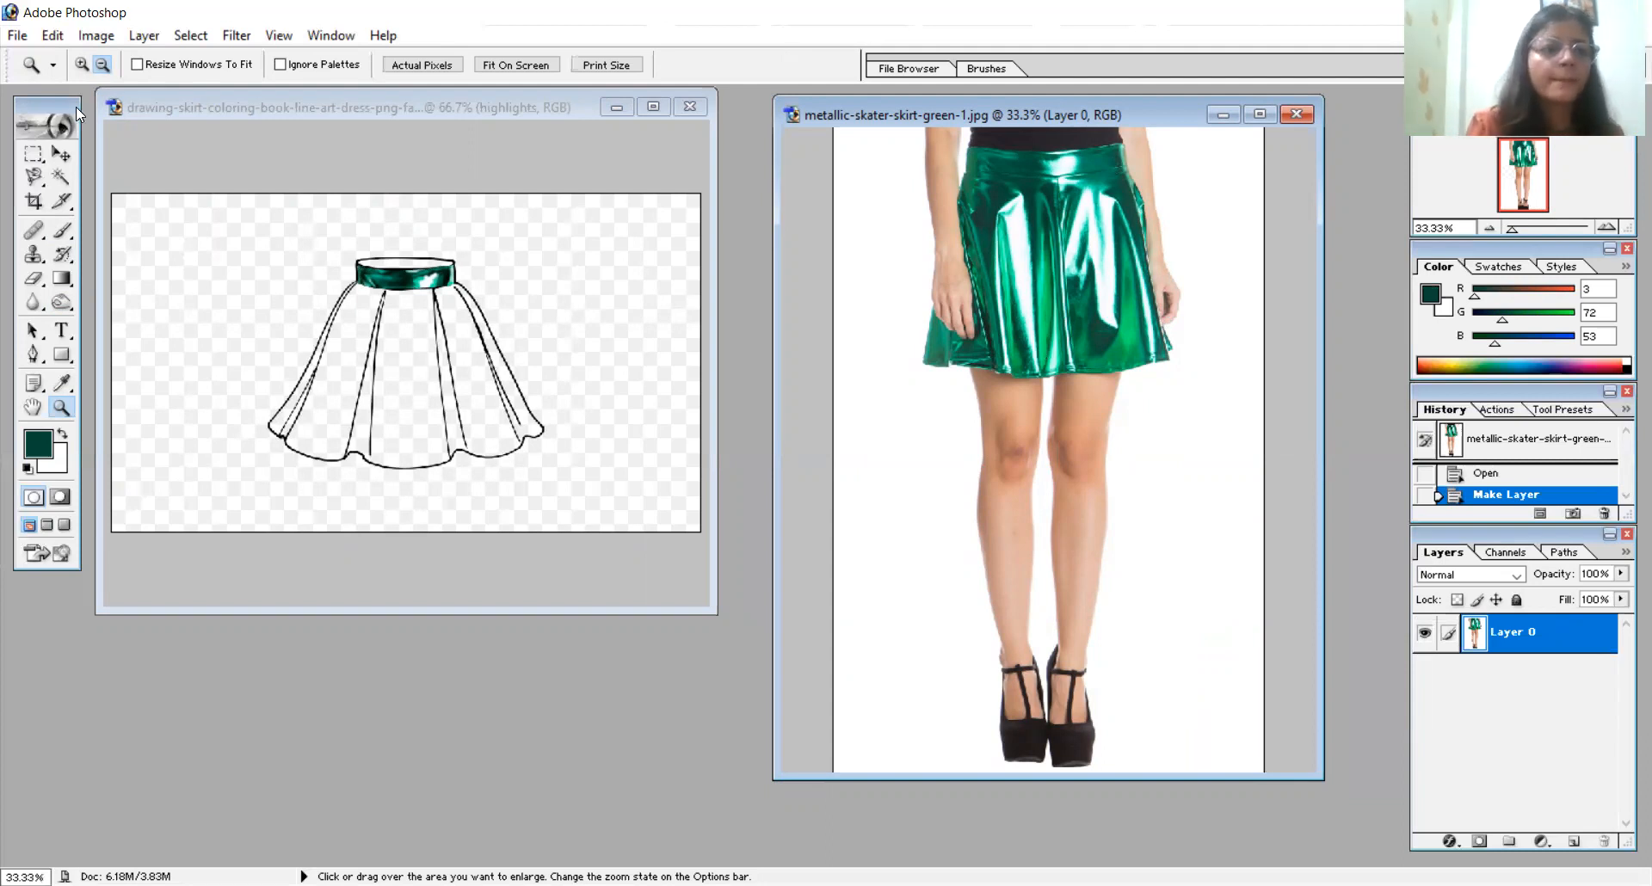
click(81, 65)
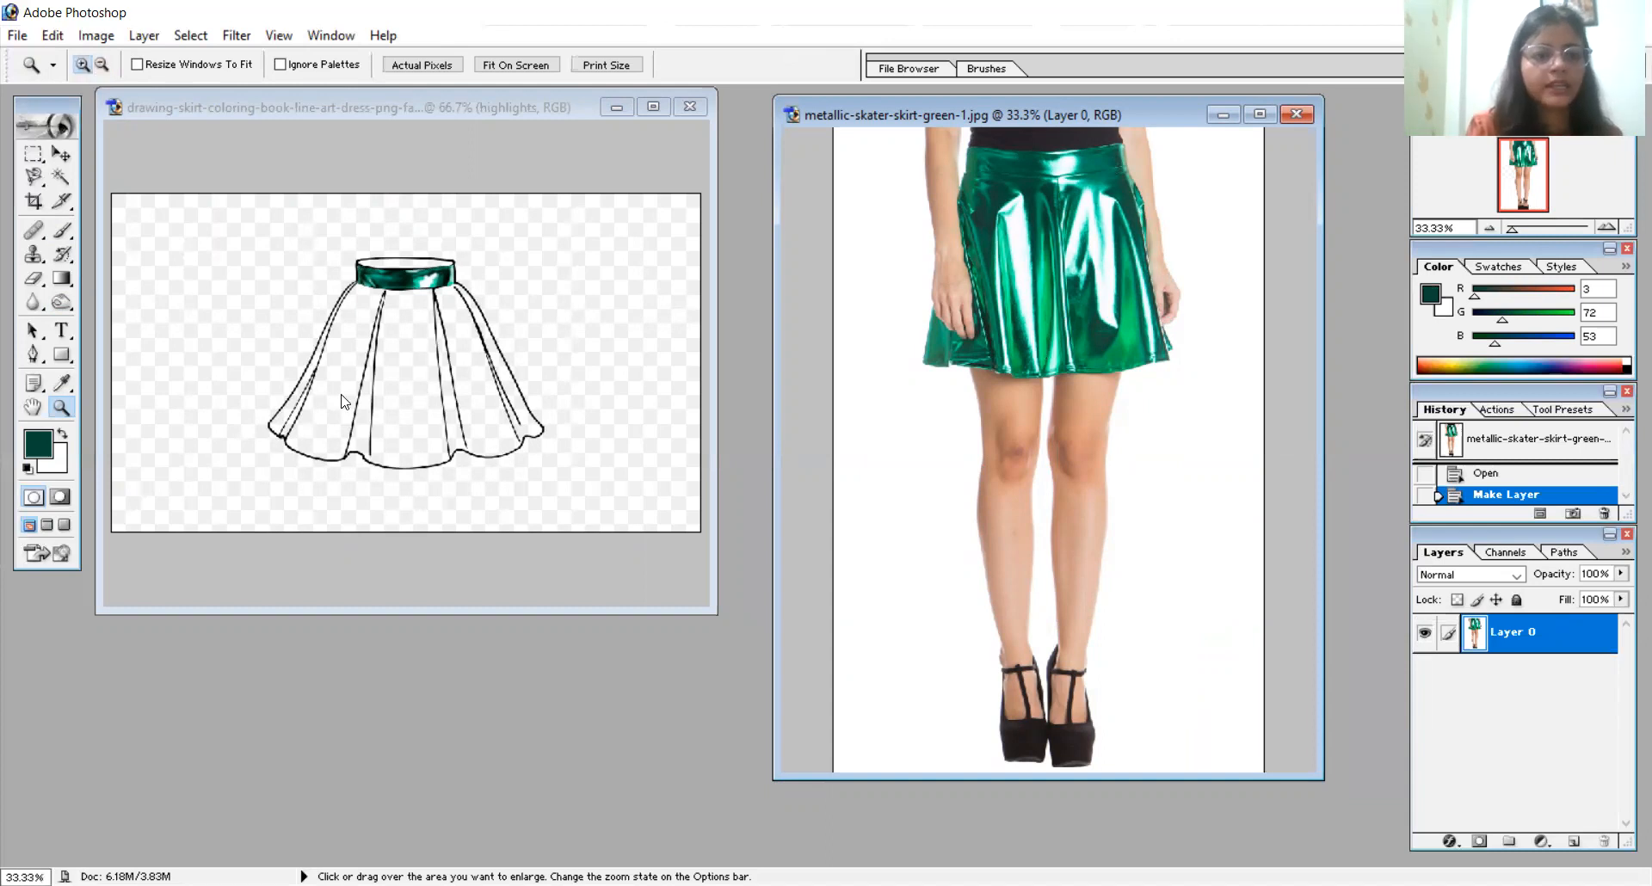
click(484, 416)
click(485, 416)
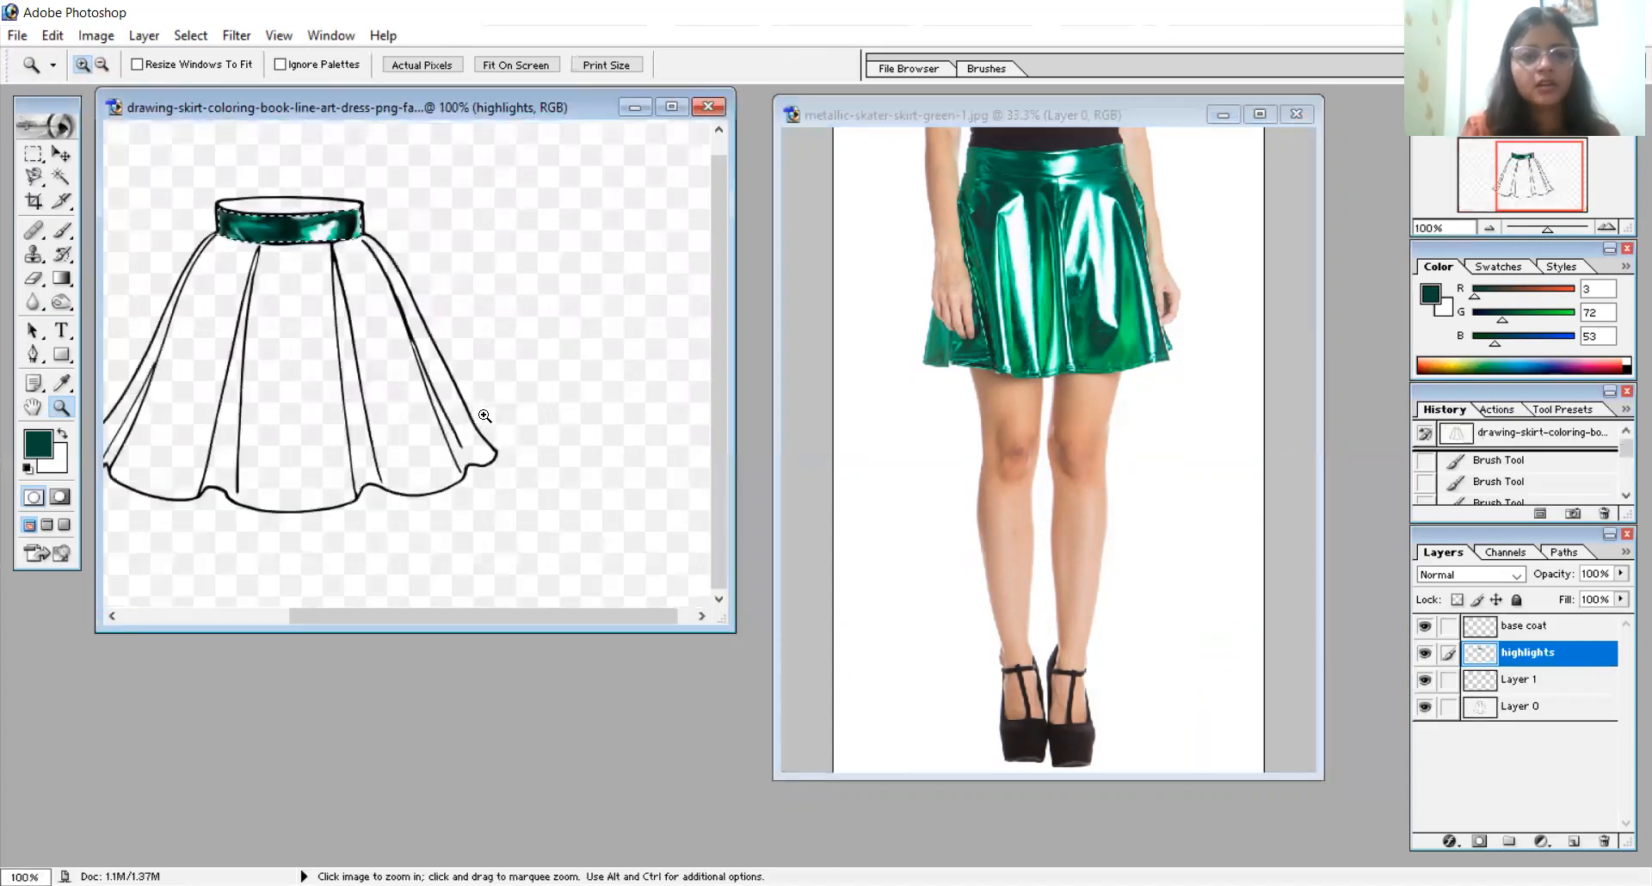
click(335, 414)
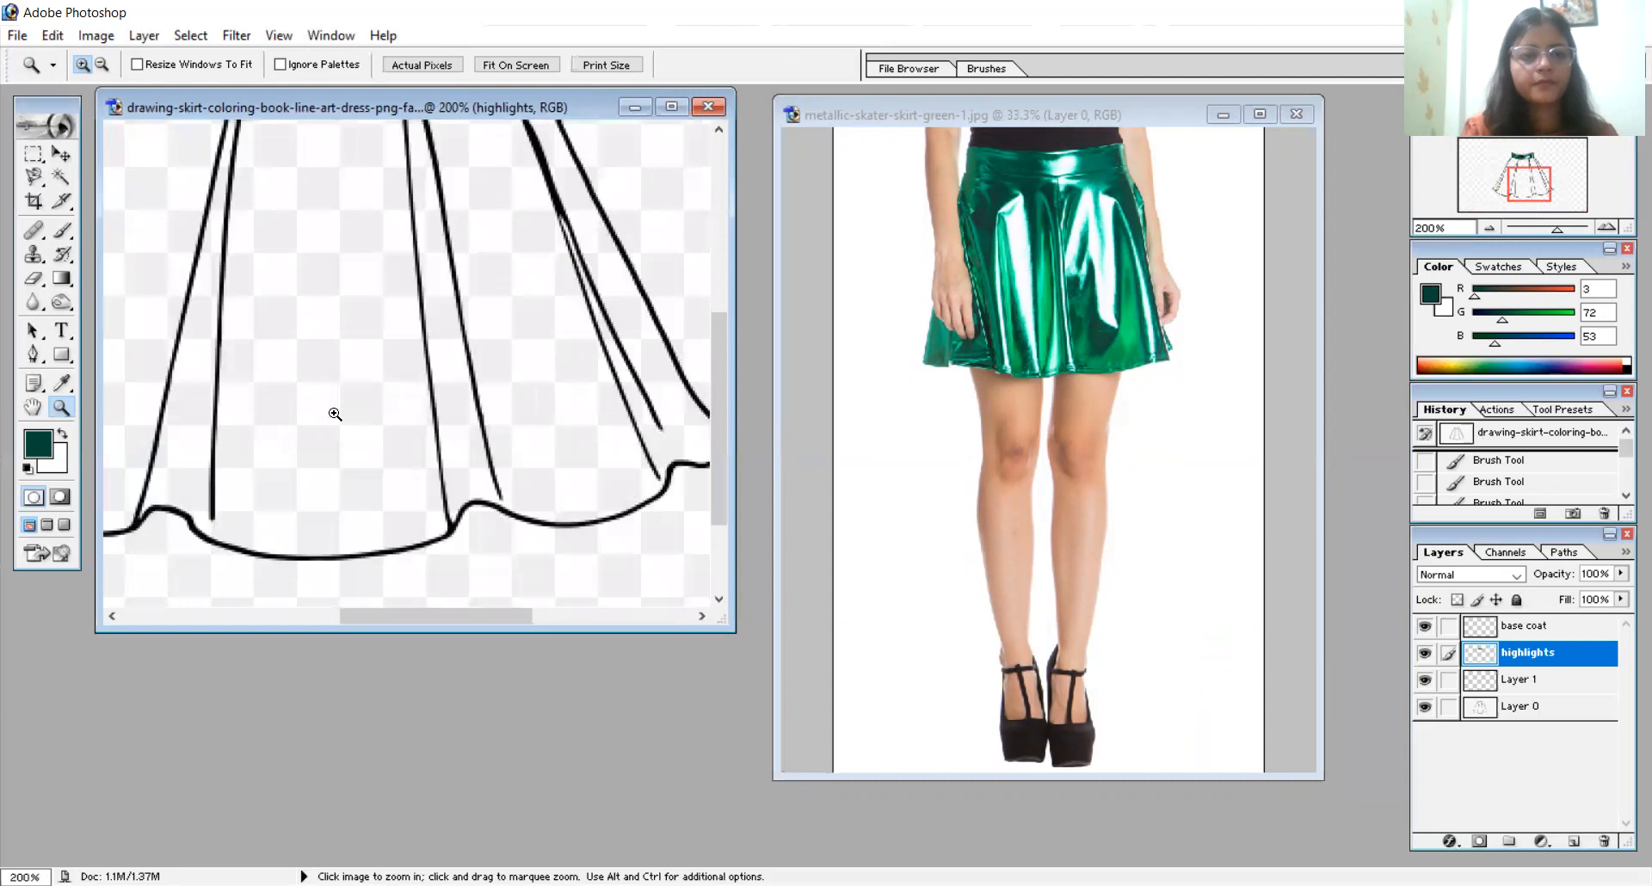
click(442, 314)
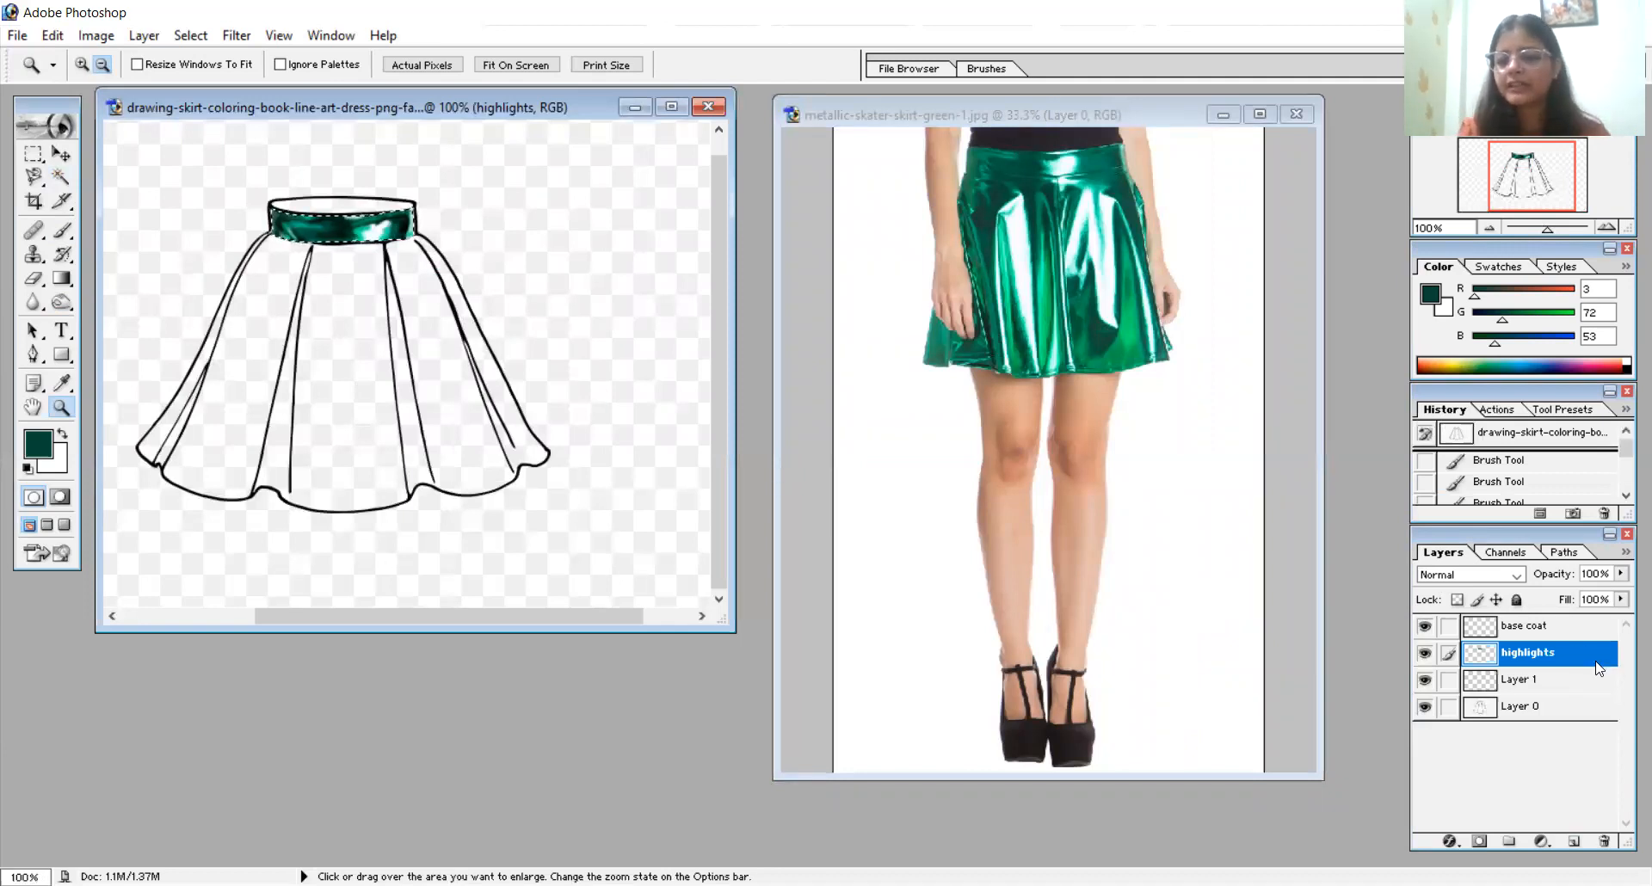
- Rename the highlights layer as belt and Layer 1 as bottom panel
double_click(1552, 653)
text(belt)
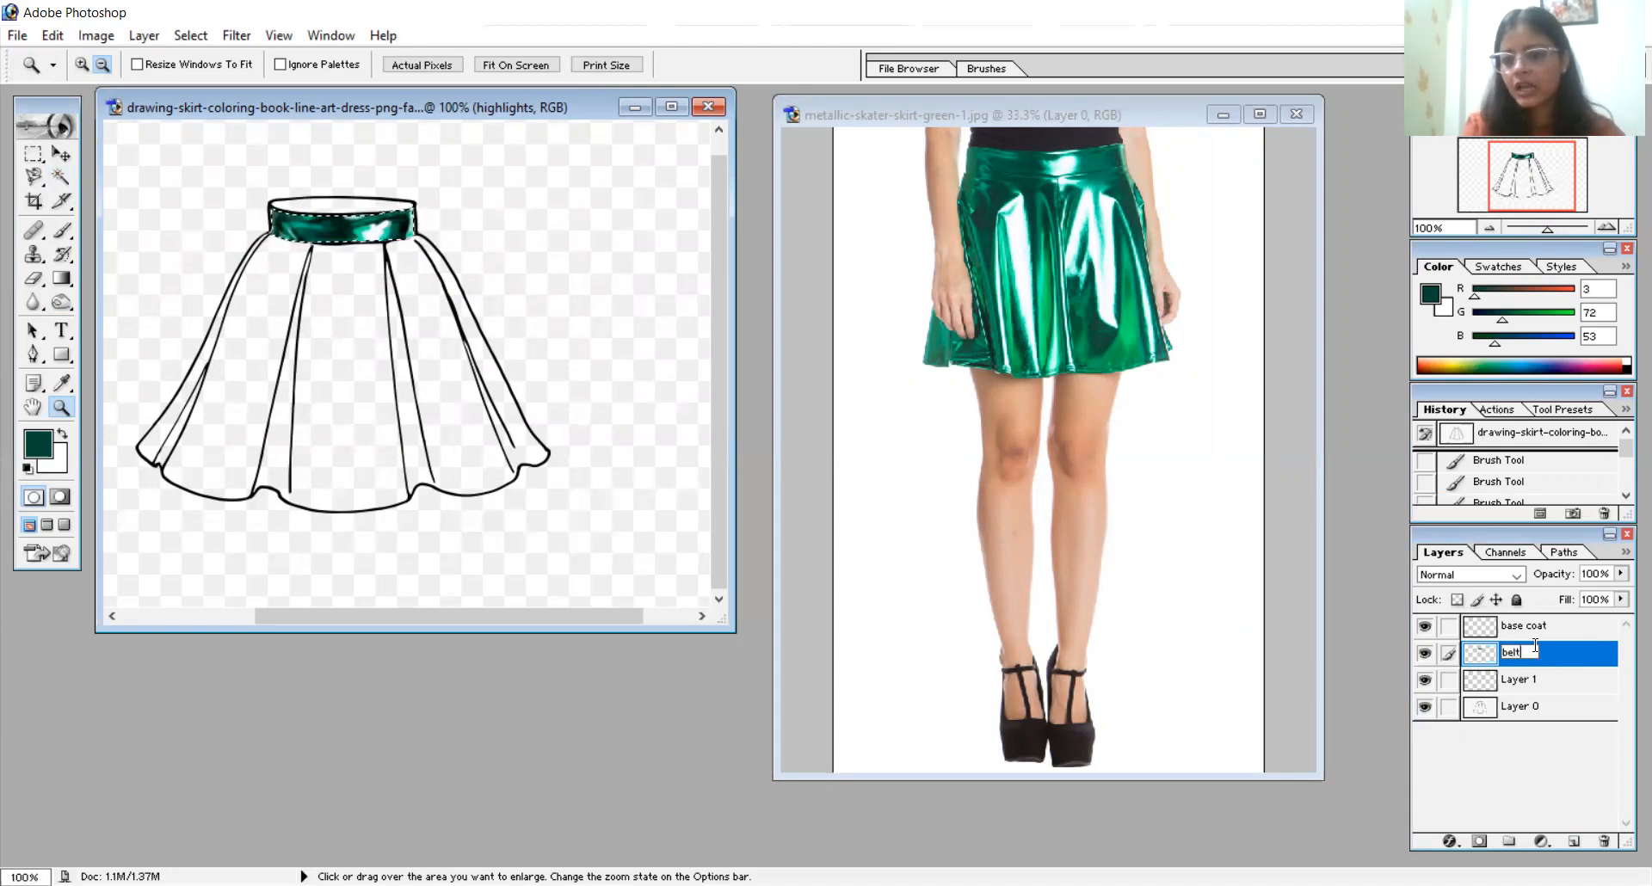
click(1506, 688)
click(1506, 686)
double_click(1506, 685)
key(BackSpace)
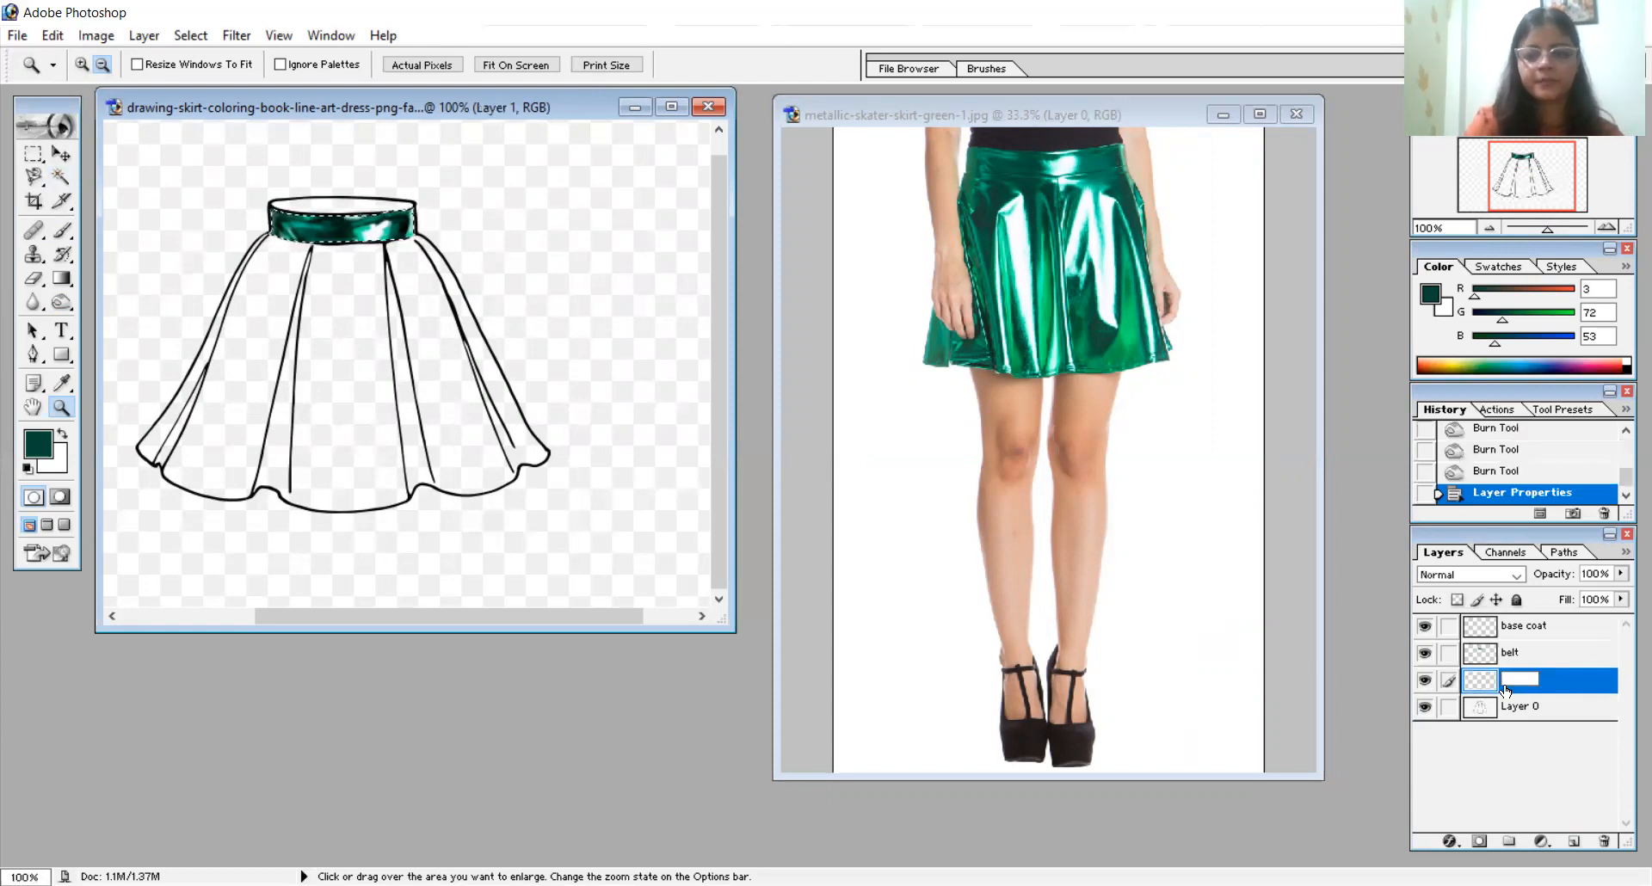
text(bottom)
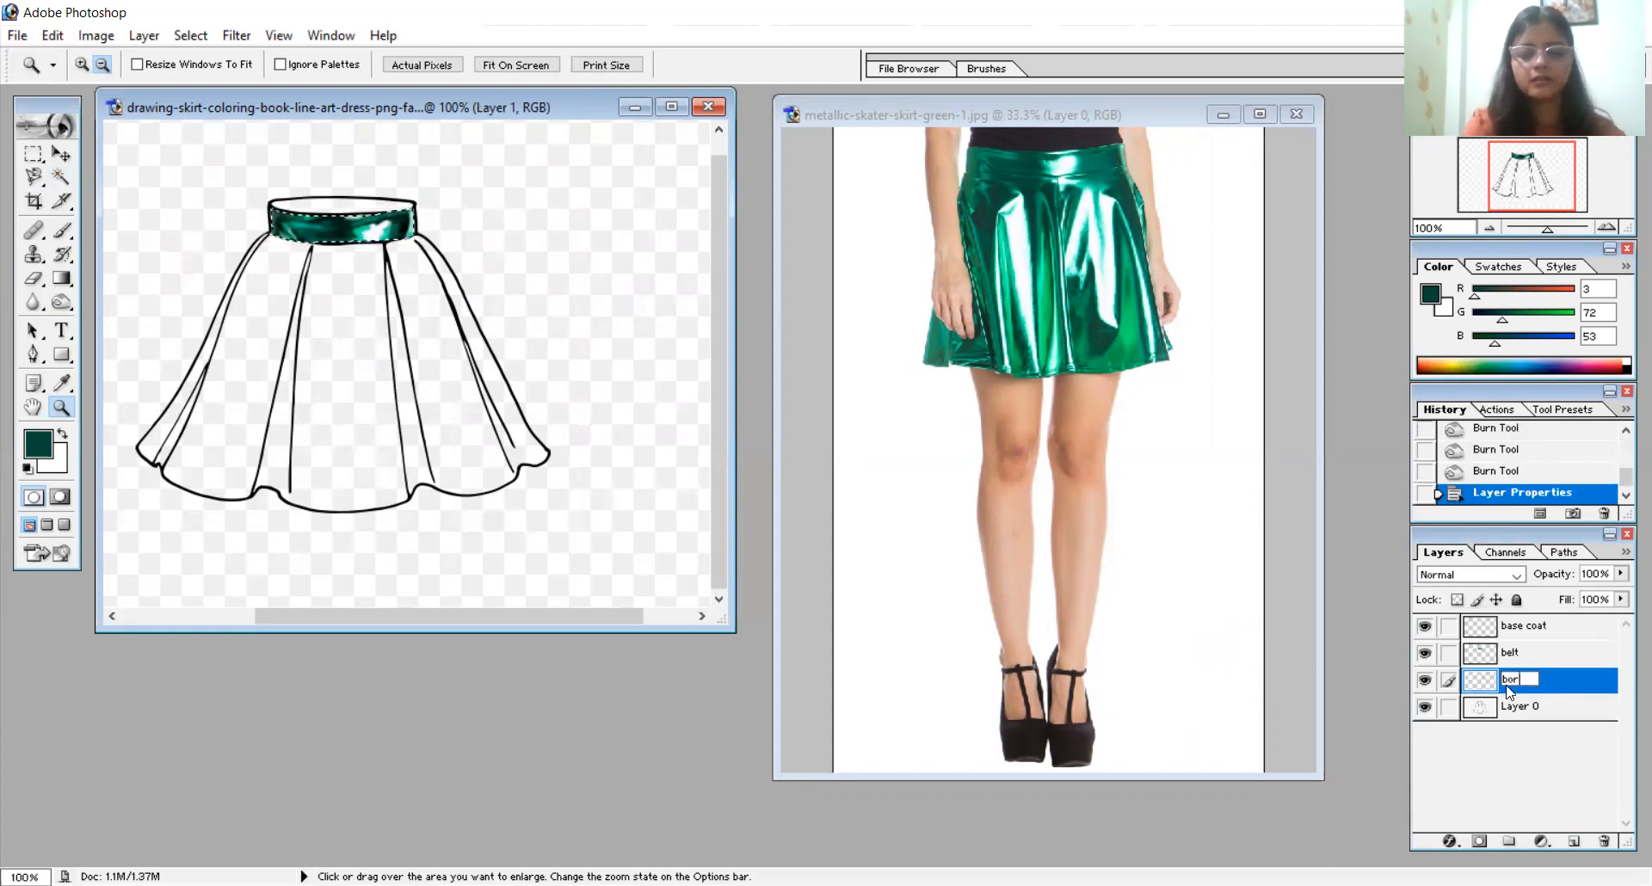
text( panel)
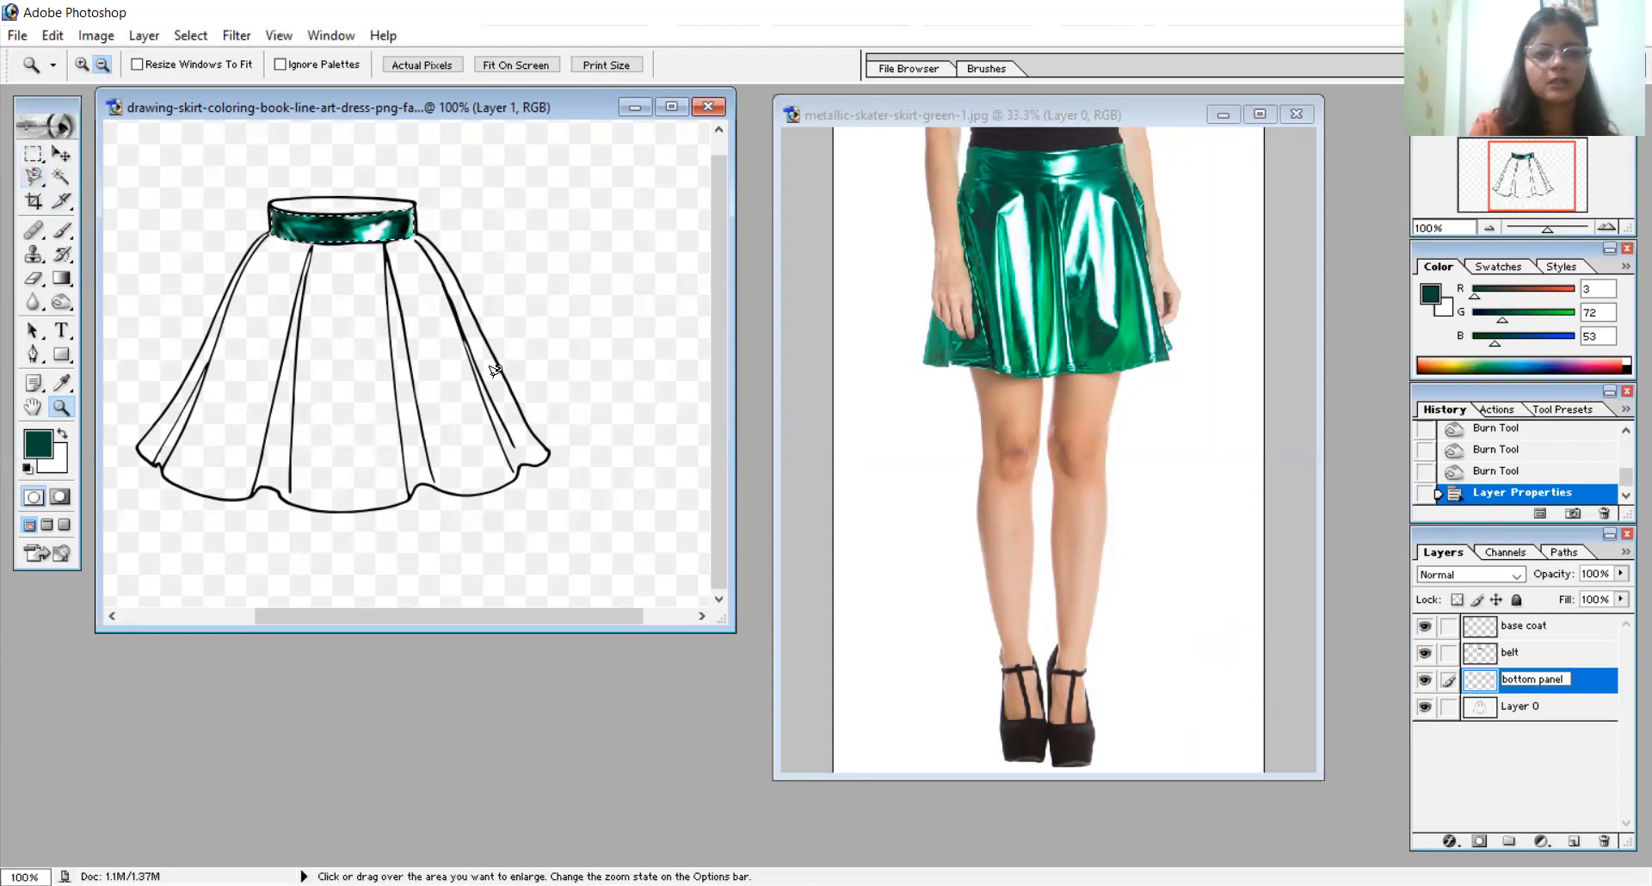
- Outline the single panel between the right-hand fold lines of the drawn skirt with the Magnetic Lasso
click(33, 177)
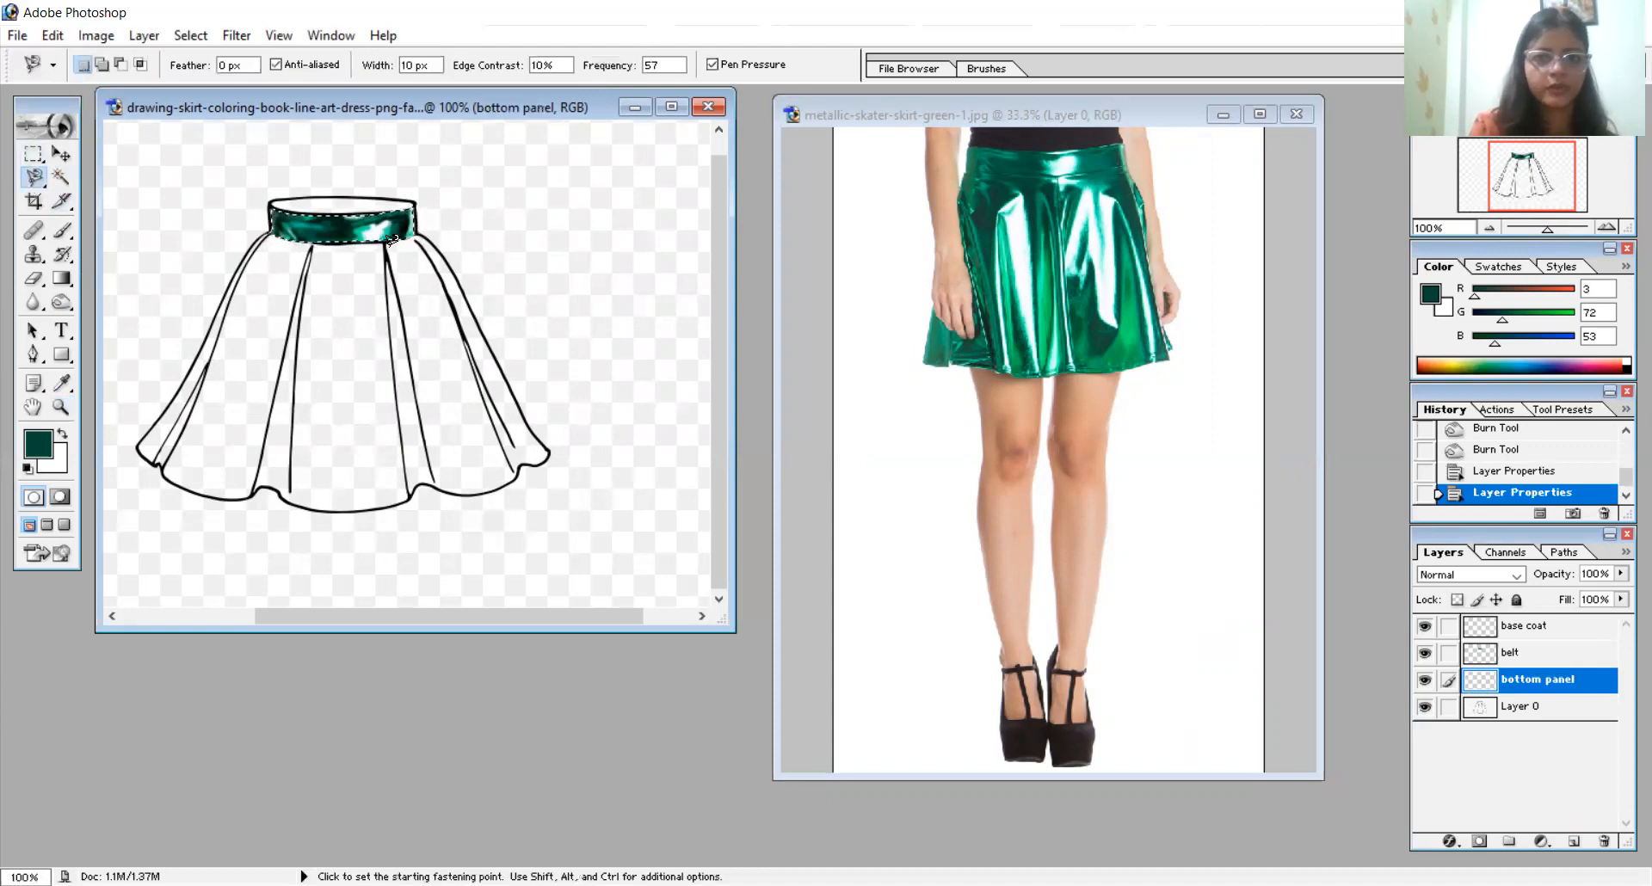
click(388, 245)
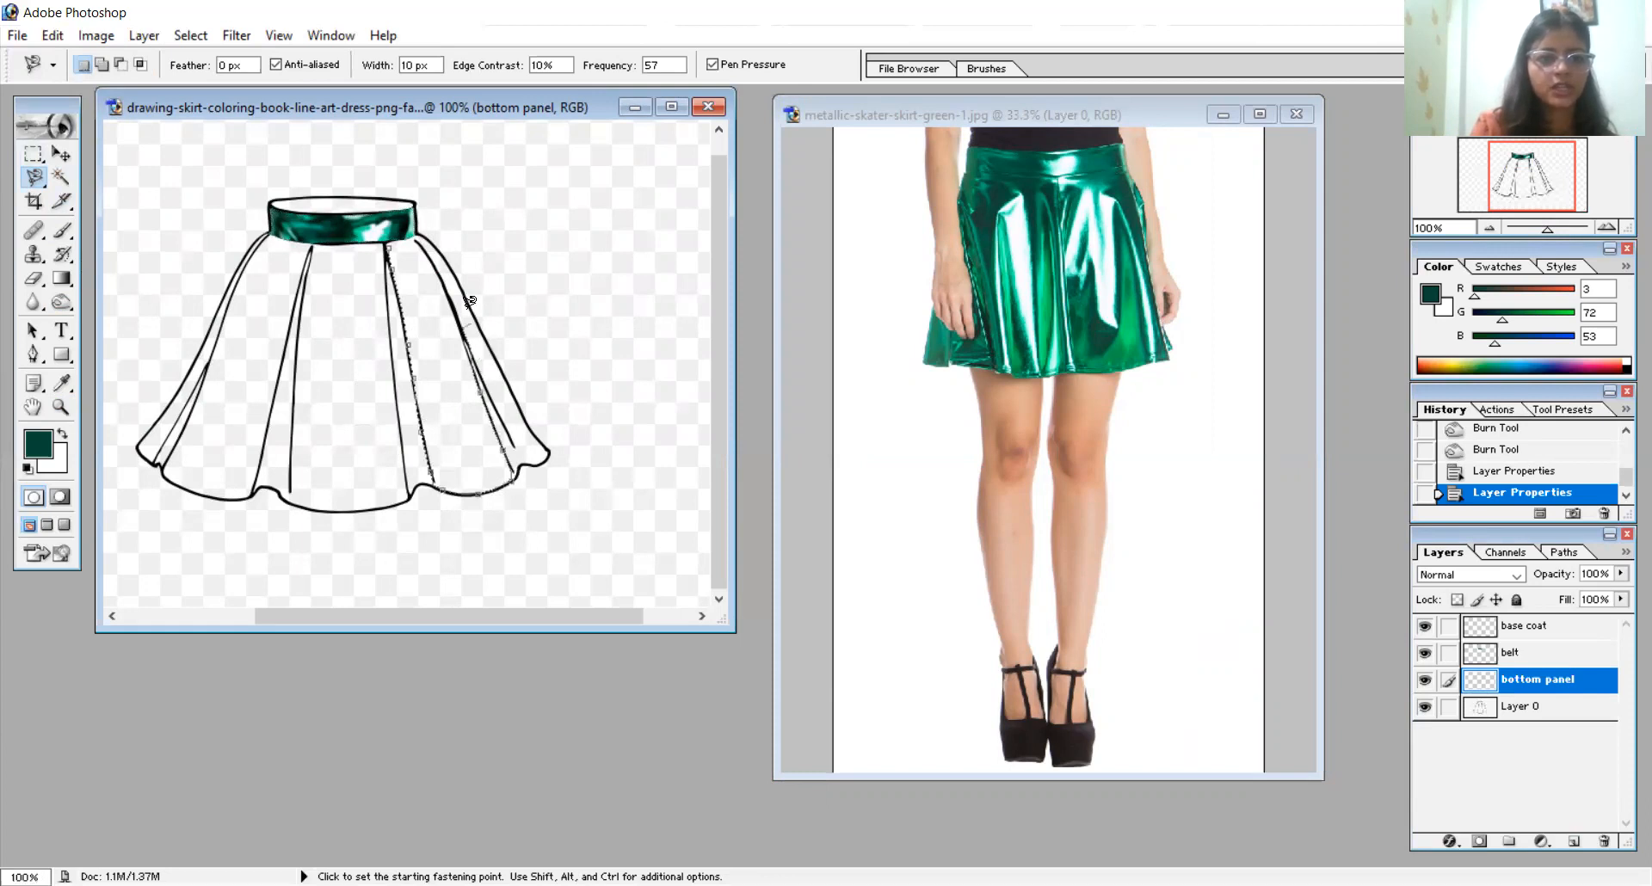
click(388, 245)
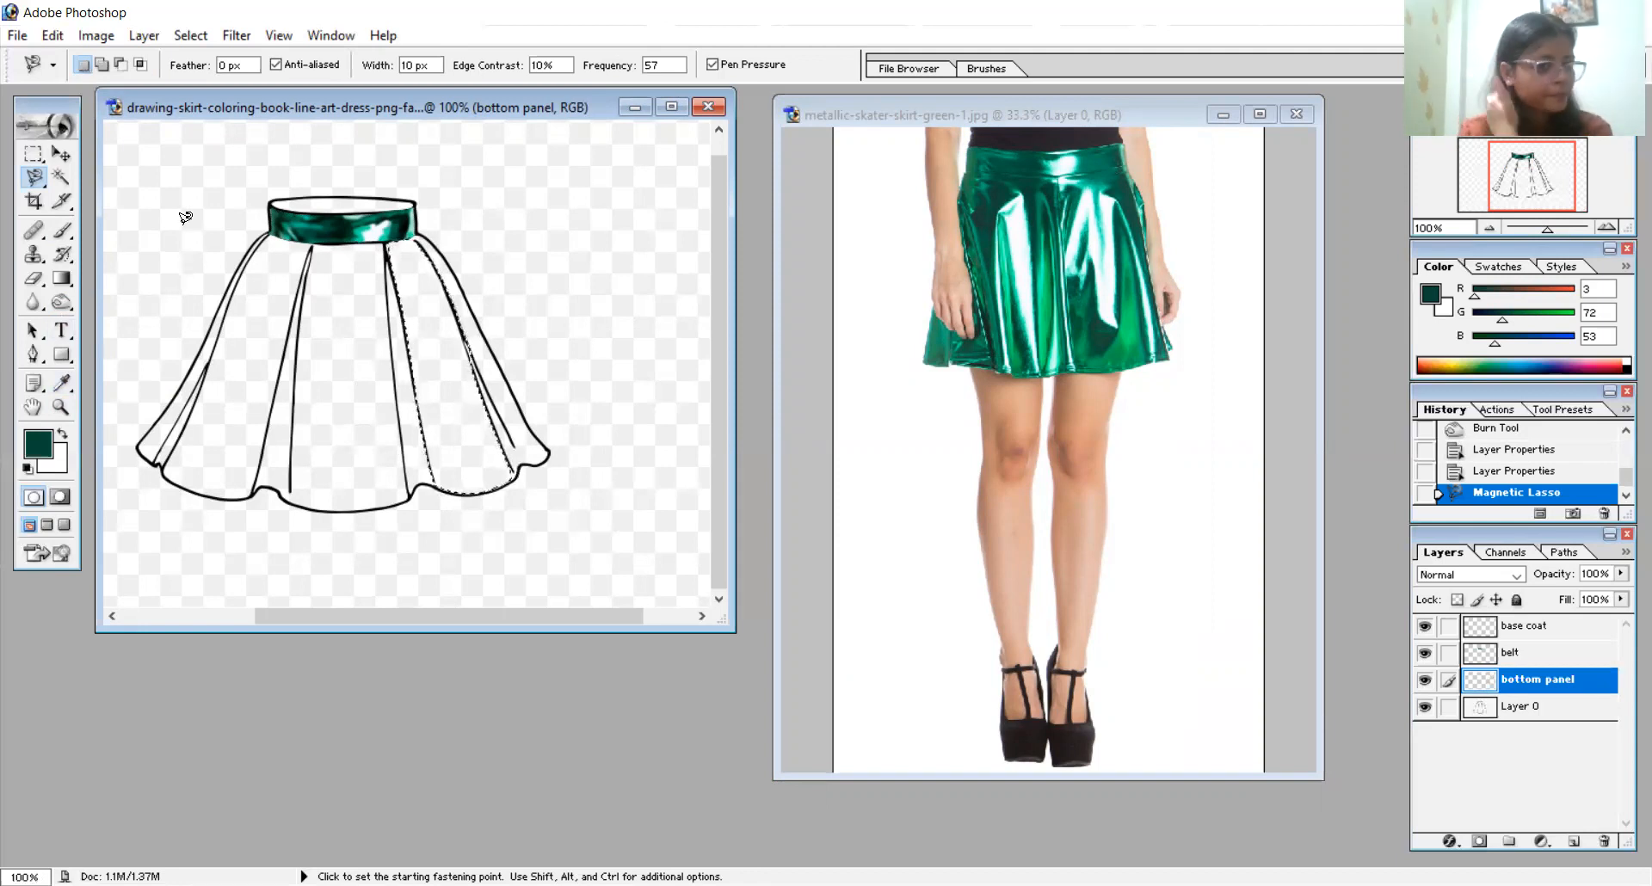
click(66, 386)
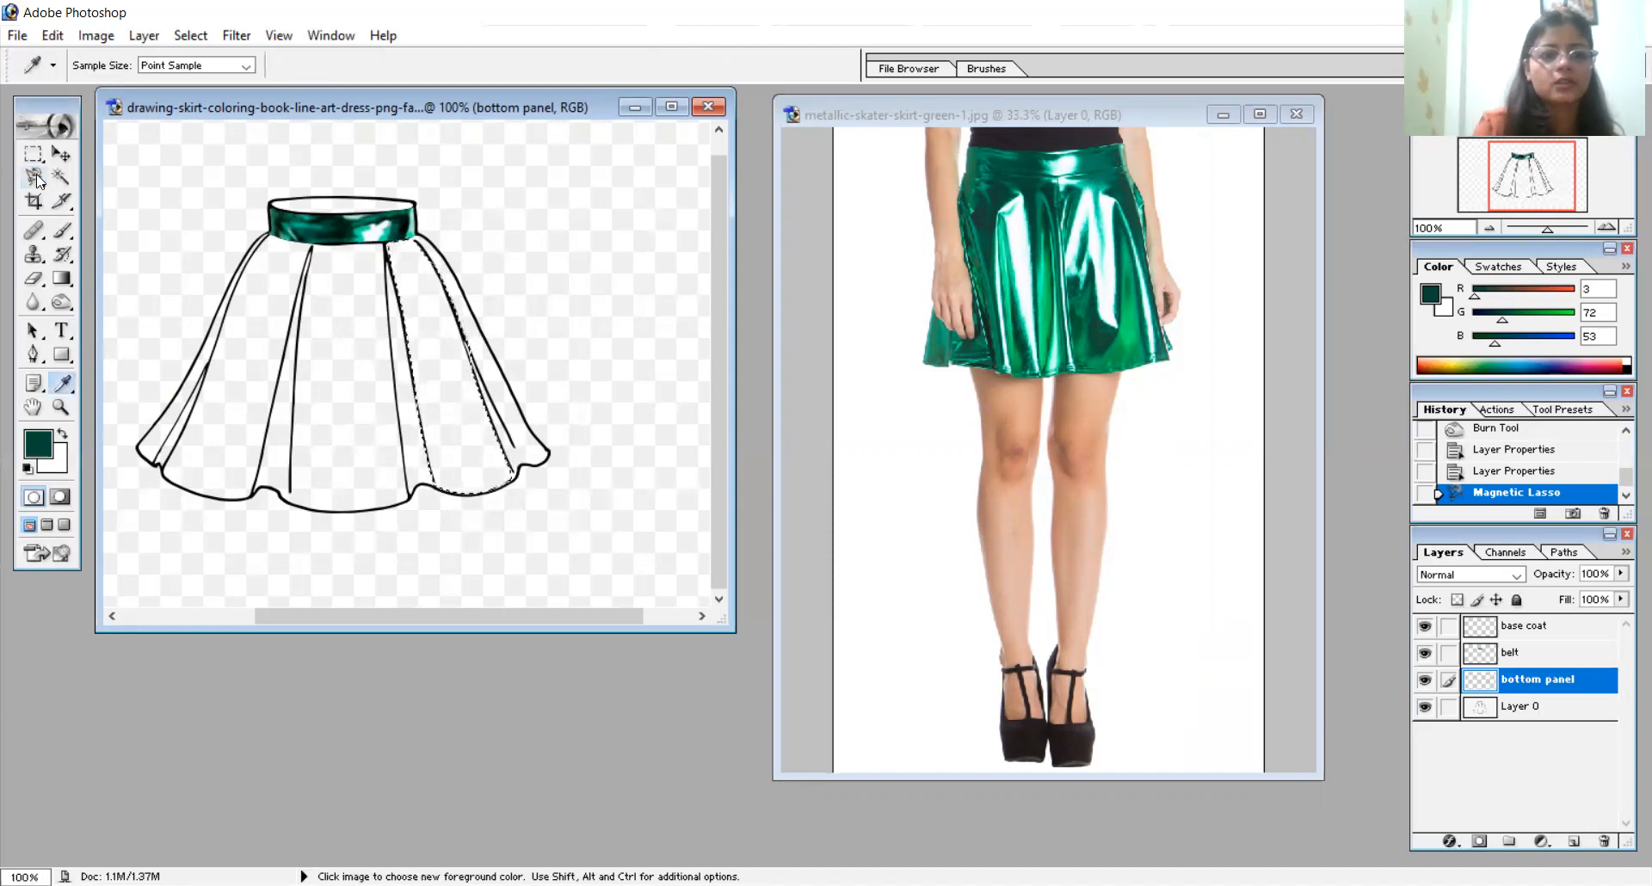
- Select the entire skirt body below the waistband, following its side edges and wavy hem with the Magnetic Lasso
click(36, 178)
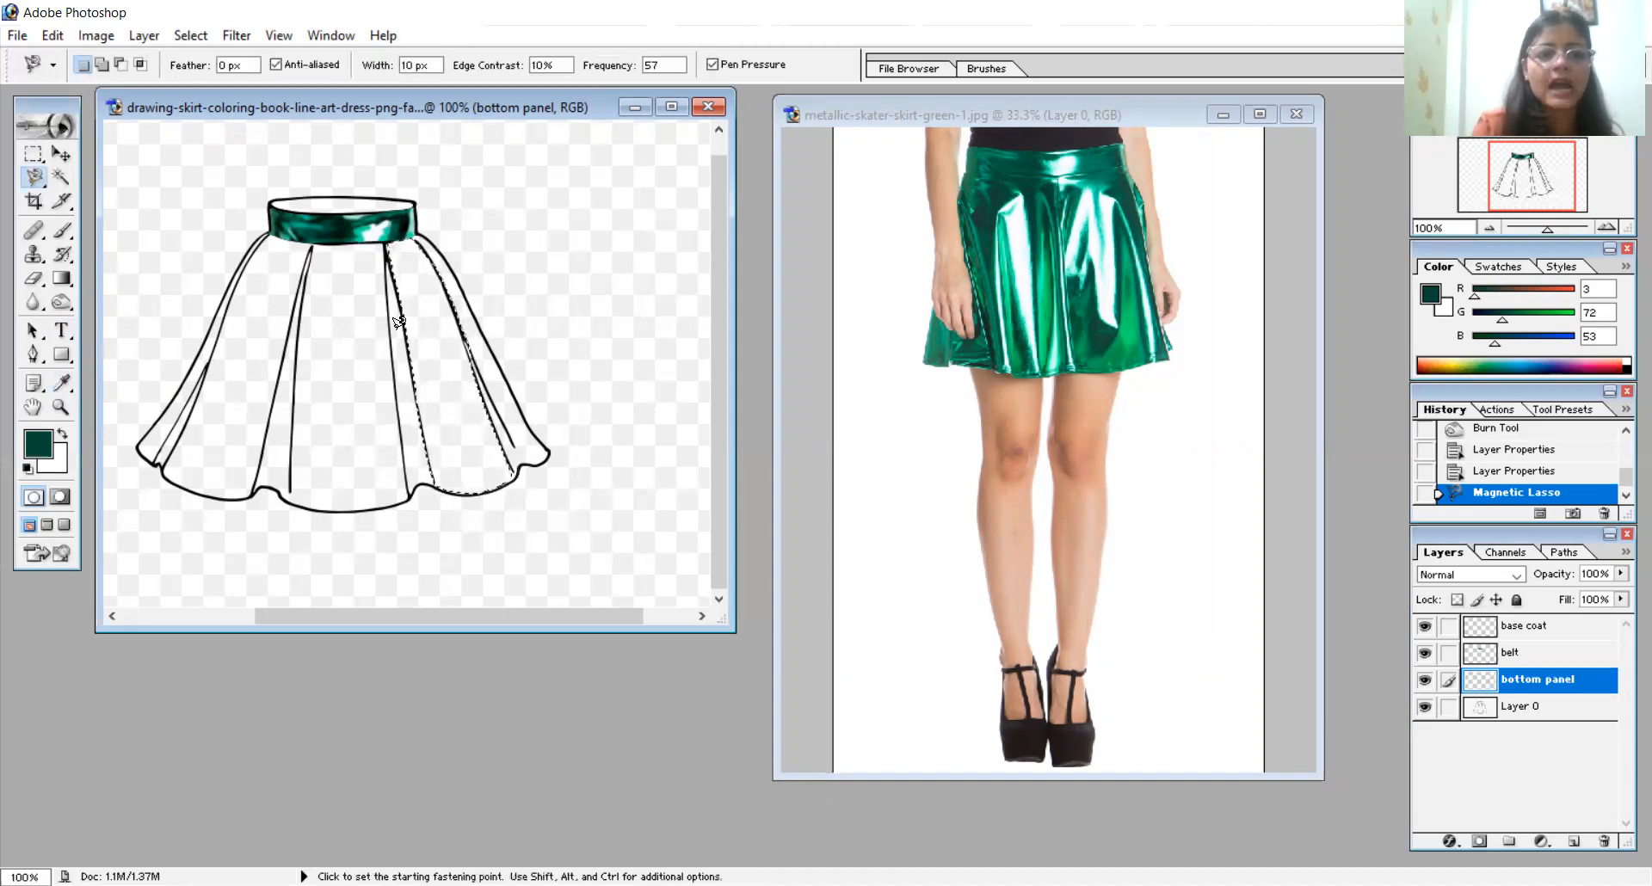
click(264, 231)
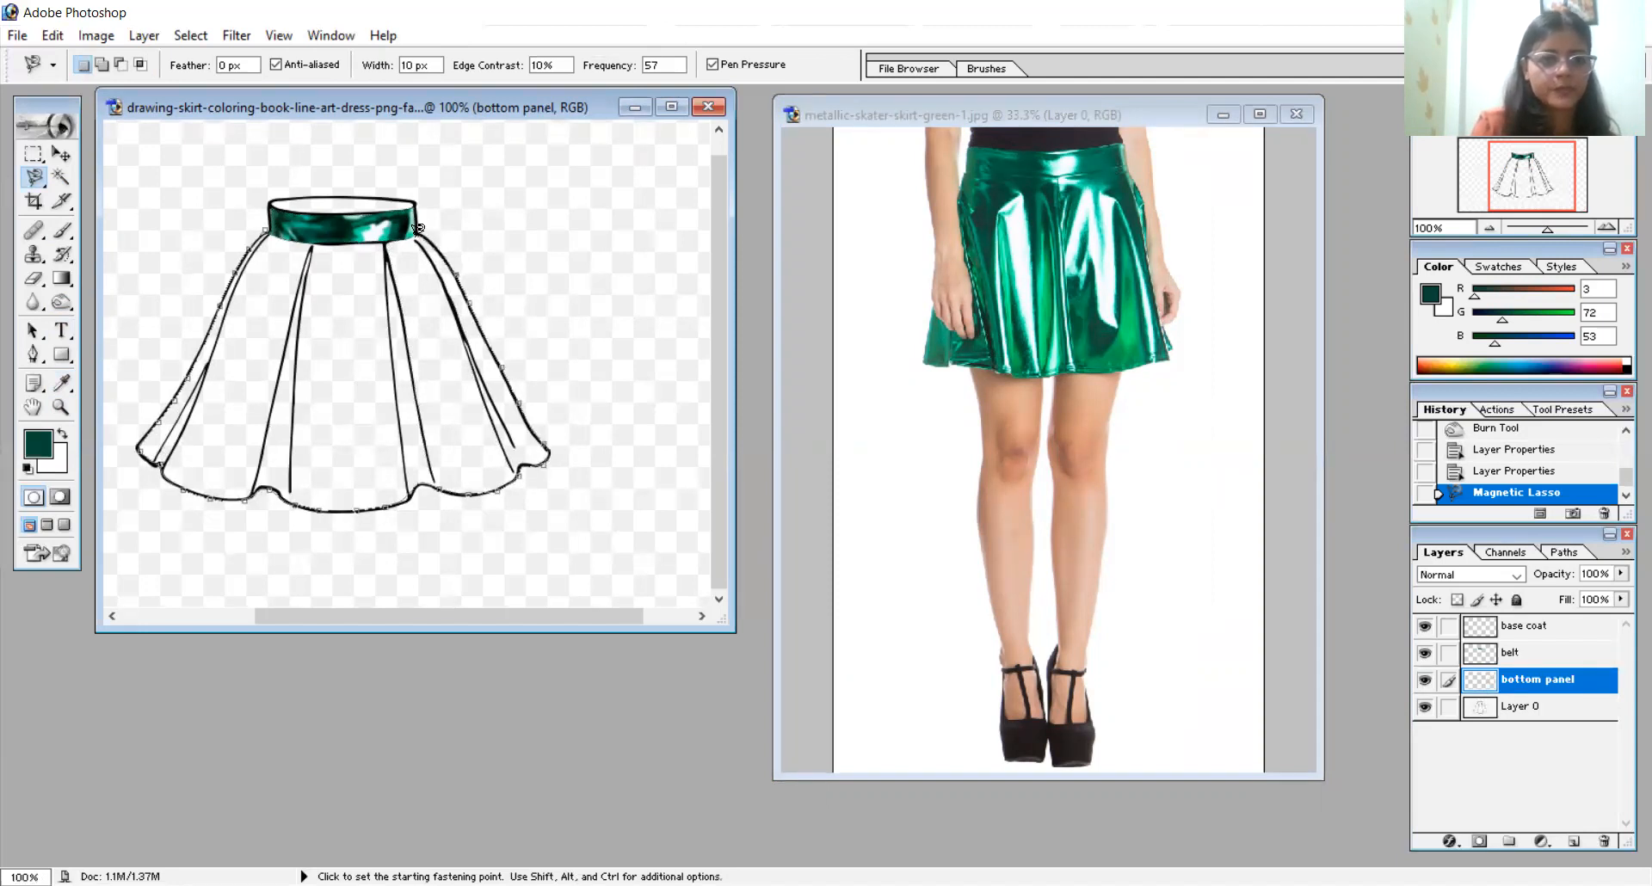
click(265, 225)
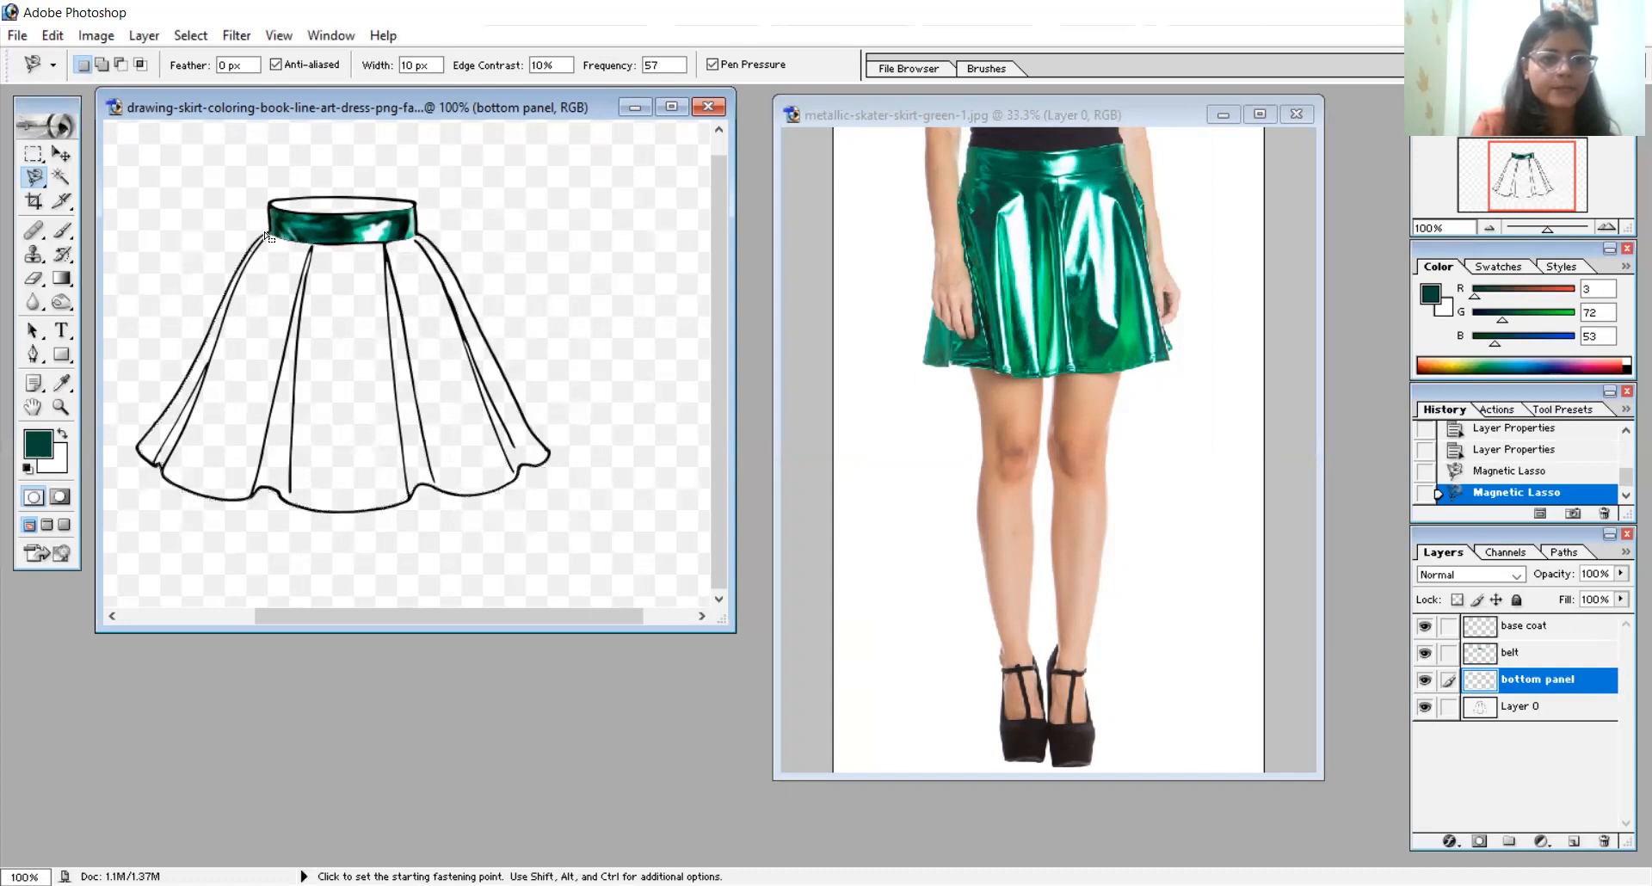
- Sample a dark green from the upper part of the photo skirt and paint the selected skirt body solid with an 88 px brush
click(63, 382)
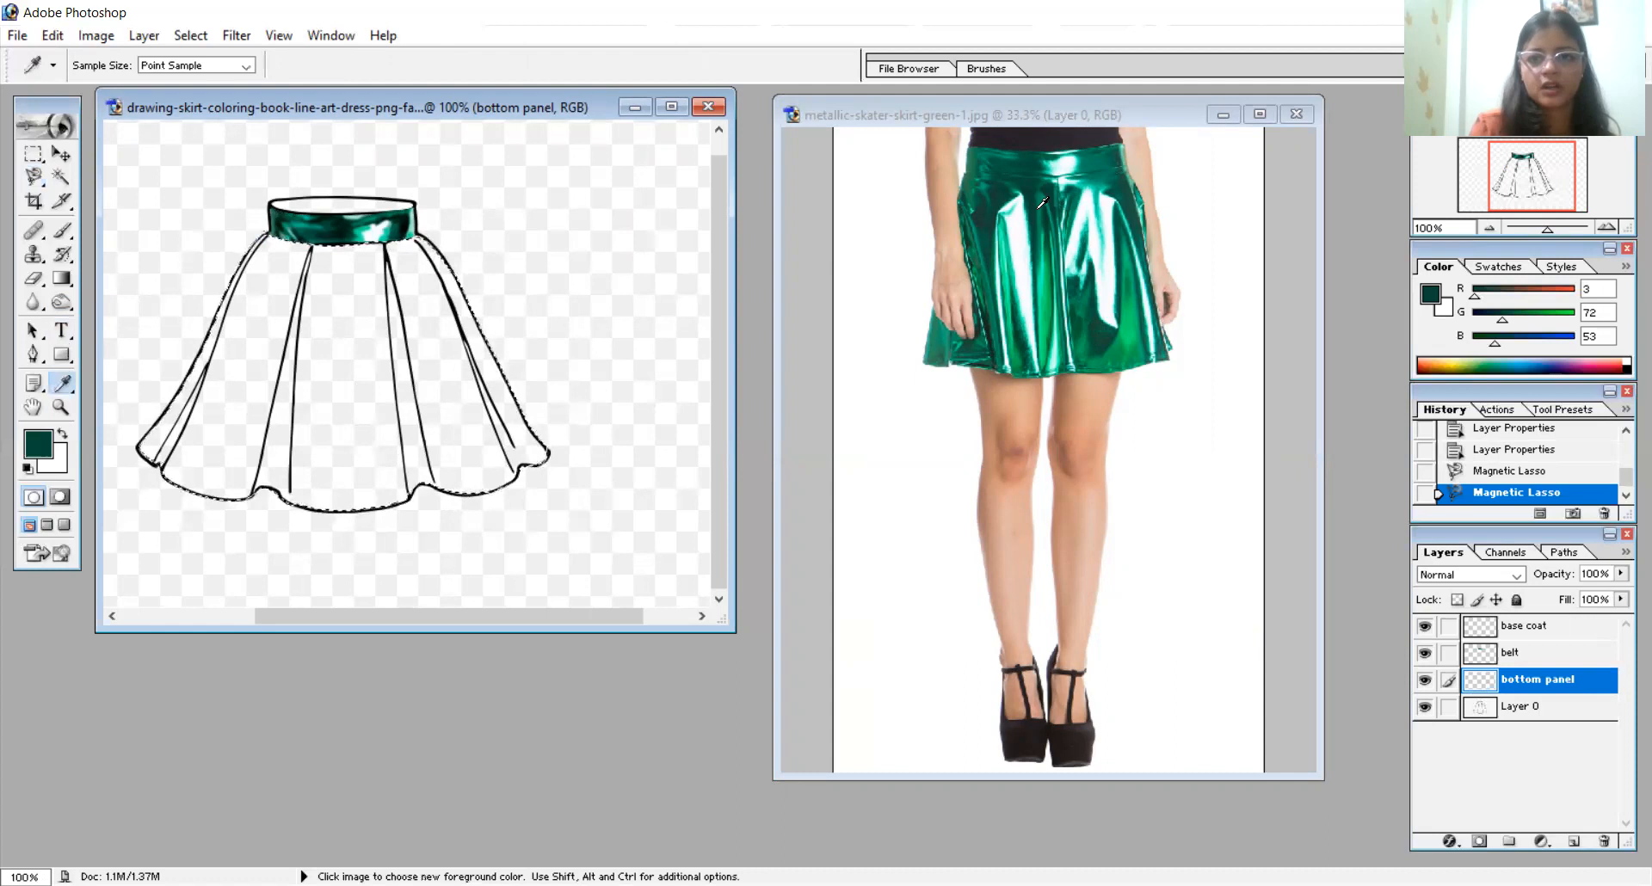
click(1037, 201)
click(61, 230)
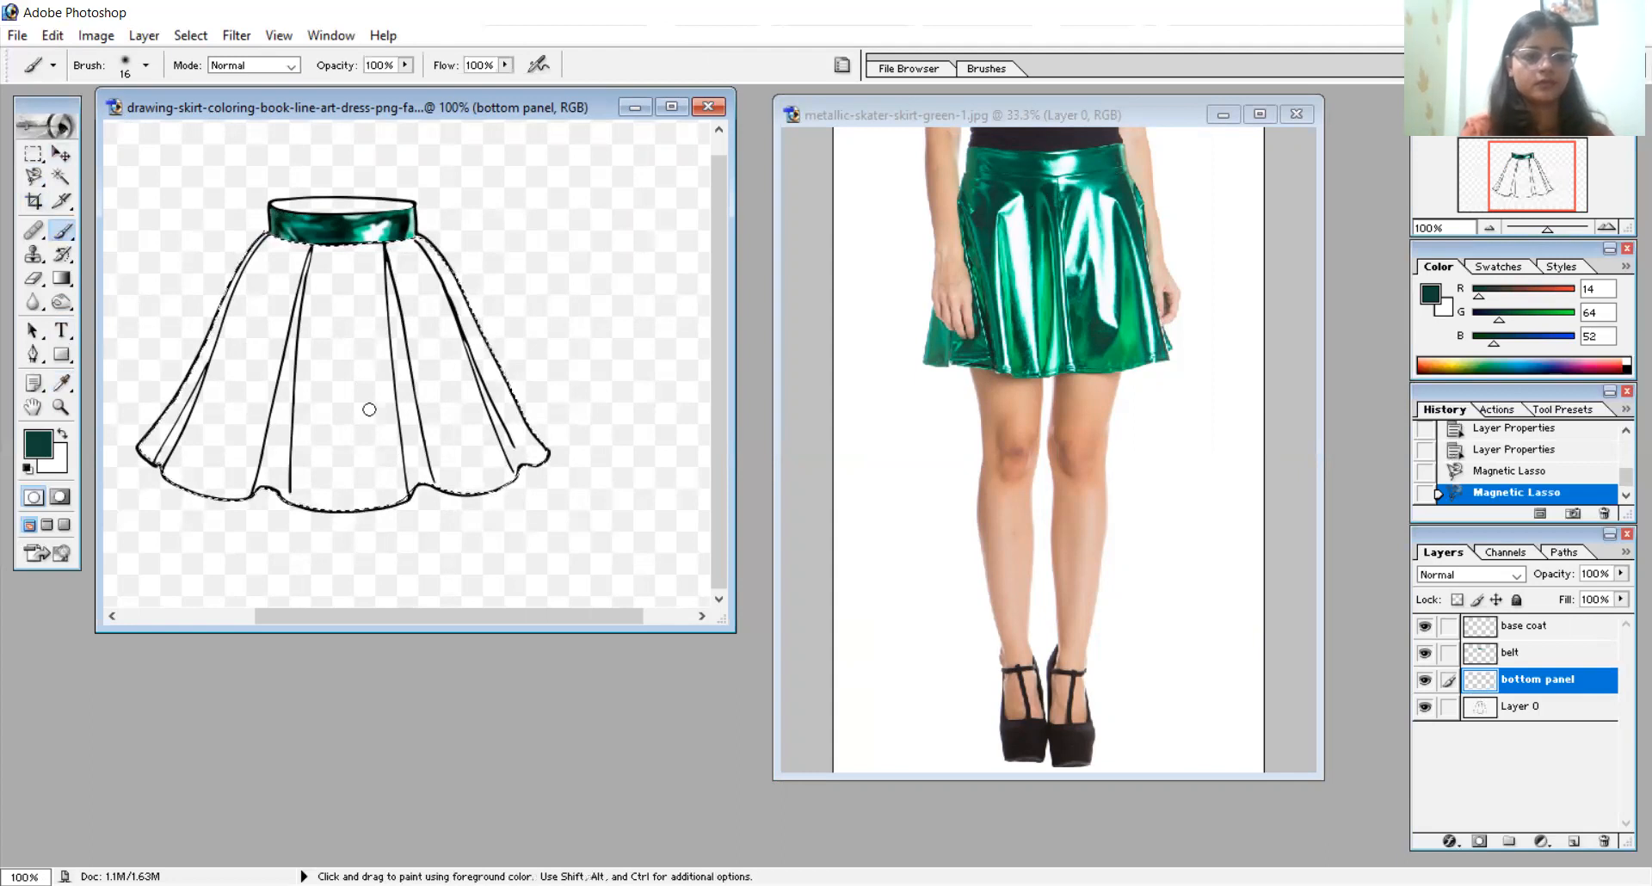
right_click(369, 410)
text(88)
mouse_move(318, 269)
mouse_down()
mouse_move(191, 437)
mouse_move(365, 411)
mouse_up()
drag(513, 398, 619, 417)
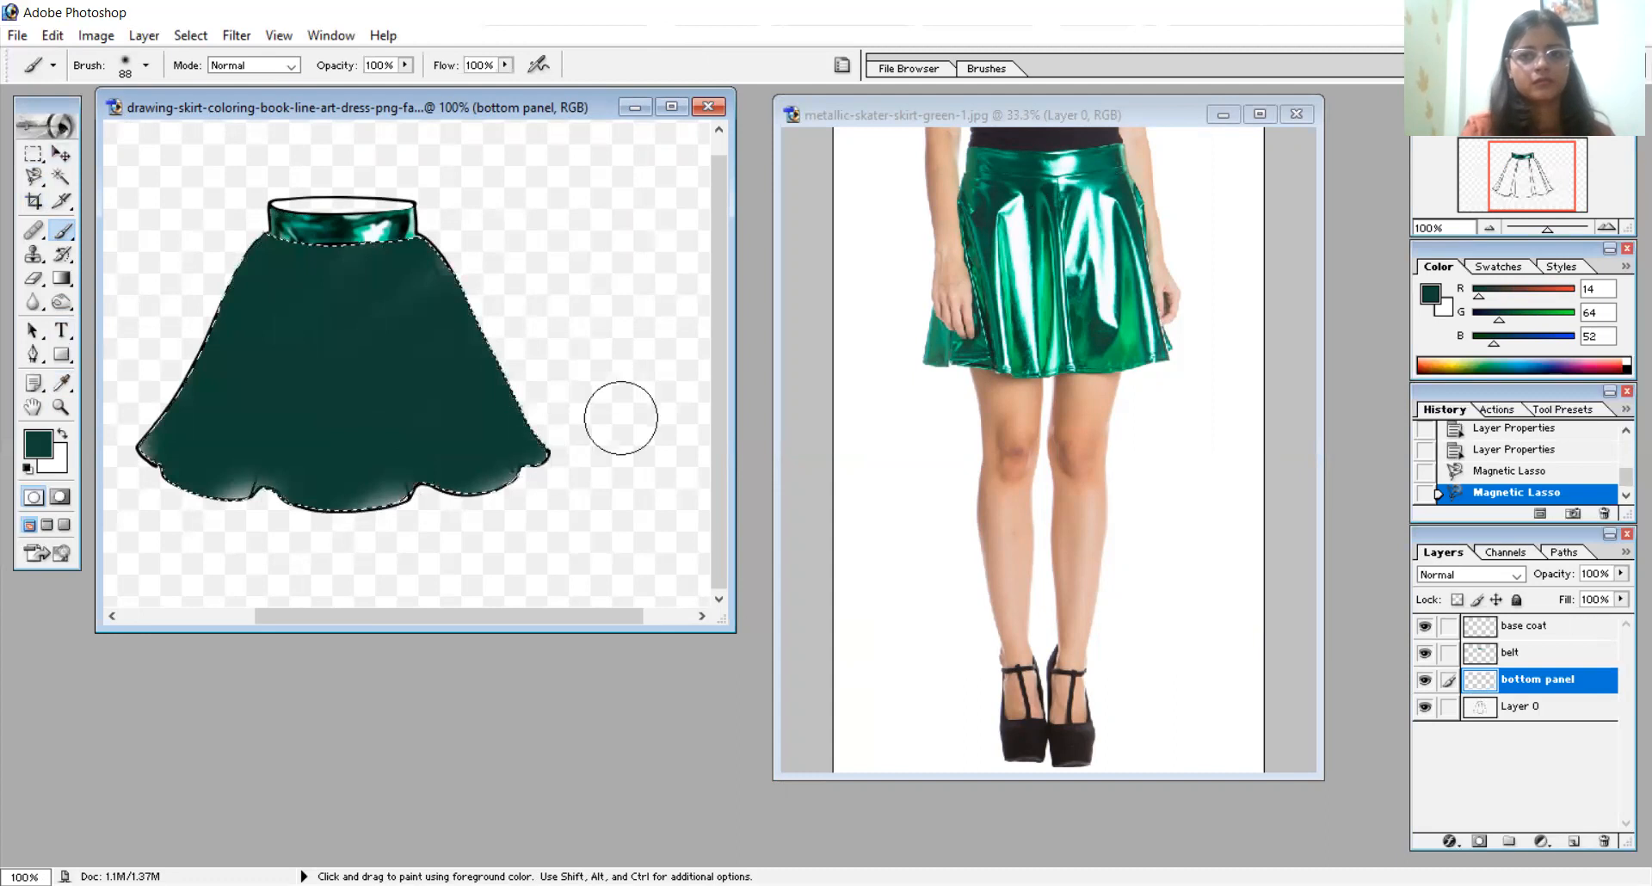
mouse_move(458, 375)
mouse_down()
mouse_move(210, 376)
mouse_move(461, 351)
mouse_up()
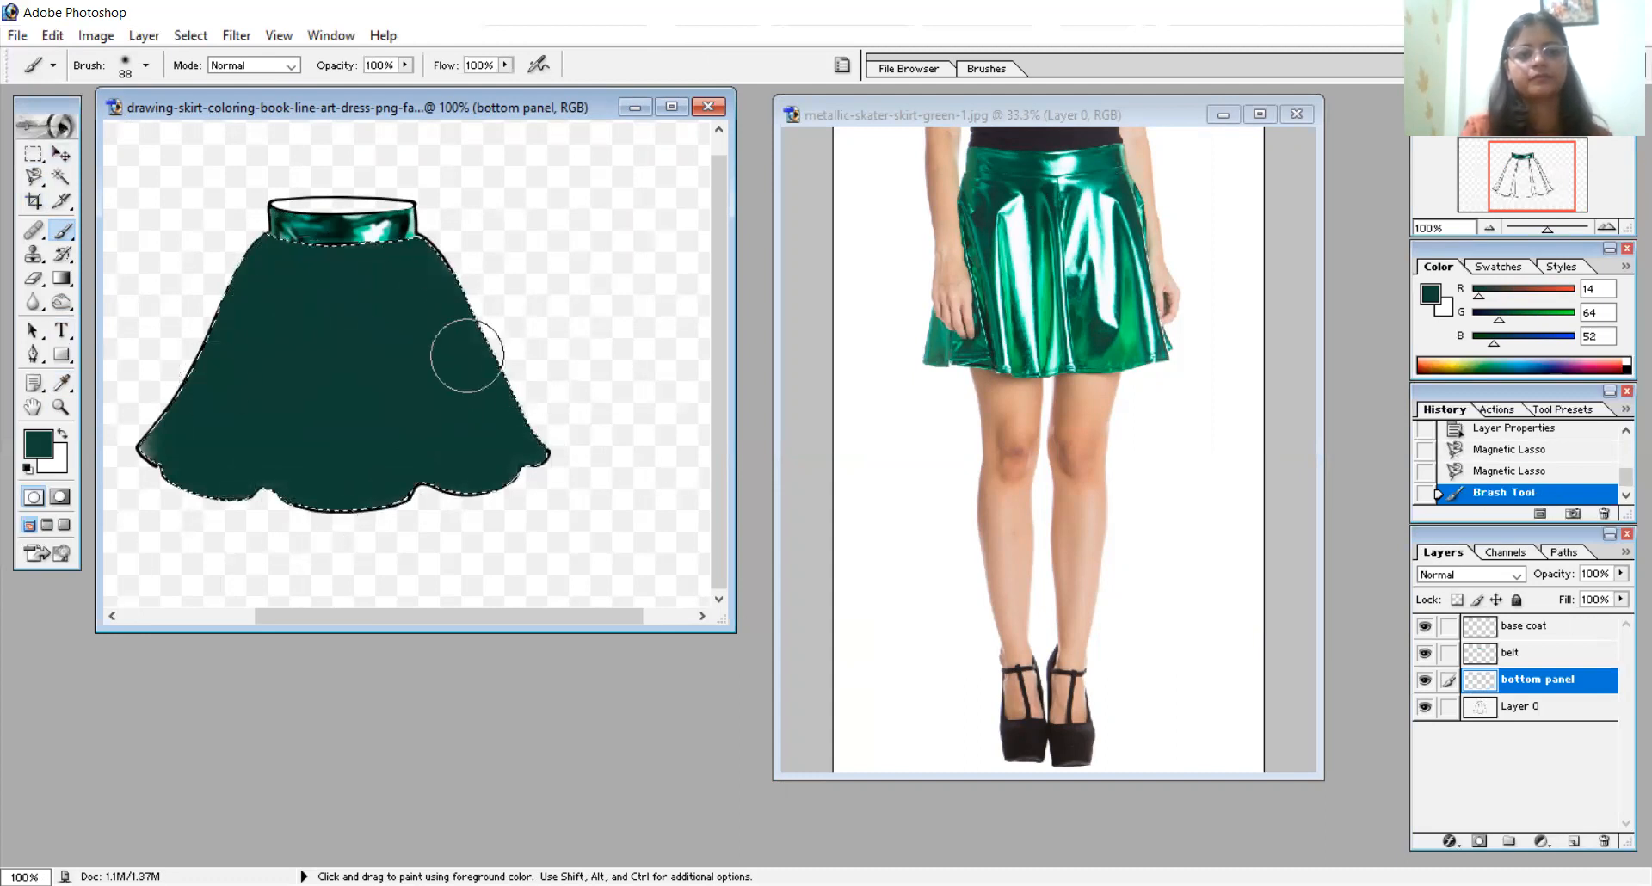
click(329, 132)
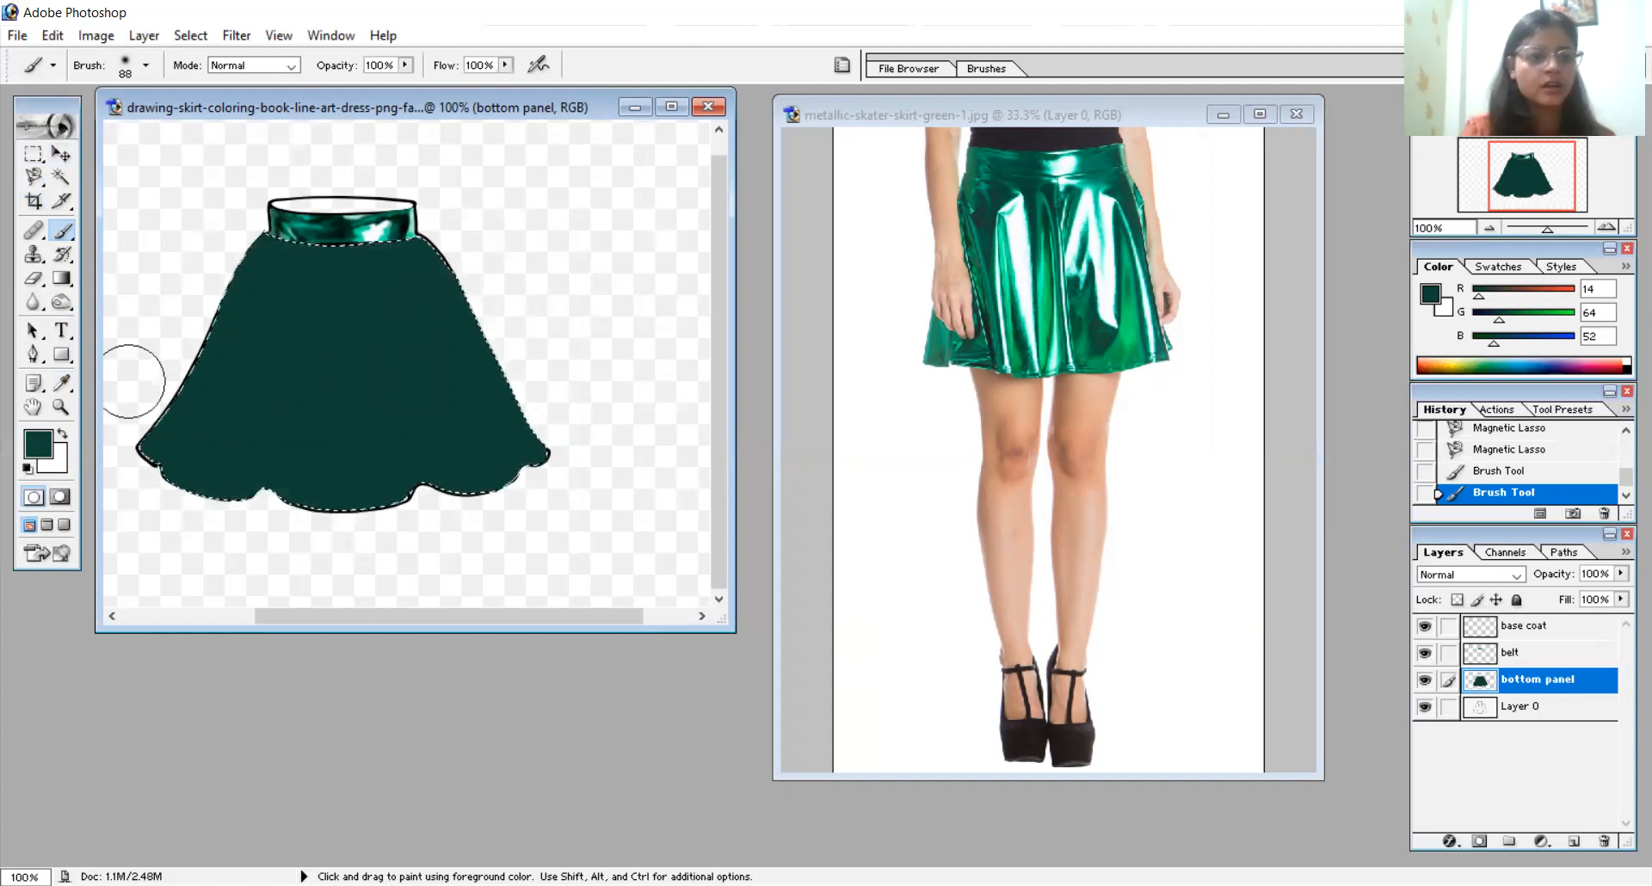
- Sample a bright green from the middle of the photo skirt and paint broad fold streaks on the drawn skirt's lower half with a 19 px brush
click(64, 384)
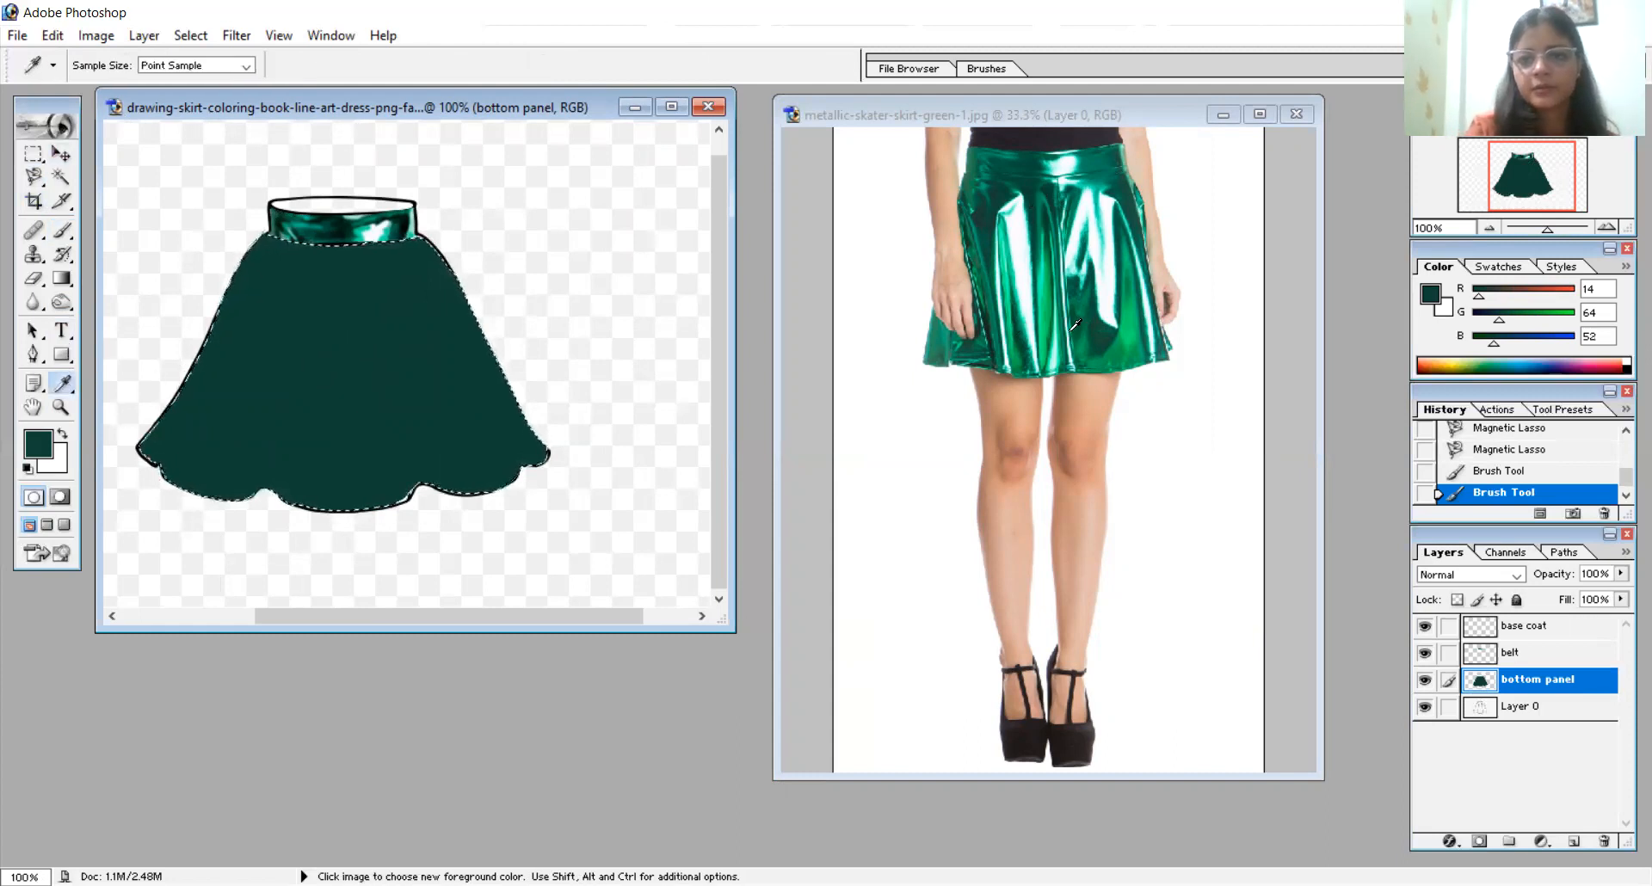
click(1052, 308)
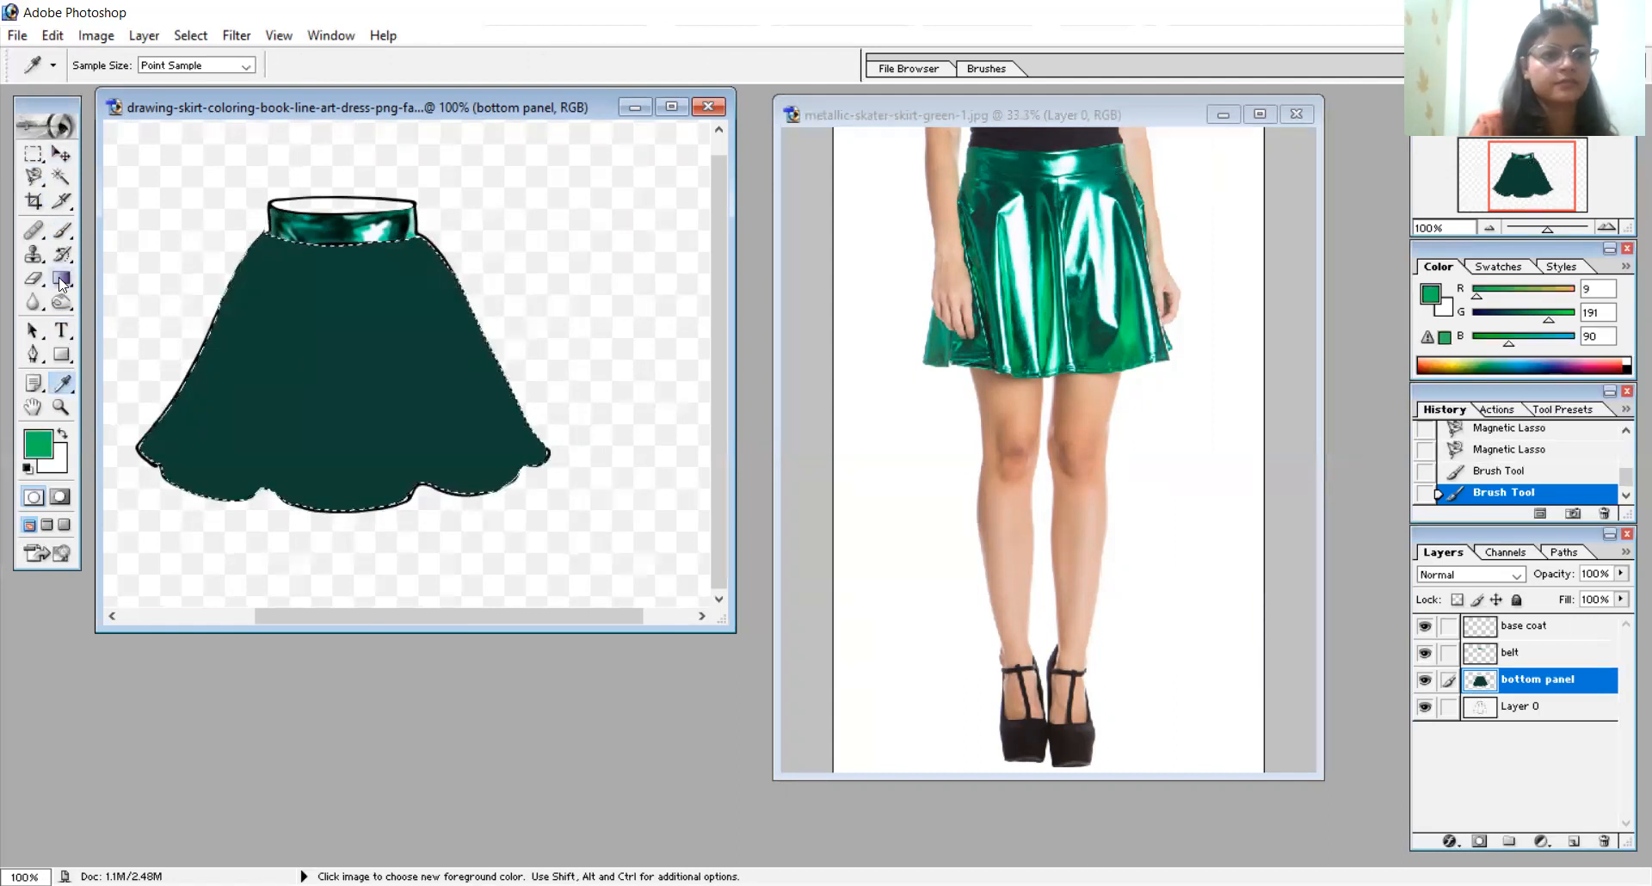
click(66, 229)
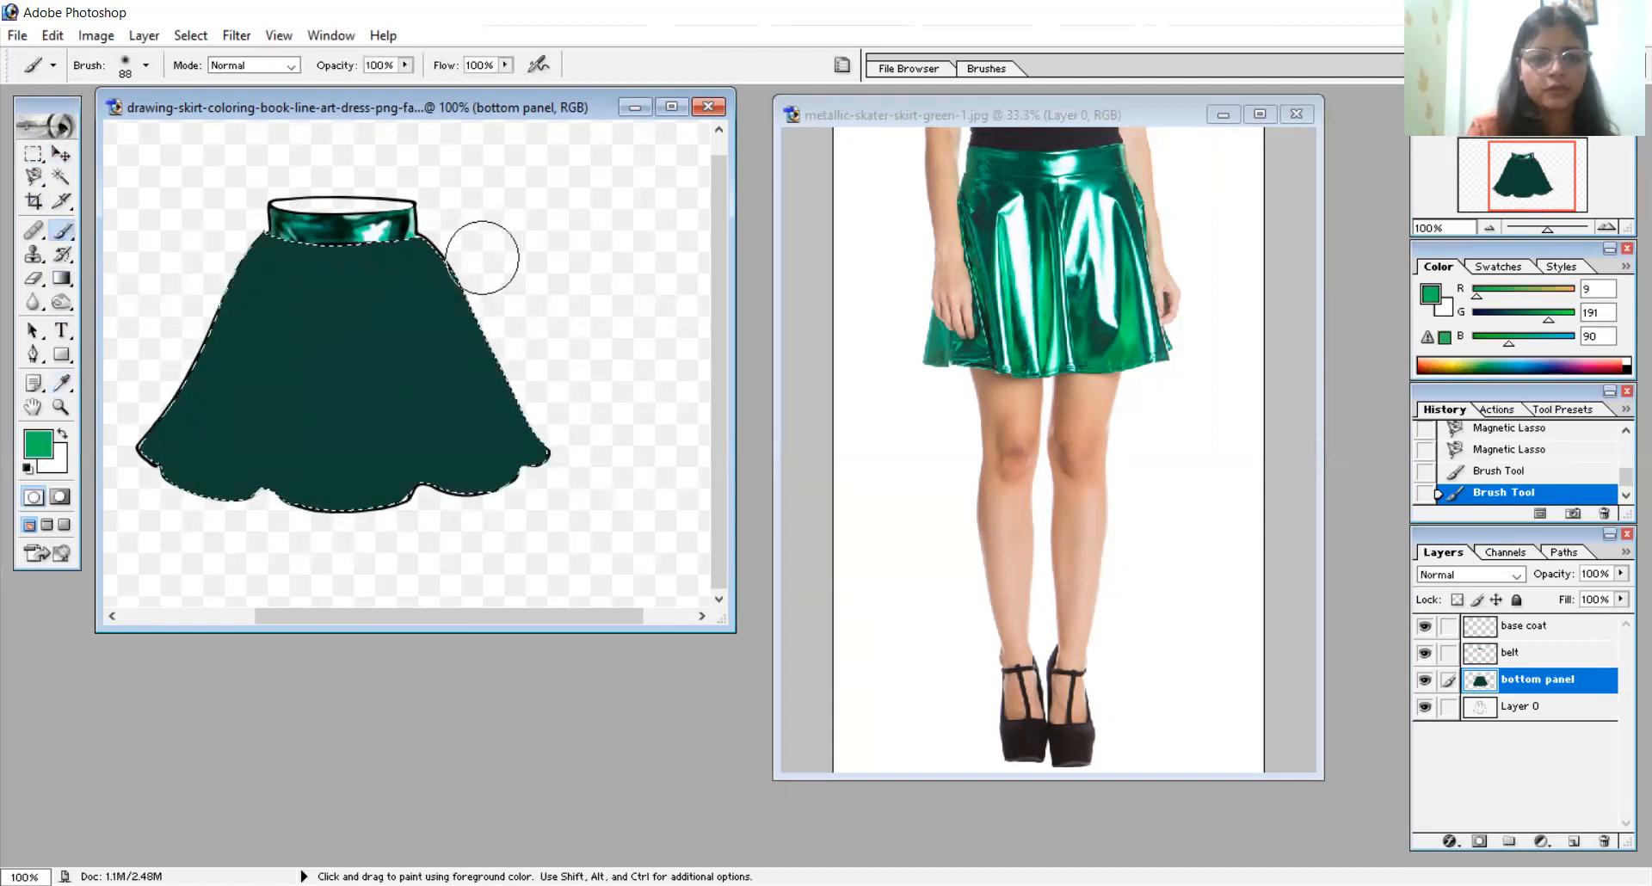
right_click(490, 256)
click(542, 297)
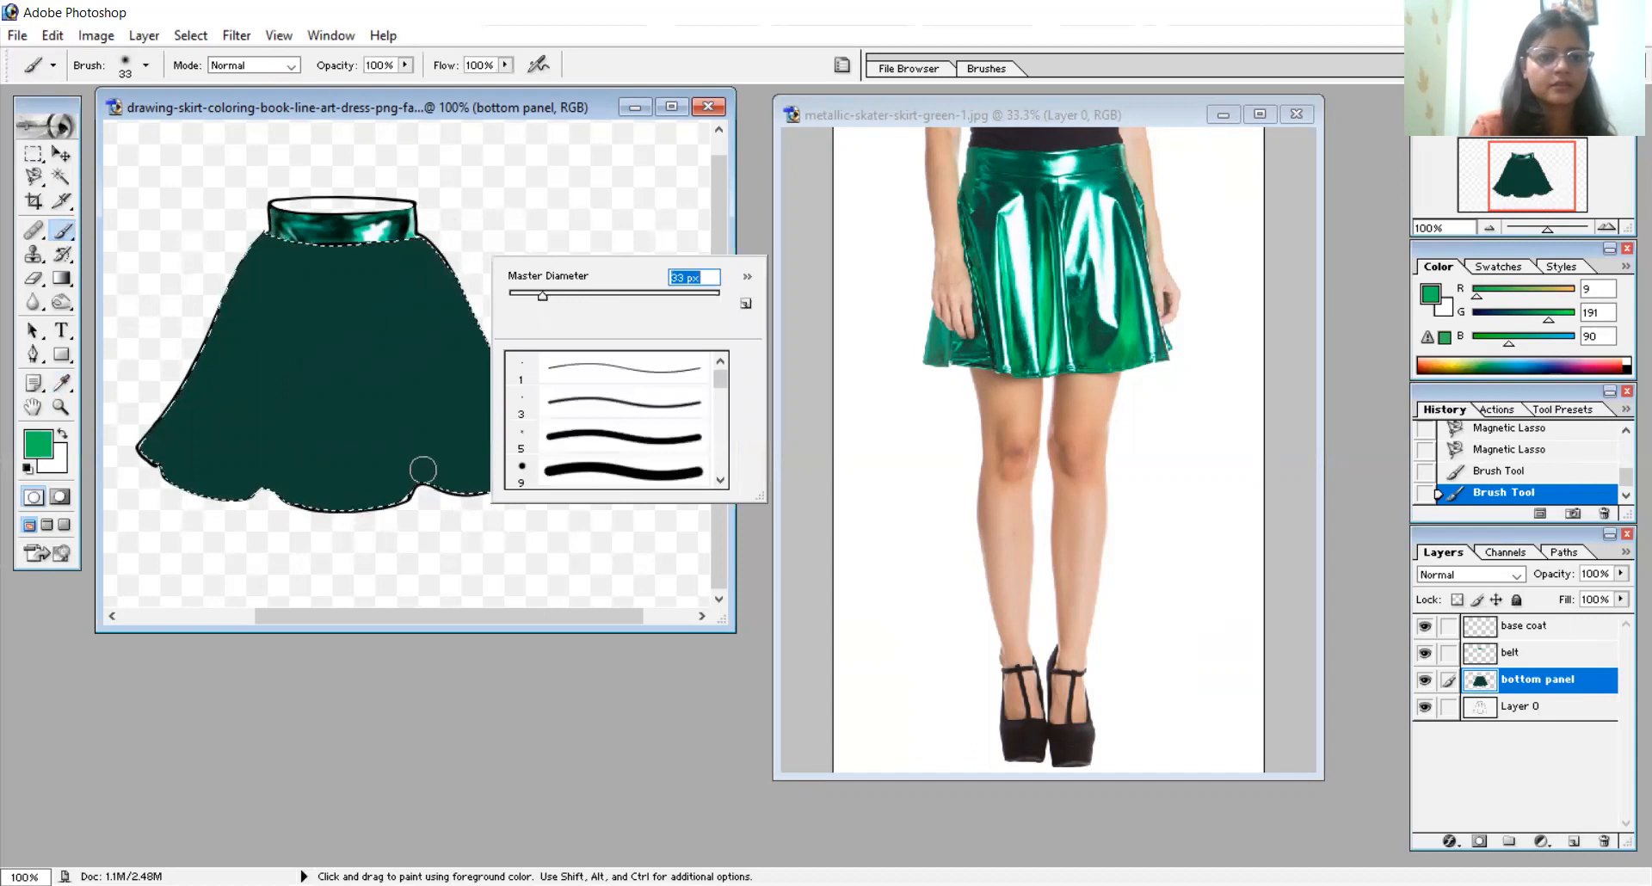
drag(387, 351, 424, 501)
key(ctrl+z)
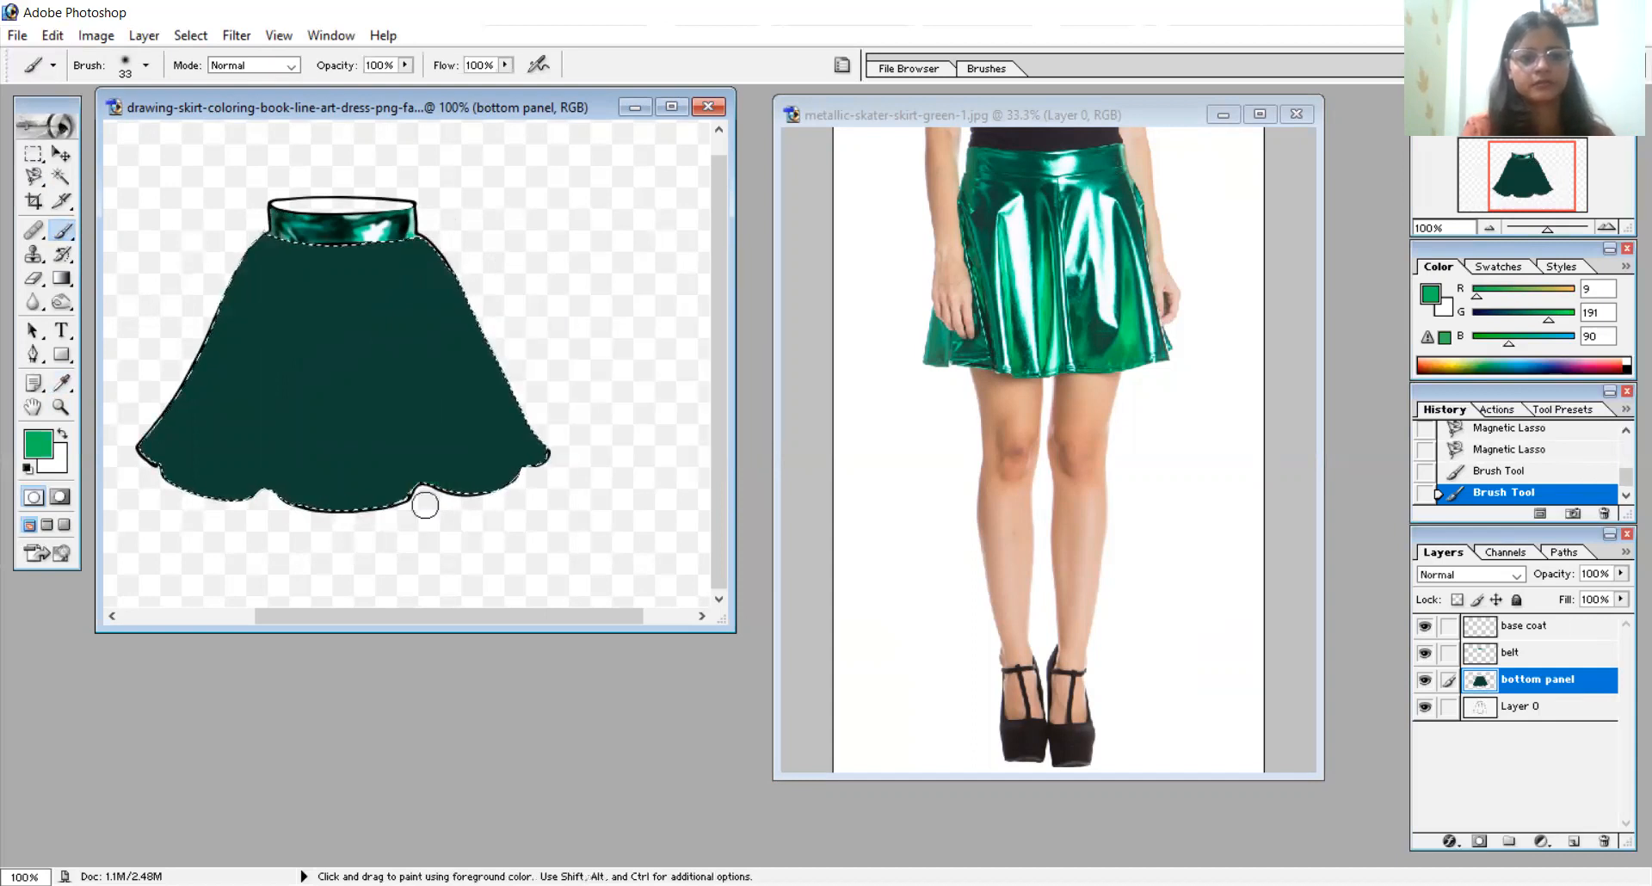
right_click(426, 505)
click(471, 542)
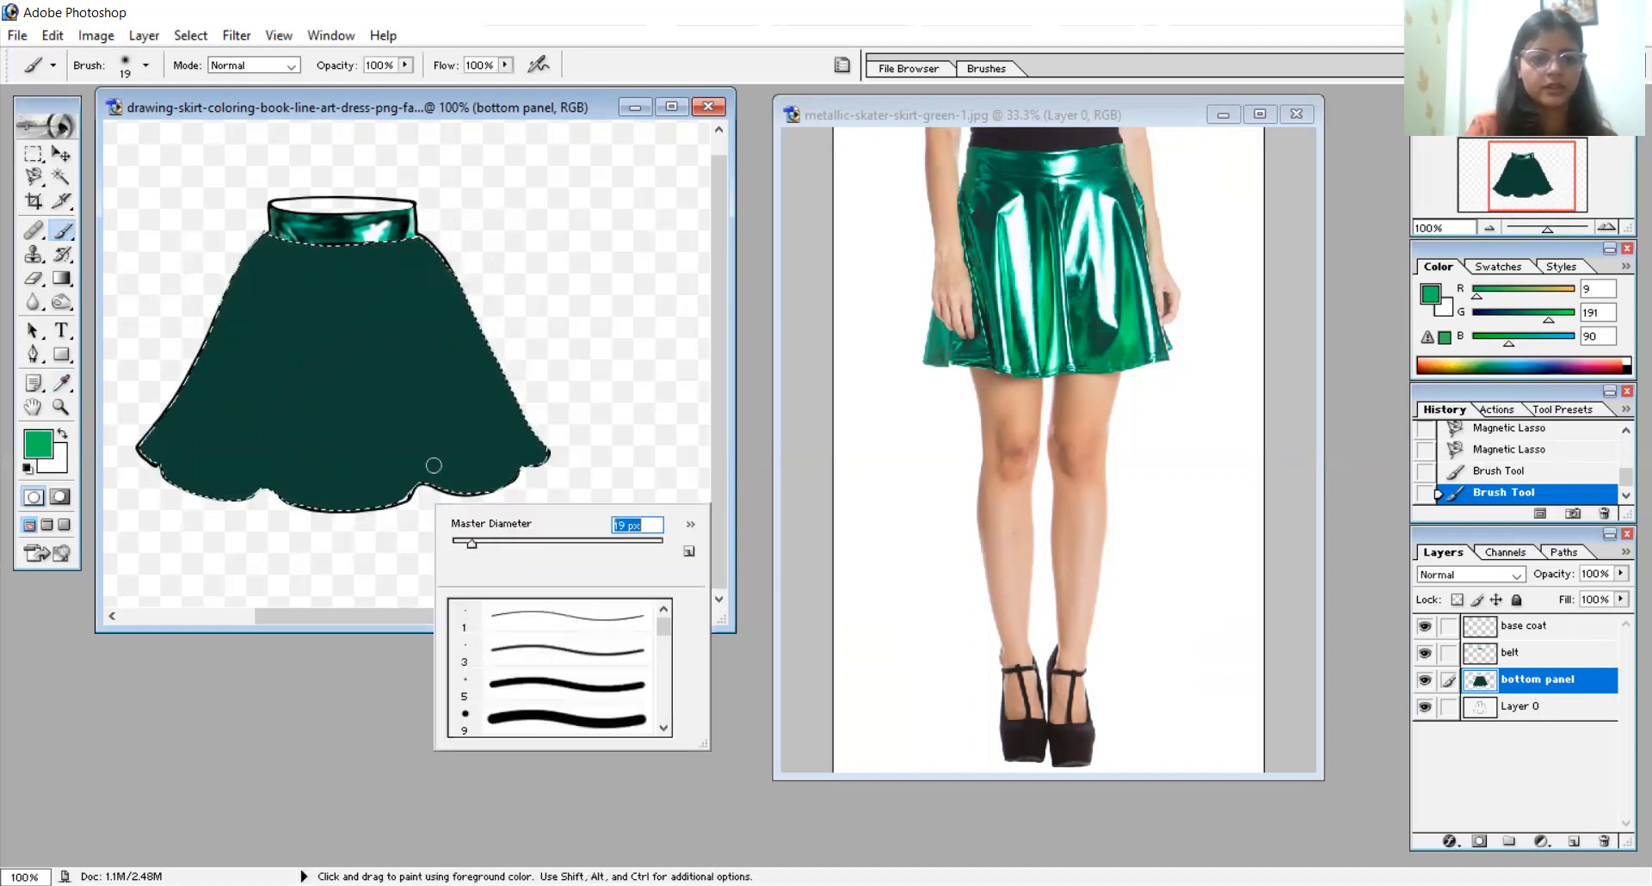
drag(389, 312, 409, 483)
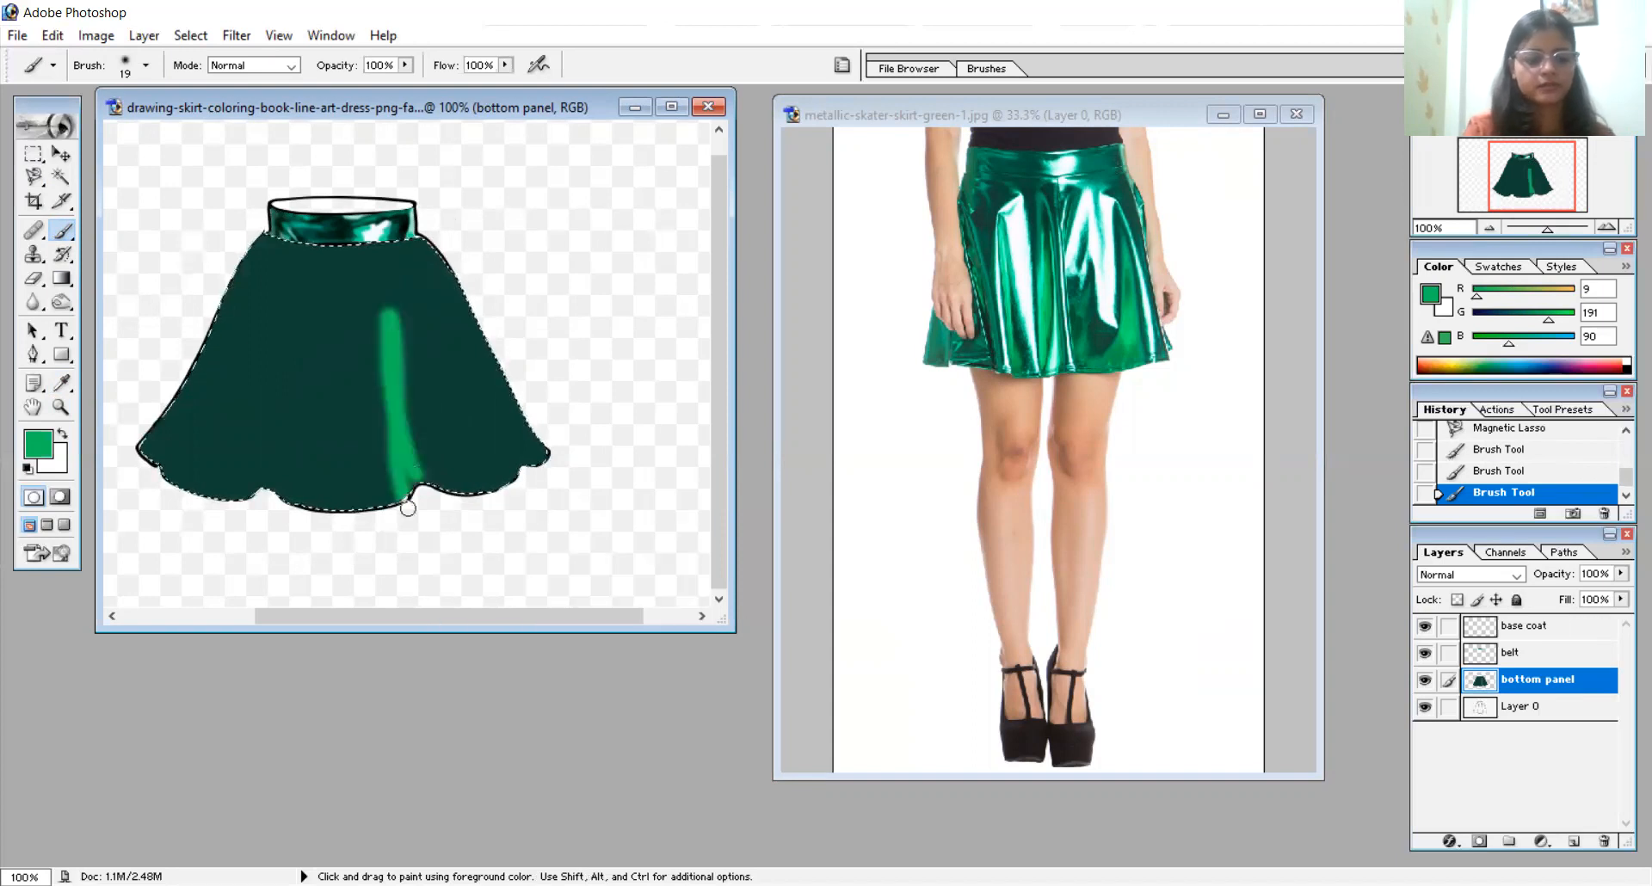
drag(380, 310, 413, 496)
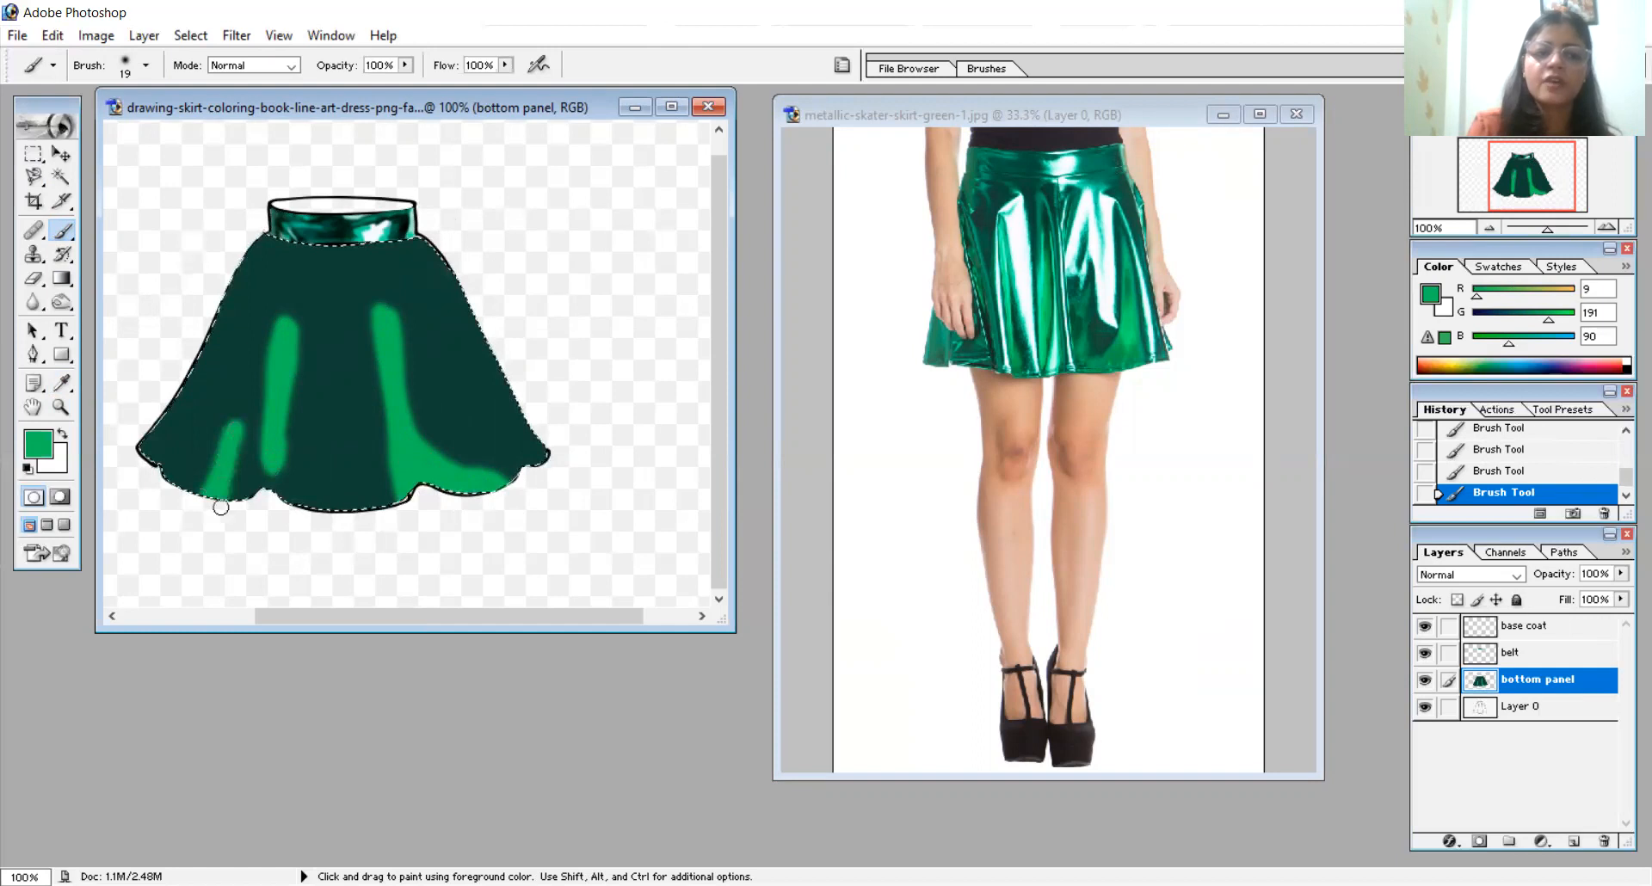
drag(228, 442, 247, 365)
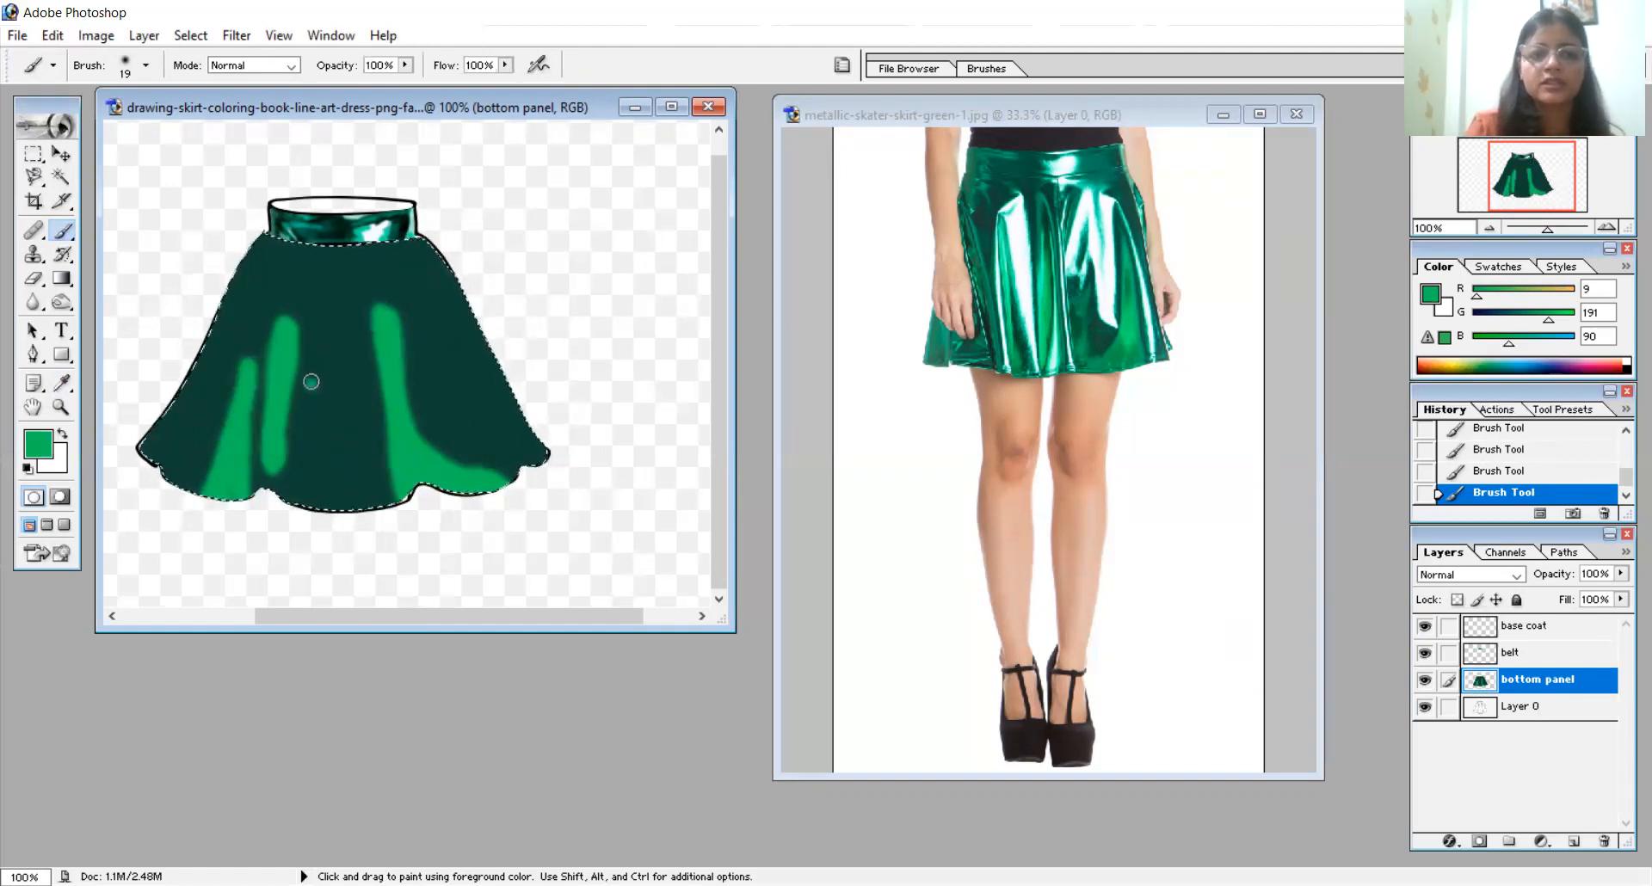
key(ctrl+z)
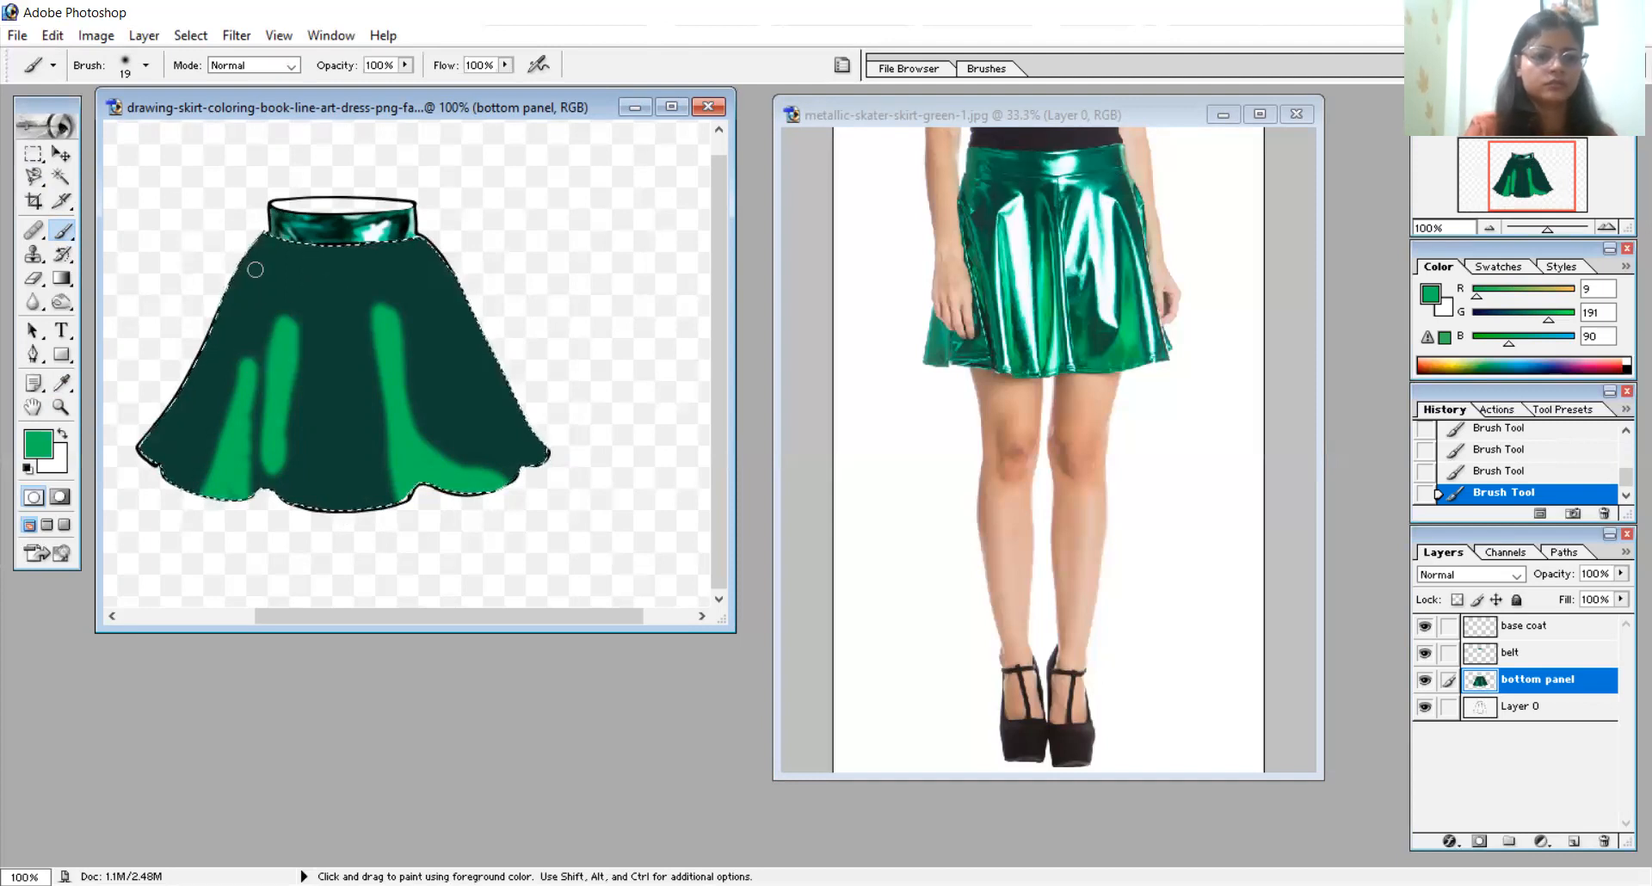
- Paint thin bright green fold lines at the skirt's centre, along both side edges and down from the waistband with an 8 px brush
right_click(257, 269)
drag(295, 309, 290, 309)
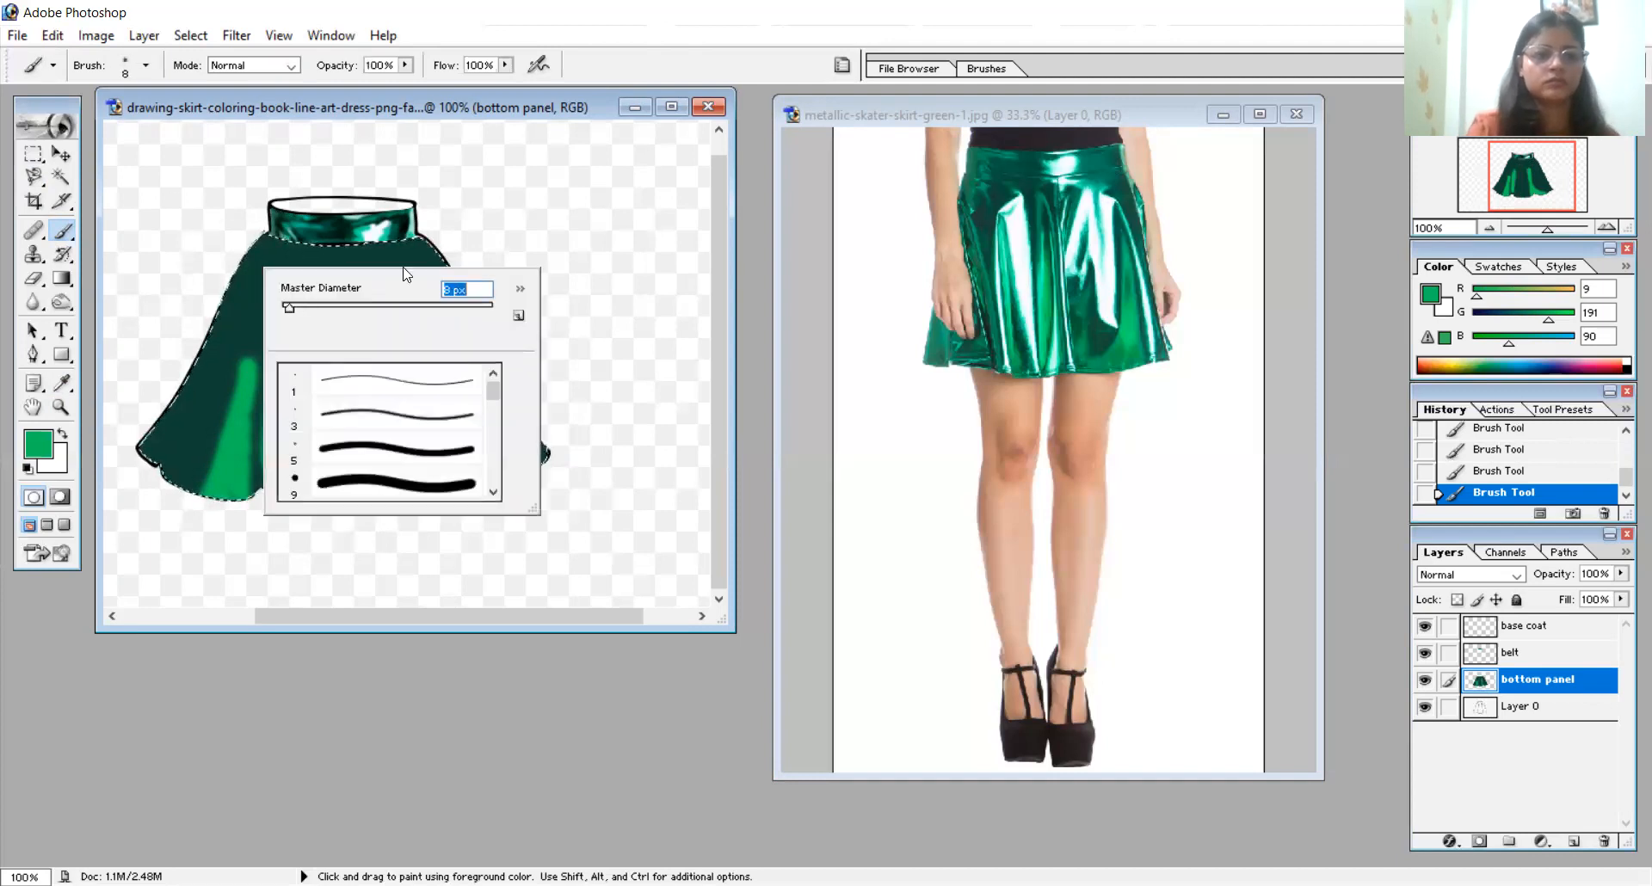
click(504, 242)
drag(317, 415, 326, 309)
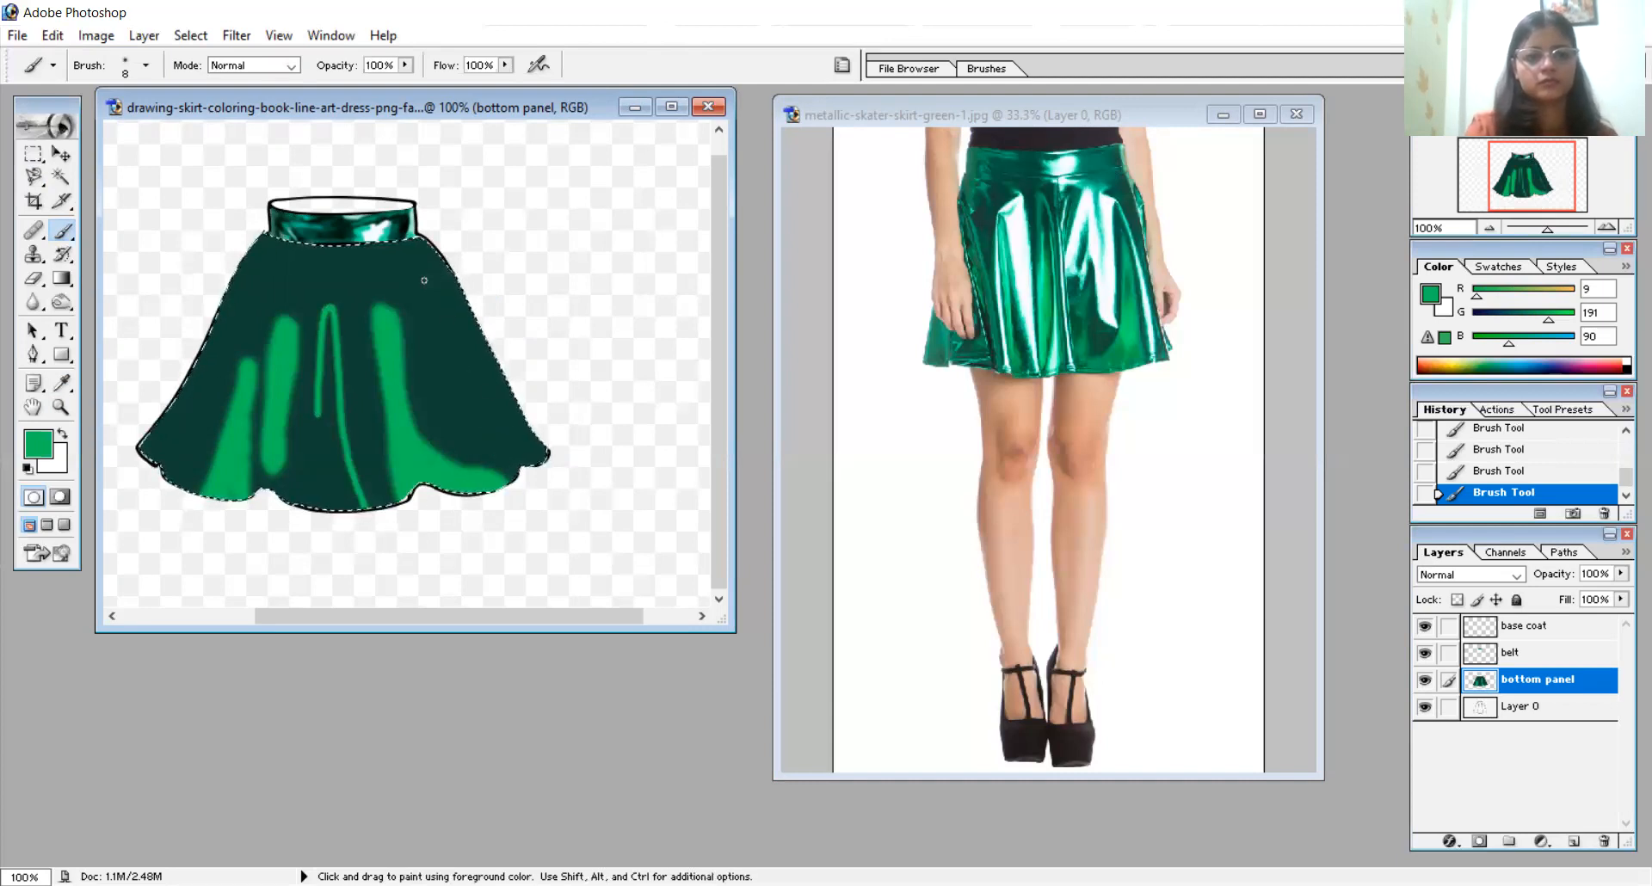
key(ctrl+z)
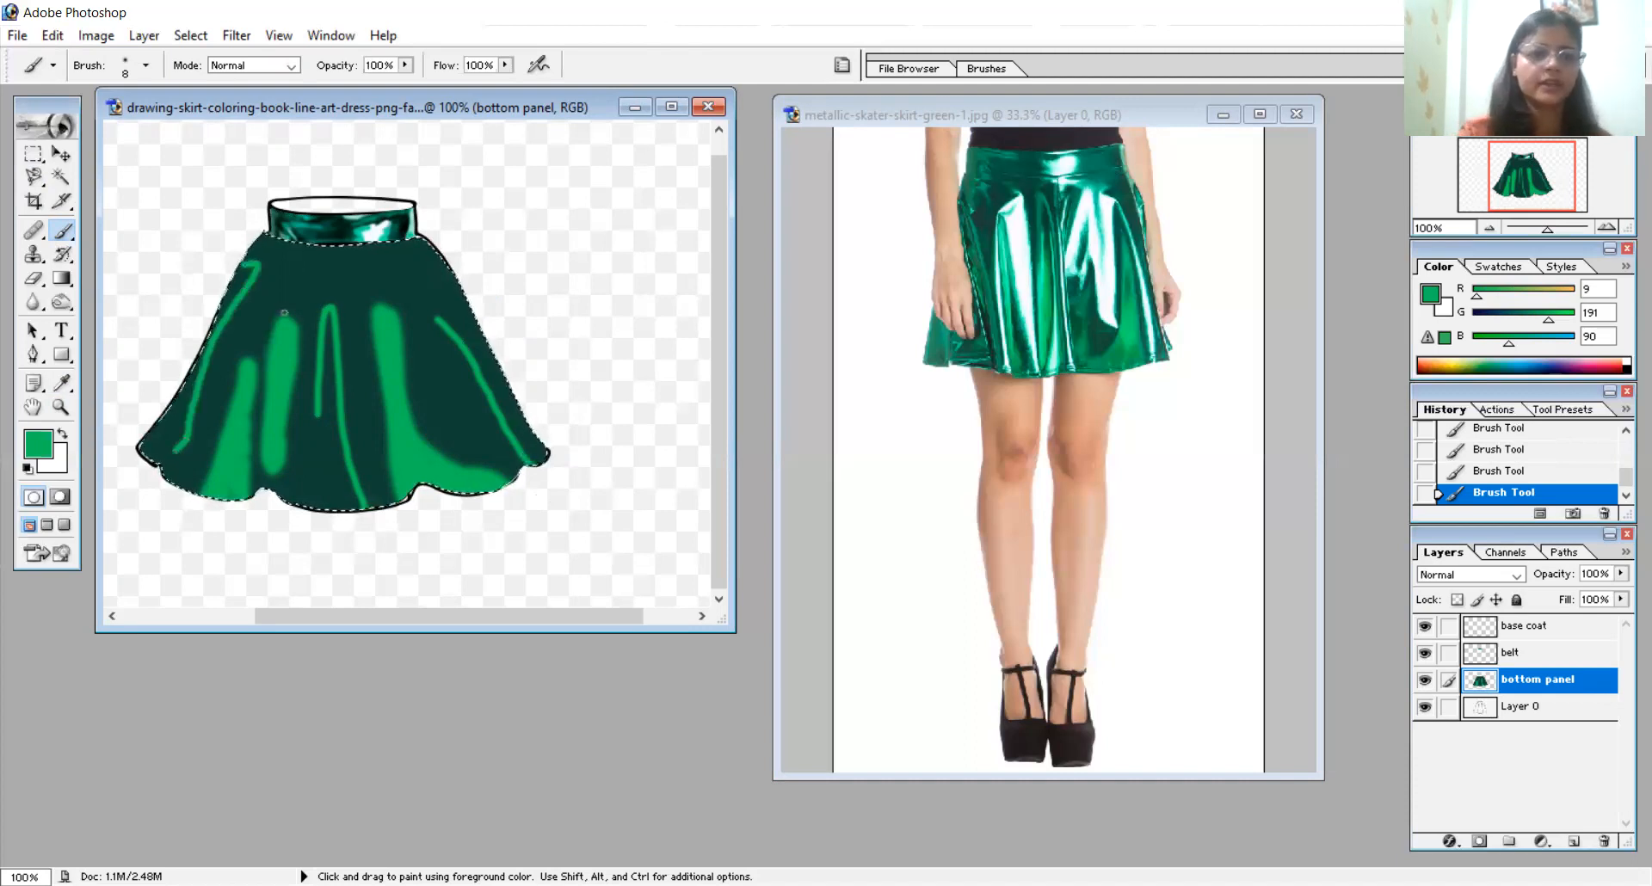
drag(365, 364, 368, 392)
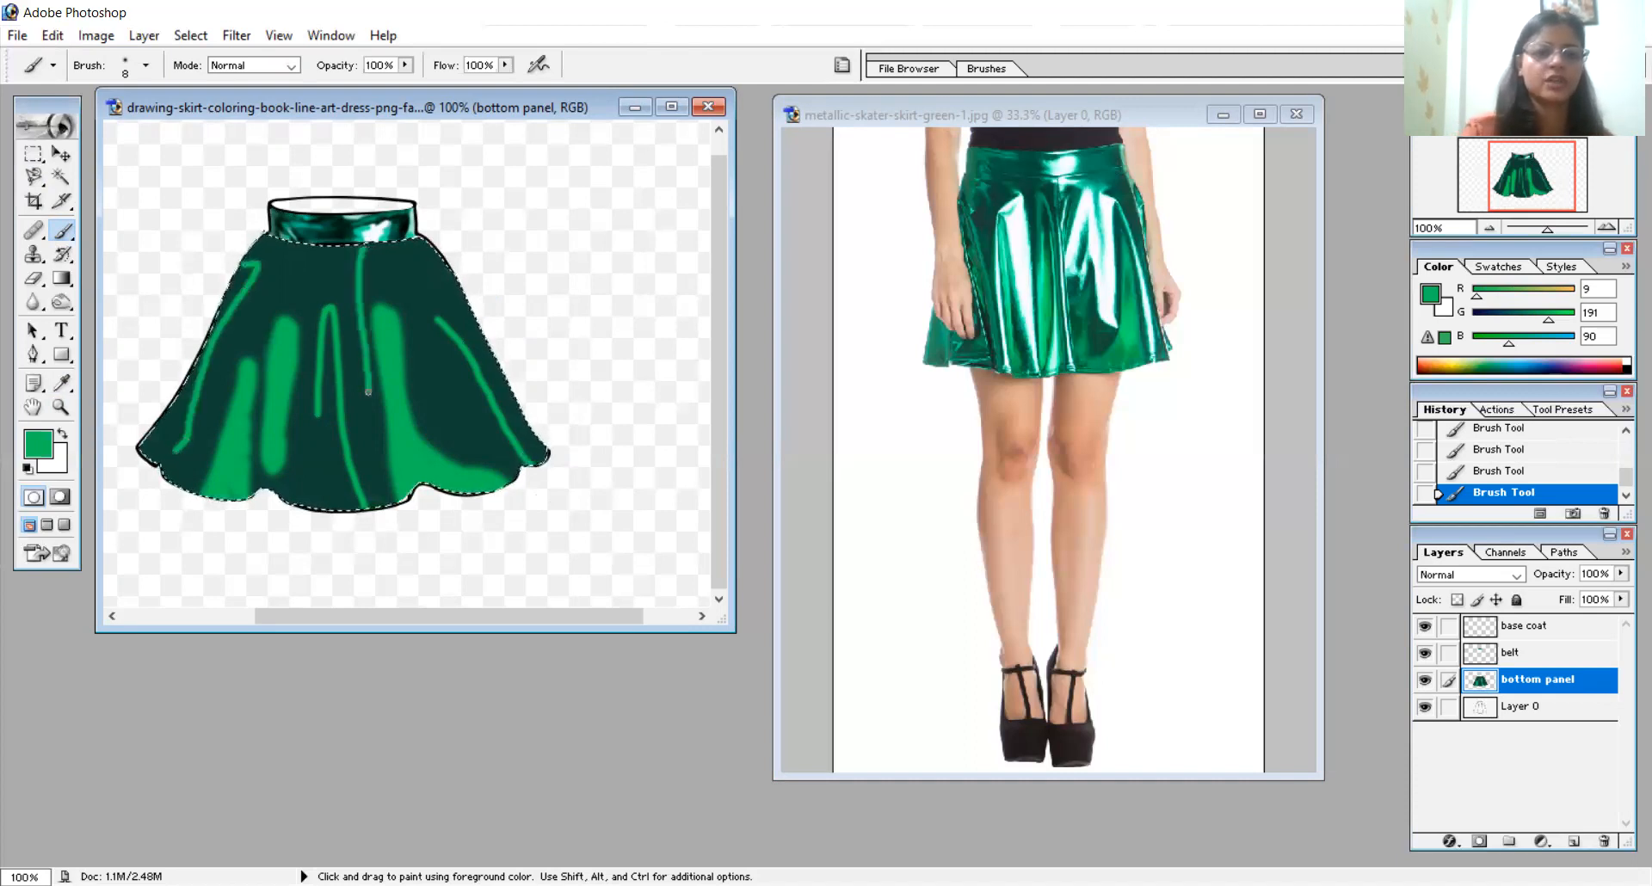
- Sample a teal green from the photo skirt's lower side and blend soft 27 px patches over the drawn skirt's left side, centre and right side
click(62, 379)
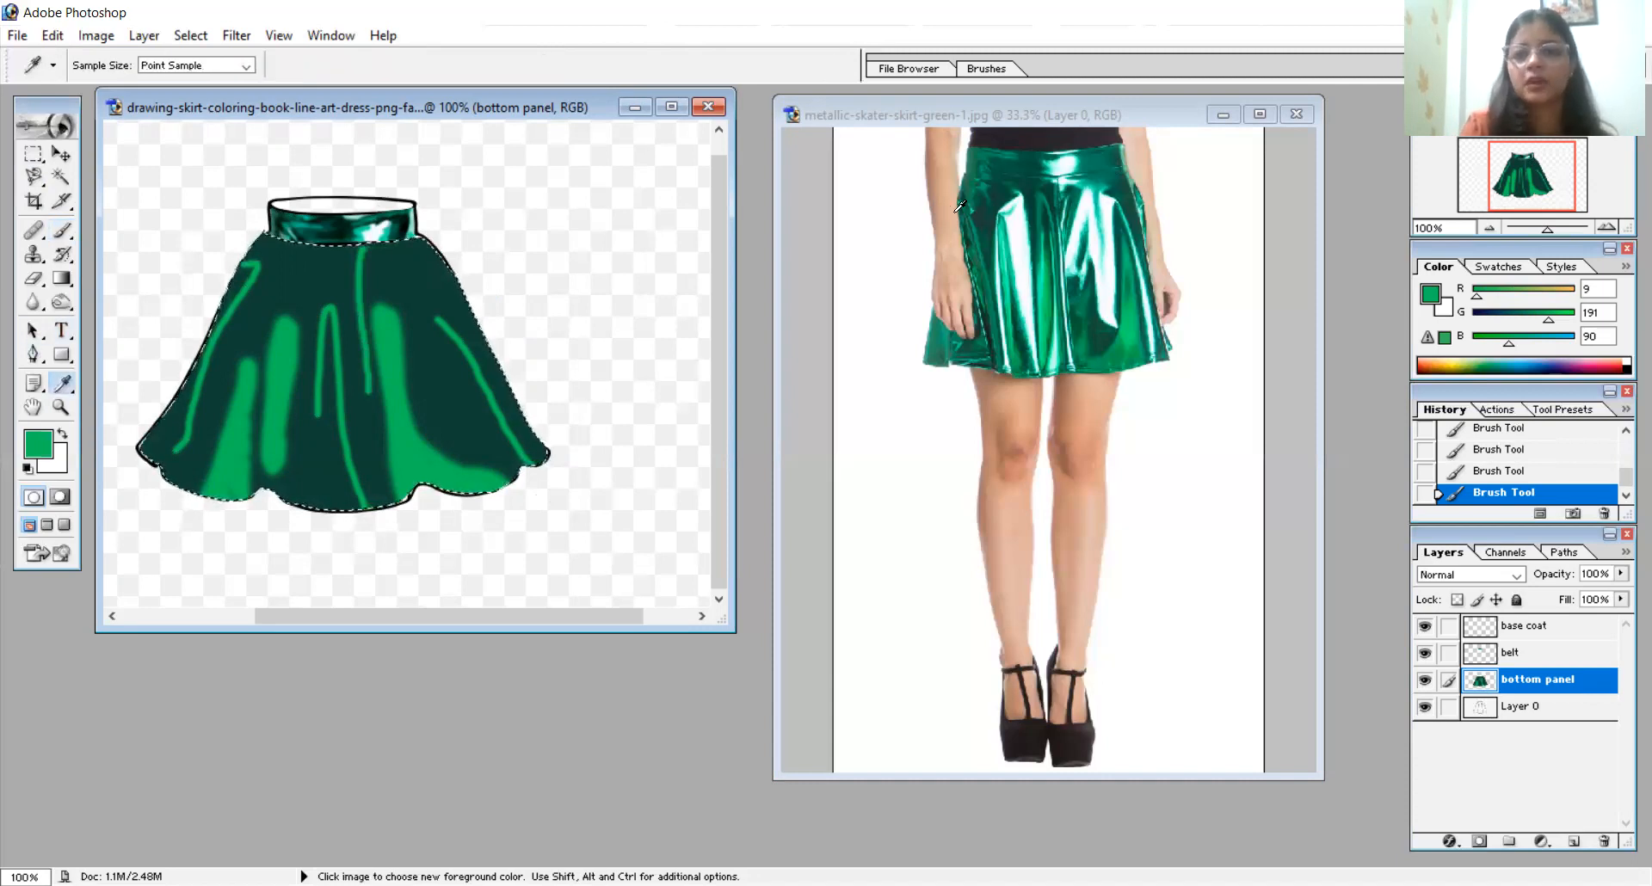
click(1002, 195)
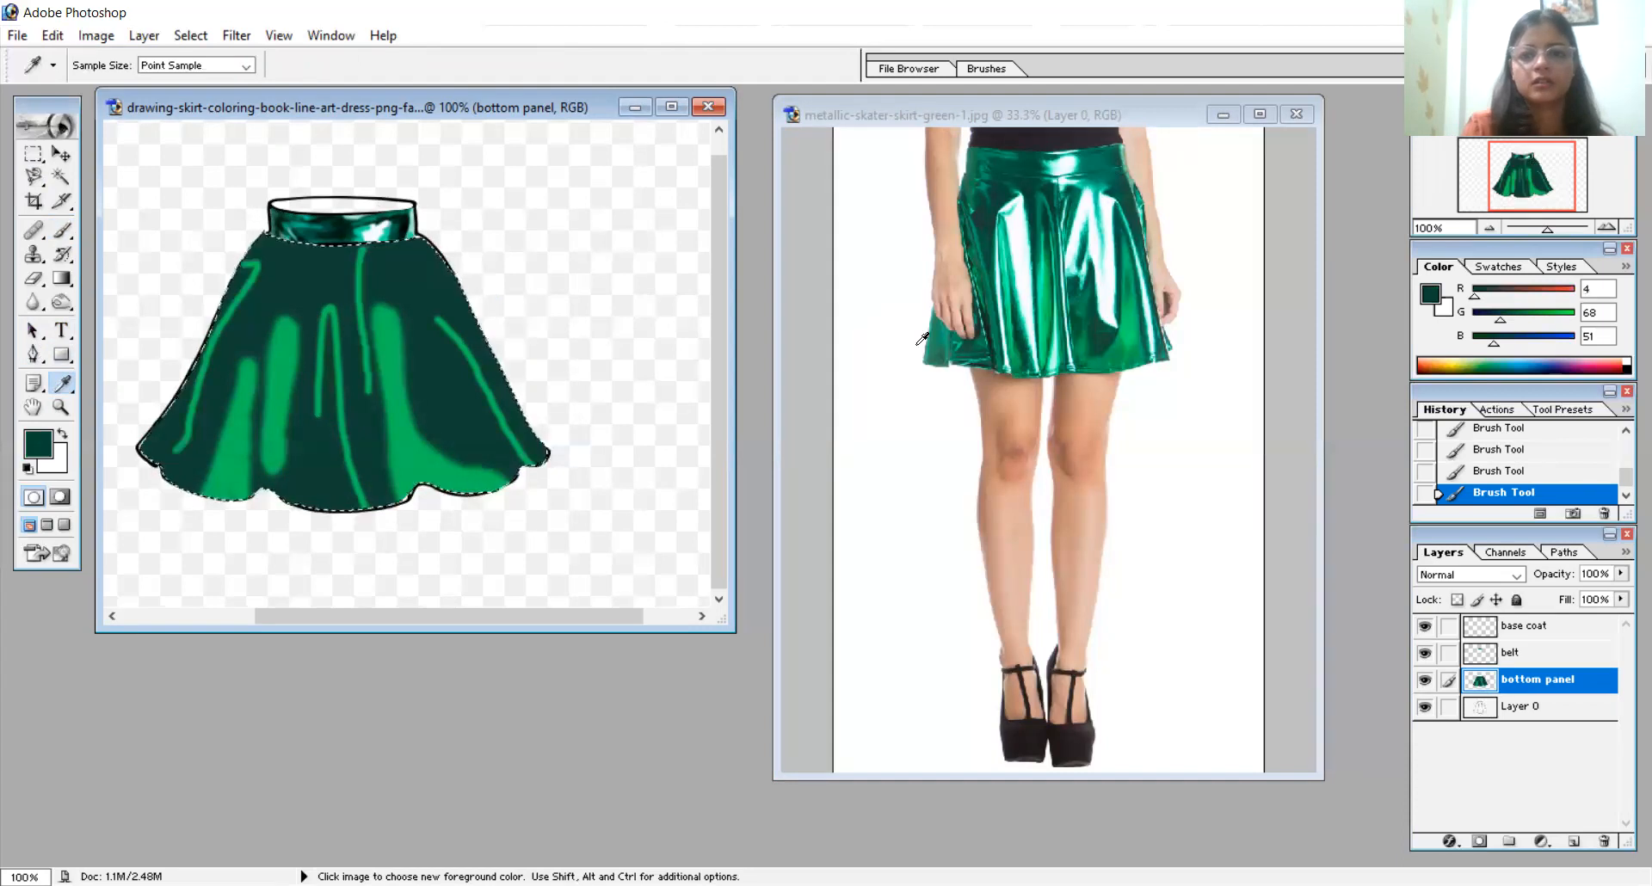
click(947, 332)
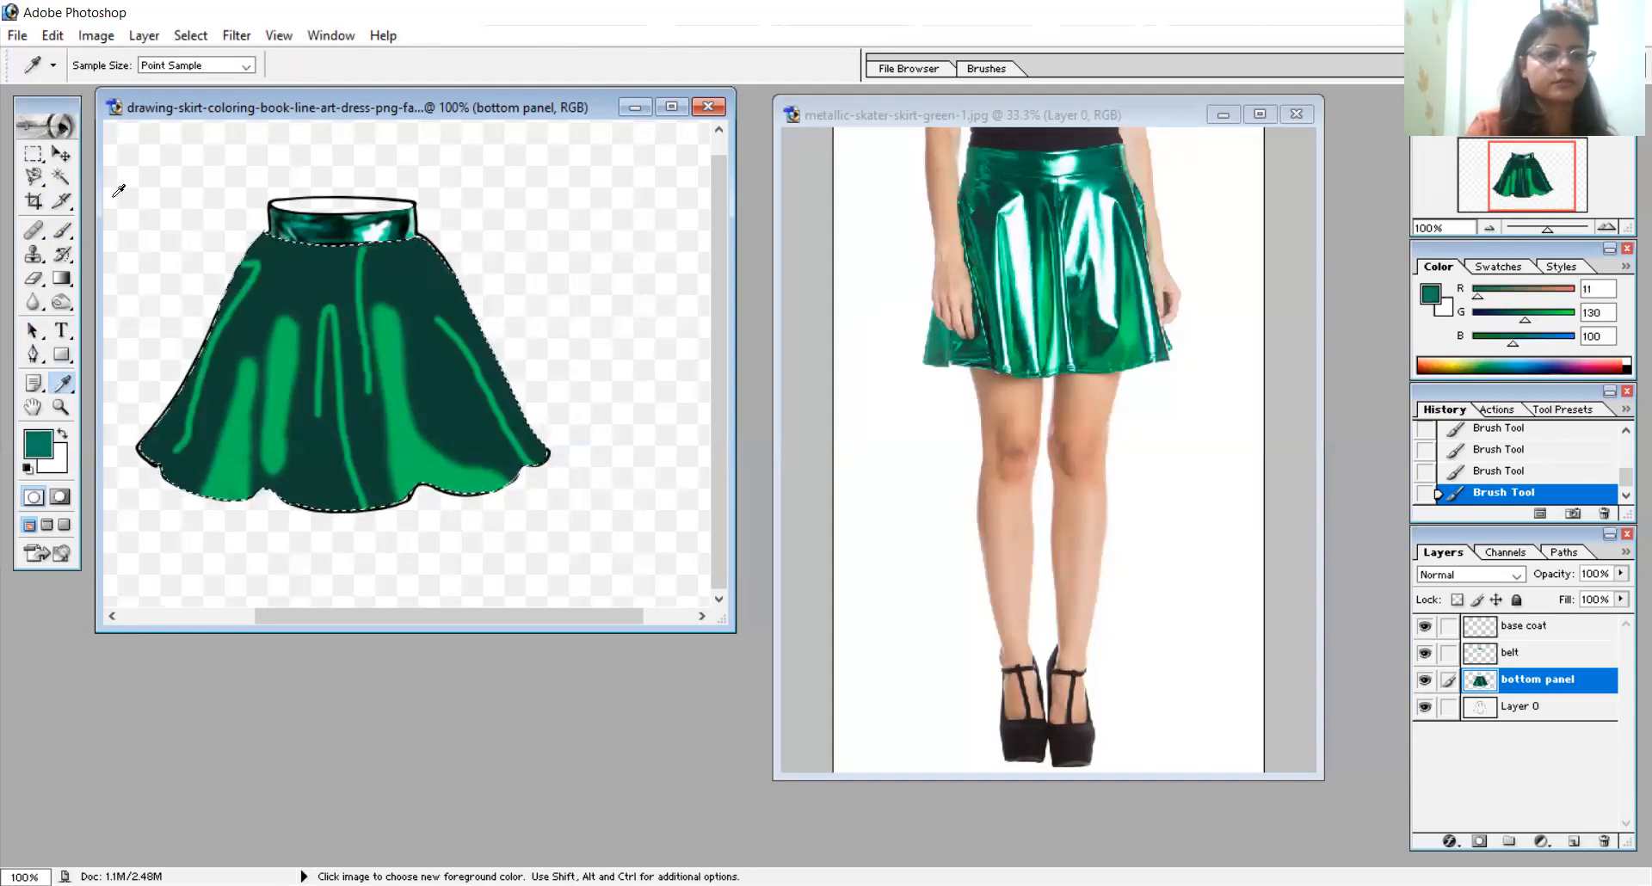
click(62, 230)
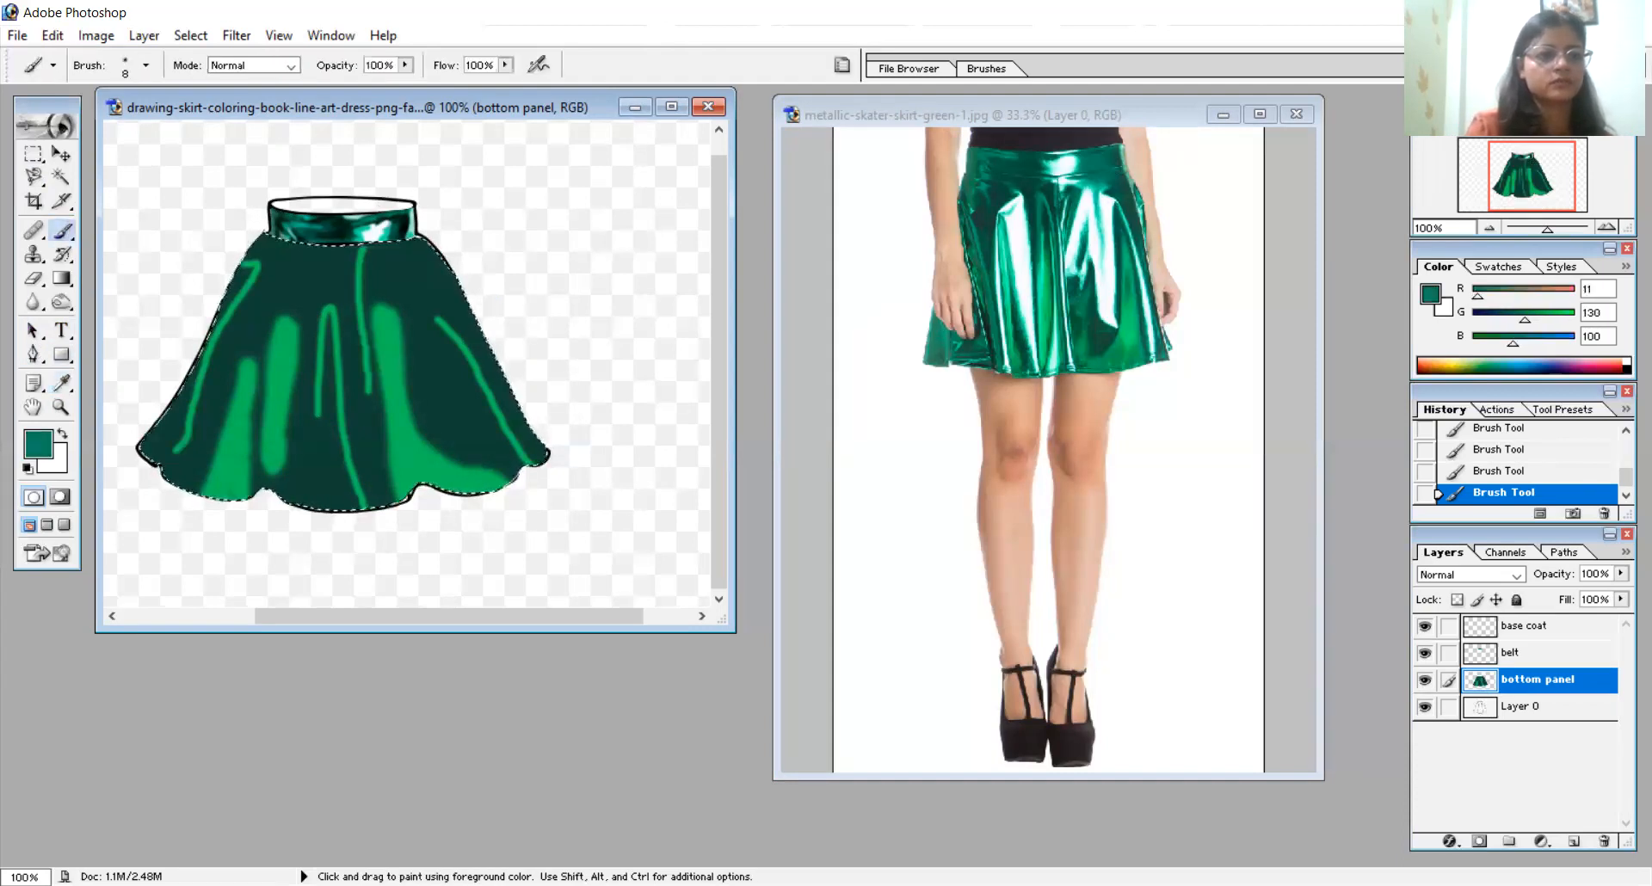
right_click(182, 424)
drag(216, 461, 237, 467)
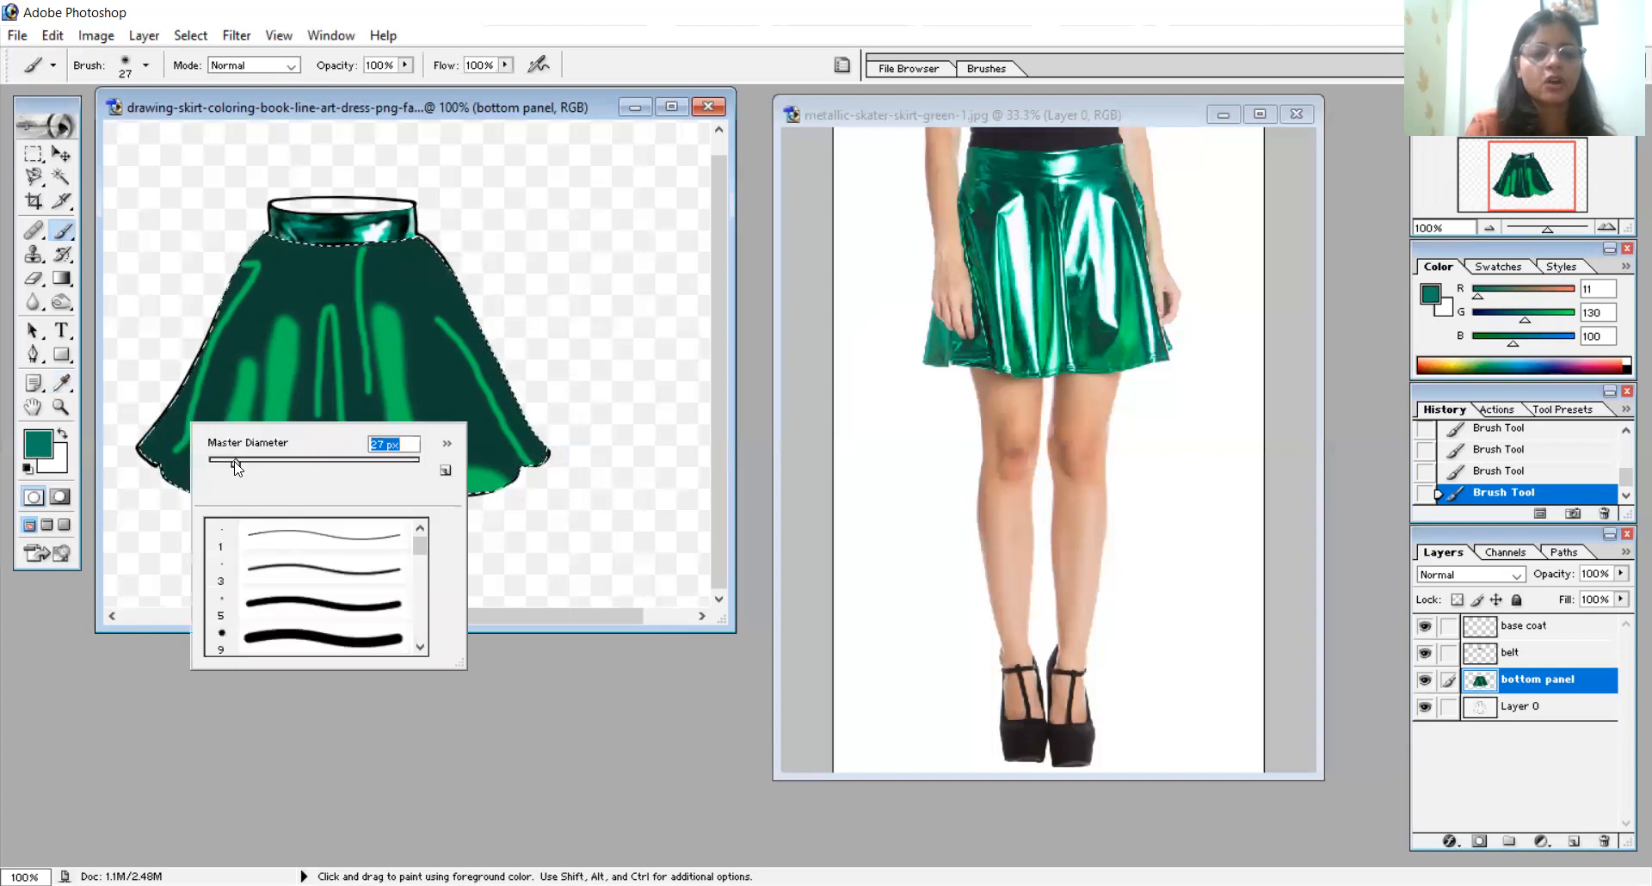
click(145, 465)
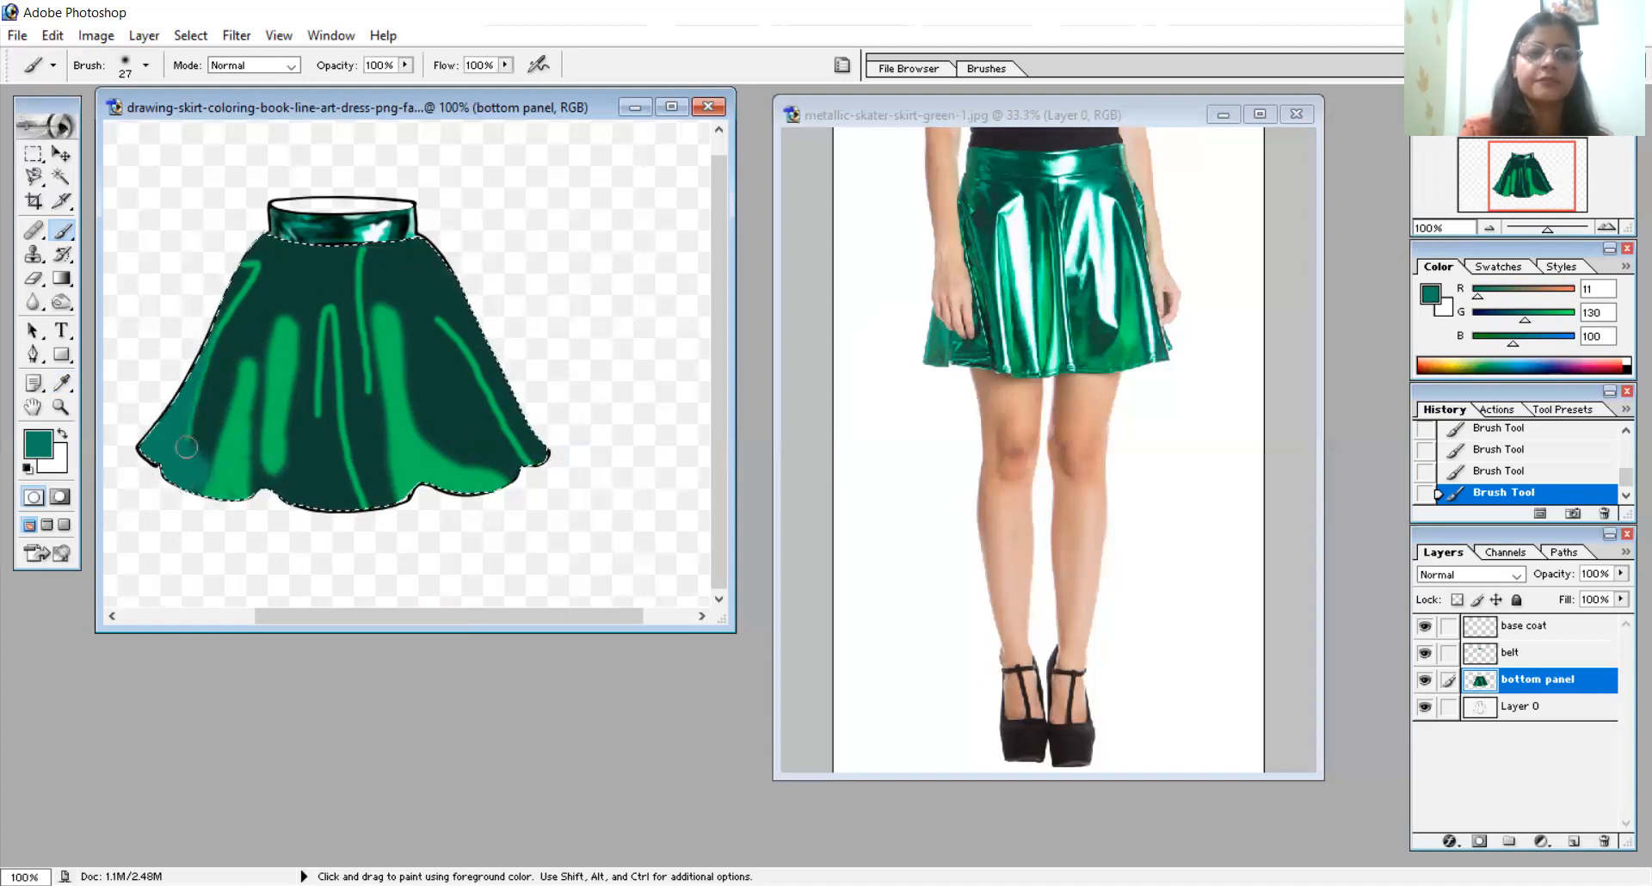
mouse_move(242, 352)
mouse_down()
mouse_move(213, 456)
mouse_move(242, 307)
mouse_up()
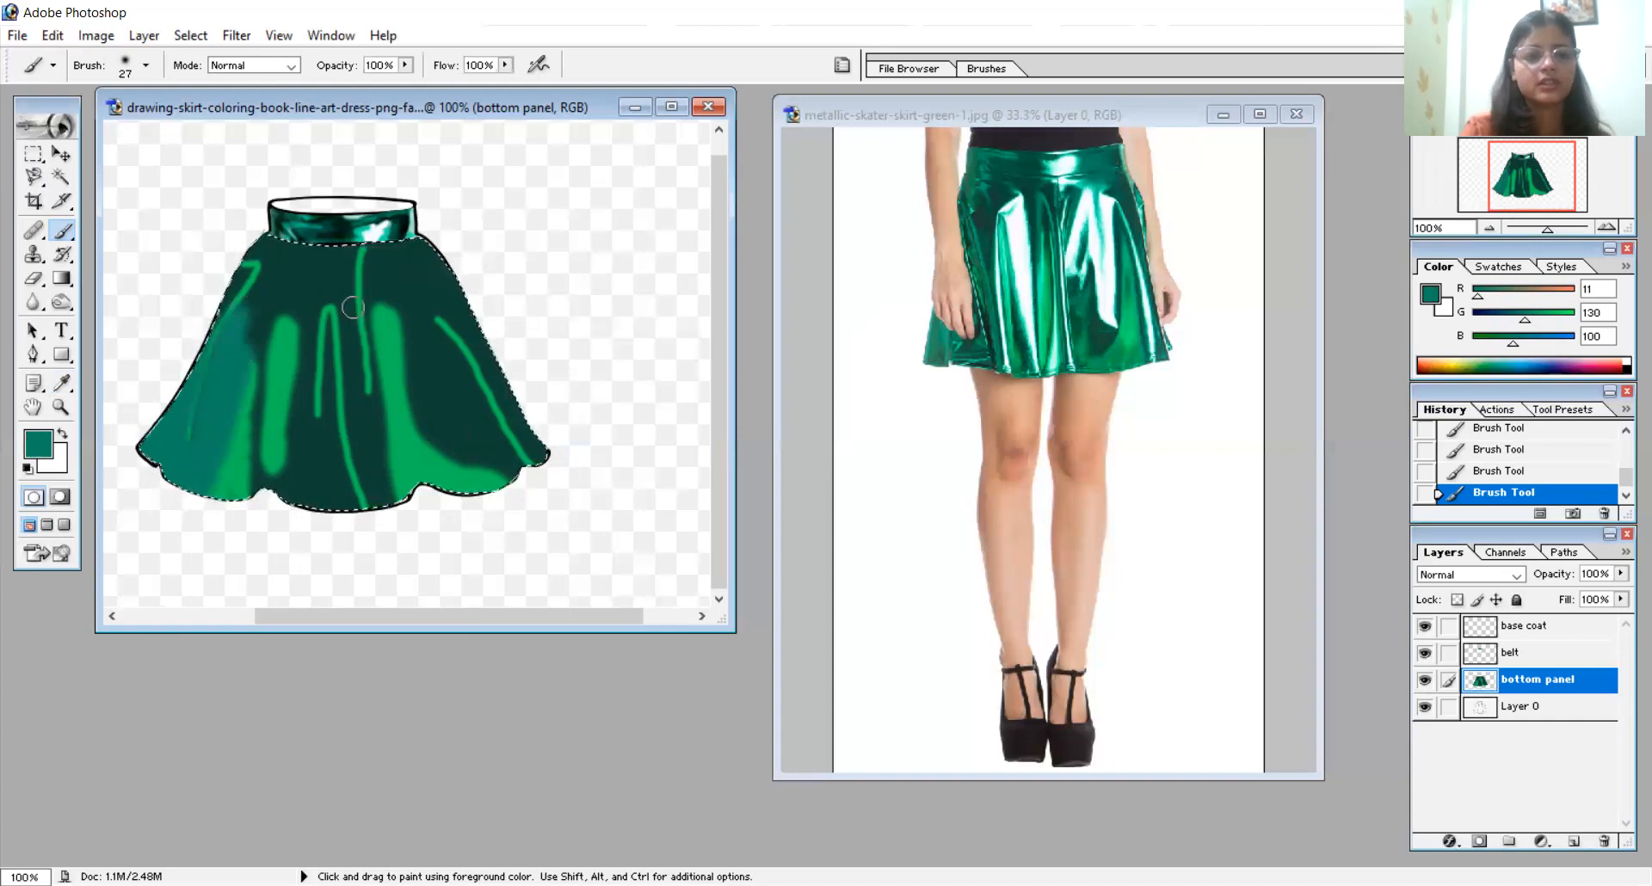
drag(380, 413, 421, 535)
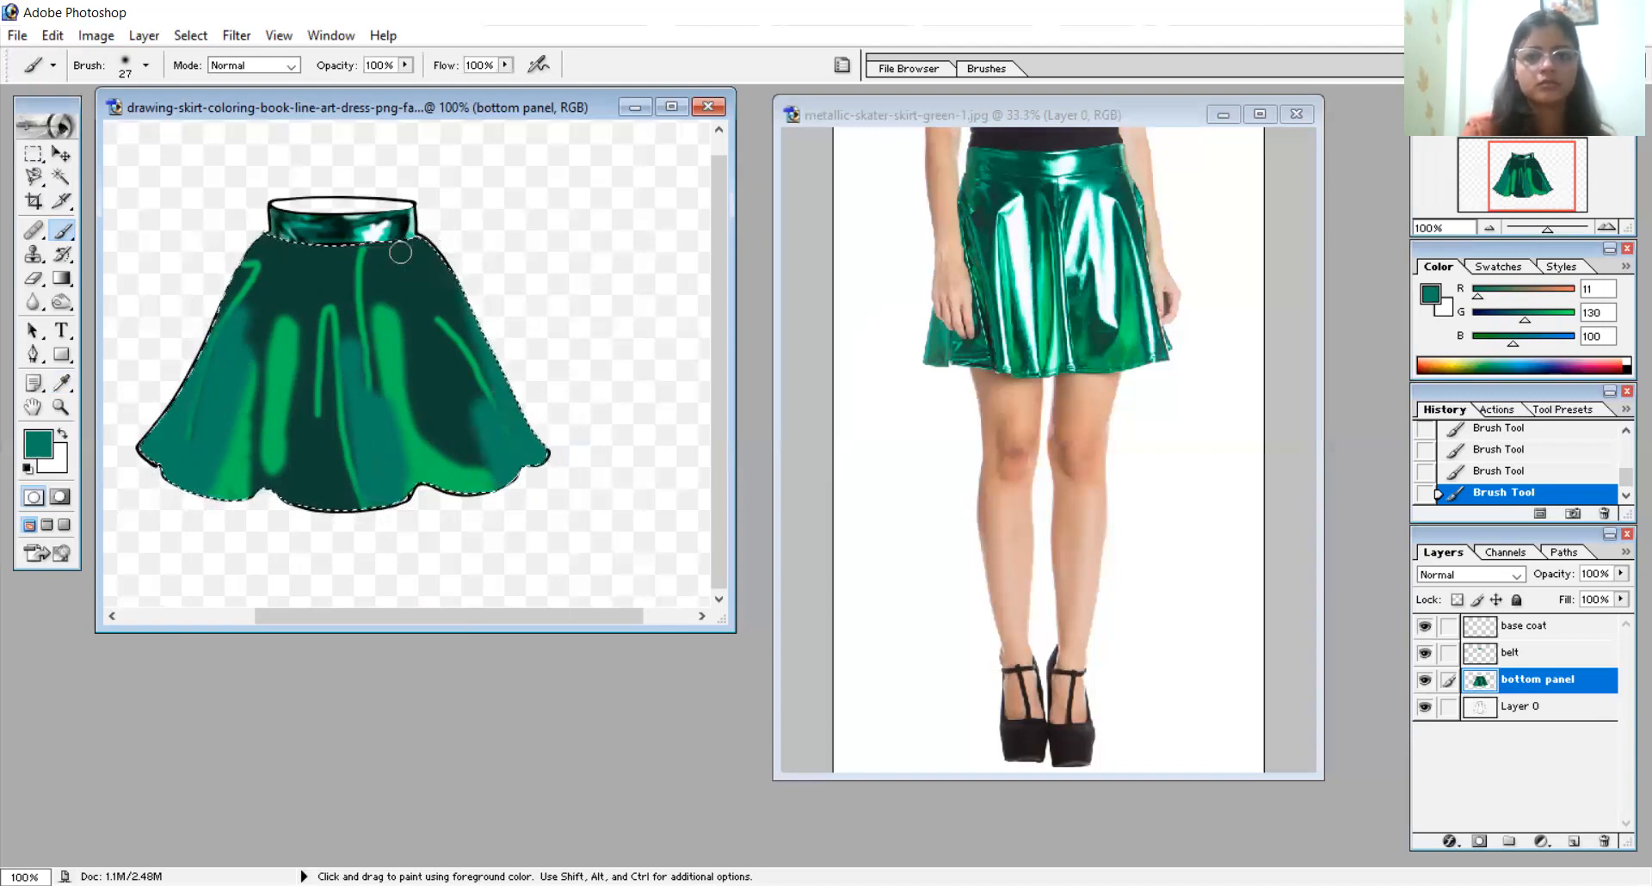
- Paint thin teal fold lines on the skirt's centre, upper part and right side with a 10 px brush
right_click(442, 232)
drag(501, 296, 495, 296)
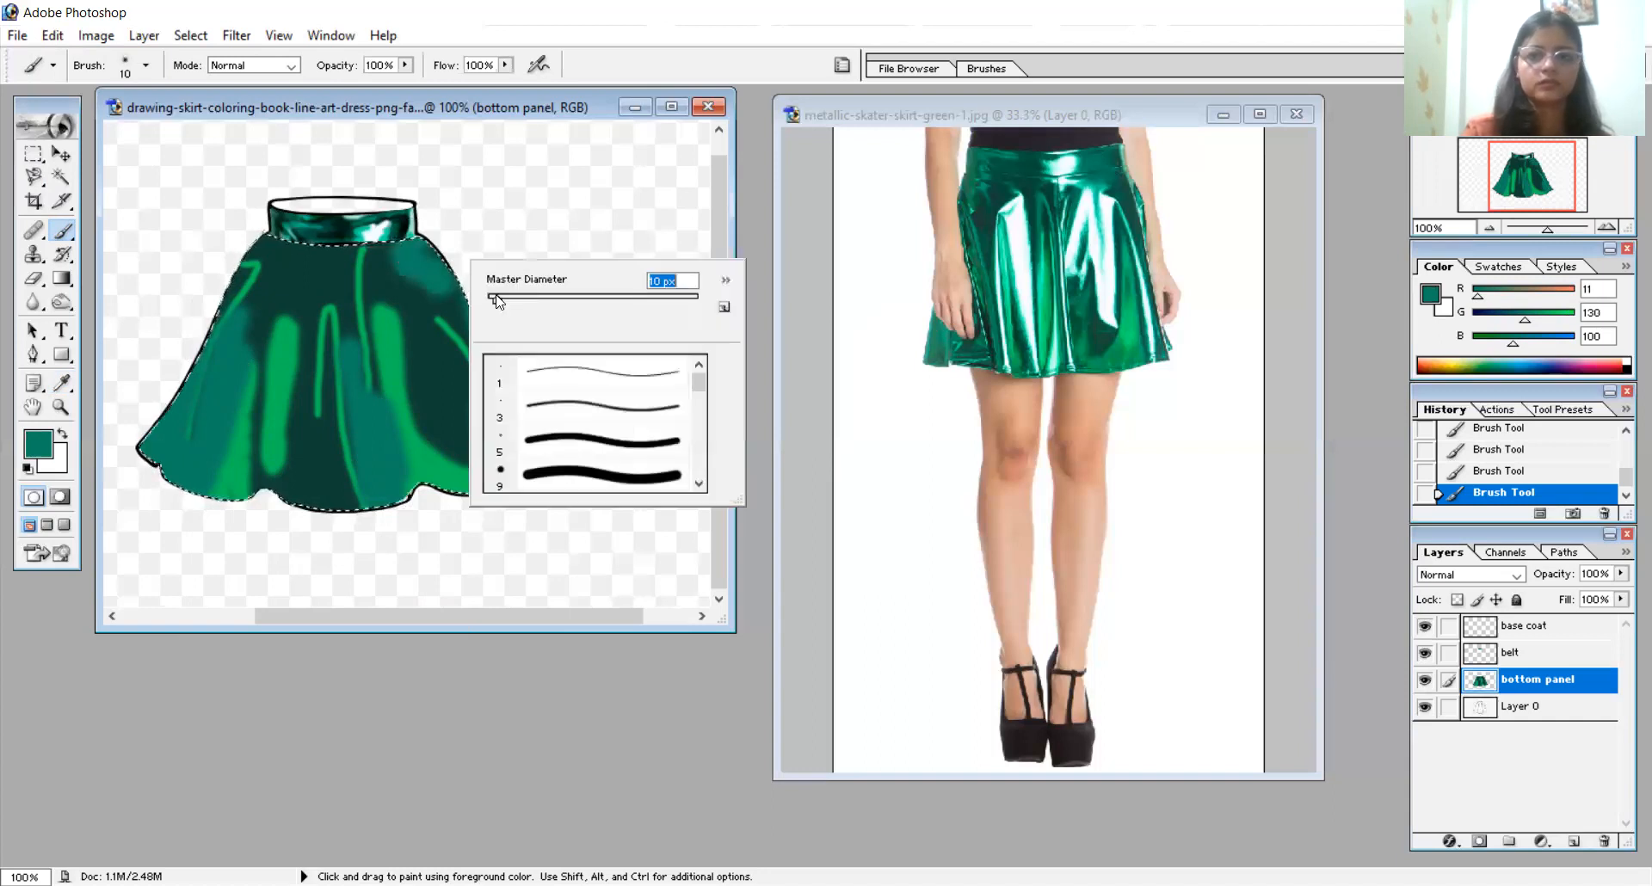
key(Return)
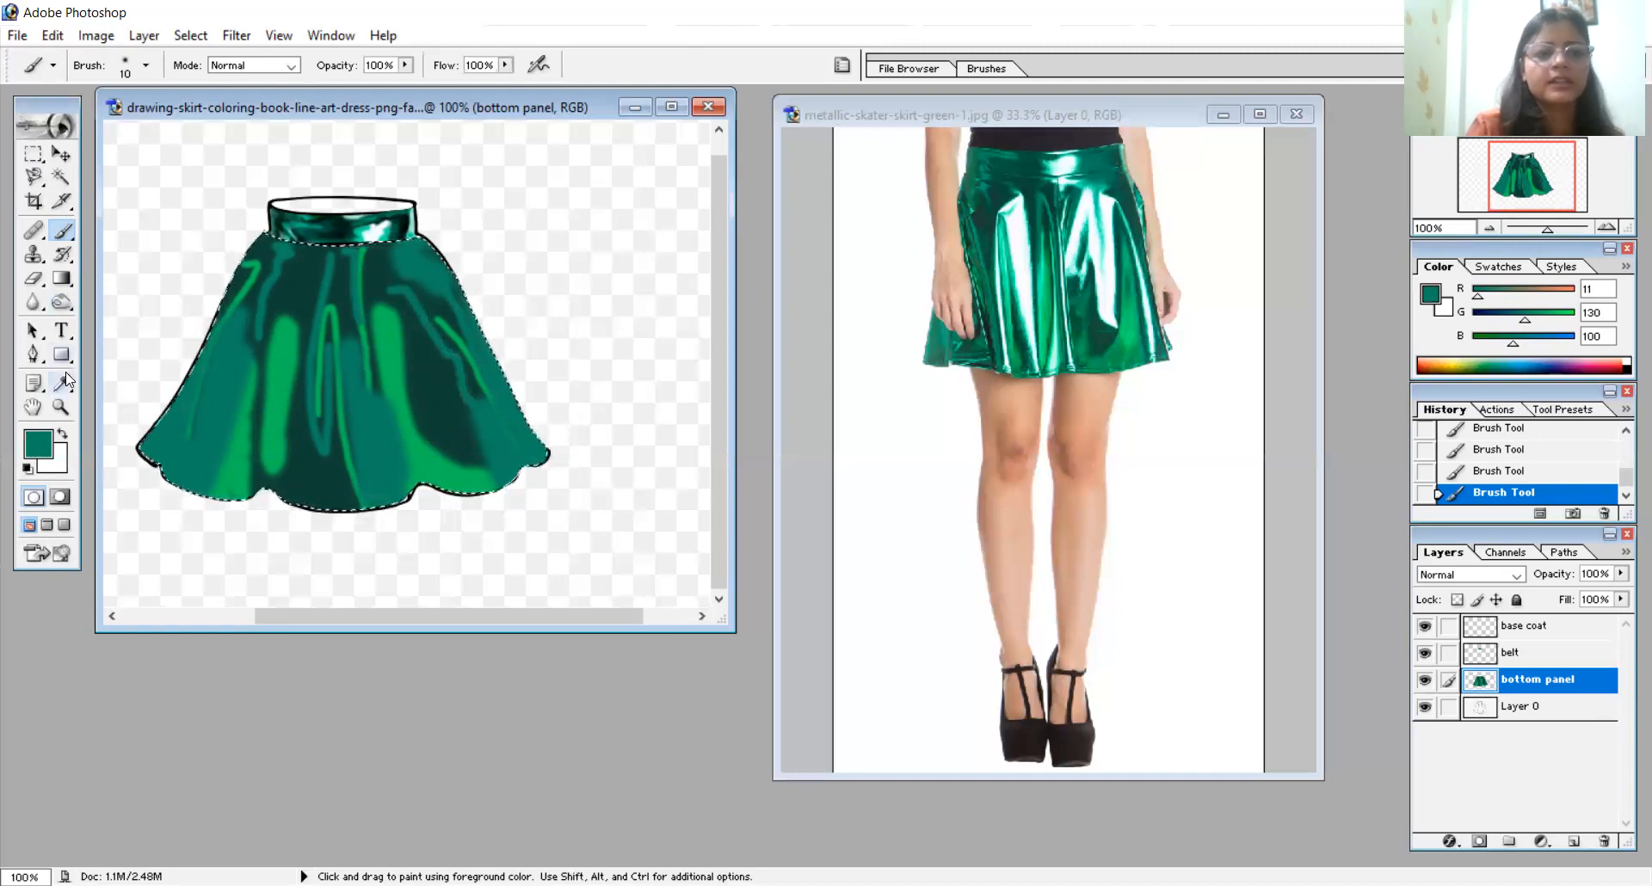
- Sample a pale bluish white from the photo skirt's shine and paint a wide forked highlight right of the drawn skirt's centre with an 18 px brush
key(i)
click(1102, 256)
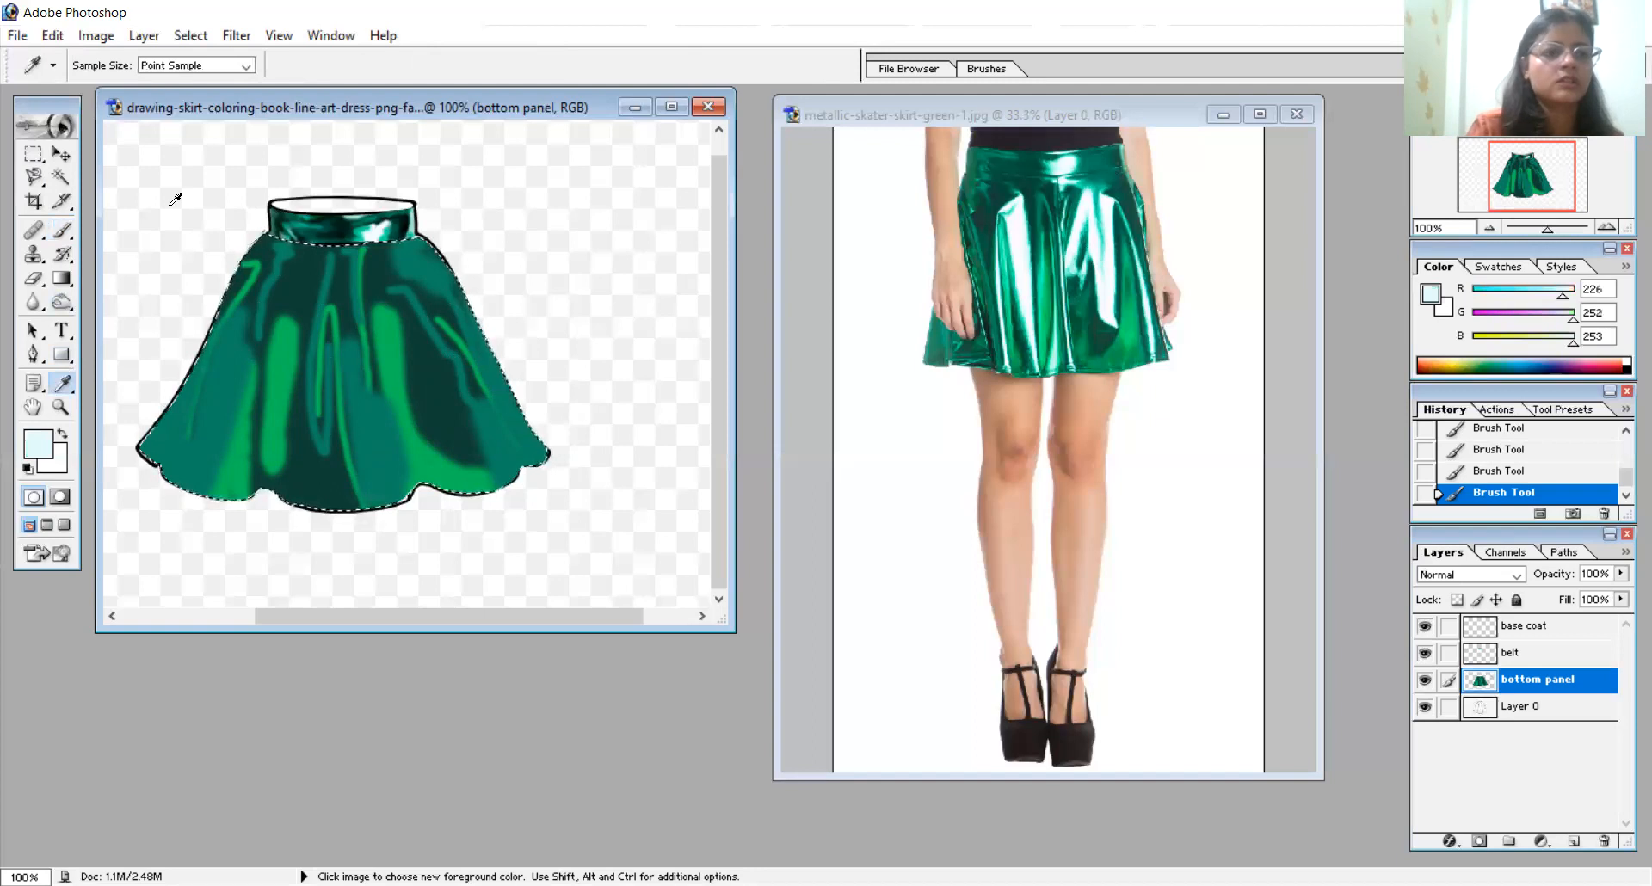
click(69, 231)
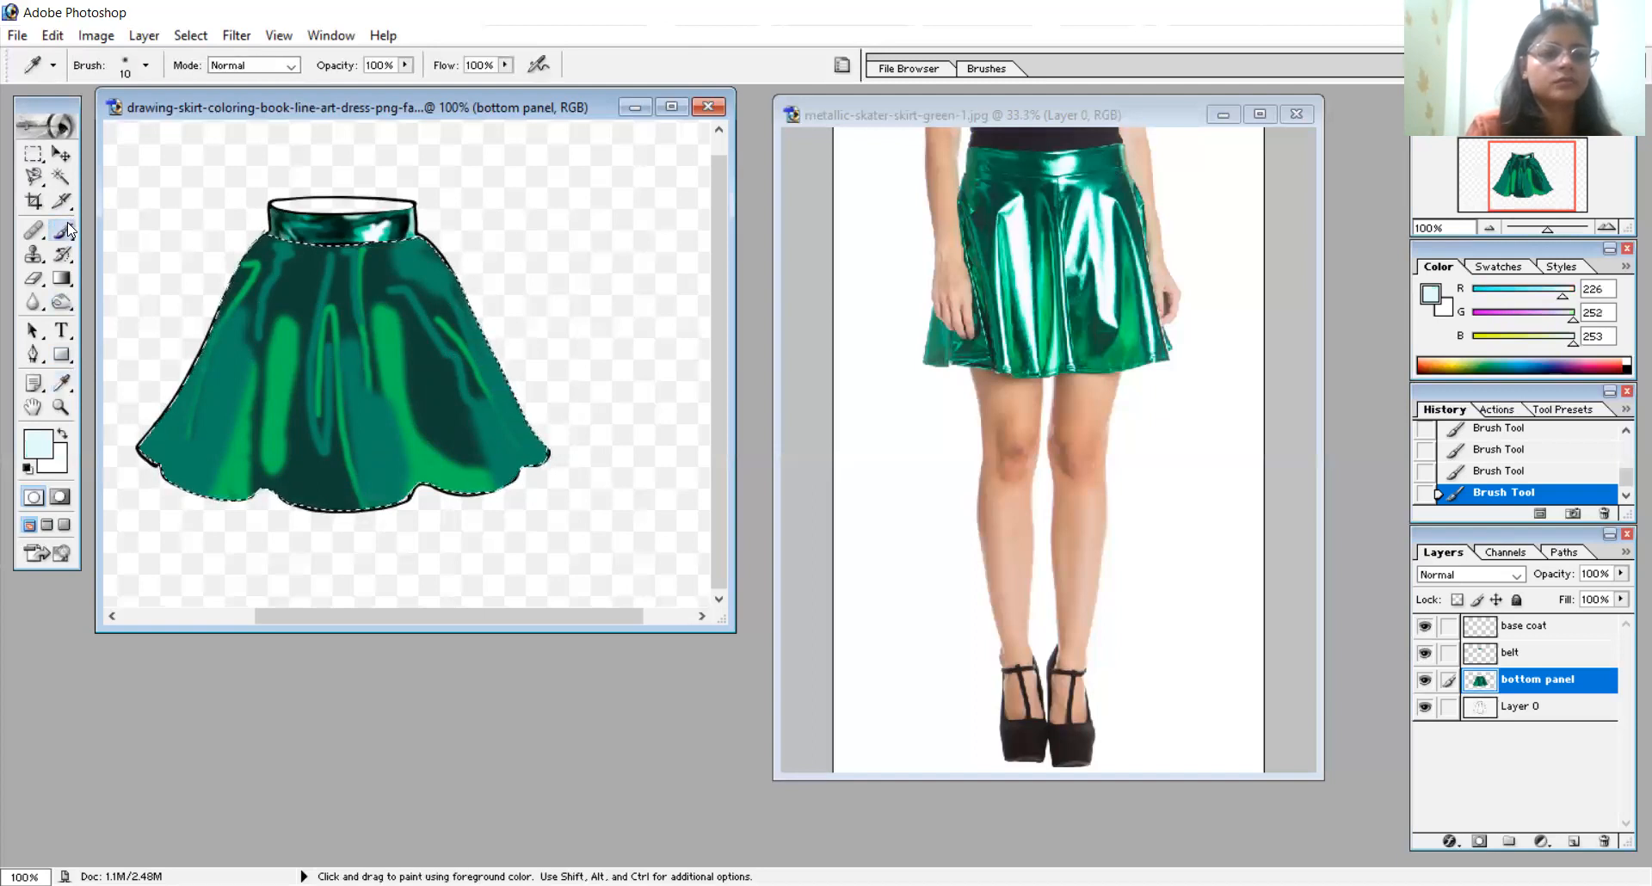
right_click(366, 304)
mouse_move(403, 344)
mouse_down()
mouse_move(415, 338)
mouse_move(377, 345)
mouse_move(381, 319)
mouse_move(430, 374)
mouse_up()
click(503, 206)
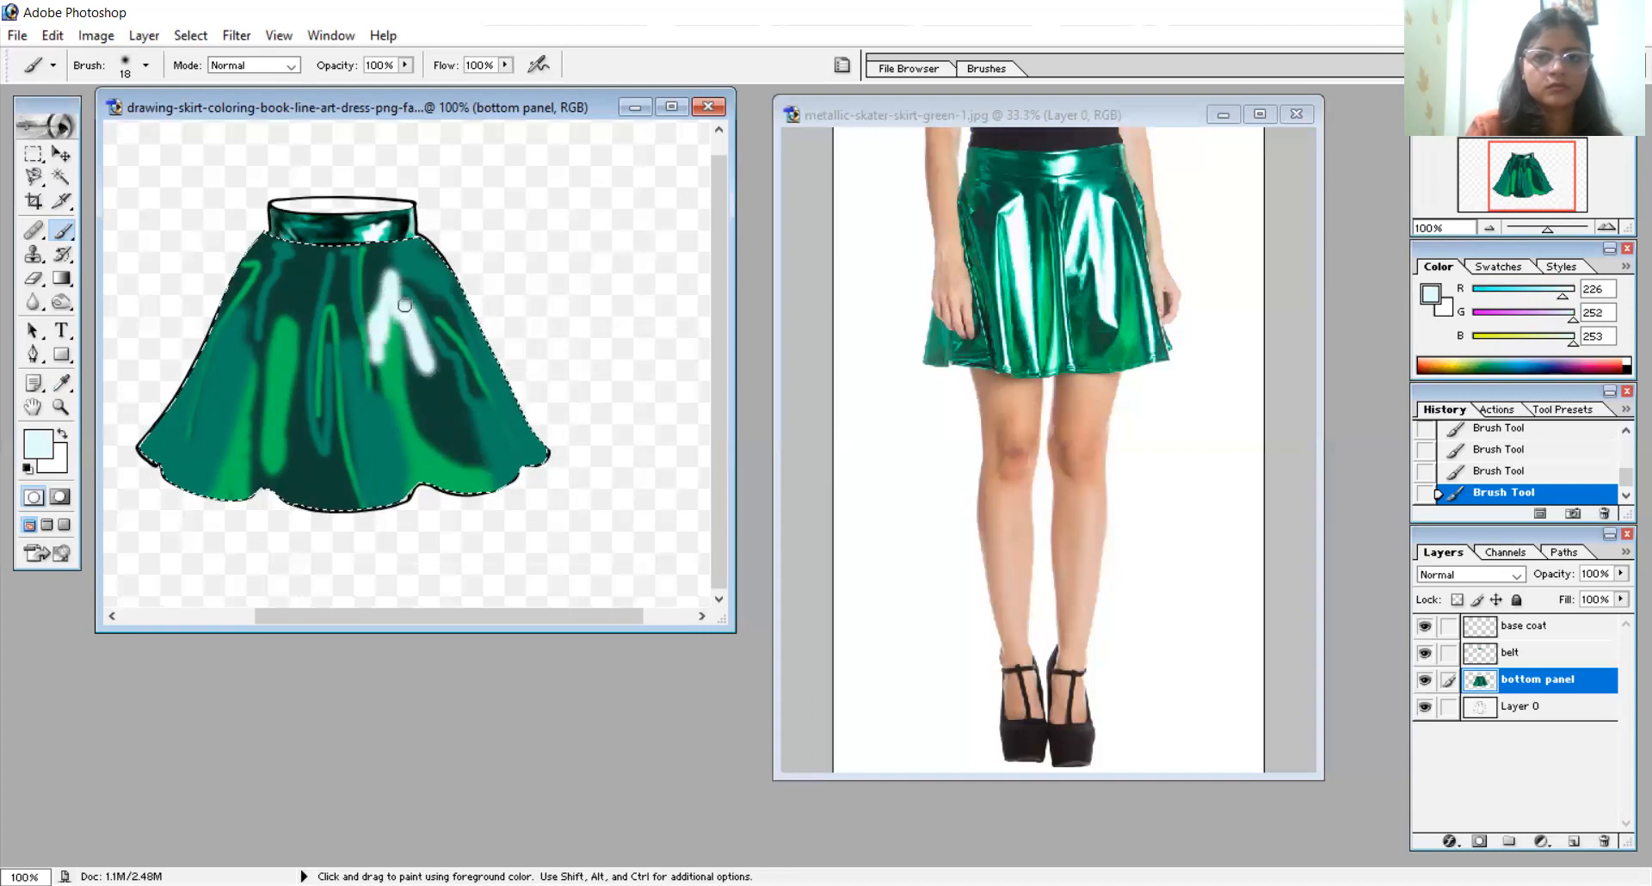
mouse_move(404, 305)
mouse_down()
mouse_move(439, 423)
mouse_move(418, 355)
mouse_move(463, 444)
mouse_move(440, 351)
mouse_up()
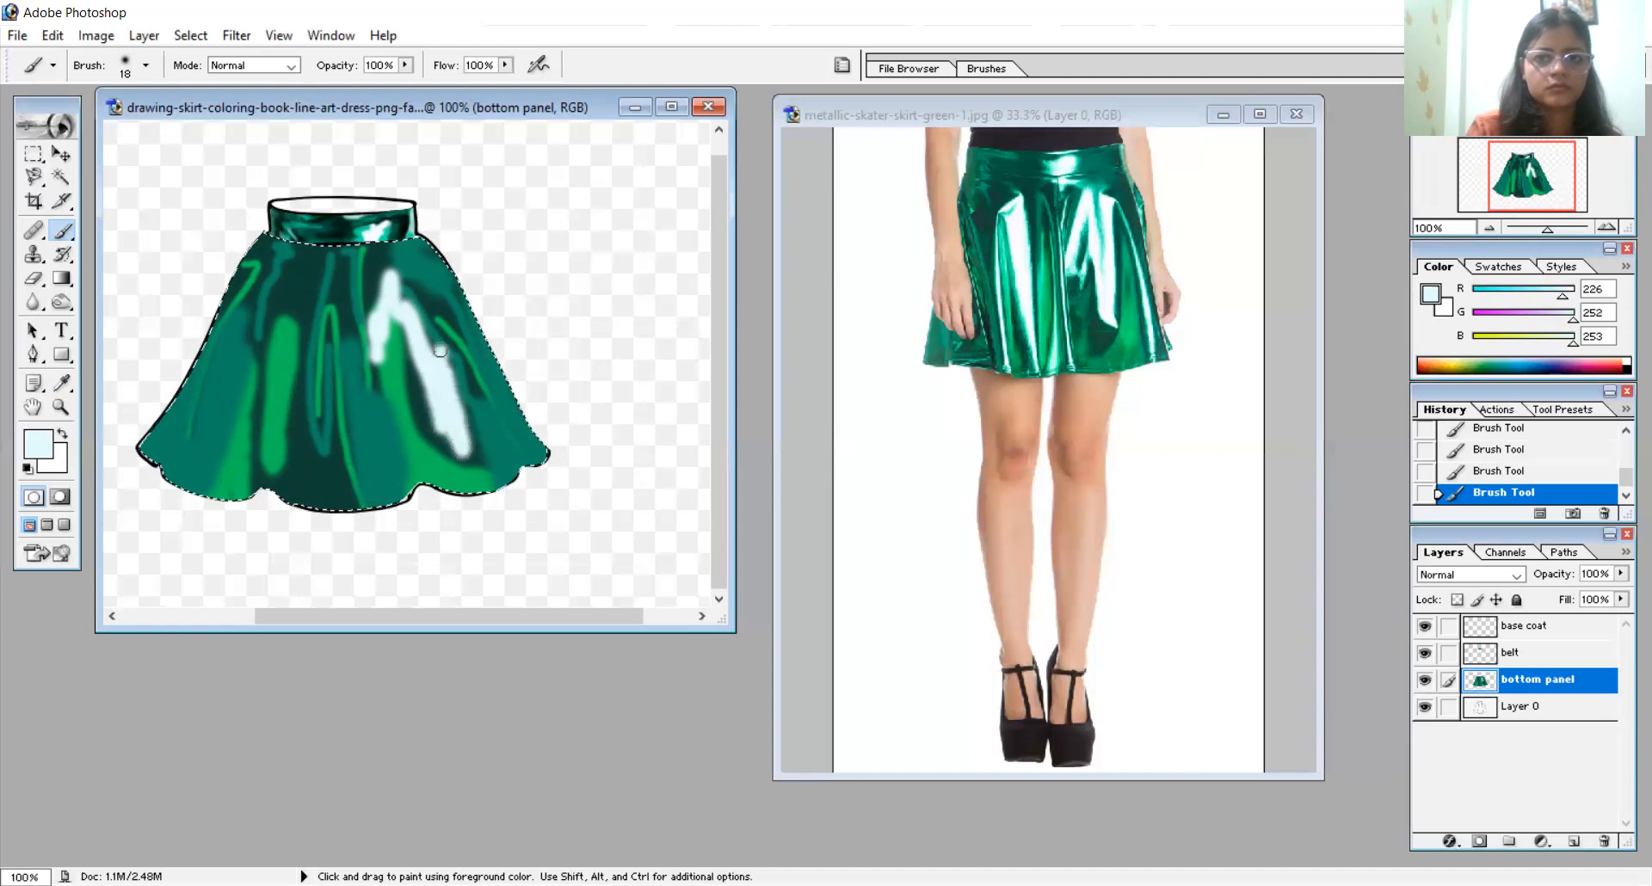
- Paint a thin pale highlight down the skirt's right side to the hem with a 7 px brush
right_click(436, 297)
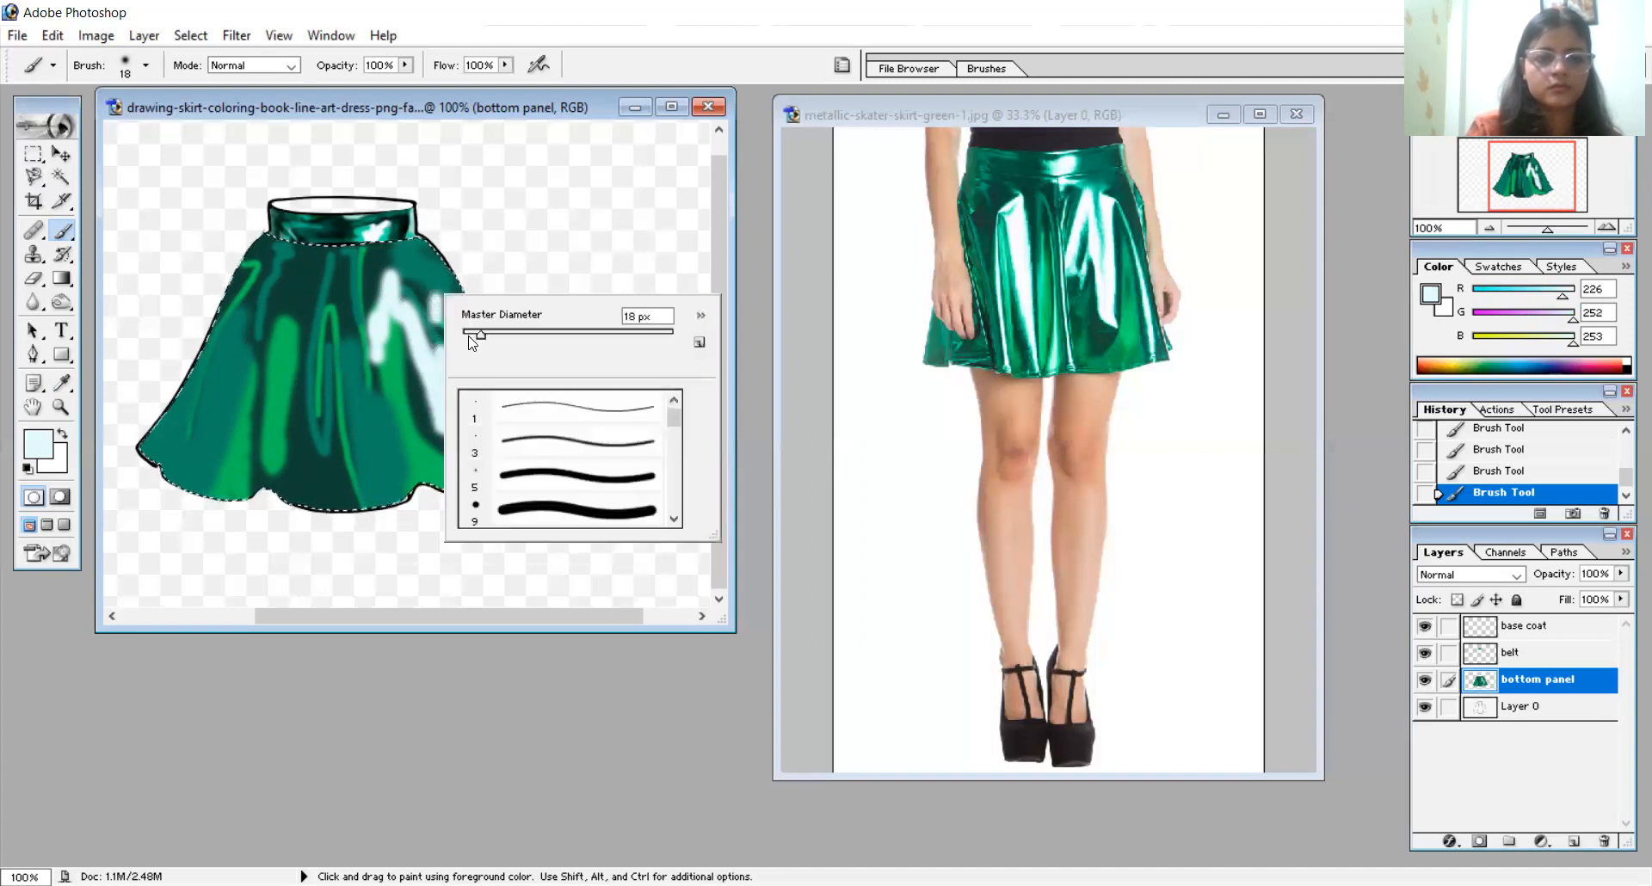
key(Return)
drag(440, 305, 499, 420)
key(ctrl+z)
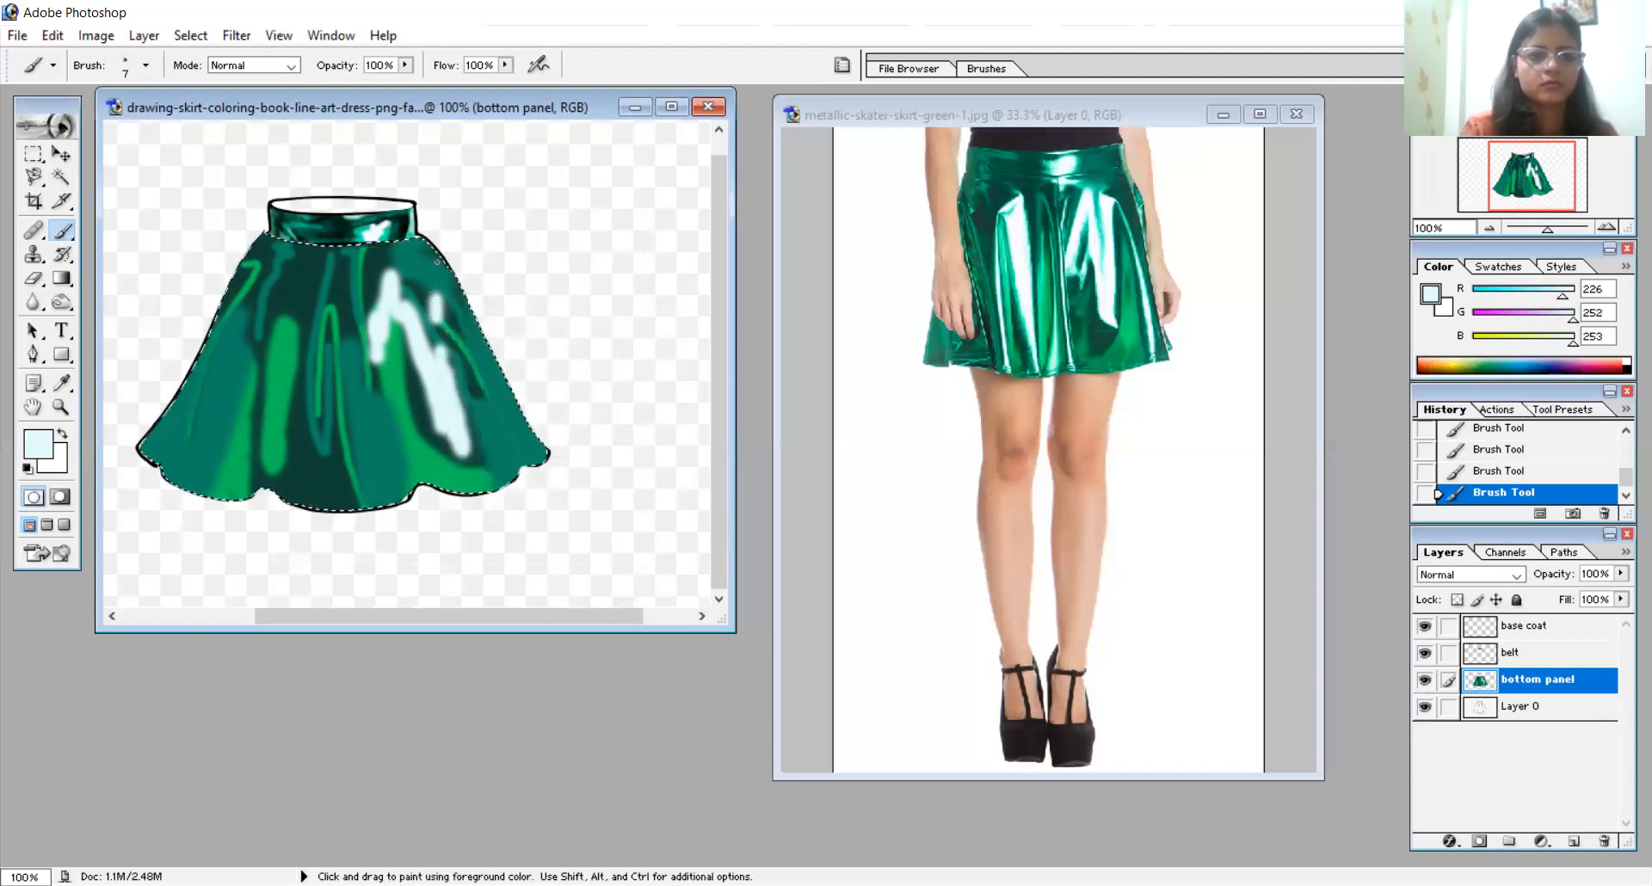
drag(439, 303, 518, 467)
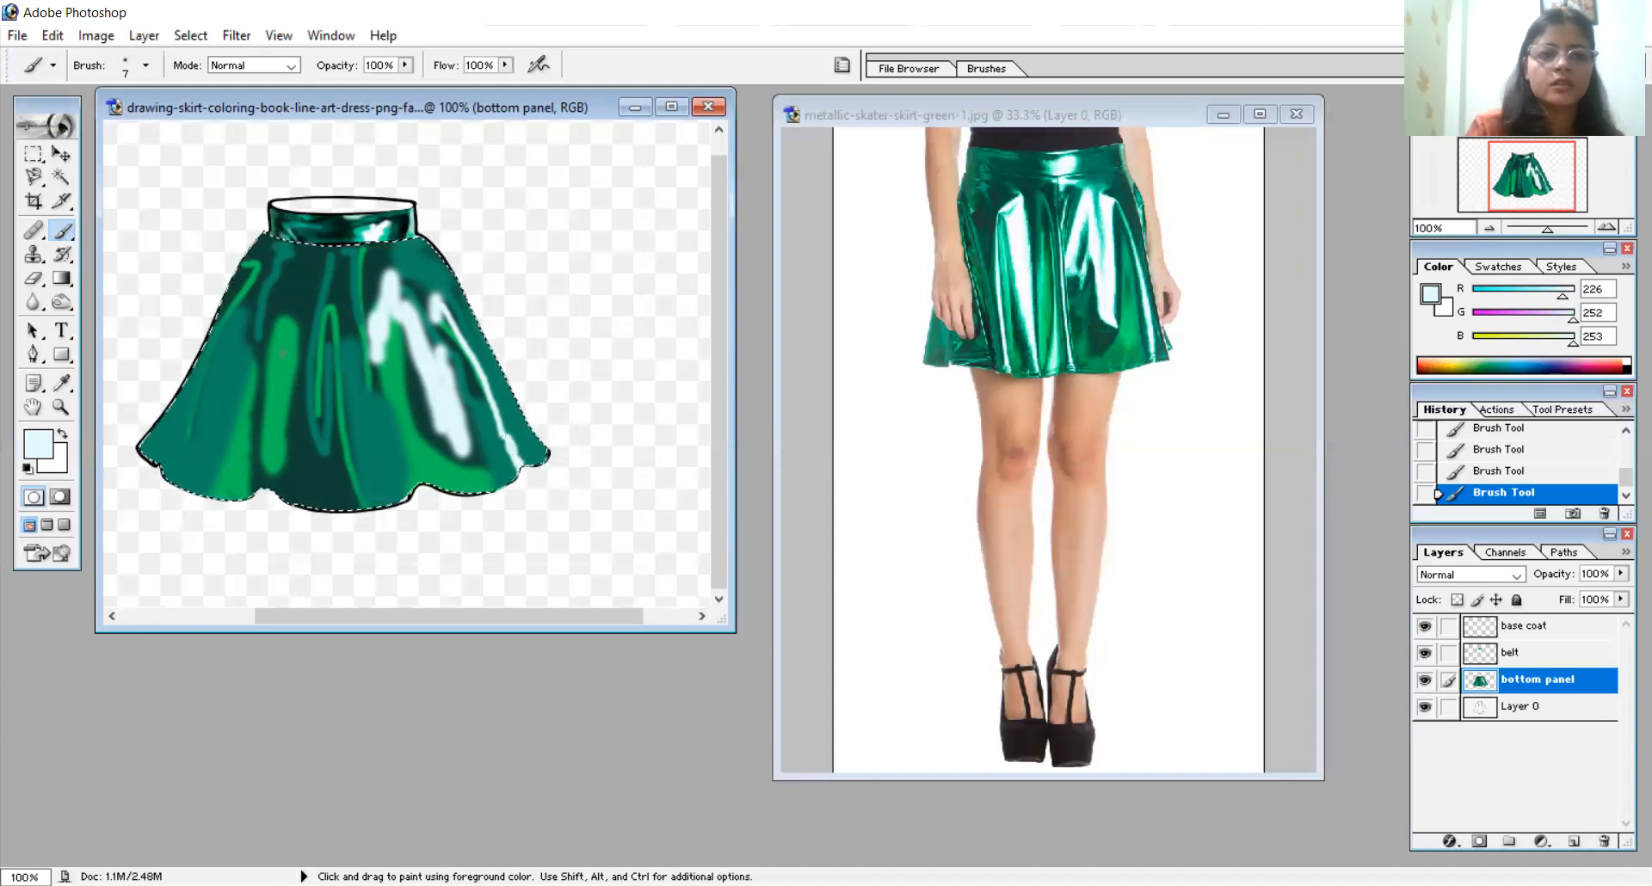
- Paint a thin pale highlight along the left fold, from just below the waistband down to the hem
mouse_move(265, 334)
mouse_down()
mouse_move(249, 505)
mouse_move(269, 334)
mouse_move(246, 493)
mouse_move(259, 373)
mouse_up()
key(ctrl+z)
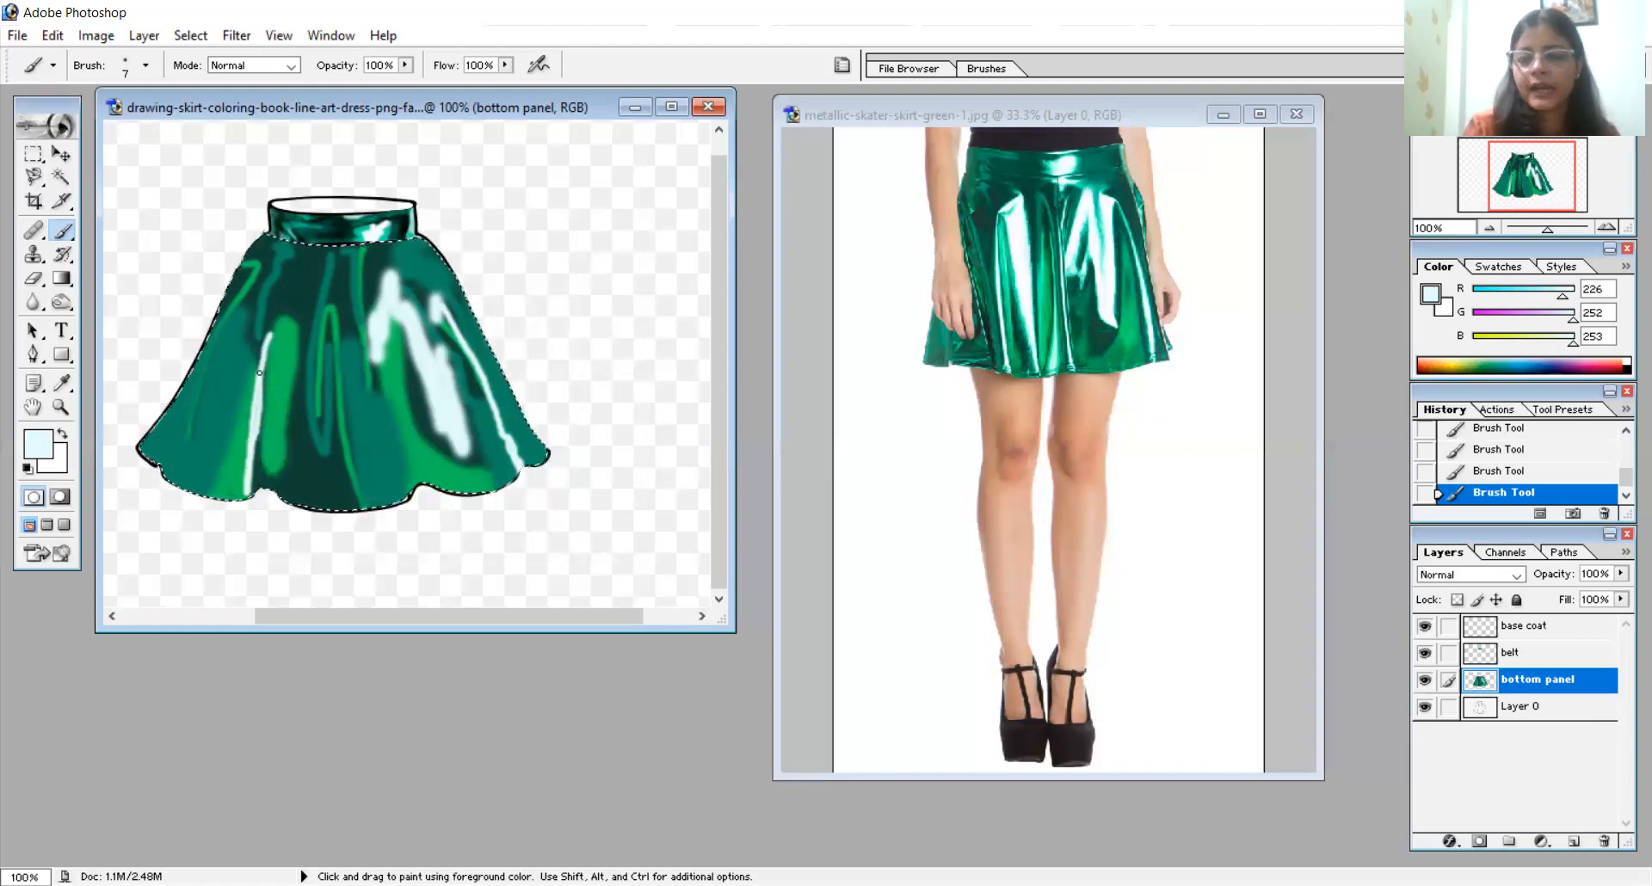
mouse_move(274, 328)
mouse_down()
mouse_move(317, 269)
mouse_move(267, 344)
mouse_up()
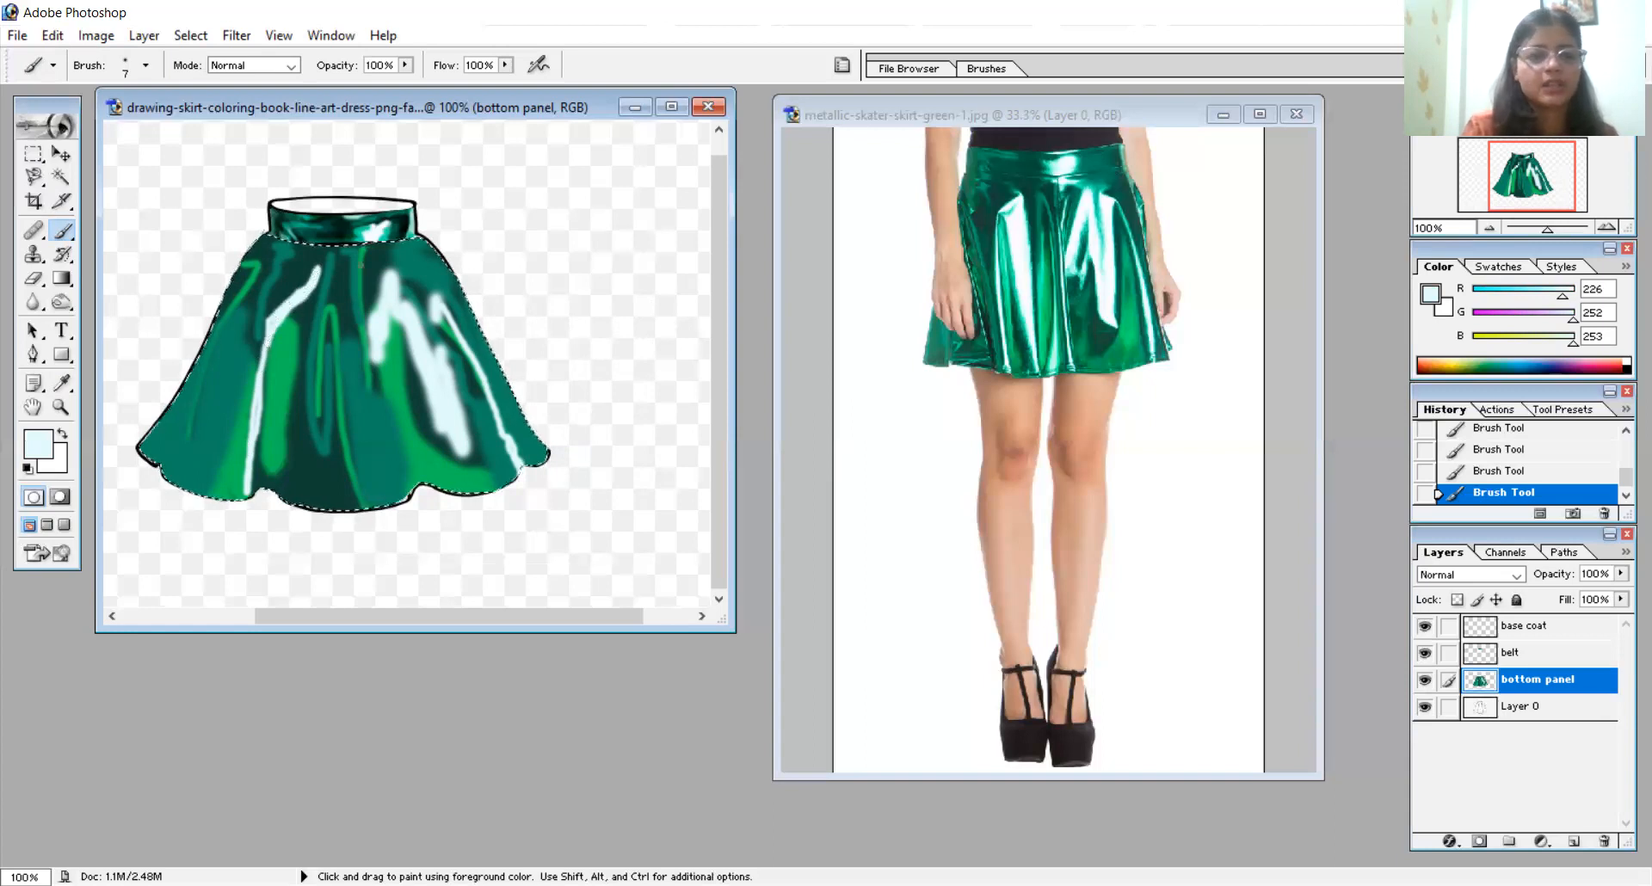
- Widen the left fold's shine with a 12 px pale stroke running from its upper end down beside the skirt's centre
right_click(397, 275)
text(12)
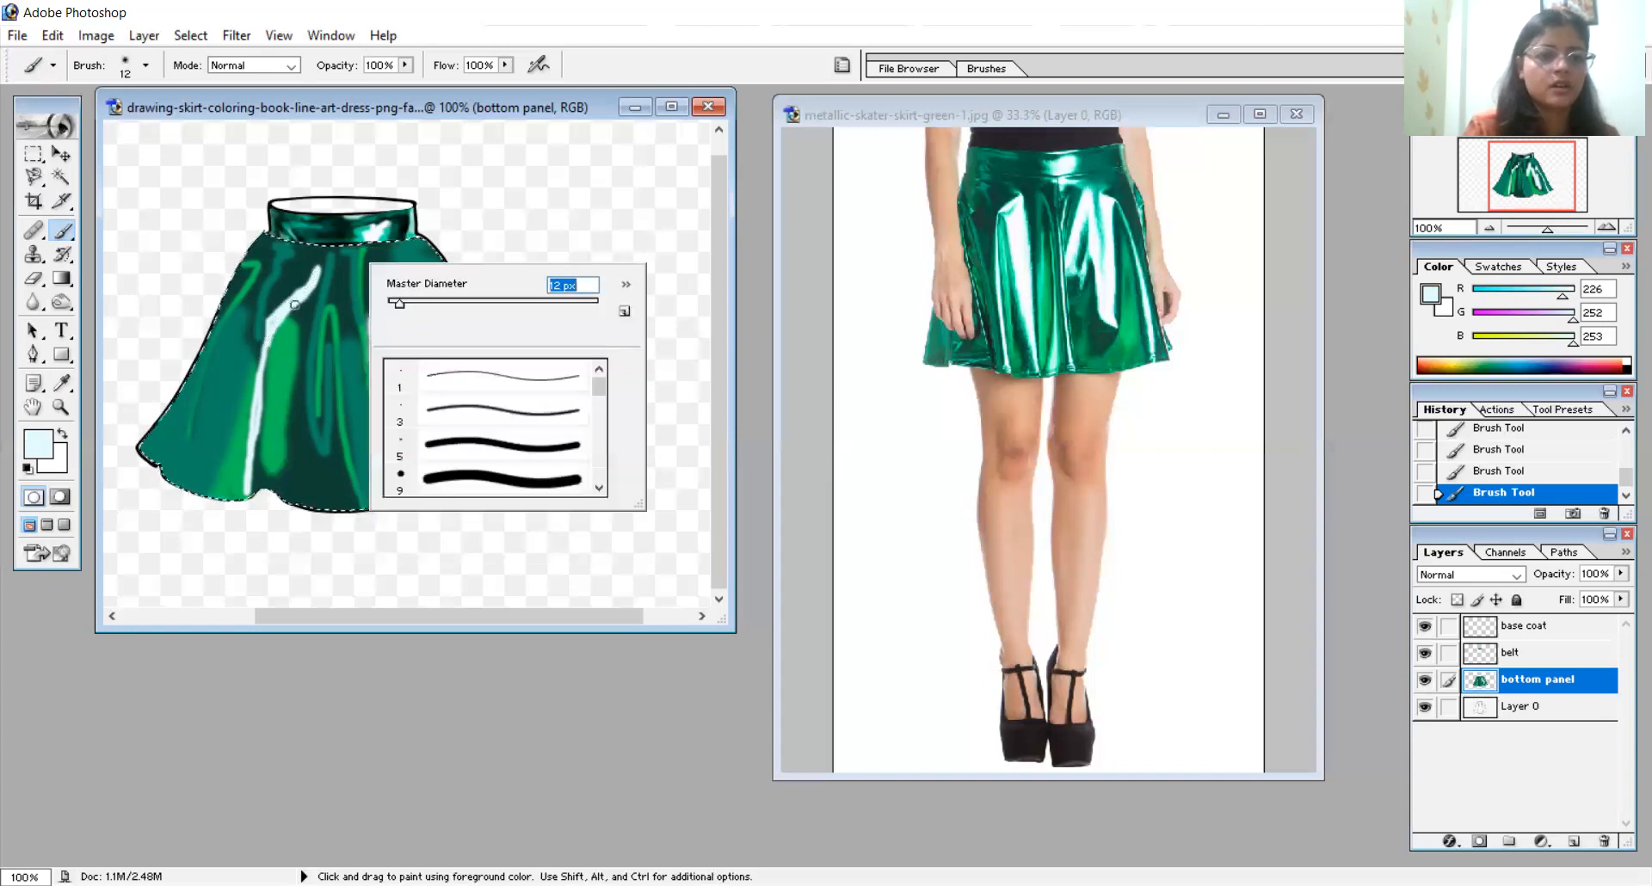
key(Return)
mouse_move(297, 331)
mouse_down()
mouse_move(314, 283)
mouse_move(300, 430)
mouse_up()
mouse_move(299, 367)
mouse_down()
mouse_move(317, 270)
mouse_move(298, 432)
mouse_up()
mouse_move(312, 277)
mouse_down()
mouse_move(289, 297)
mouse_move(303, 436)
mouse_up()
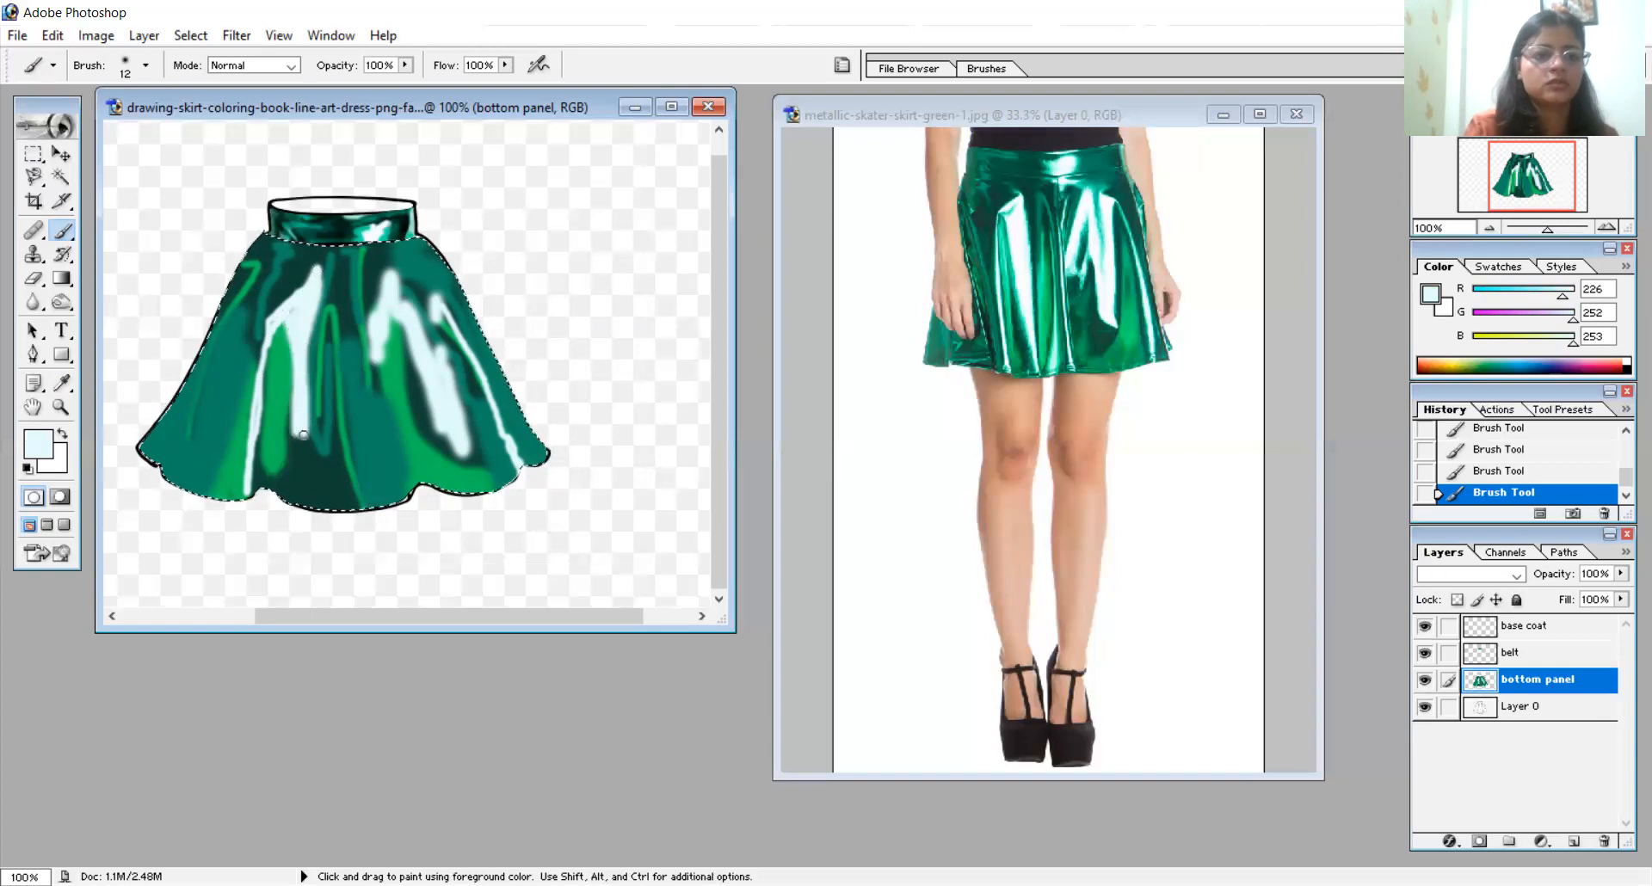
- Paint thin pale highlights at the skirt's left hem and lower centre with a 6 px brush, adding finer 4 px streaks at the centre and below the waistband
right_click(349, 478)
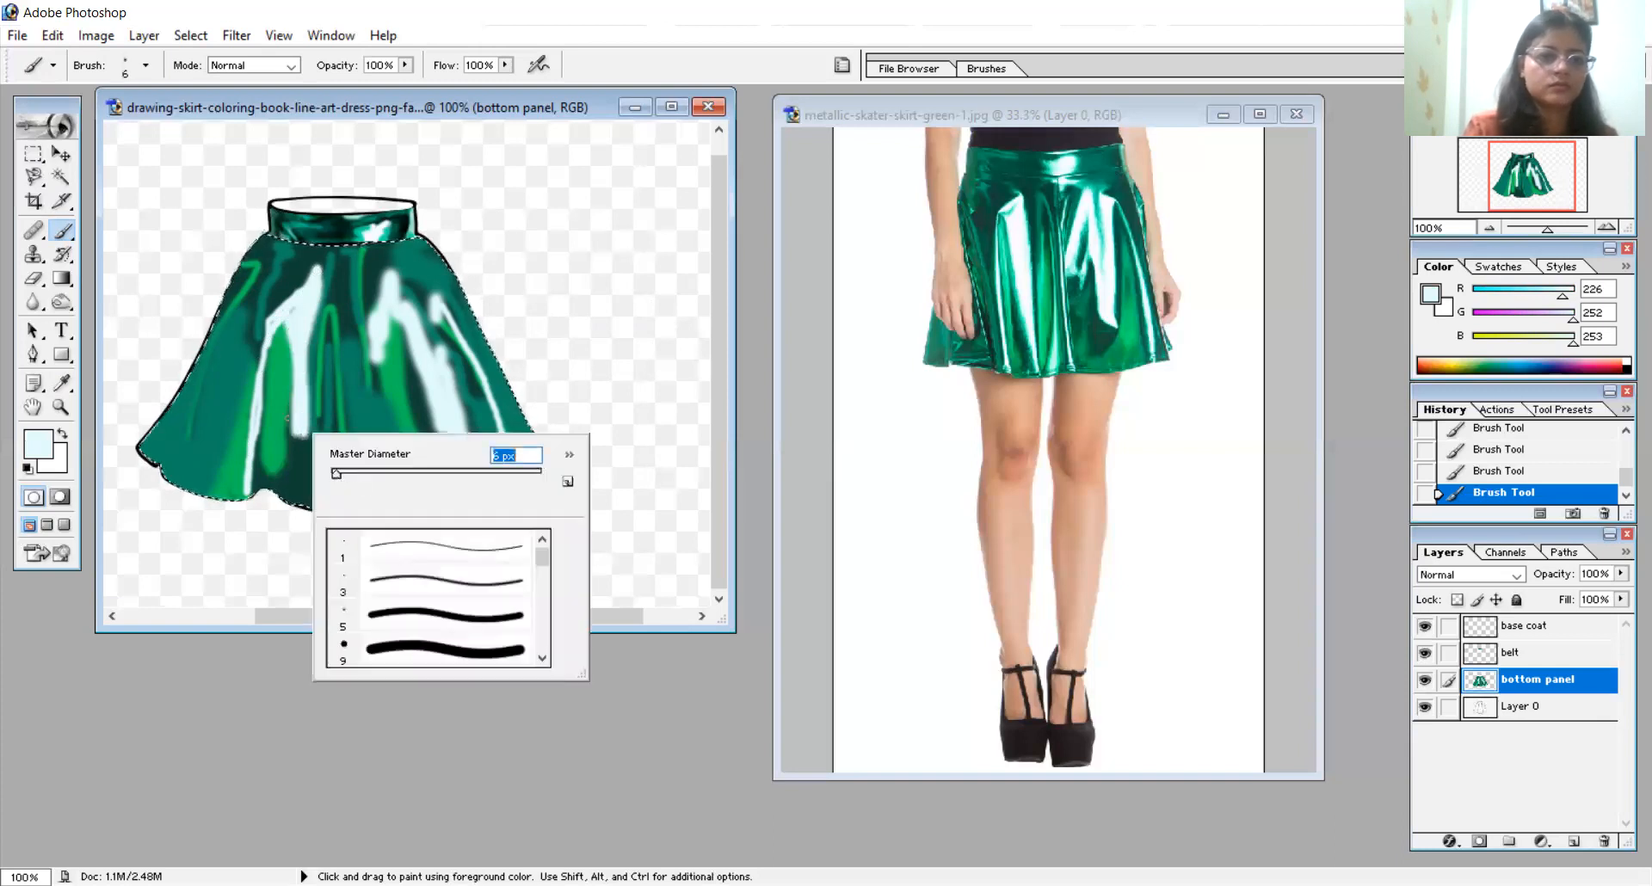
key(Return)
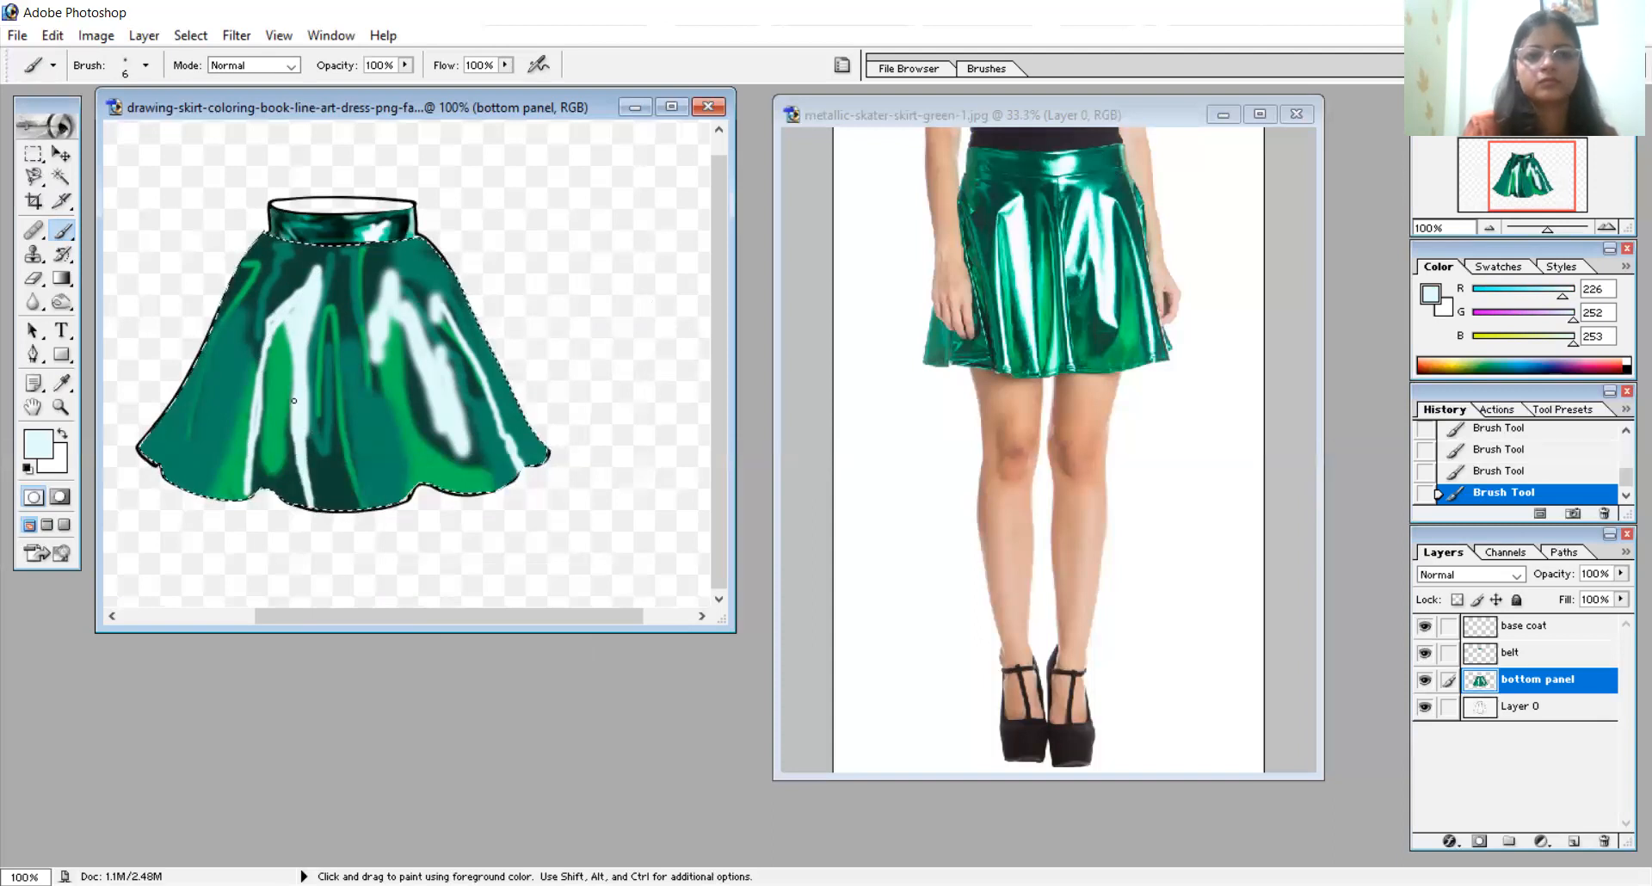
drag(280, 316, 247, 480)
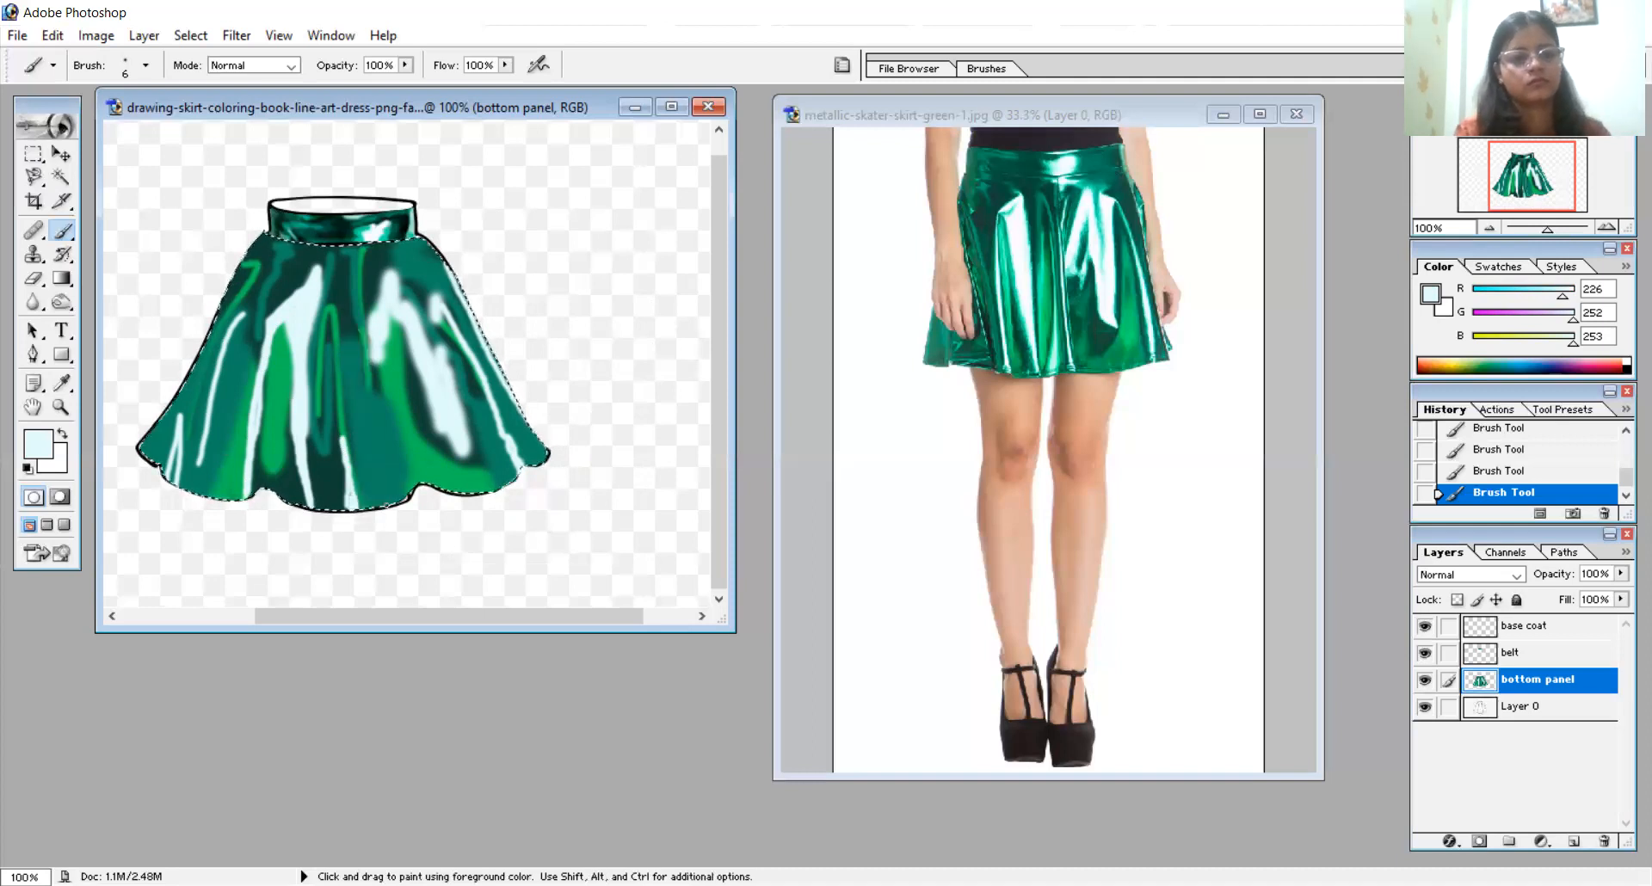
right_click(416, 537)
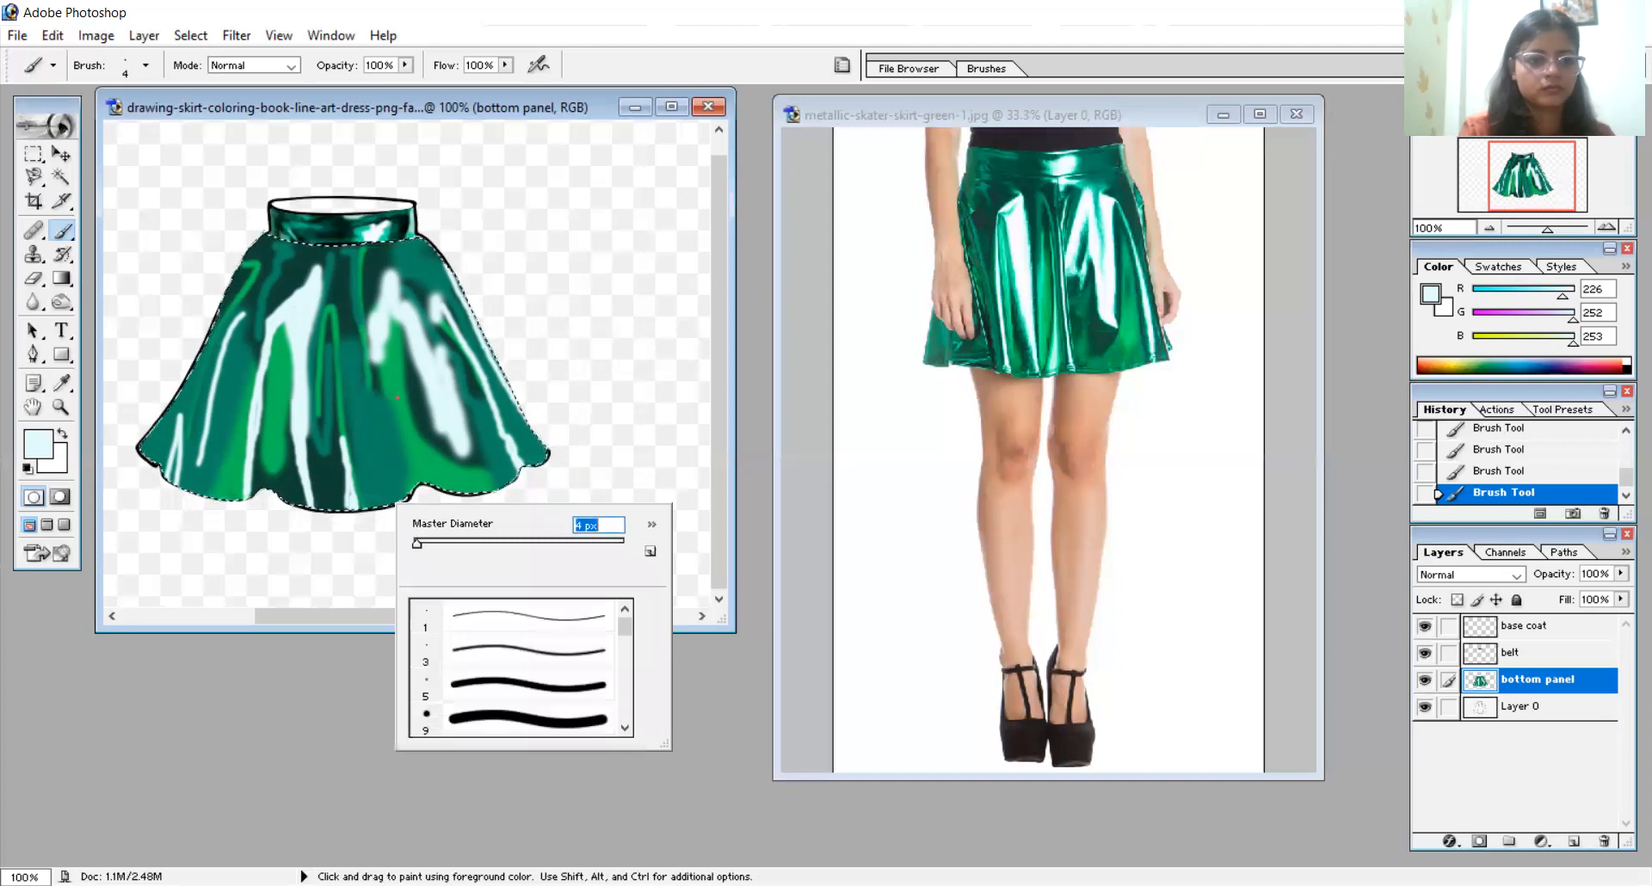
drag(352, 331, 392, 523)
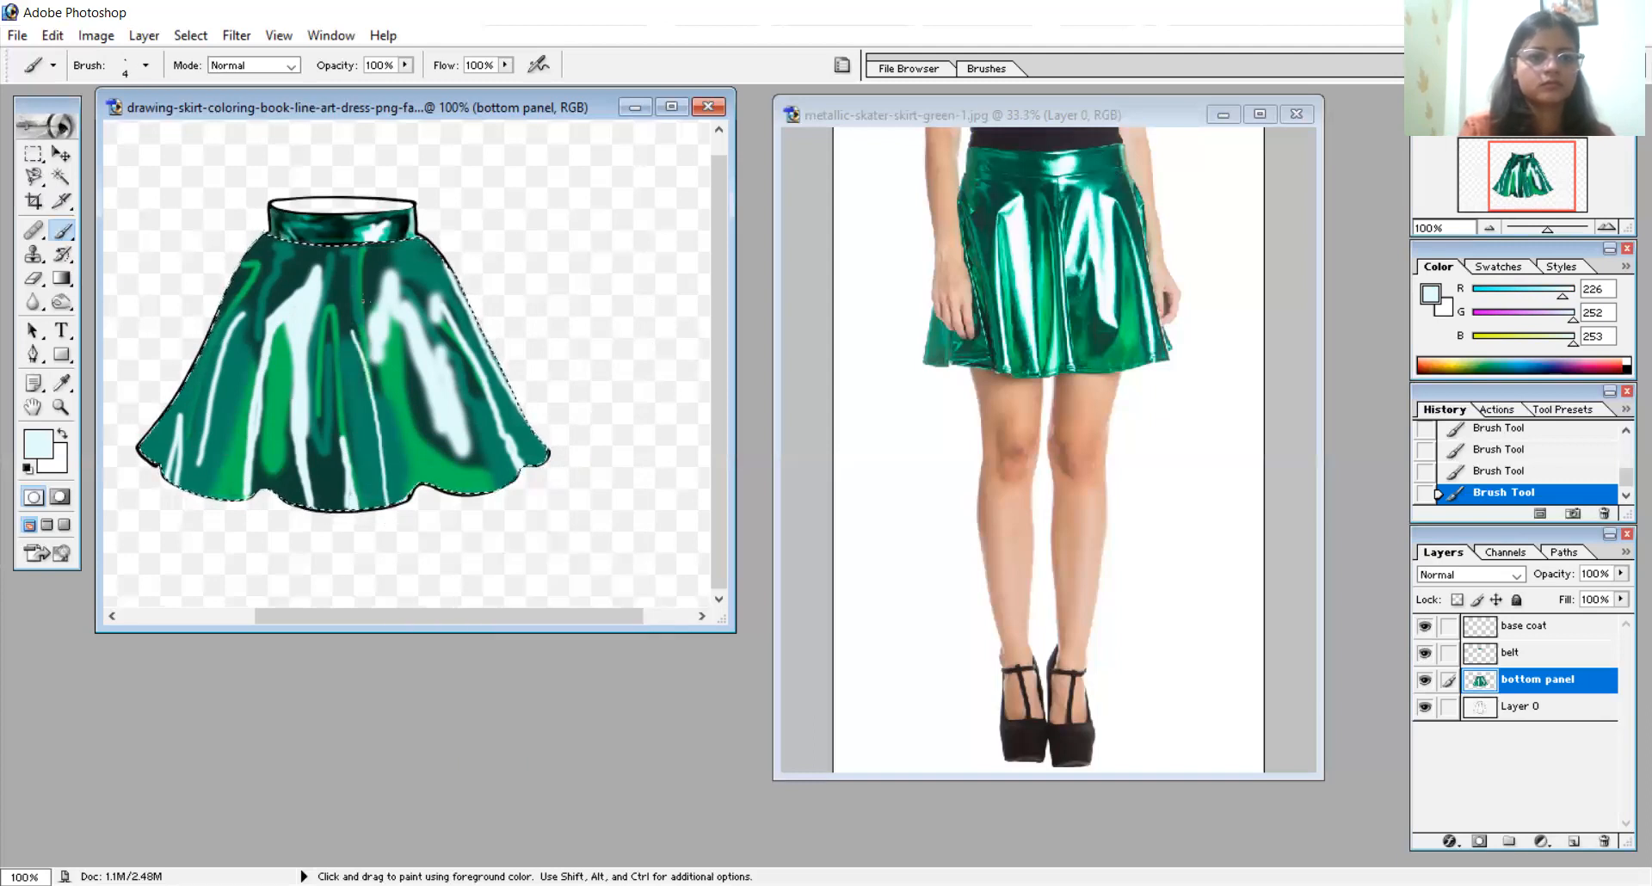
- Burn the midtones around the highlights on the skirt's right half, from waistband to hem, with a 16 px brush at 50% exposure
click(61, 303)
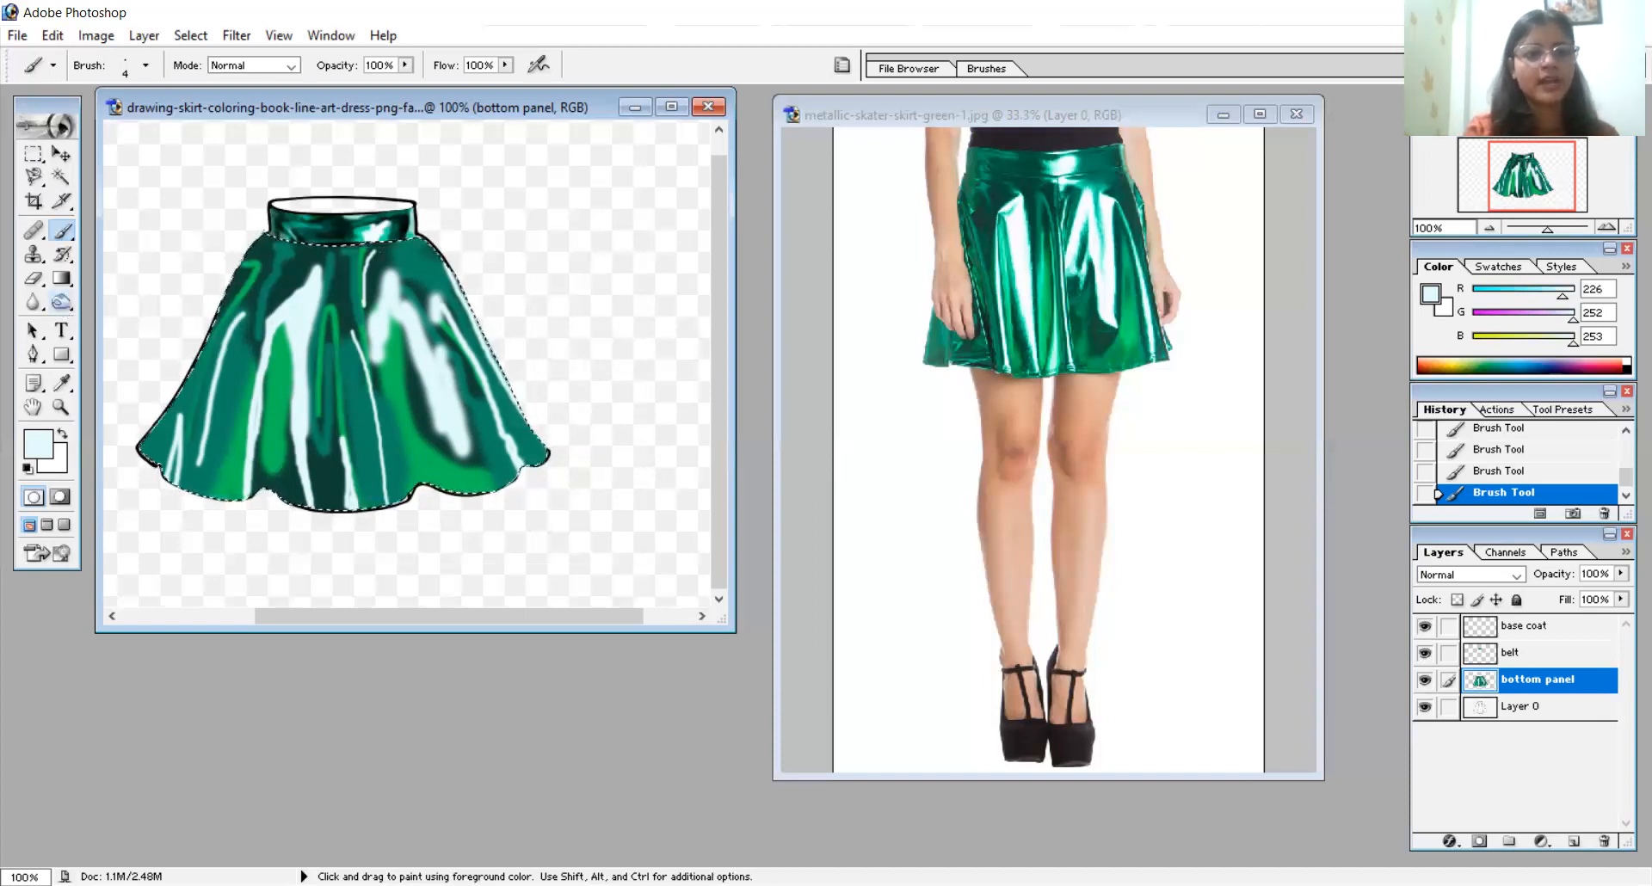
right_click(491, 257)
drag(528, 297, 534, 298)
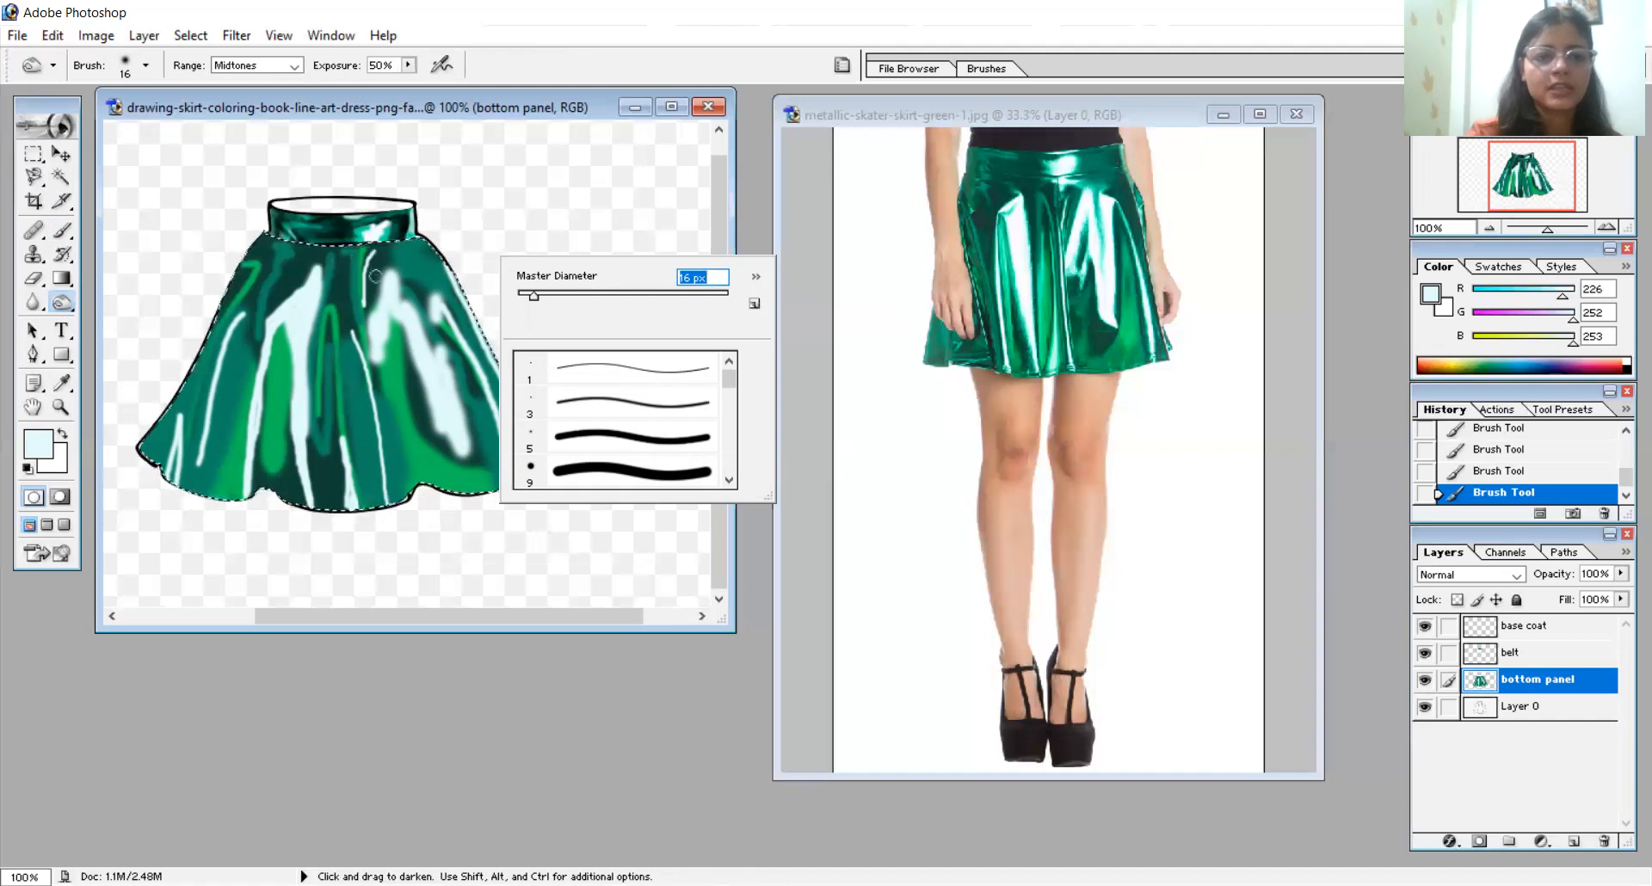
click(370, 308)
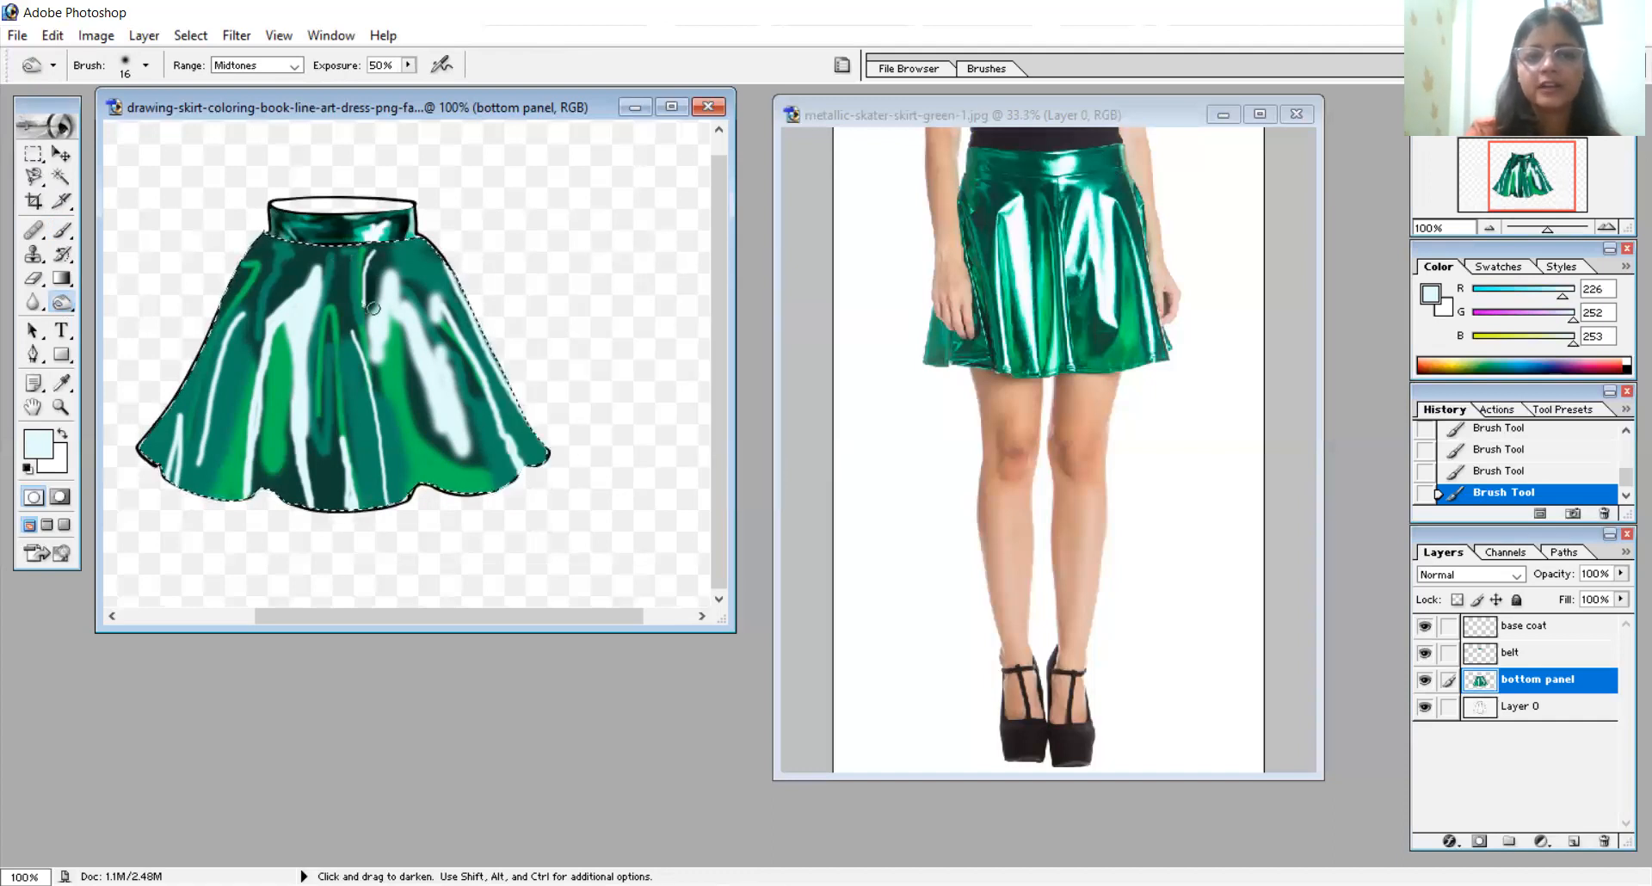
click(408, 286)
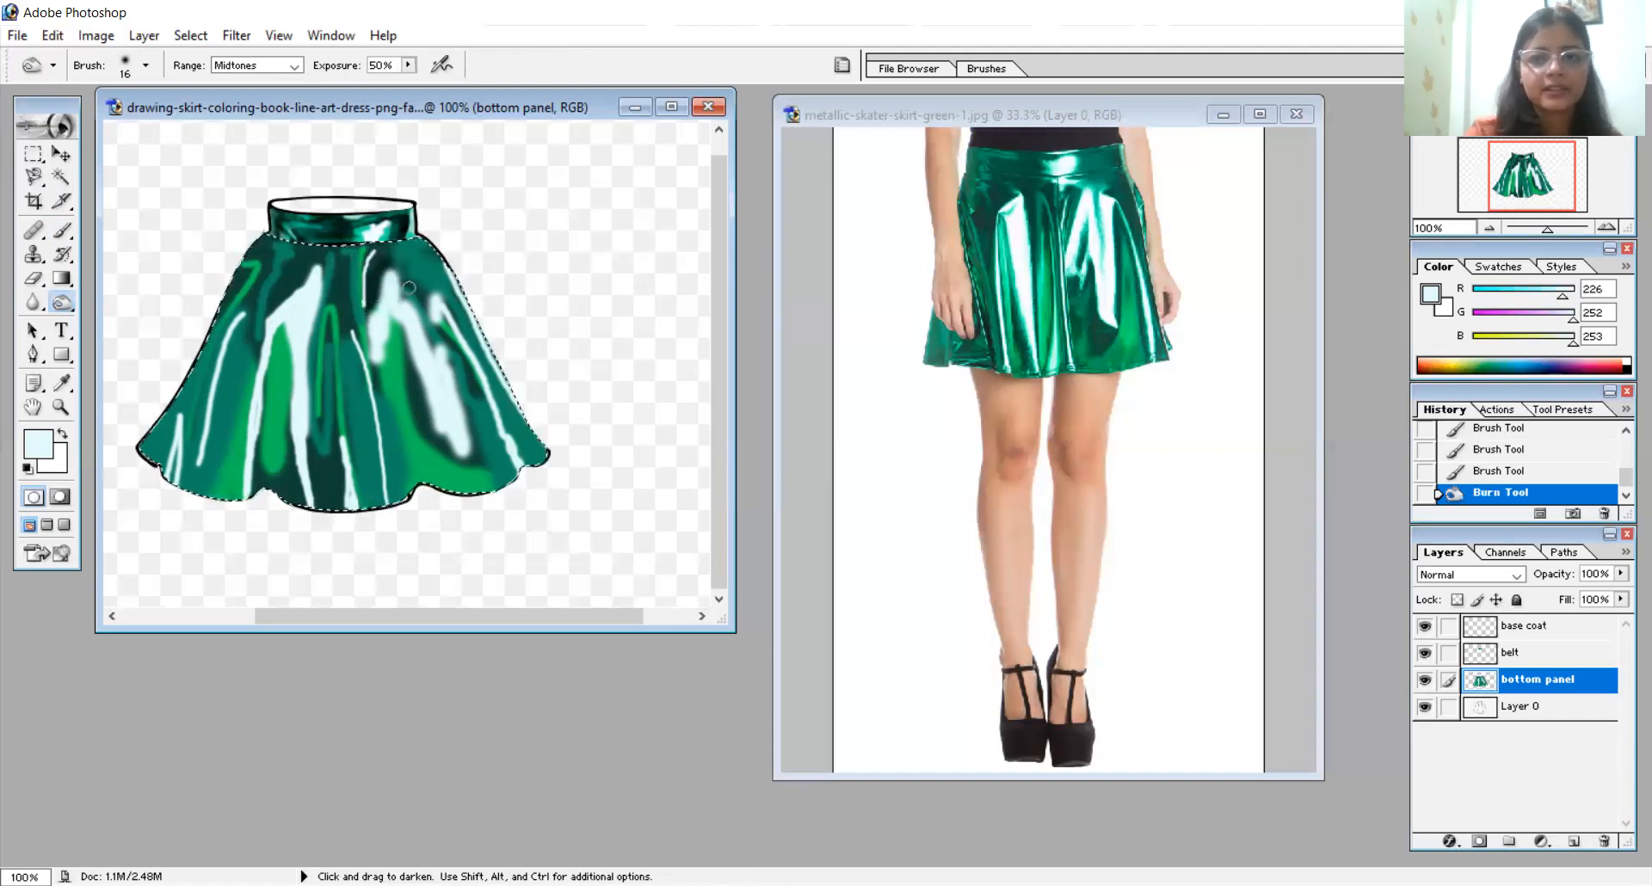
mouse_move(449, 366)
mouse_down()
mouse_move(450, 320)
mouse_move(491, 419)
mouse_move(435, 254)
mouse_move(489, 360)
mouse_up()
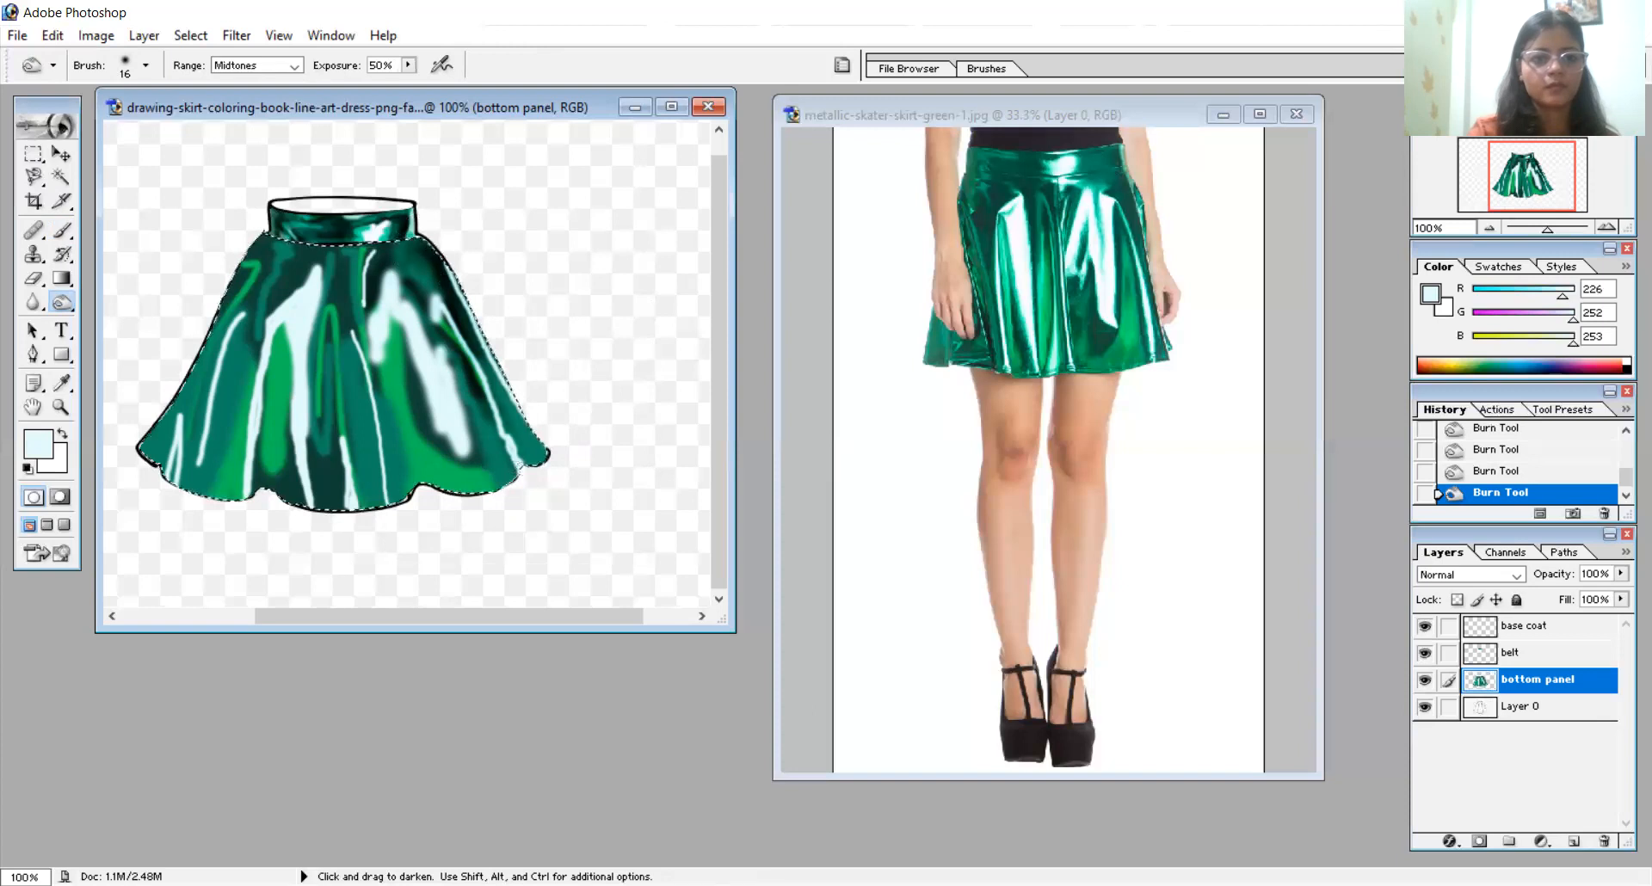
mouse_move(554, 462)
mouse_down()
mouse_move(490, 383)
mouse_move(469, 429)
mouse_move(416, 408)
mouse_move(423, 469)
mouse_move(421, 425)
mouse_move(445, 481)
mouse_up()
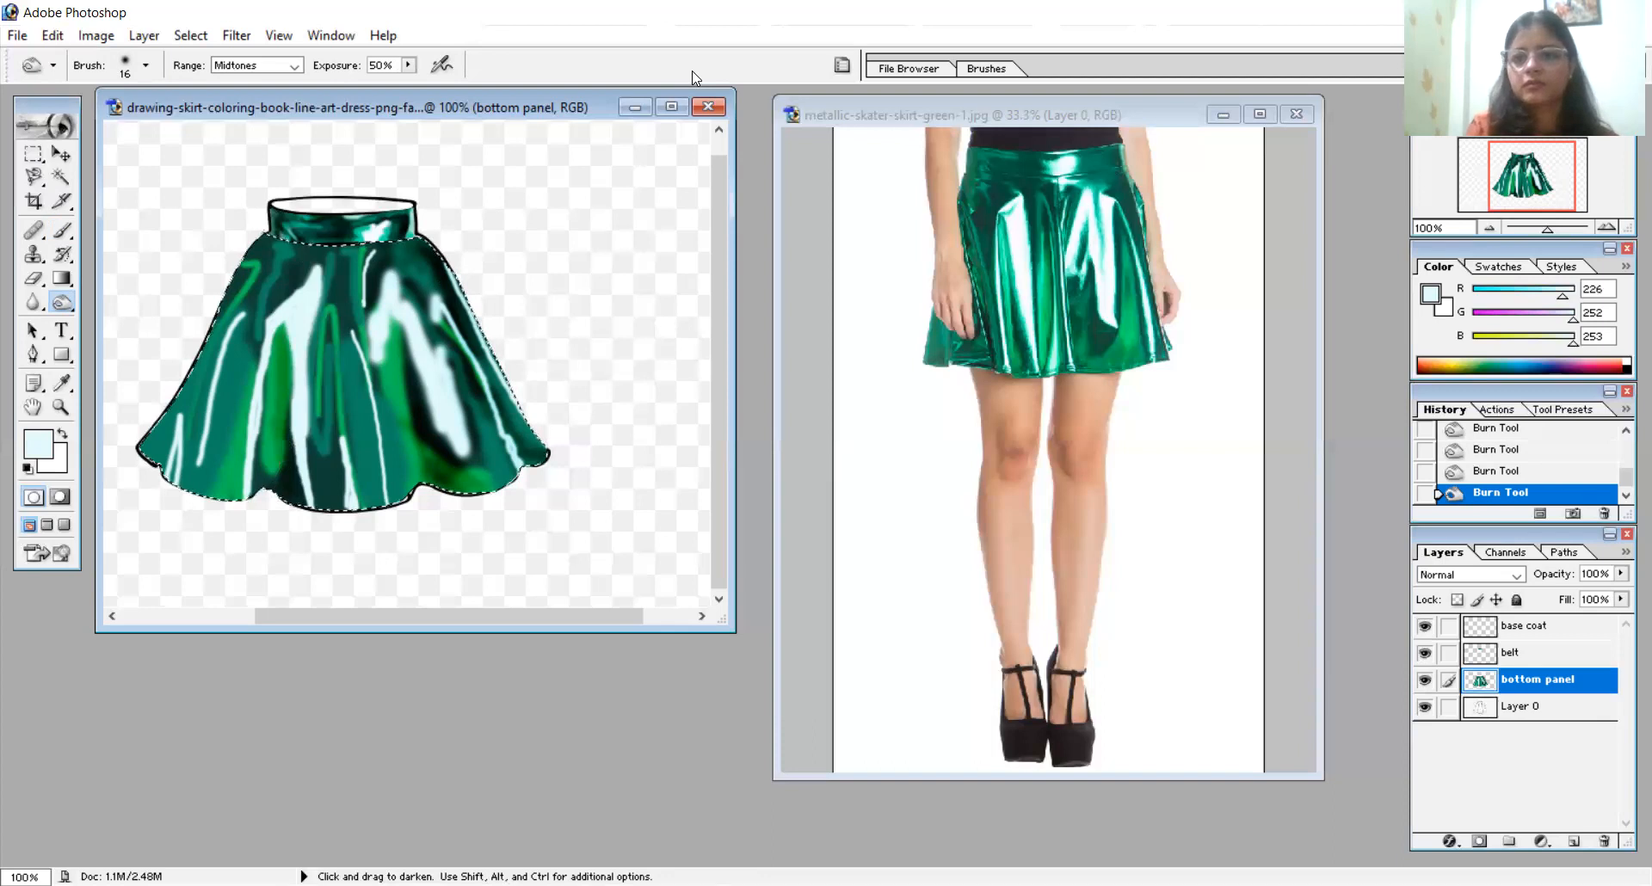
- Darken the skirt's left side and the centre folds down to the hem with the 16 px Burn tool
key(ctrl+d)
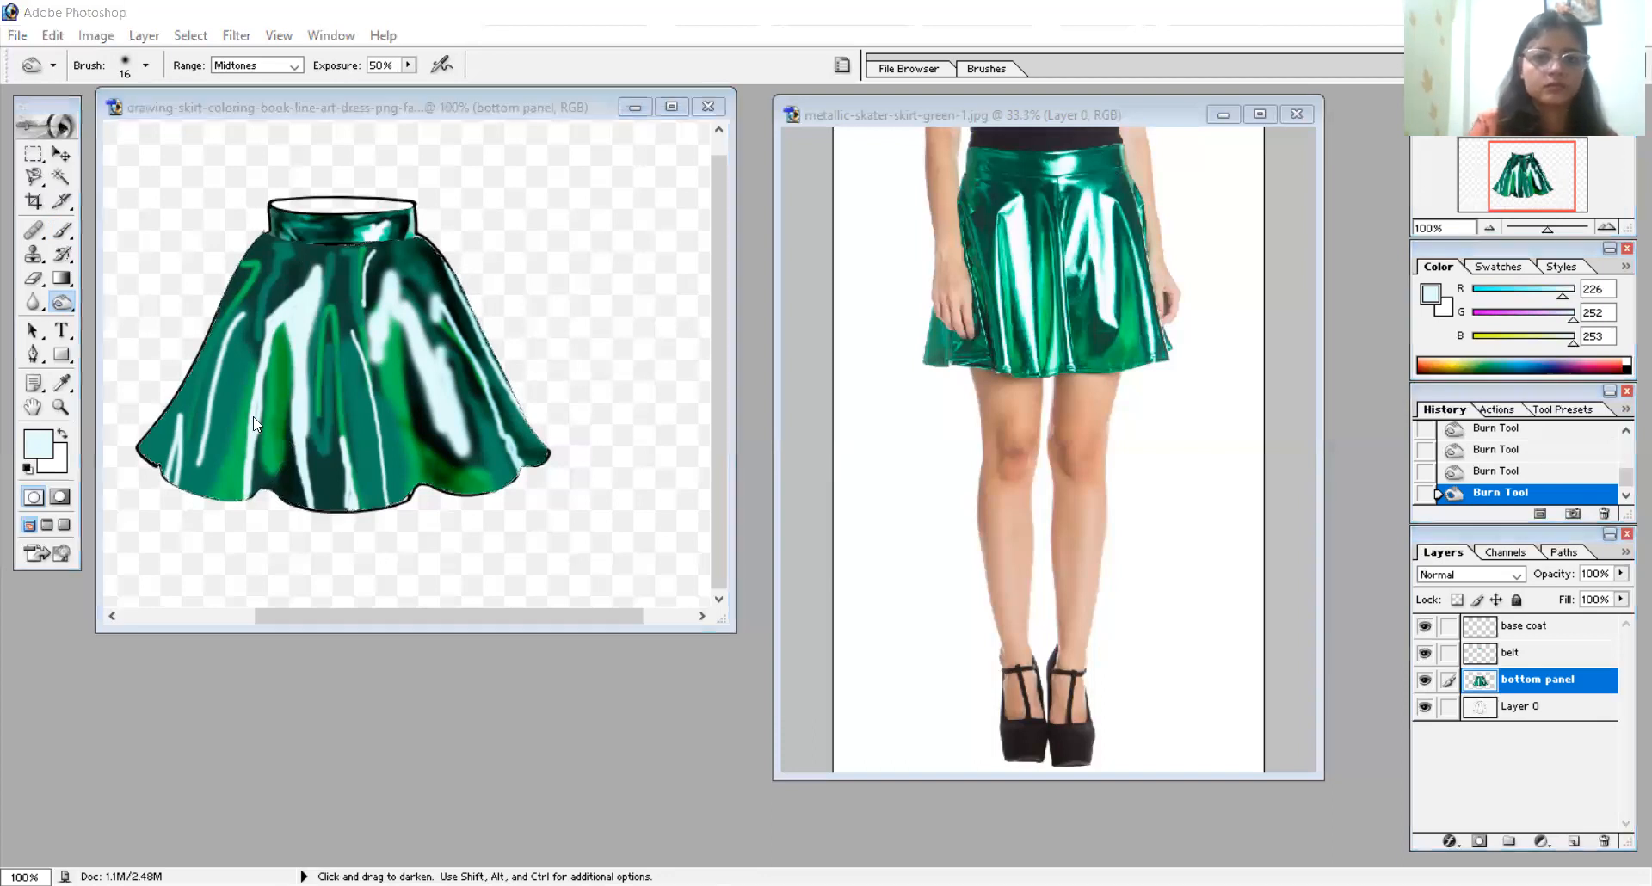
click(189, 473)
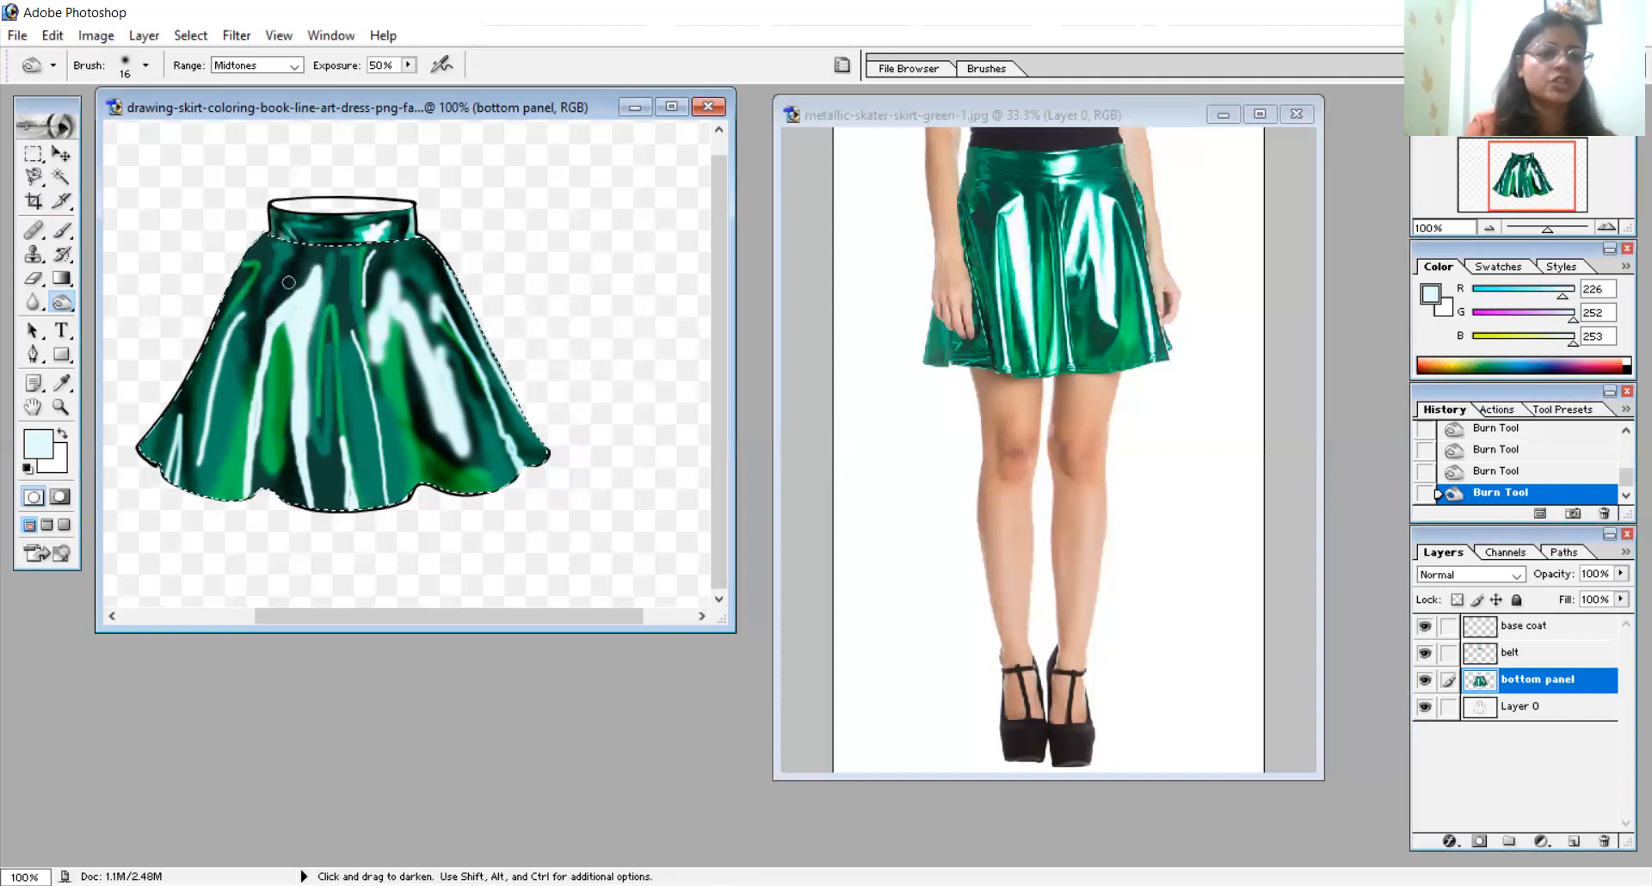
mouse_move(243, 389)
mouse_down()
mouse_move(258, 326)
mouse_move(202, 470)
mouse_move(249, 342)
mouse_move(213, 446)
mouse_move(253, 270)
mouse_move(248, 350)
mouse_move(262, 225)
mouse_move(253, 295)
mouse_up()
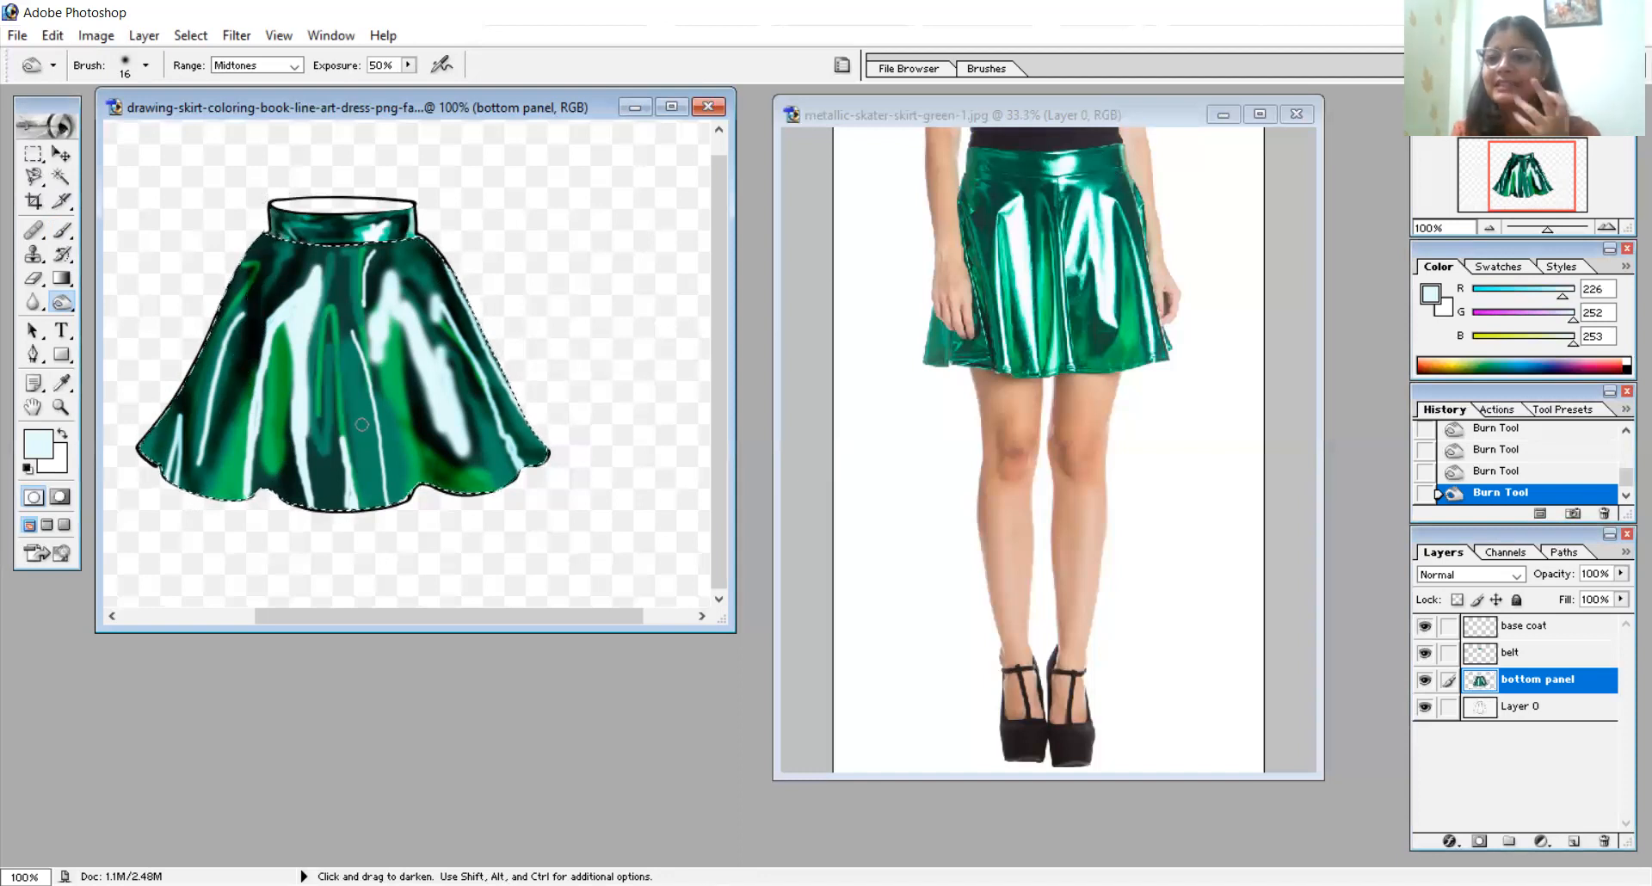
mouse_move(309, 447)
mouse_down()
mouse_move(308, 362)
mouse_move(313, 408)
mouse_move(313, 337)
mouse_move(321, 416)
mouse_move(326, 335)
mouse_move(311, 411)
mouse_move(313, 326)
mouse_move(310, 405)
mouse_move(338, 245)
mouse_move(383, 525)
mouse_move(346, 243)
mouse_move(345, 357)
mouse_move(347, 222)
mouse_move(346, 513)
mouse_move(302, 401)
mouse_move(327, 460)
mouse_move(346, 379)
mouse_move(337, 495)
mouse_move(335, 333)
mouse_move(369, 536)
mouse_up()
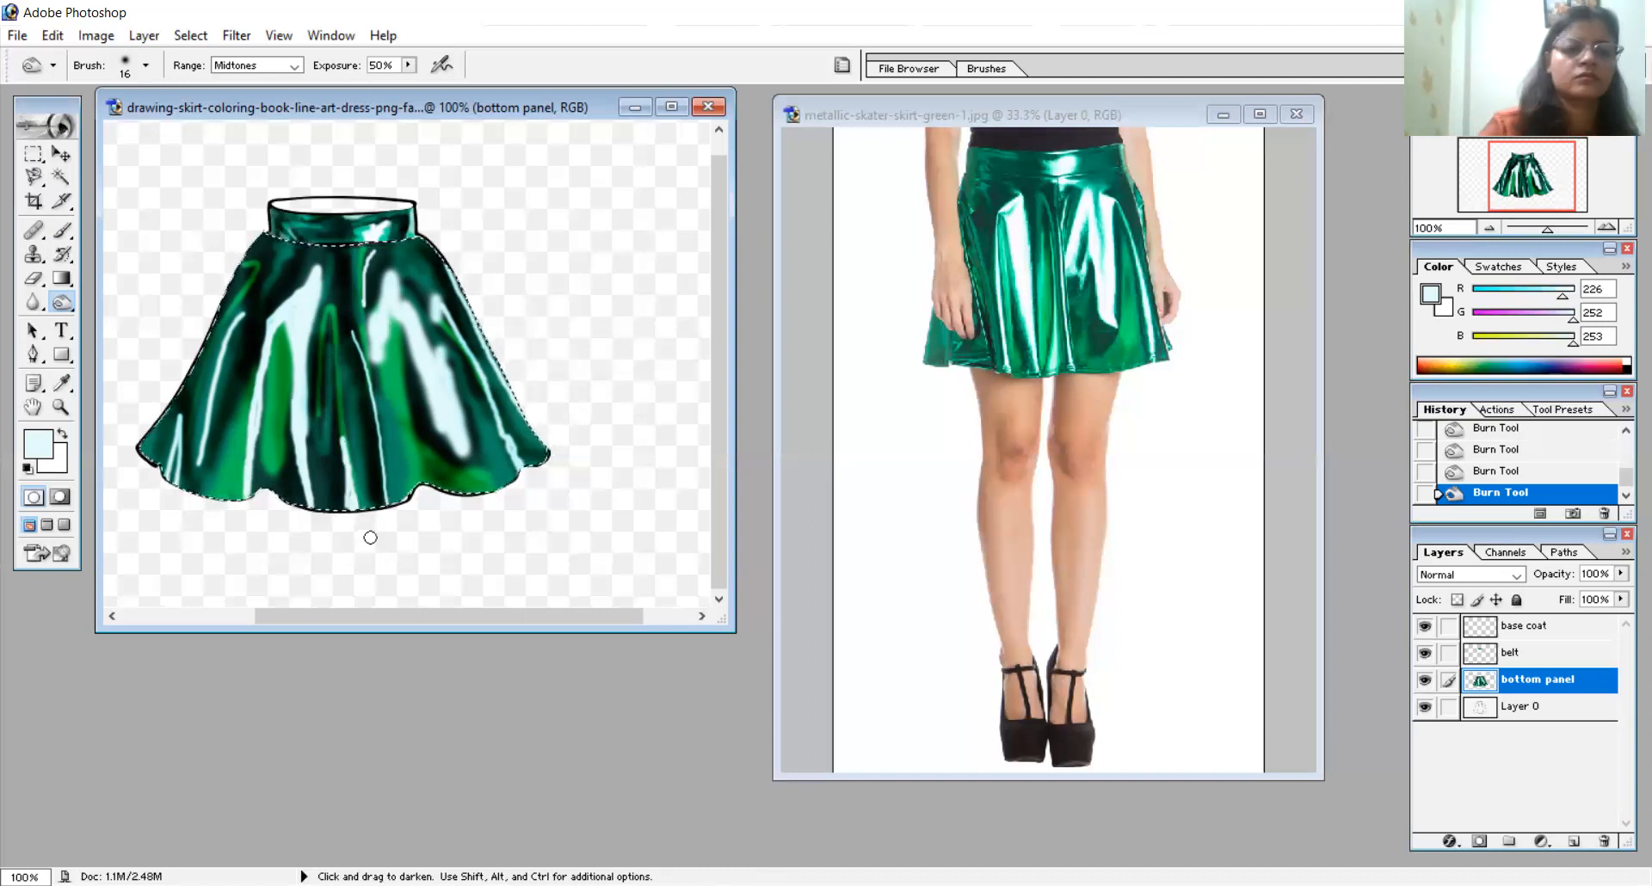
- Reduce the Burn brush to 7 px and darken the narrow green fold right of the skirt's centre, beside the wide highlight
right_click(370, 538)
drag(408, 574, 405, 577)
click(410, 478)
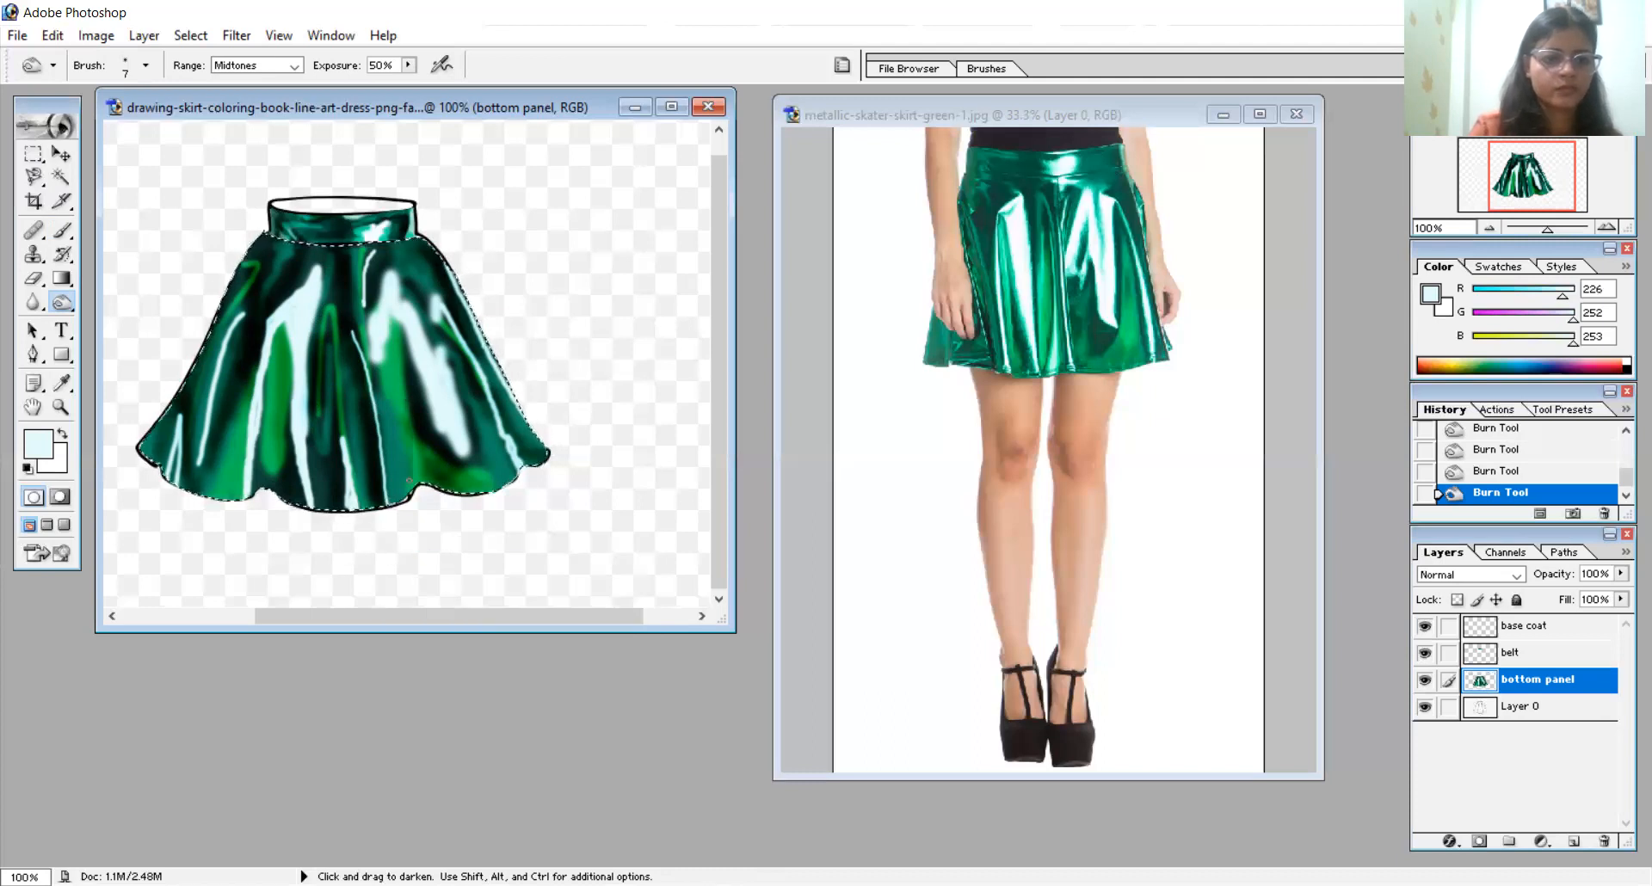
drag(406, 420, 413, 478)
drag(406, 416, 397, 345)
mouse_move(404, 448)
mouse_down()
mouse_move(401, 417)
mouse_move(409, 431)
mouse_up()
drag(396, 374, 406, 413)
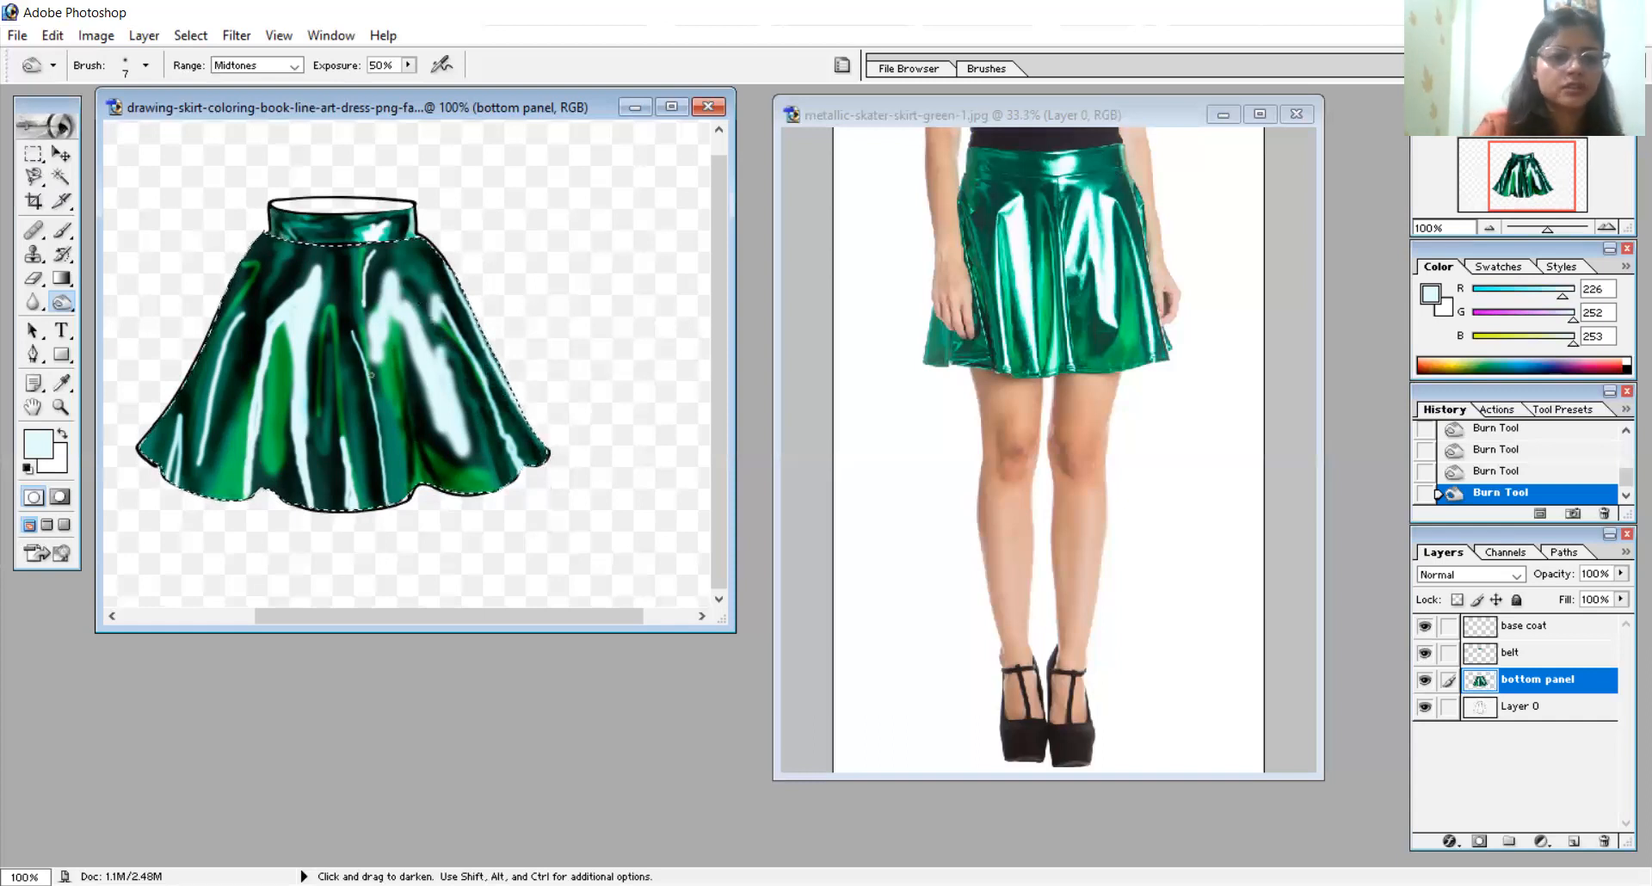
- Burn thin shadows into the green folds on either side of the long left highlight
mouse_move(284, 419)
mouse_down()
mouse_move(285, 382)
mouse_move(290, 401)
mouse_up()
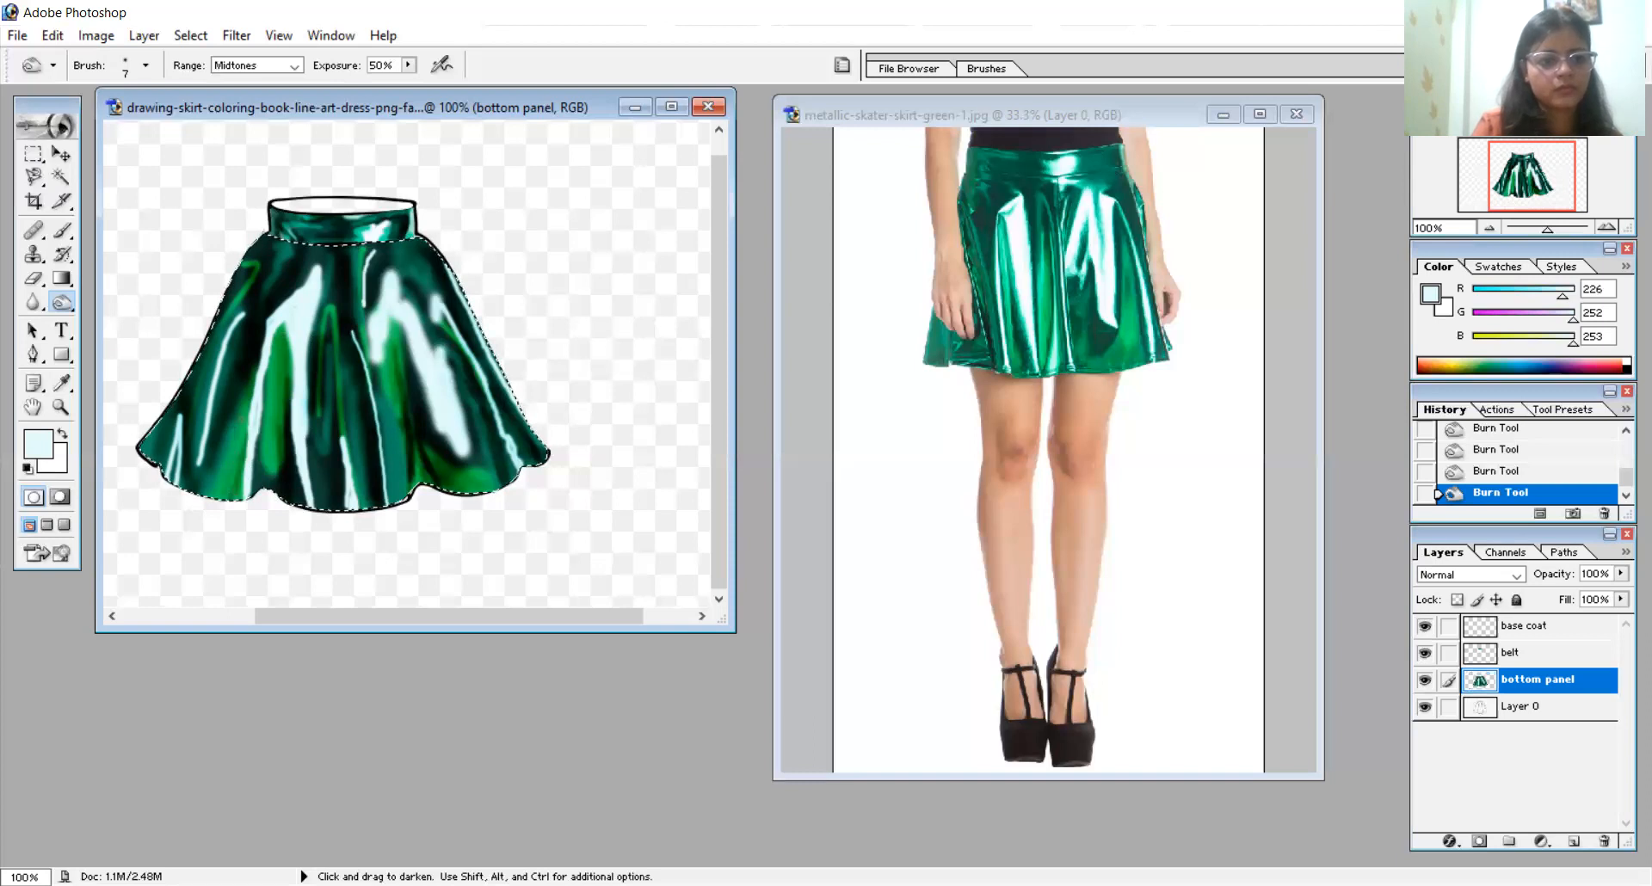
drag(238, 476, 242, 447)
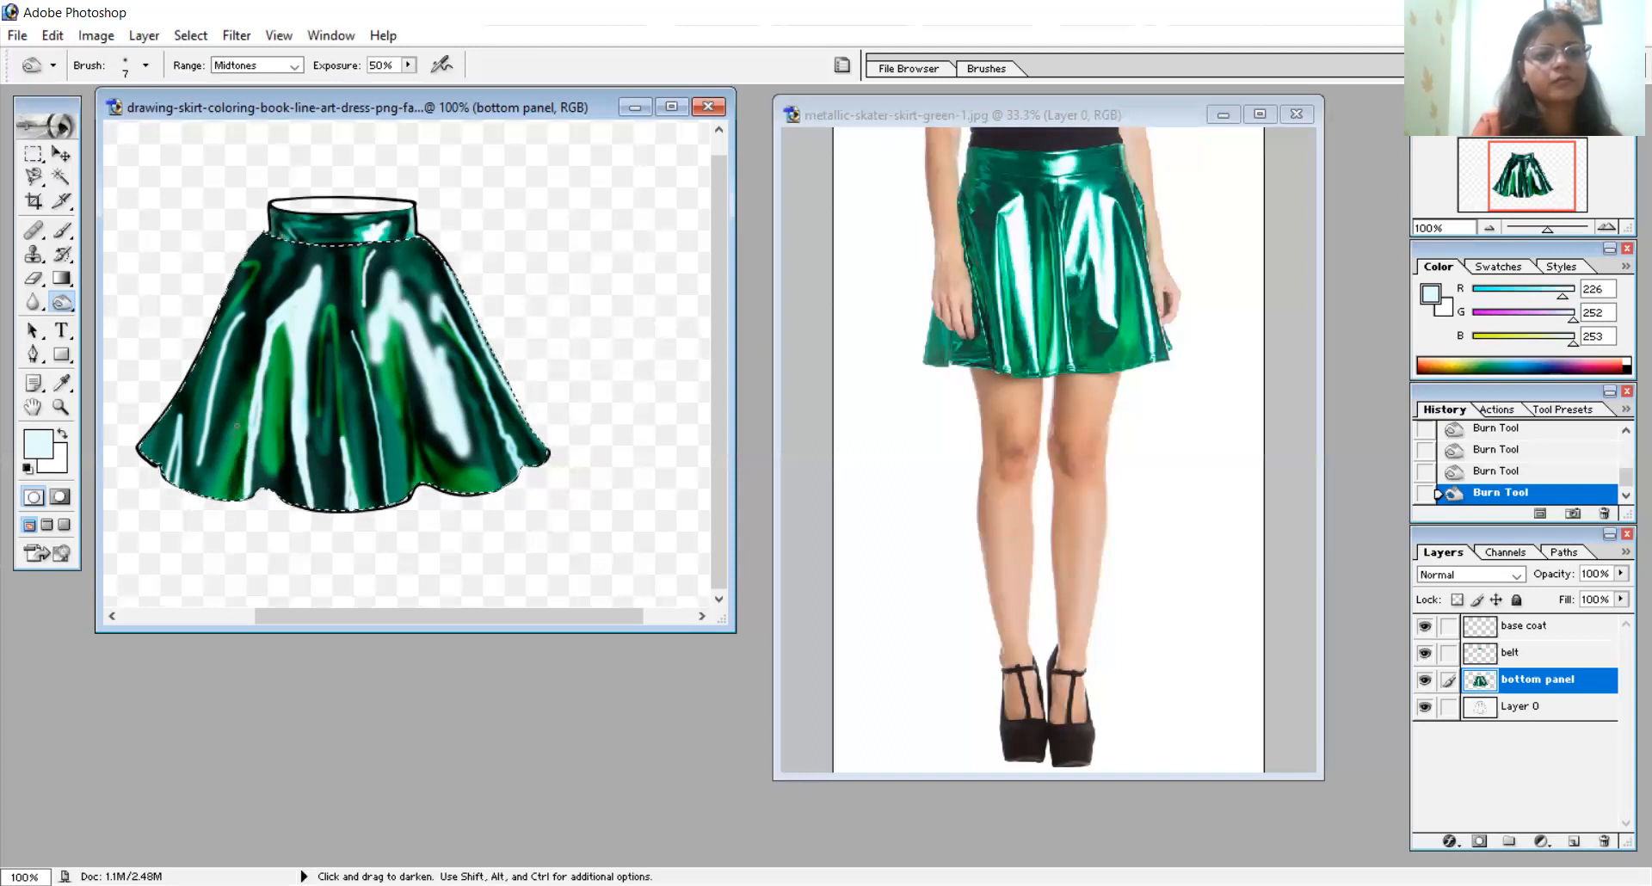
mouse_move(241, 451)
mouse_down()
mouse_move(261, 366)
mouse_move(226, 510)
mouse_move(258, 374)
mouse_up()
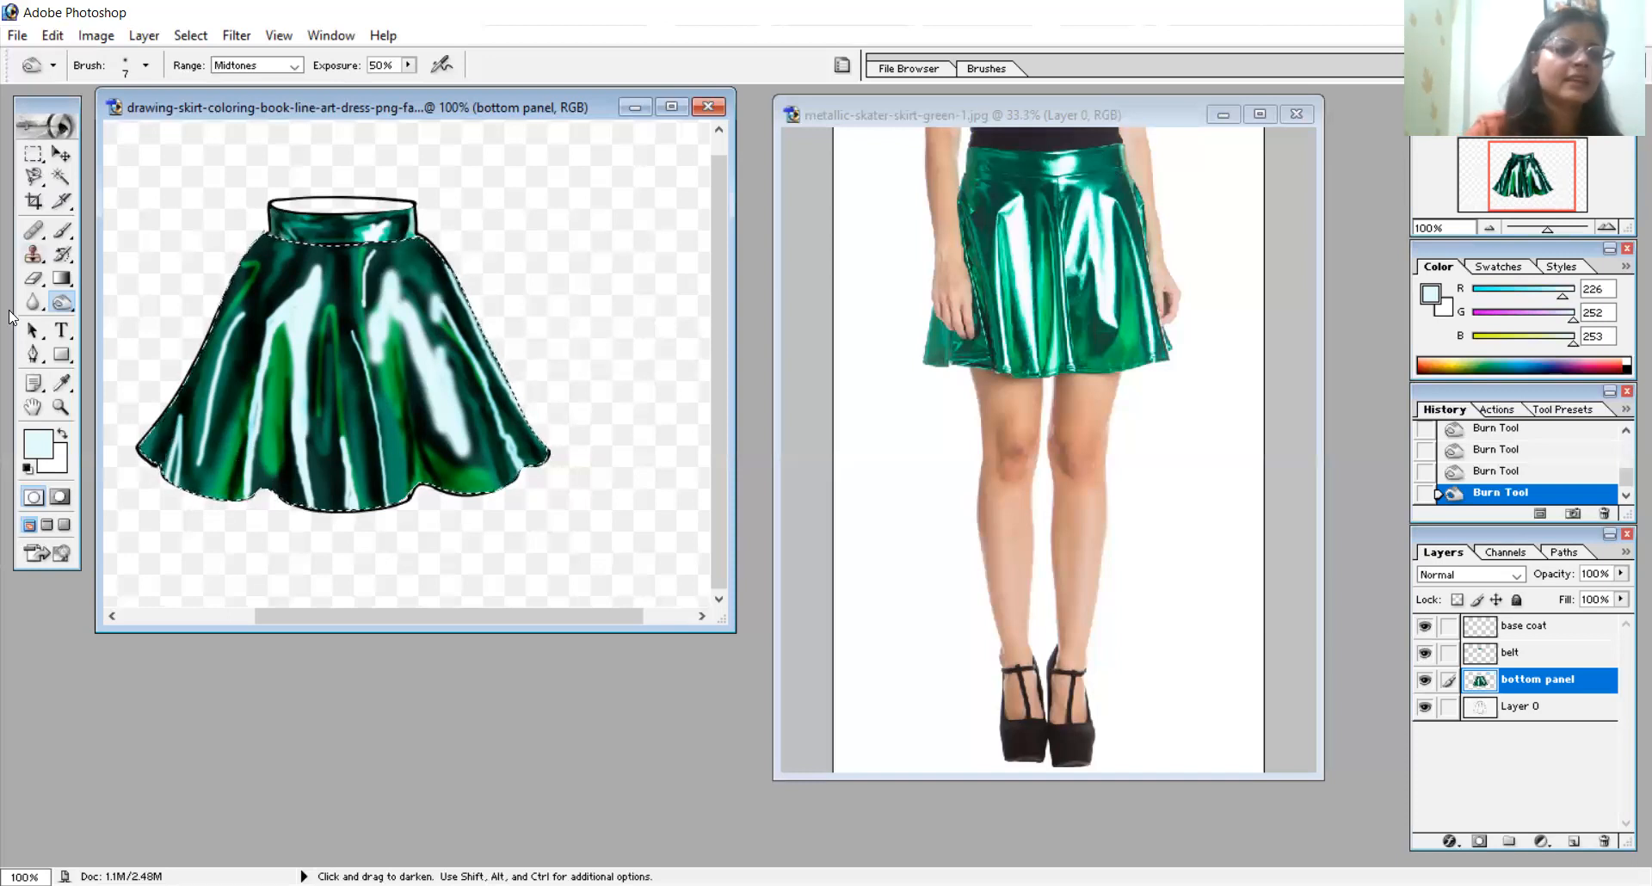
- Lighten the lower-right hem, the centre fold and the left side of the skirt using the Dodge tool with a 31 px brush
drag(60, 303, 132, 308)
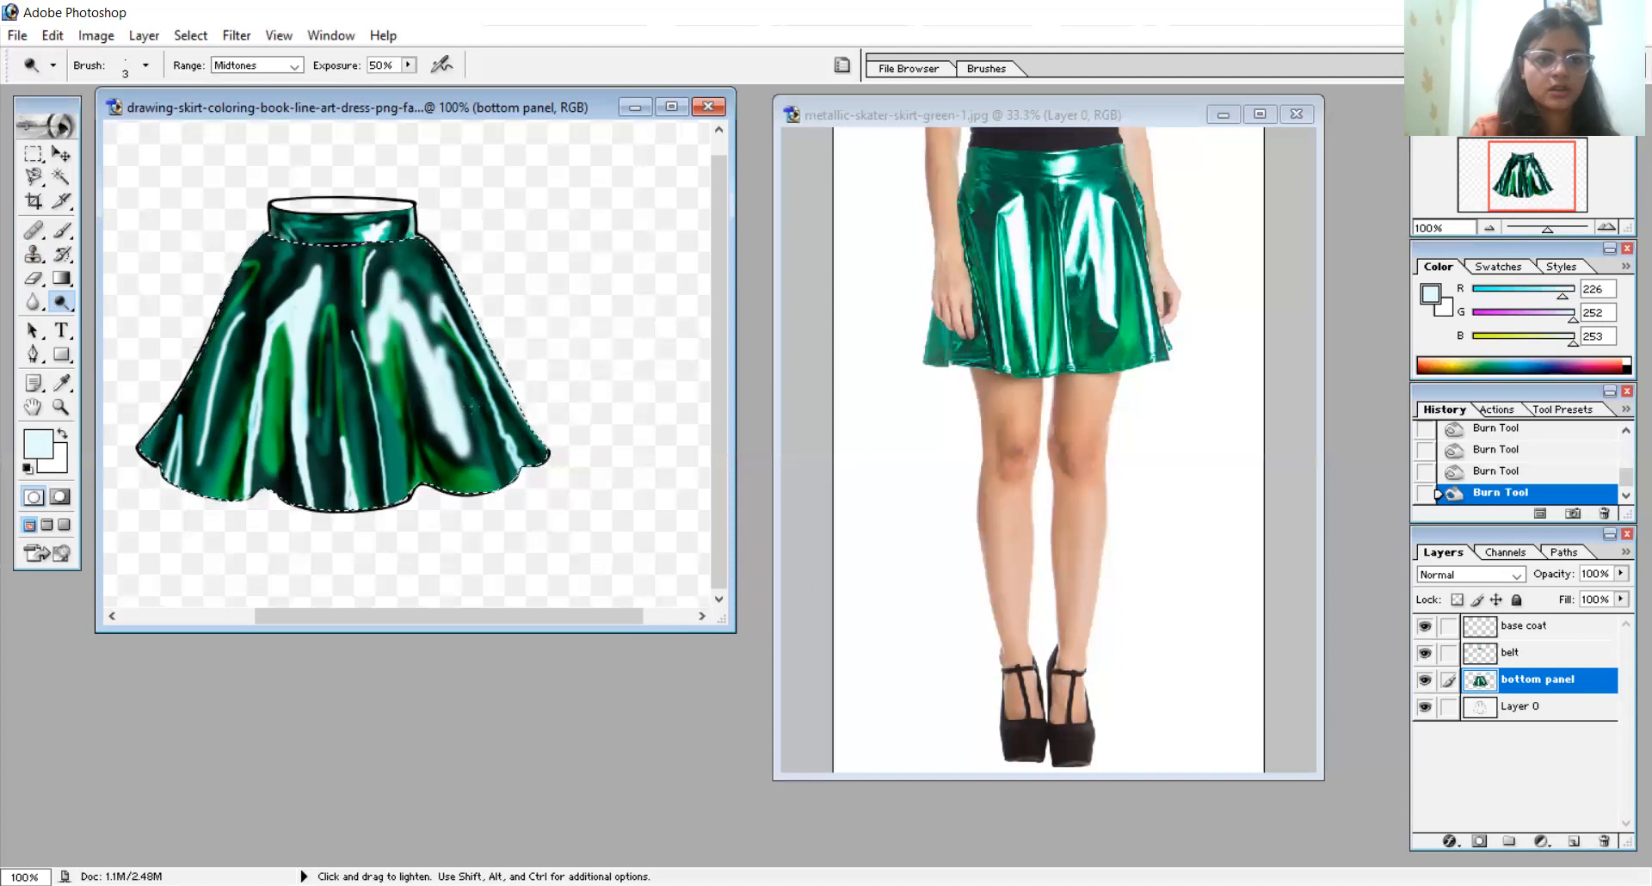
right_click(446, 477)
click(505, 518)
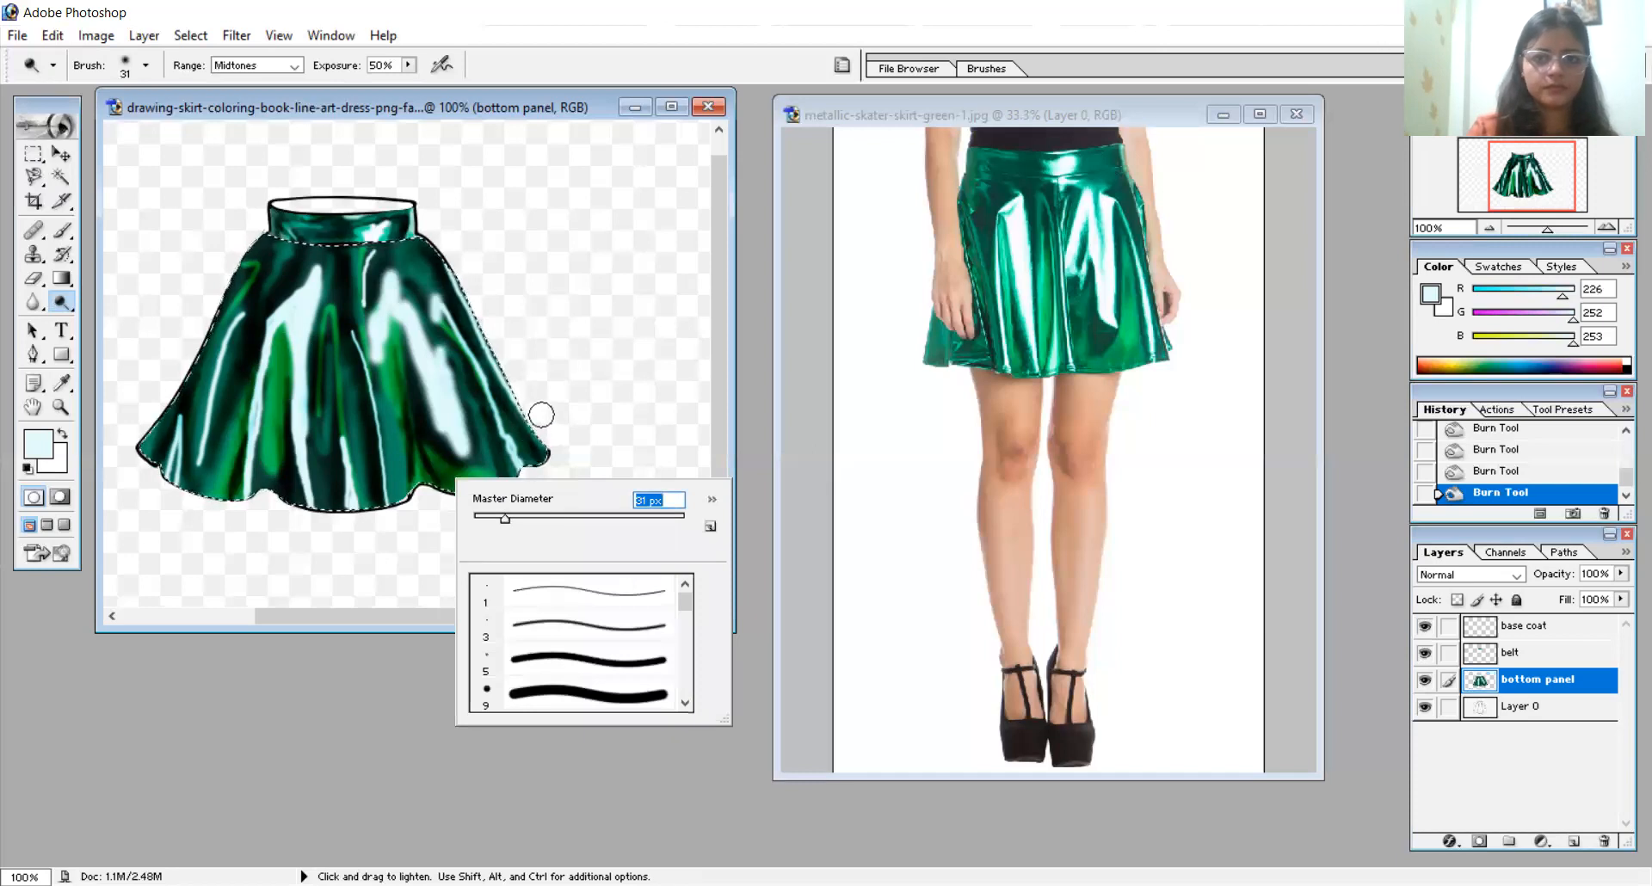
click(463, 453)
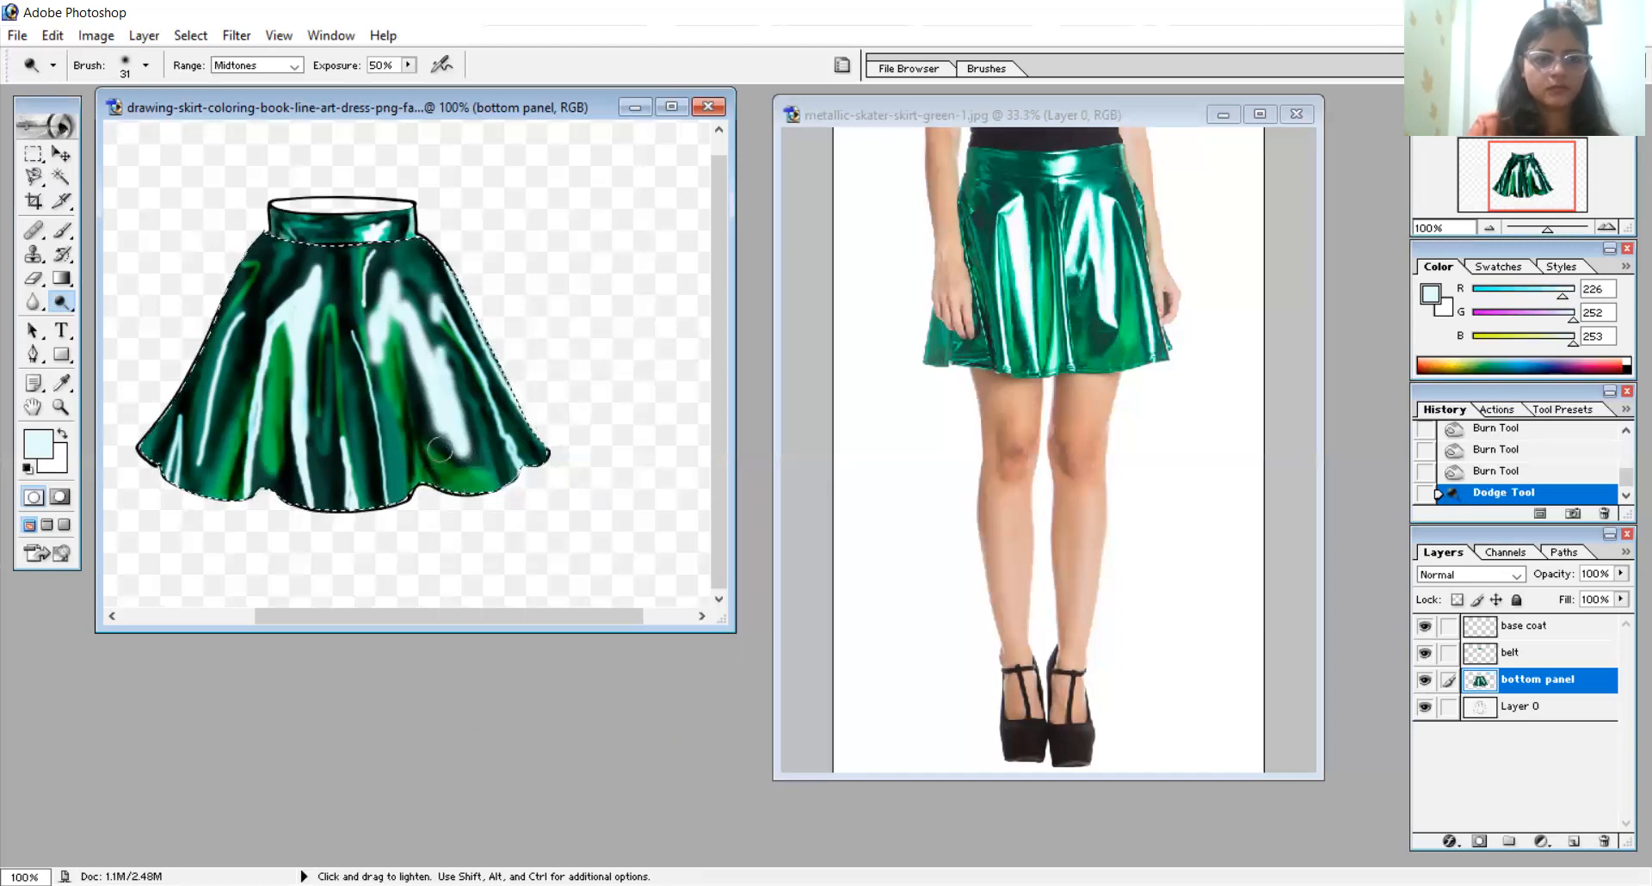
click(471, 472)
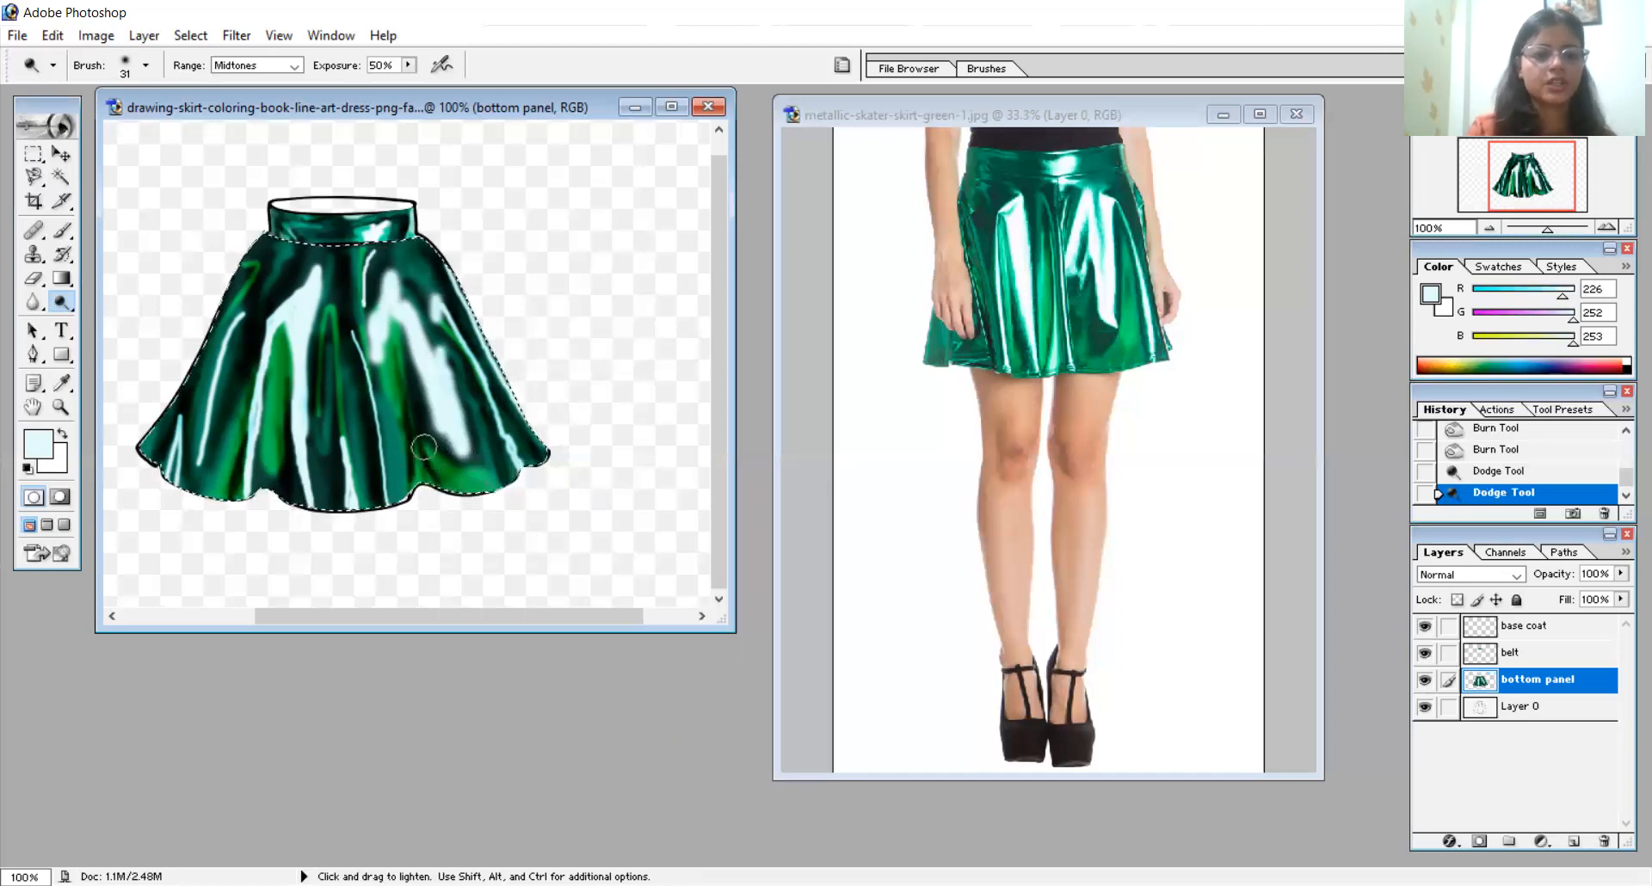
mouse_move(351, 408)
mouse_down()
mouse_move(339, 318)
mouse_move(362, 444)
mouse_move(339, 266)
mouse_up()
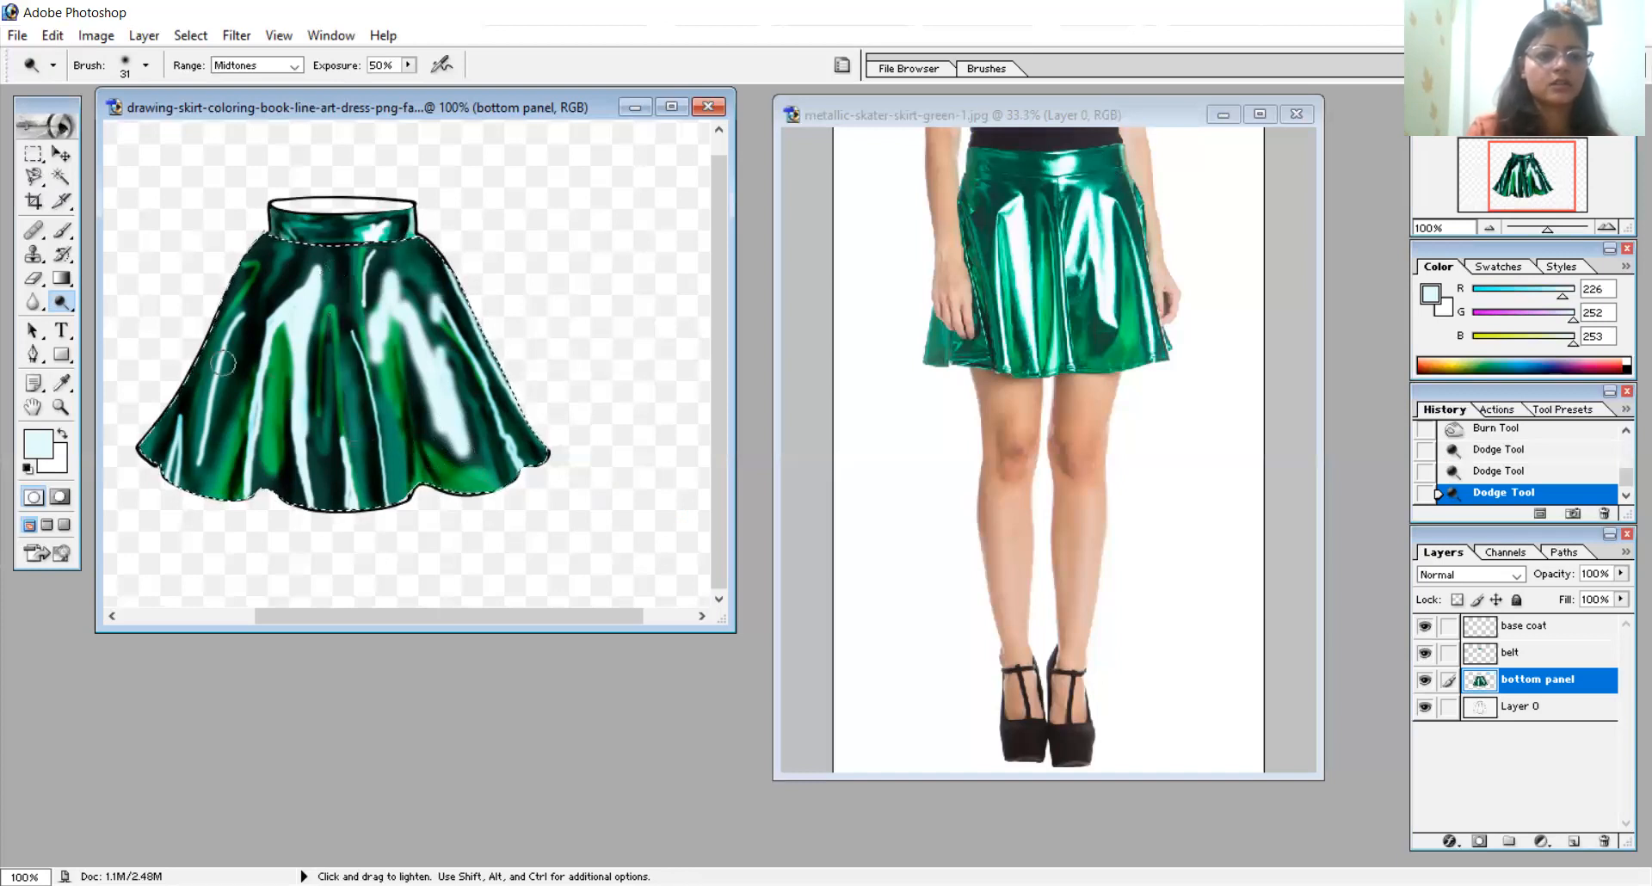
mouse_move(209, 348)
mouse_down()
mouse_move(245, 280)
mouse_move(232, 320)
mouse_move(281, 381)
mouse_up()
- Dodge fine sheen into the left side and along the edges of the large pale highlights with a 9 px brush
right_click(246, 342)
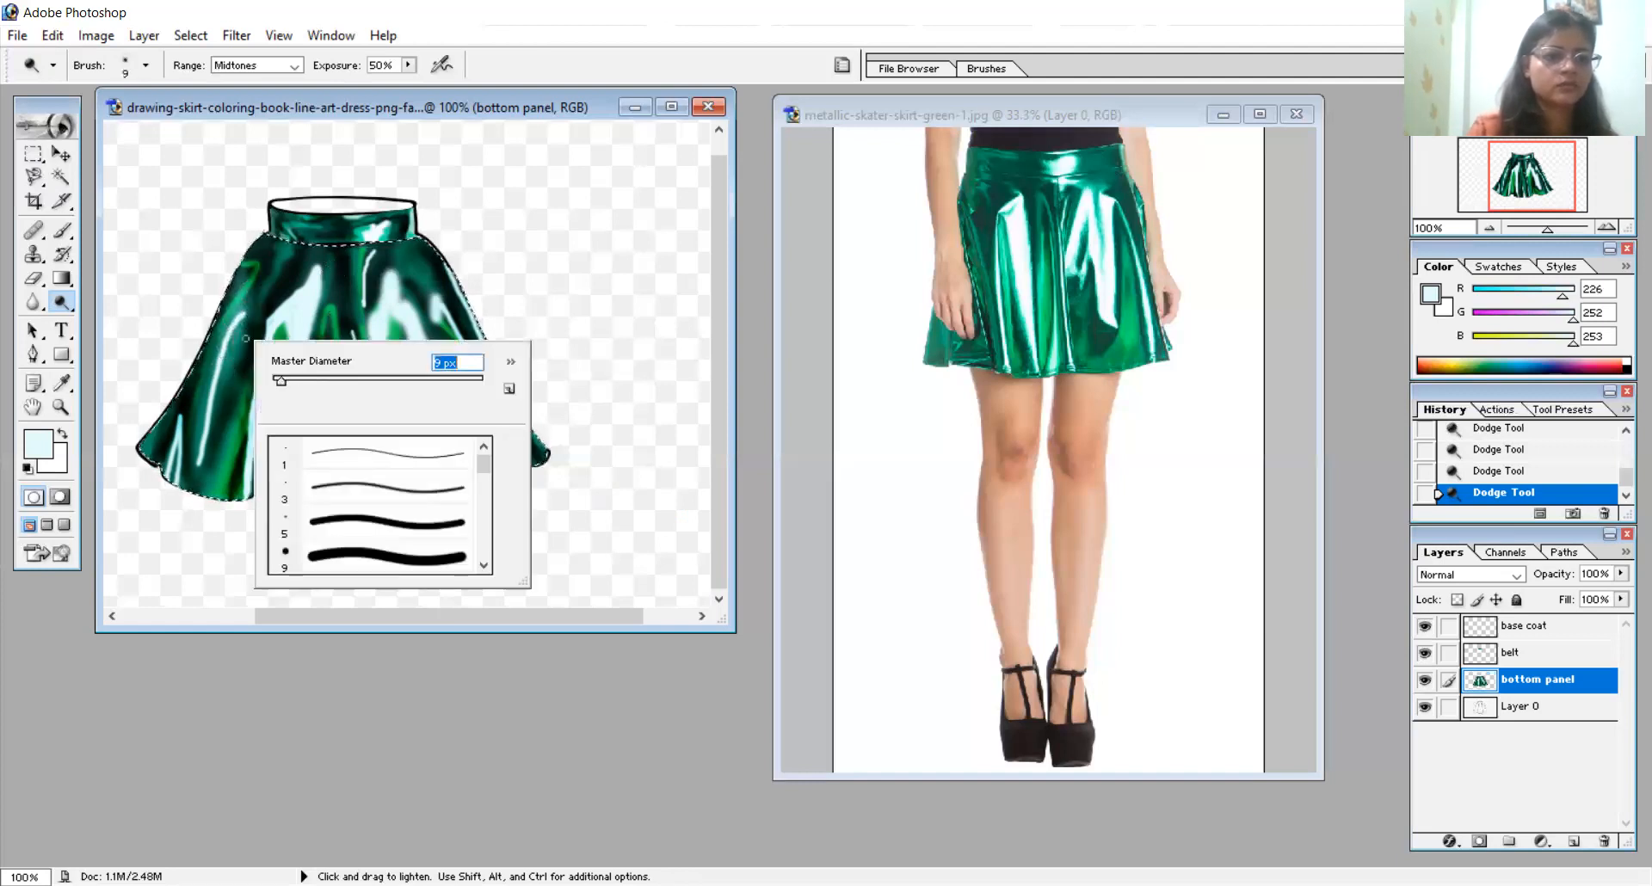
key(Return)
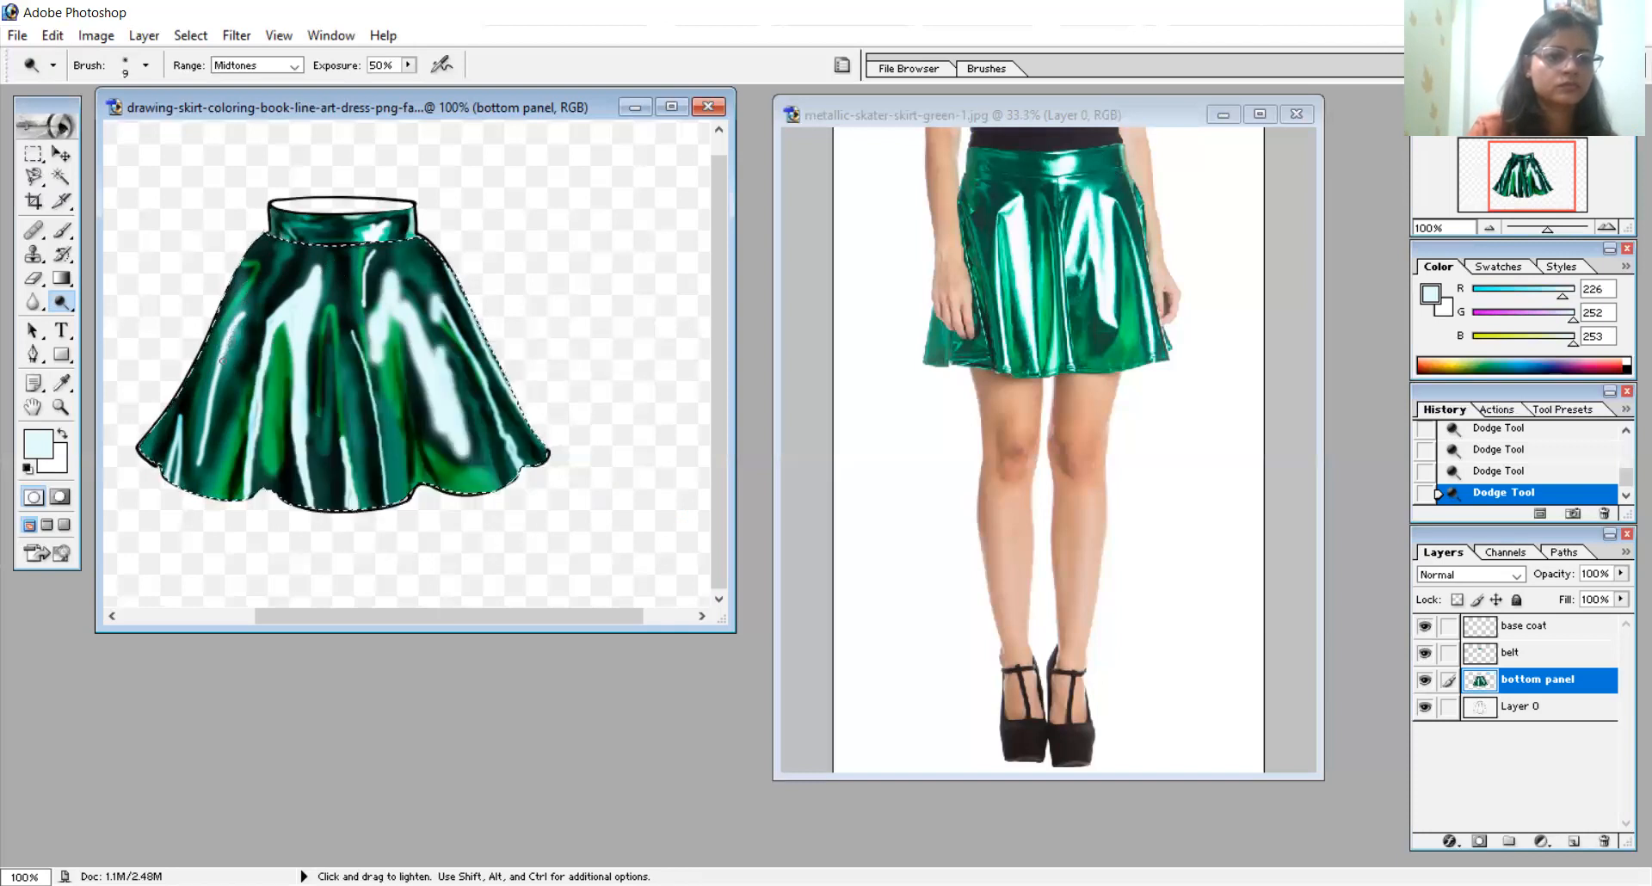
mouse_move(235, 327)
mouse_down()
mouse_move(215, 383)
mouse_move(243, 315)
mouse_move(216, 386)
mouse_move(228, 353)
mouse_up()
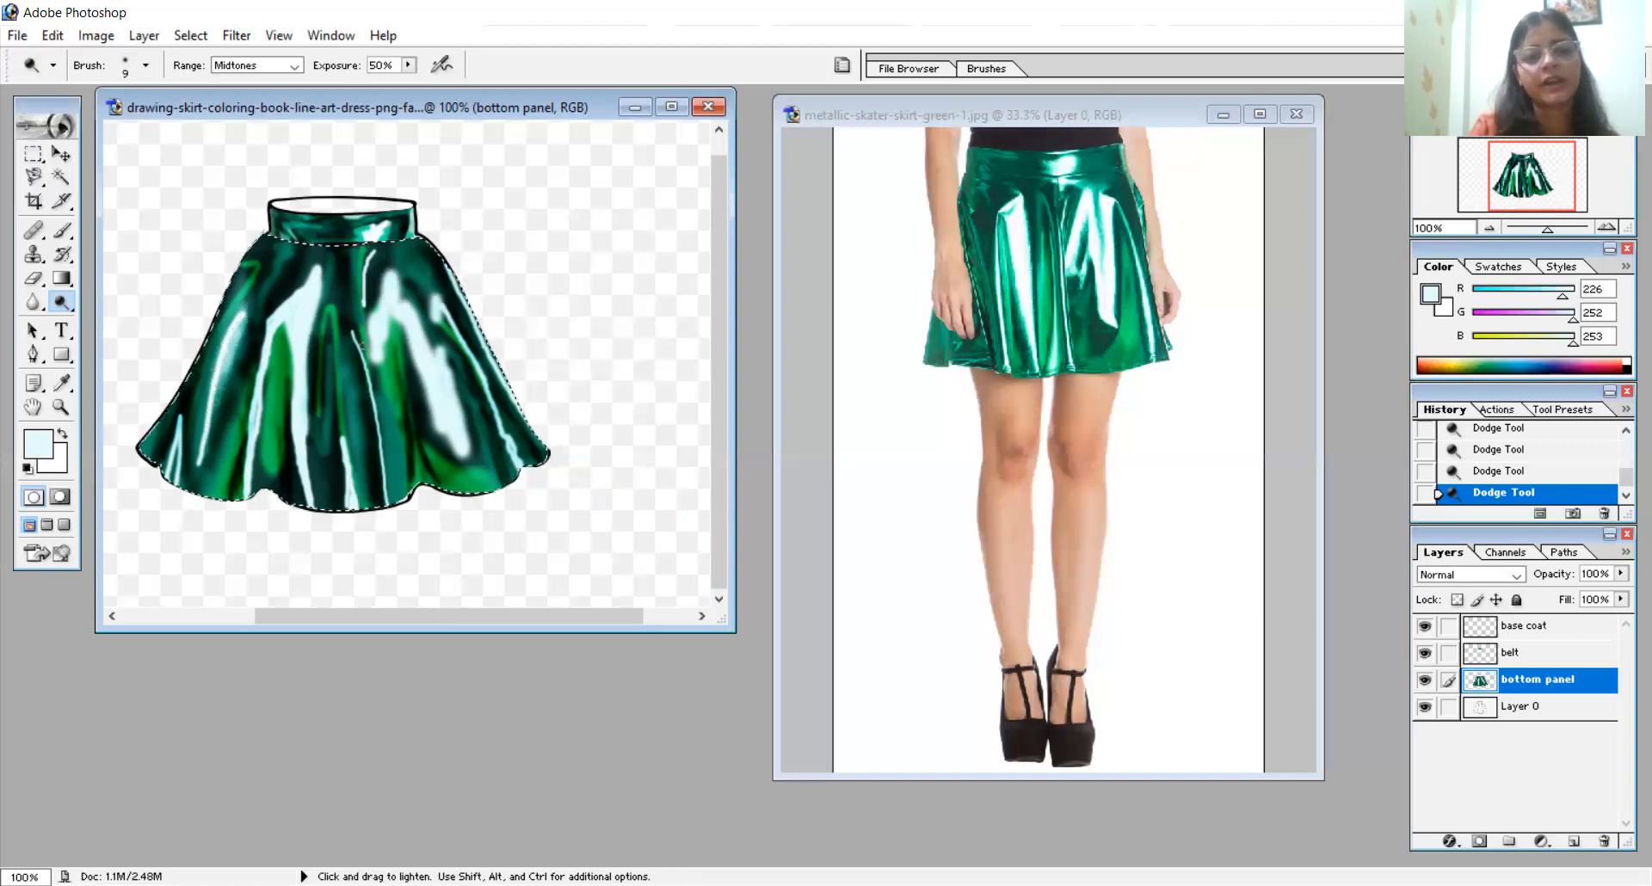
mouse_move(379, 350)
mouse_down()
mouse_move(395, 309)
mouse_move(438, 463)
mouse_move(391, 305)
mouse_move(432, 394)
mouse_move(385, 328)
mouse_up()
mouse_move(296, 370)
mouse_down()
mouse_move(319, 512)
mouse_move(303, 425)
mouse_move(312, 482)
mouse_move(321, 284)
mouse_move(270, 333)
mouse_move(251, 475)
mouse_move(255, 388)
mouse_move(255, 482)
mouse_move(261, 376)
mouse_move(290, 297)
mouse_up()
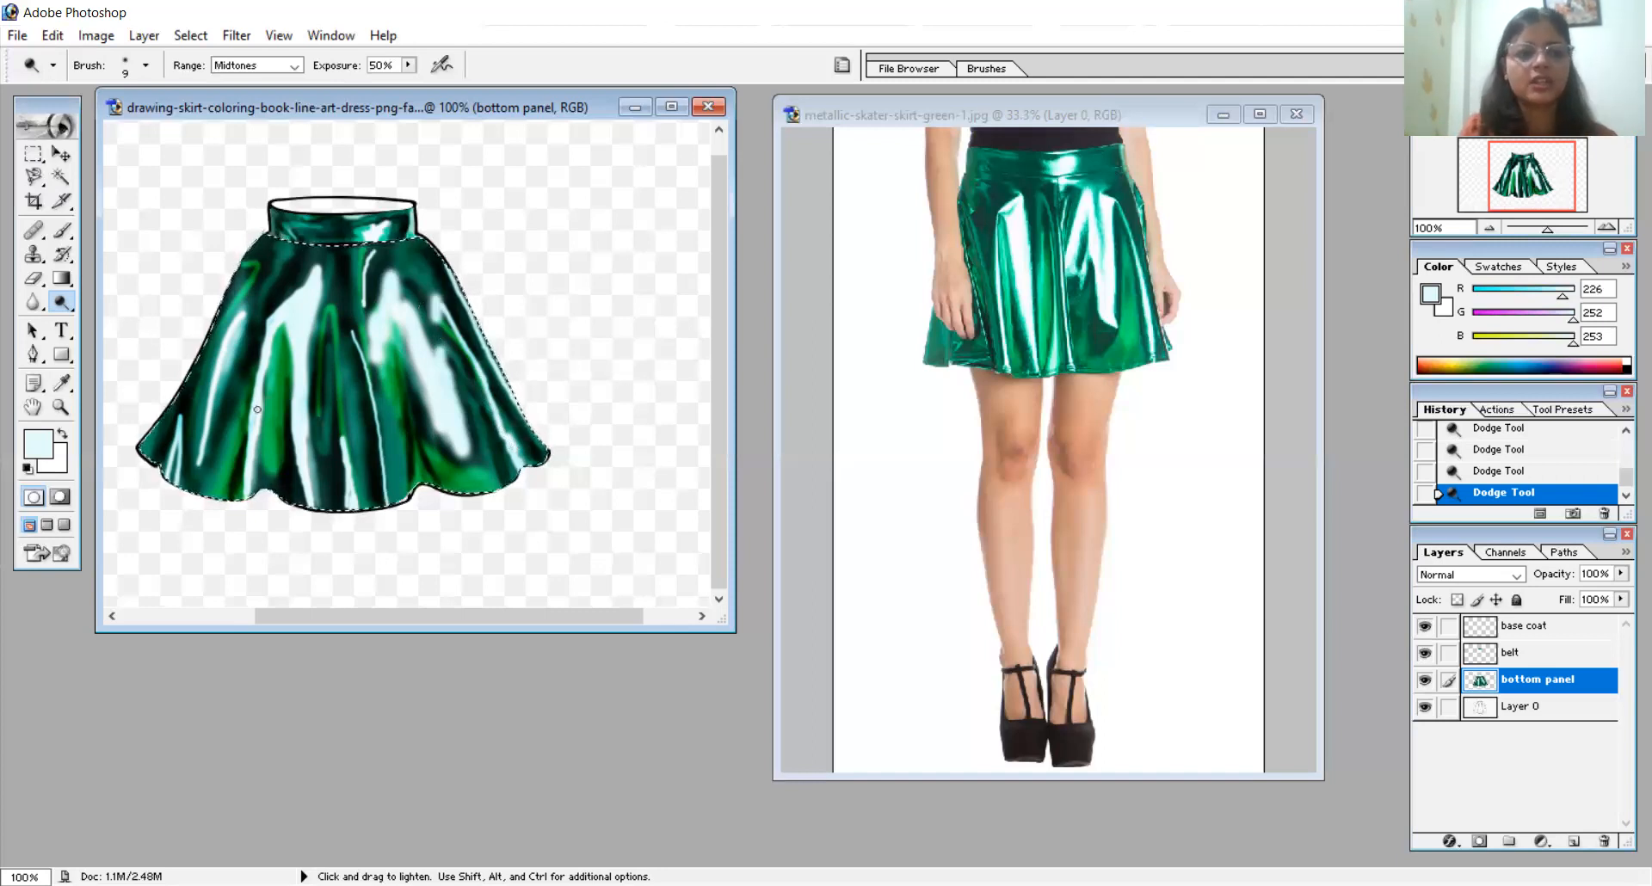
- Sample a bright teal green (R 4, G 203, B 146) and paint it between the left fold's two pale highlights with a 15 px brush
click(63, 384)
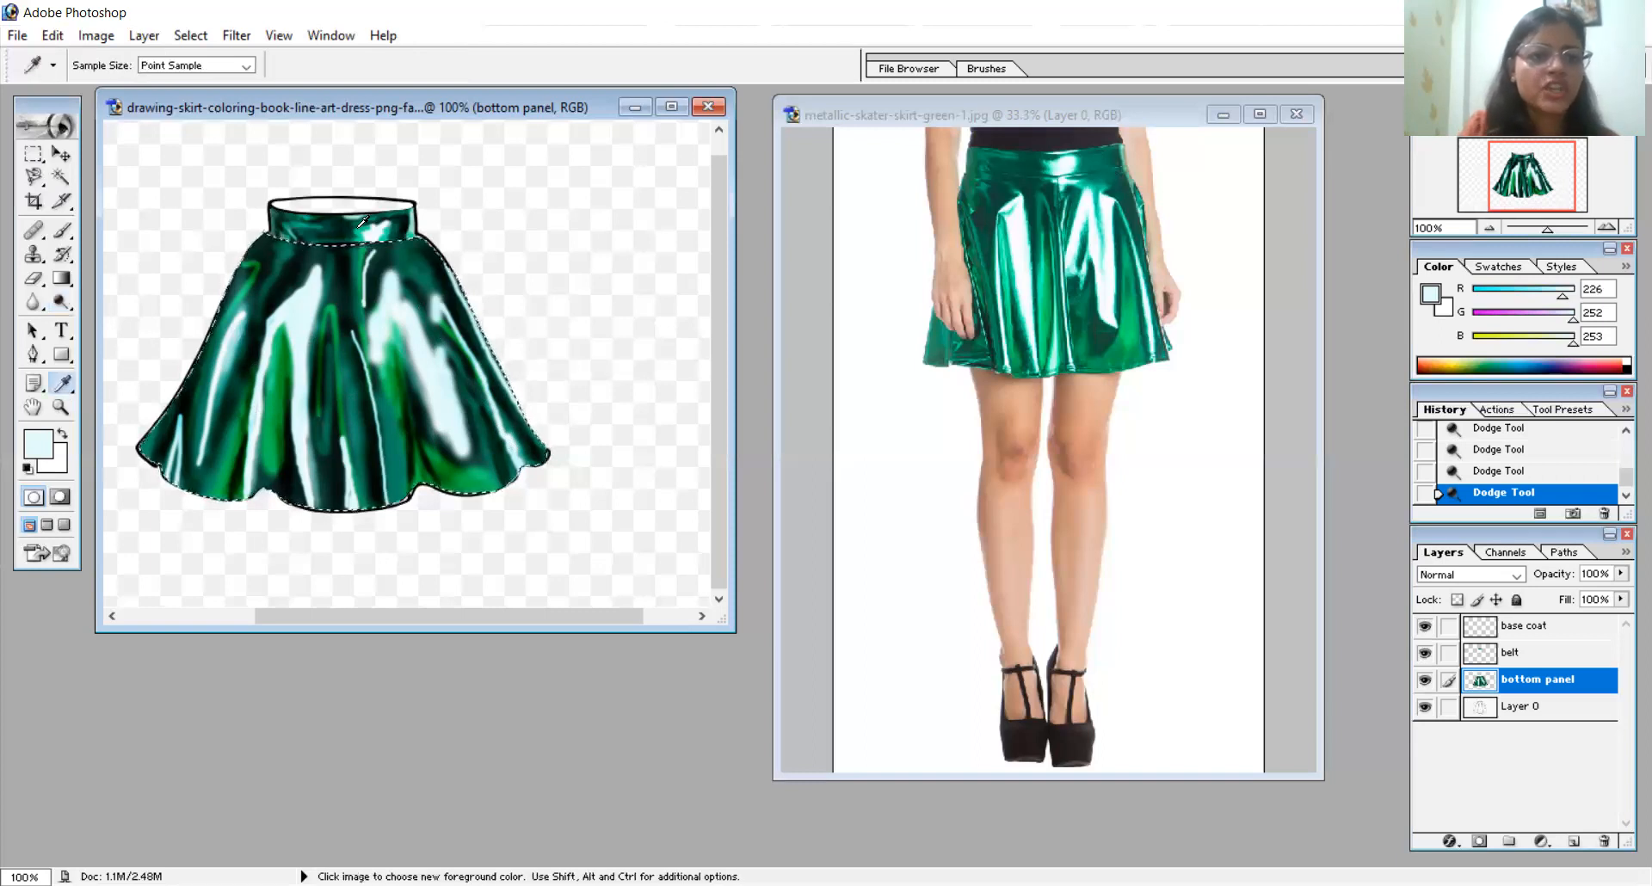
click(153, 461)
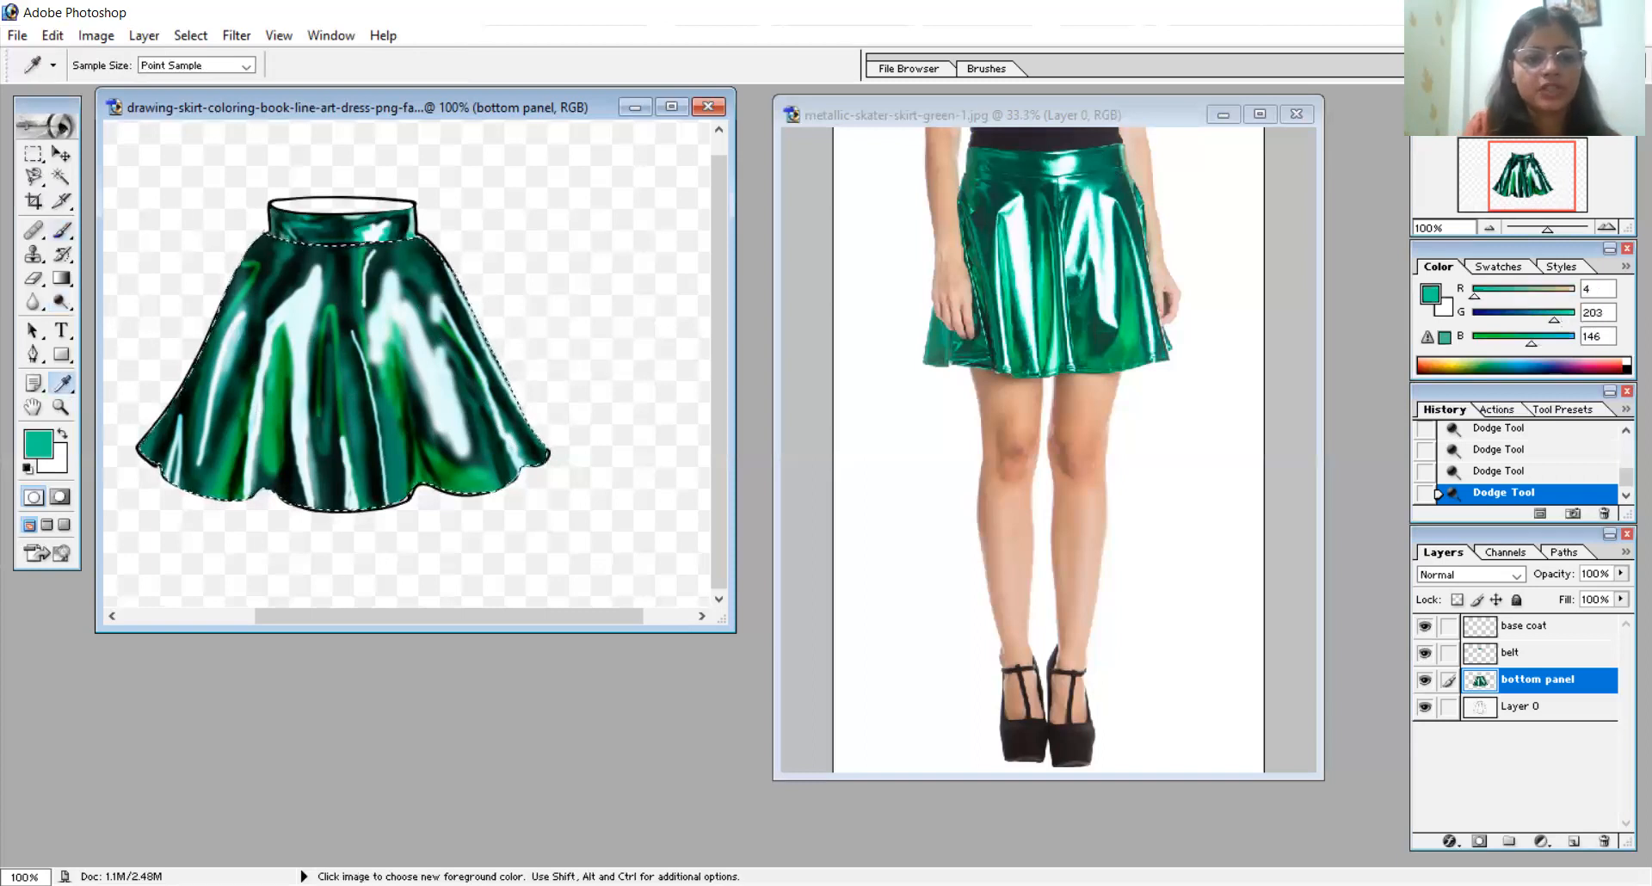
click(63, 230)
right_click(470, 350)
click(517, 390)
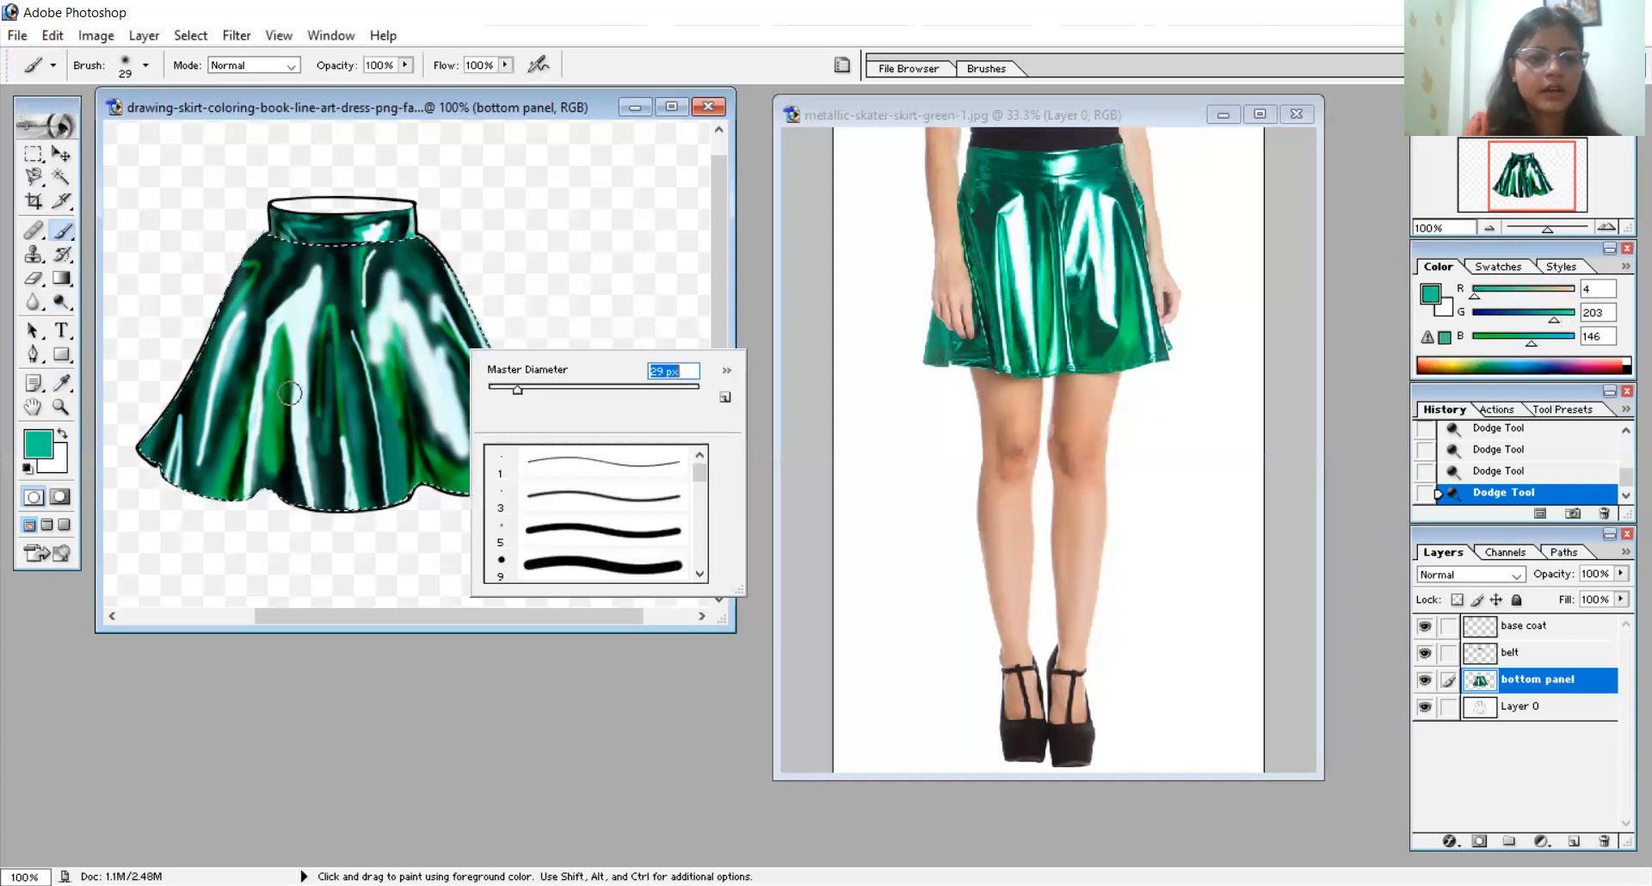
key(Return)
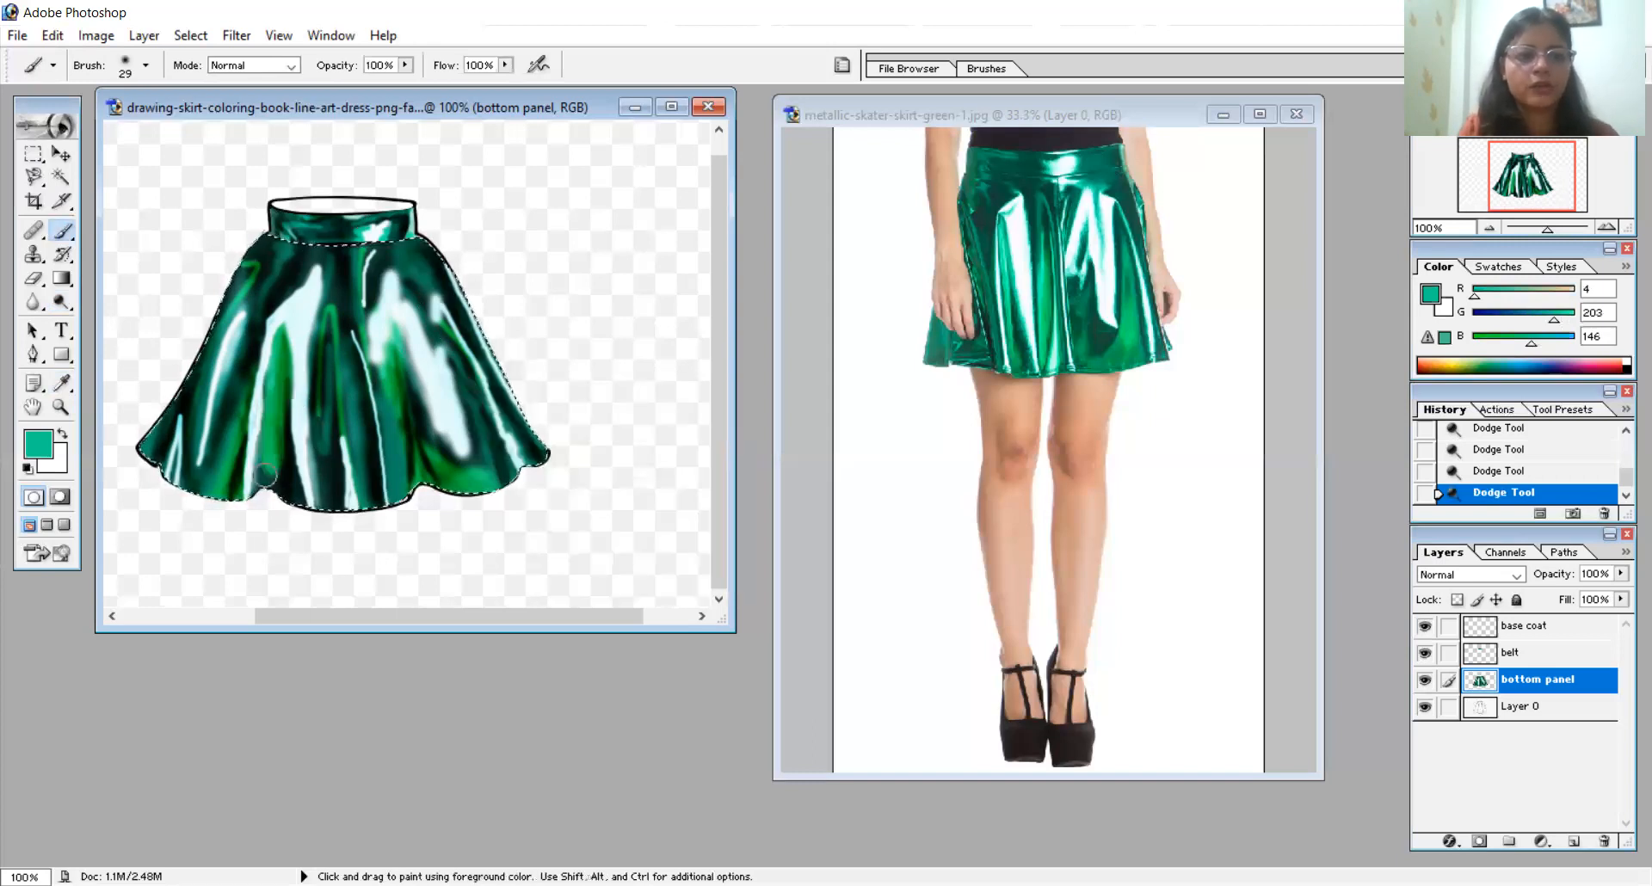
right_click(317, 470)
click(351, 512)
key(Return)
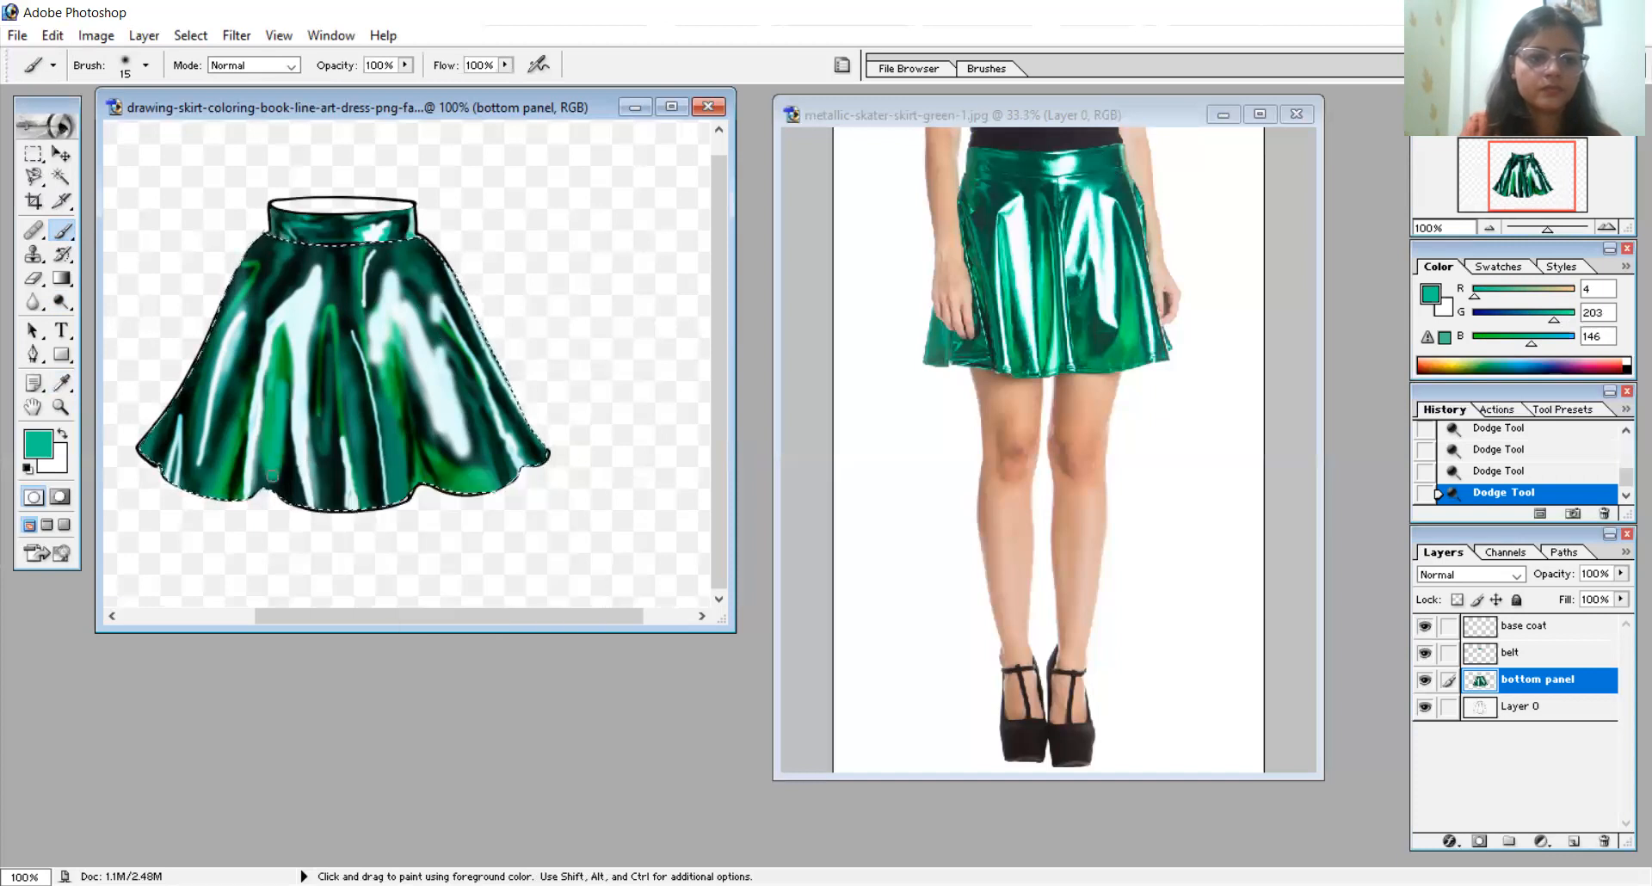
click(281, 346)
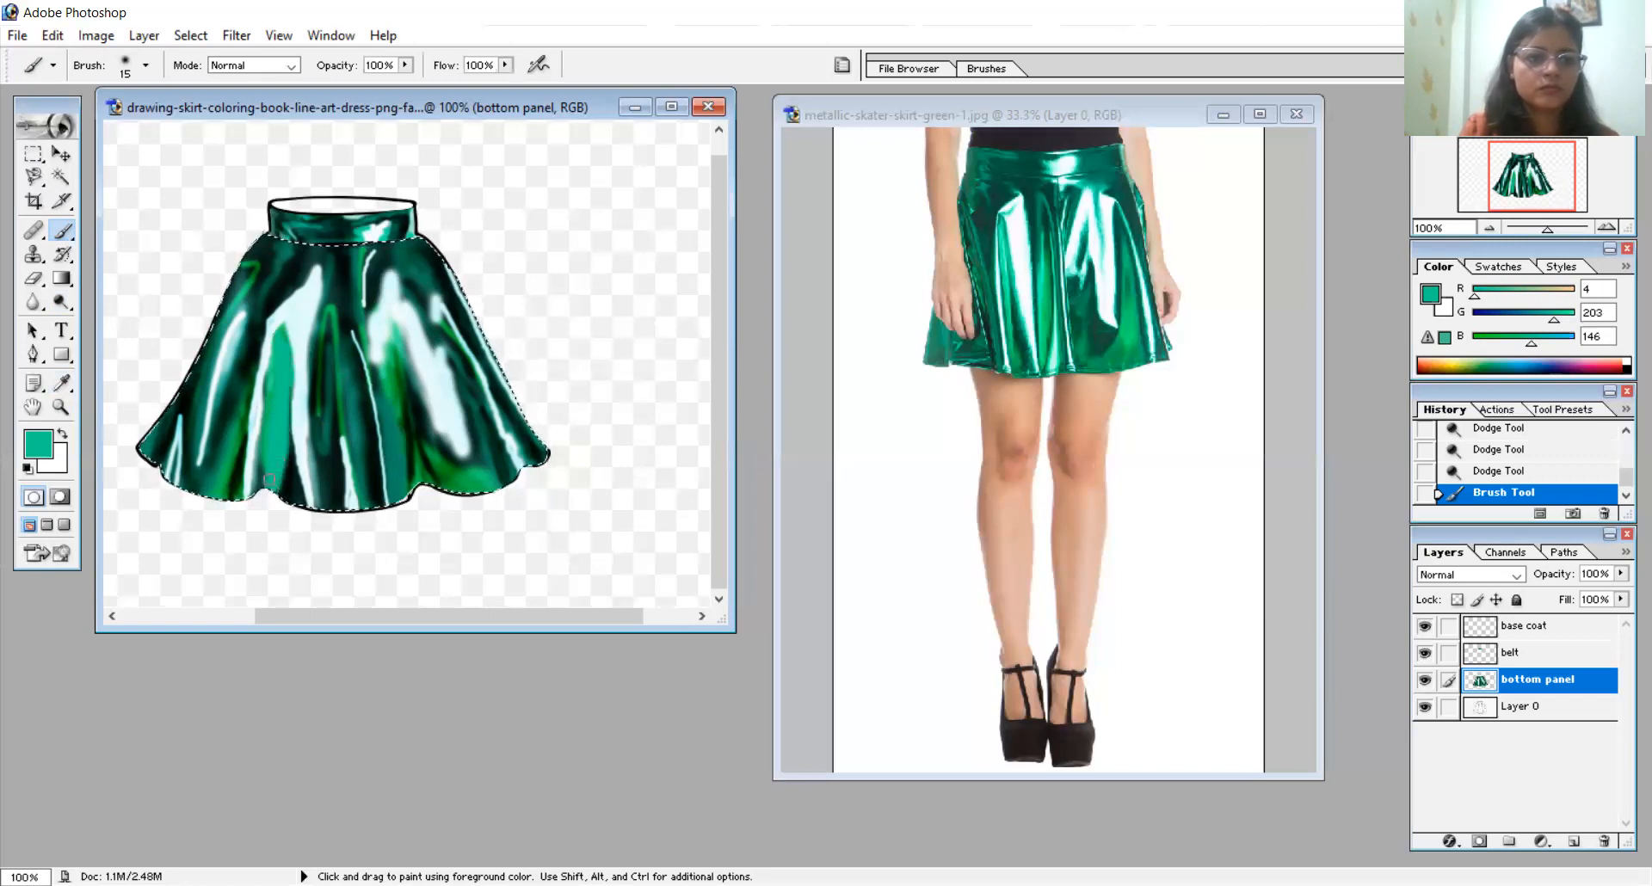
- Paint bright teal green (R 4, G 203, B 146) below and beside the large right highlight near the hem with the 15 px brush
click(439, 430)
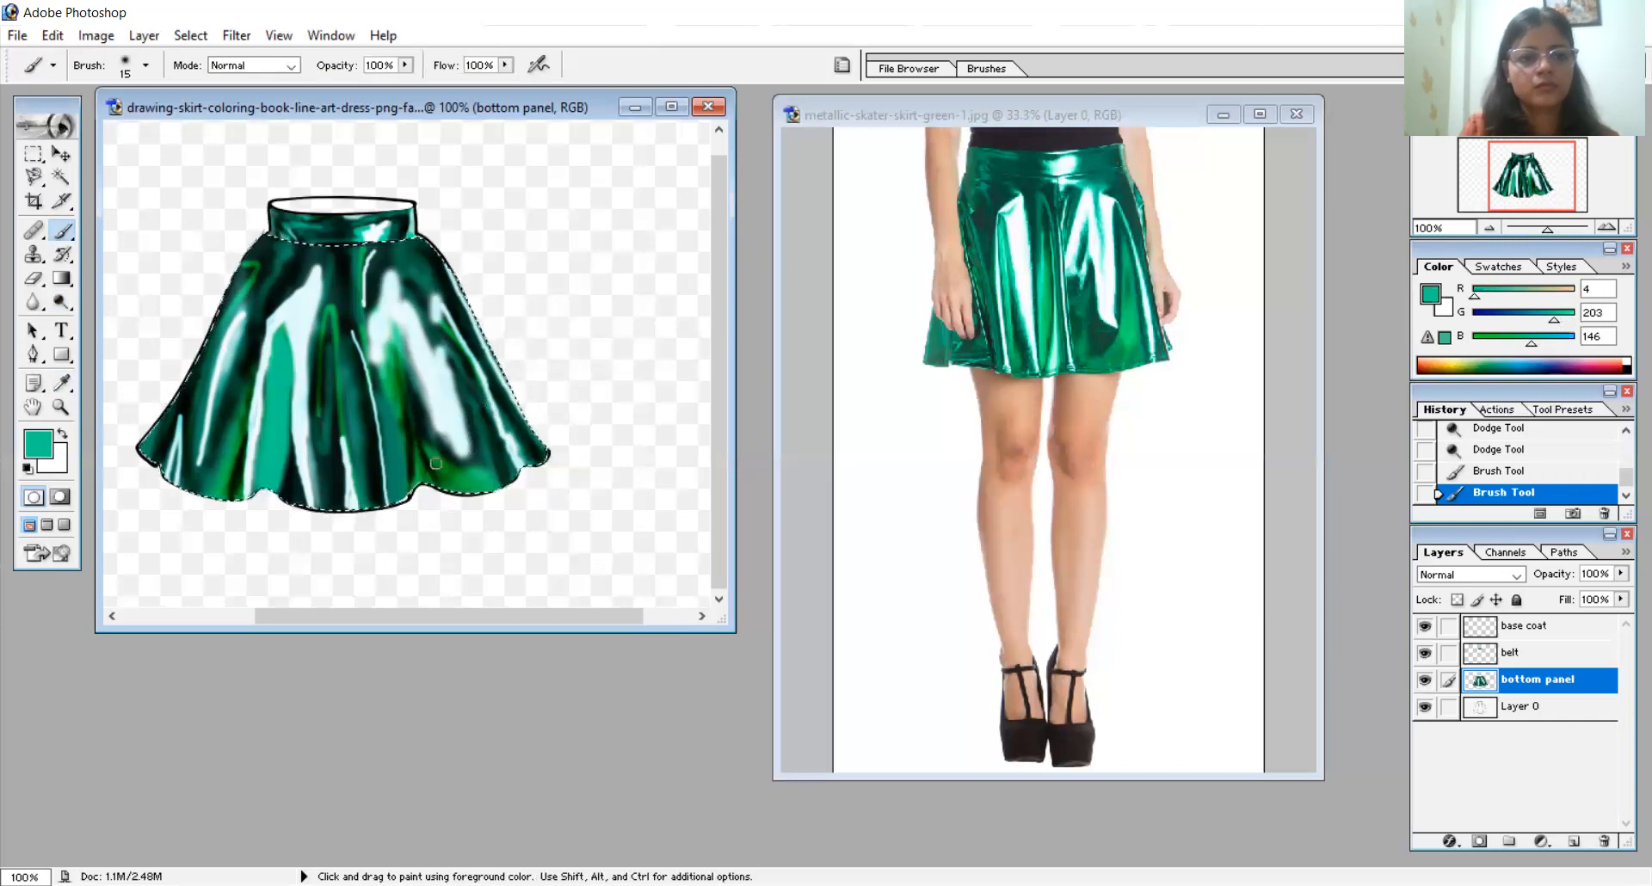
drag(424, 437, 420, 427)
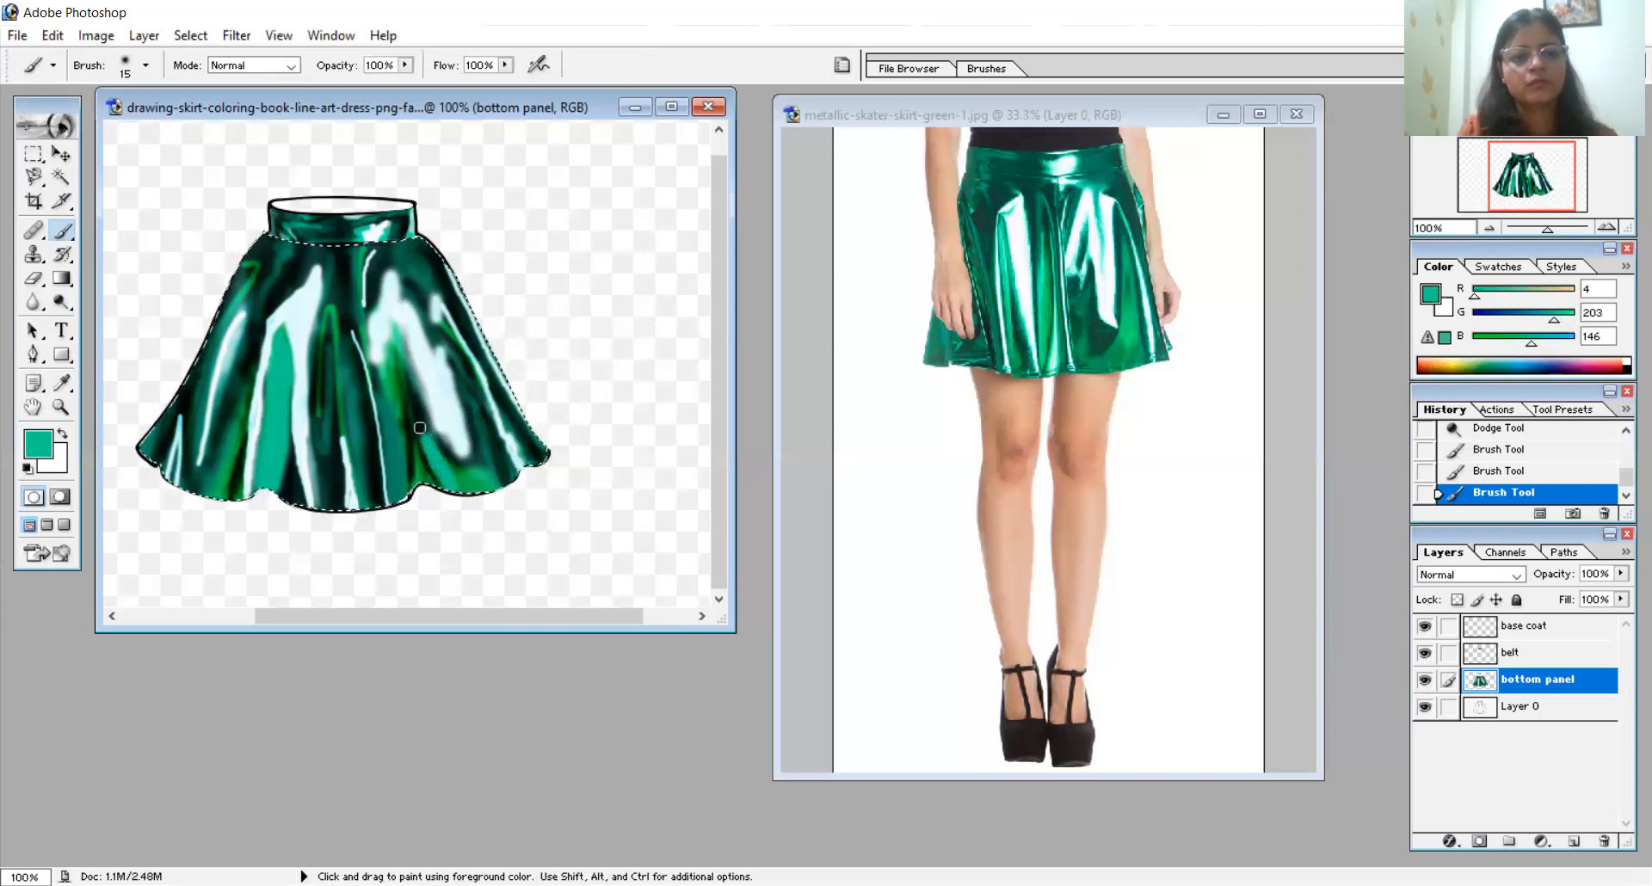
key(ctrl+z)
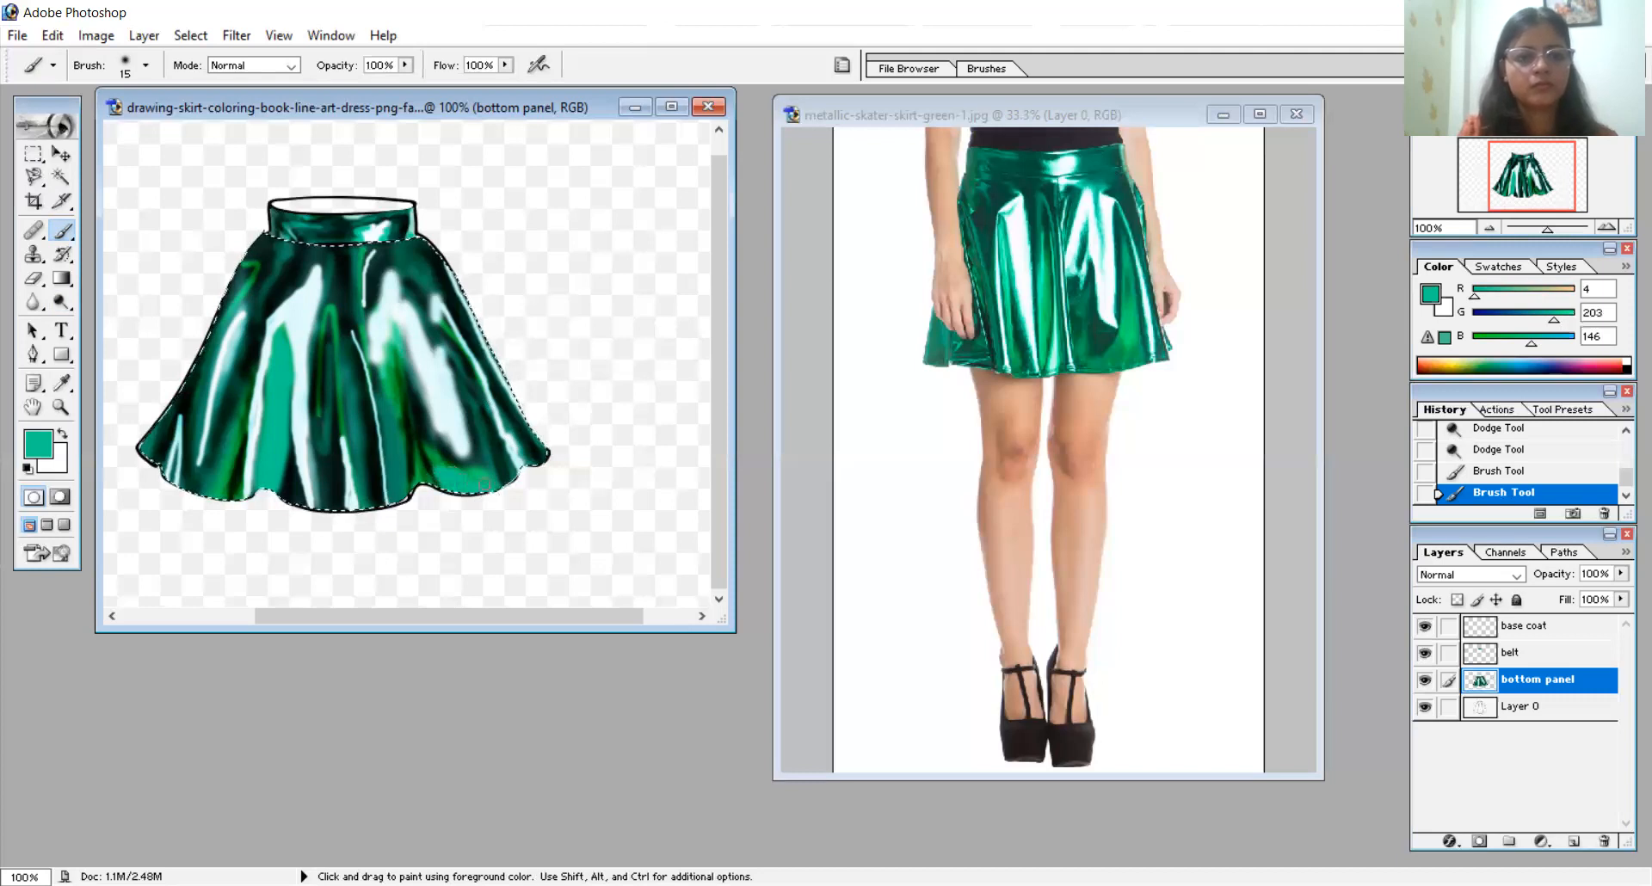
drag(453, 469, 430, 453)
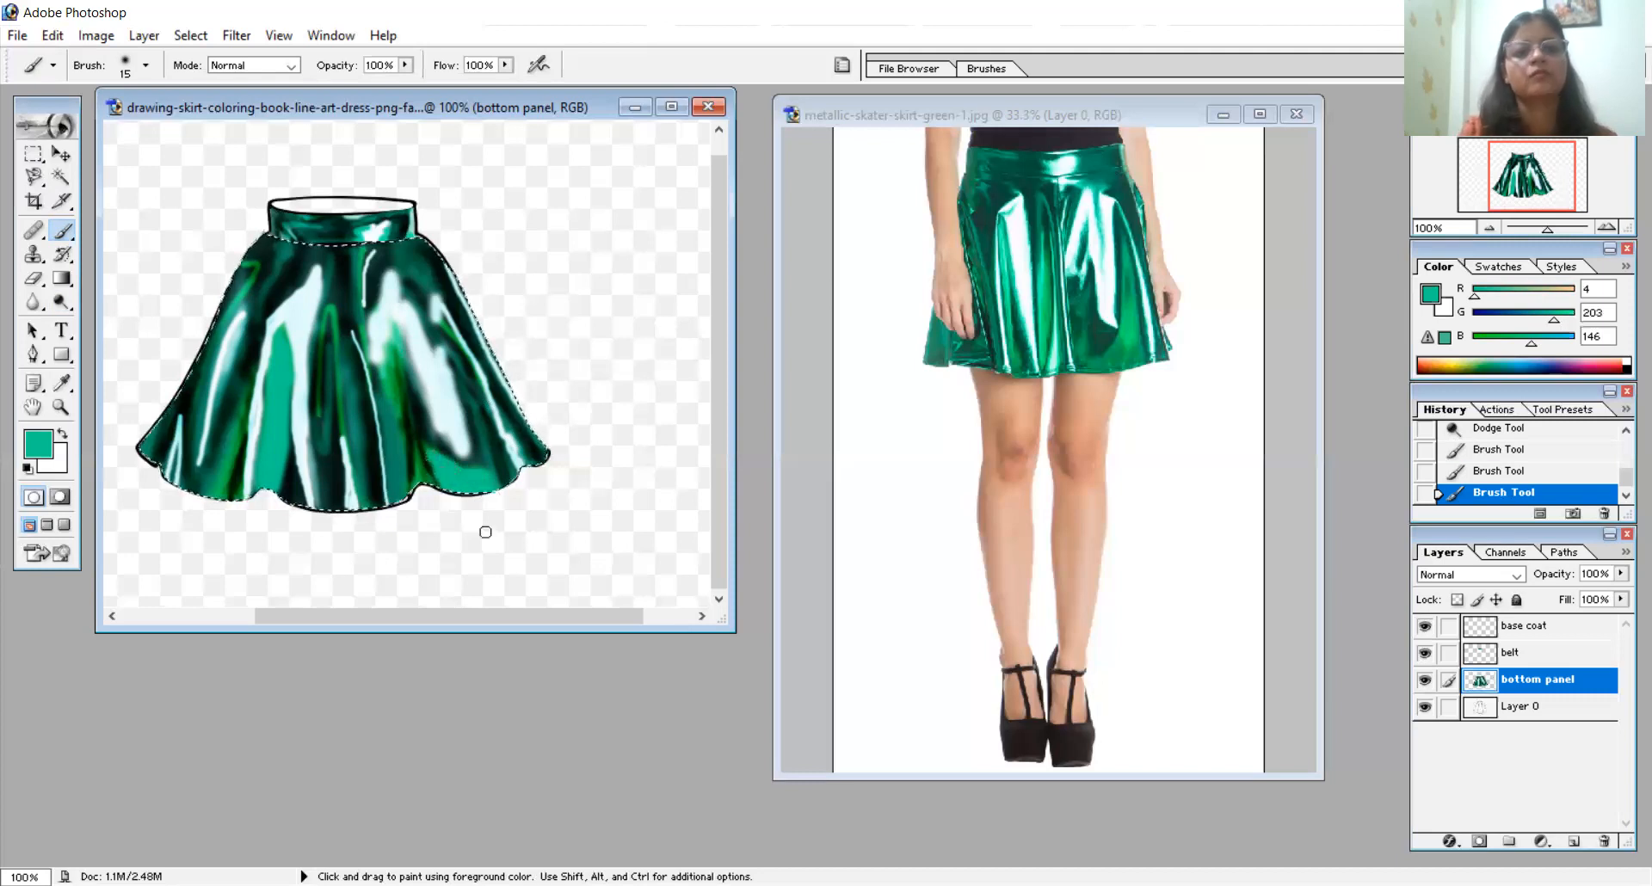
click(390, 376)
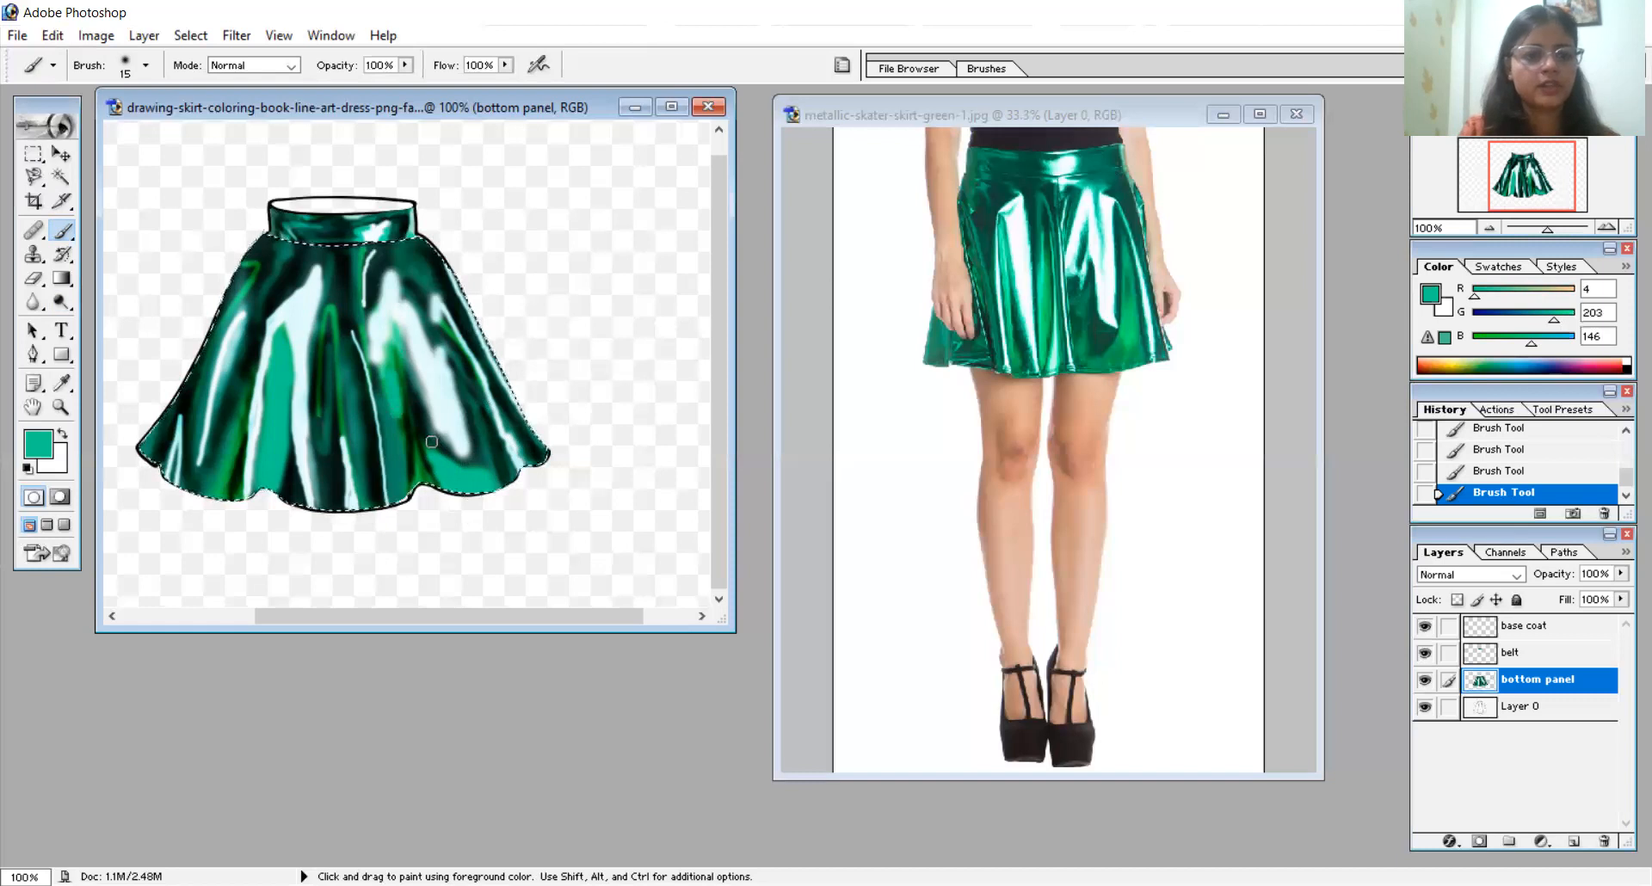
- Sample a darker green (R 3, G 134, B 94) from the reference skirt and paint it along the centre fold with an 8 px brush
right_click(431, 442)
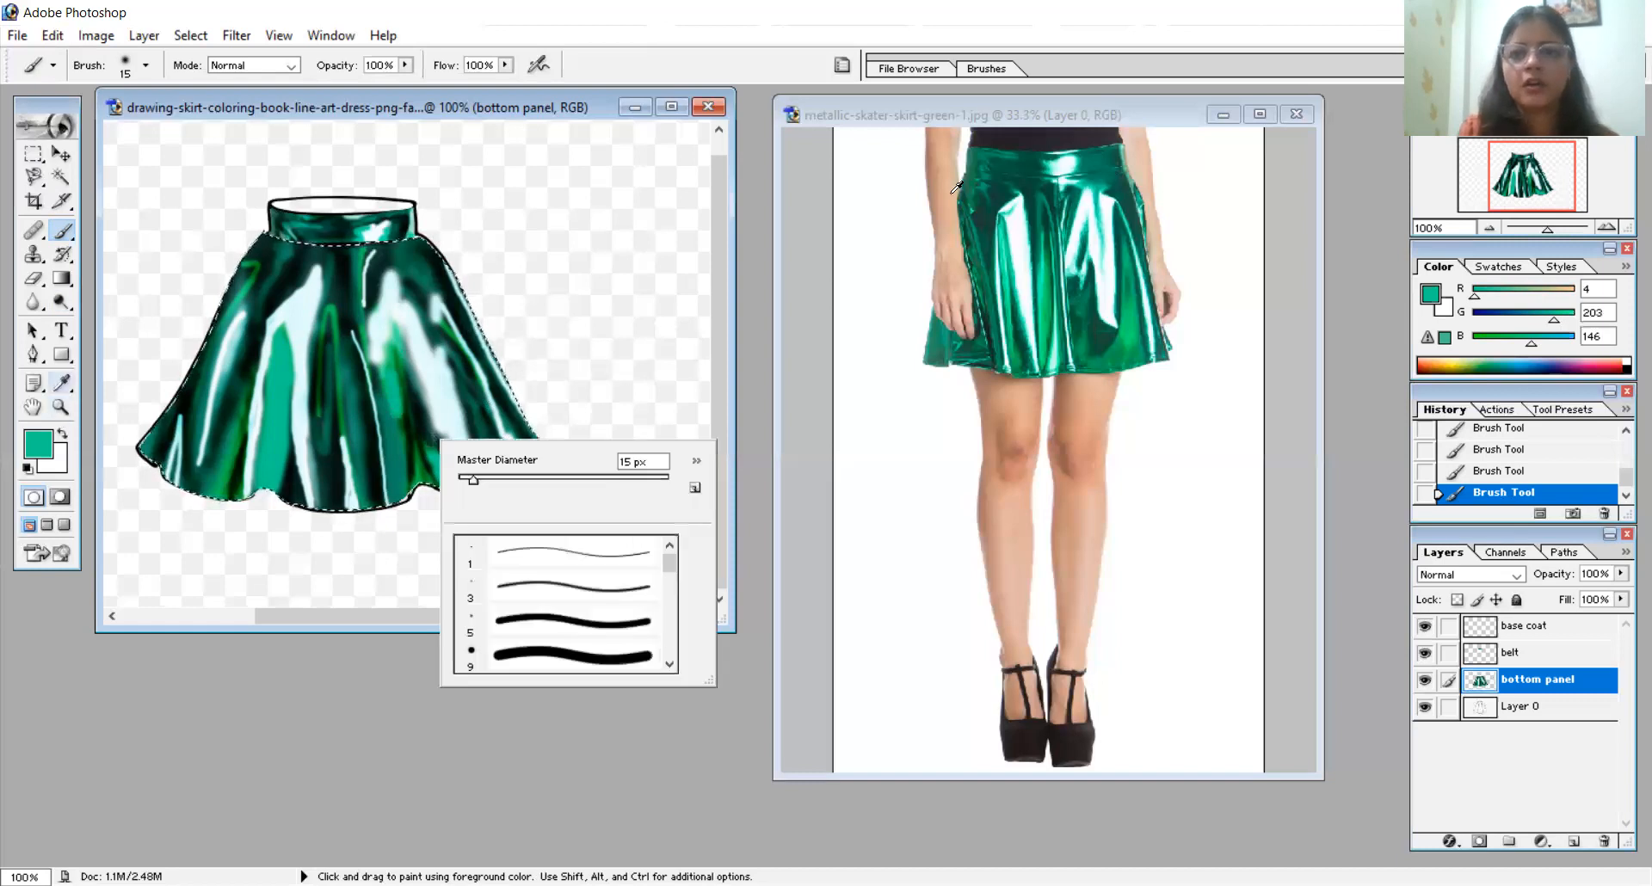
key(i)
click(1050, 196)
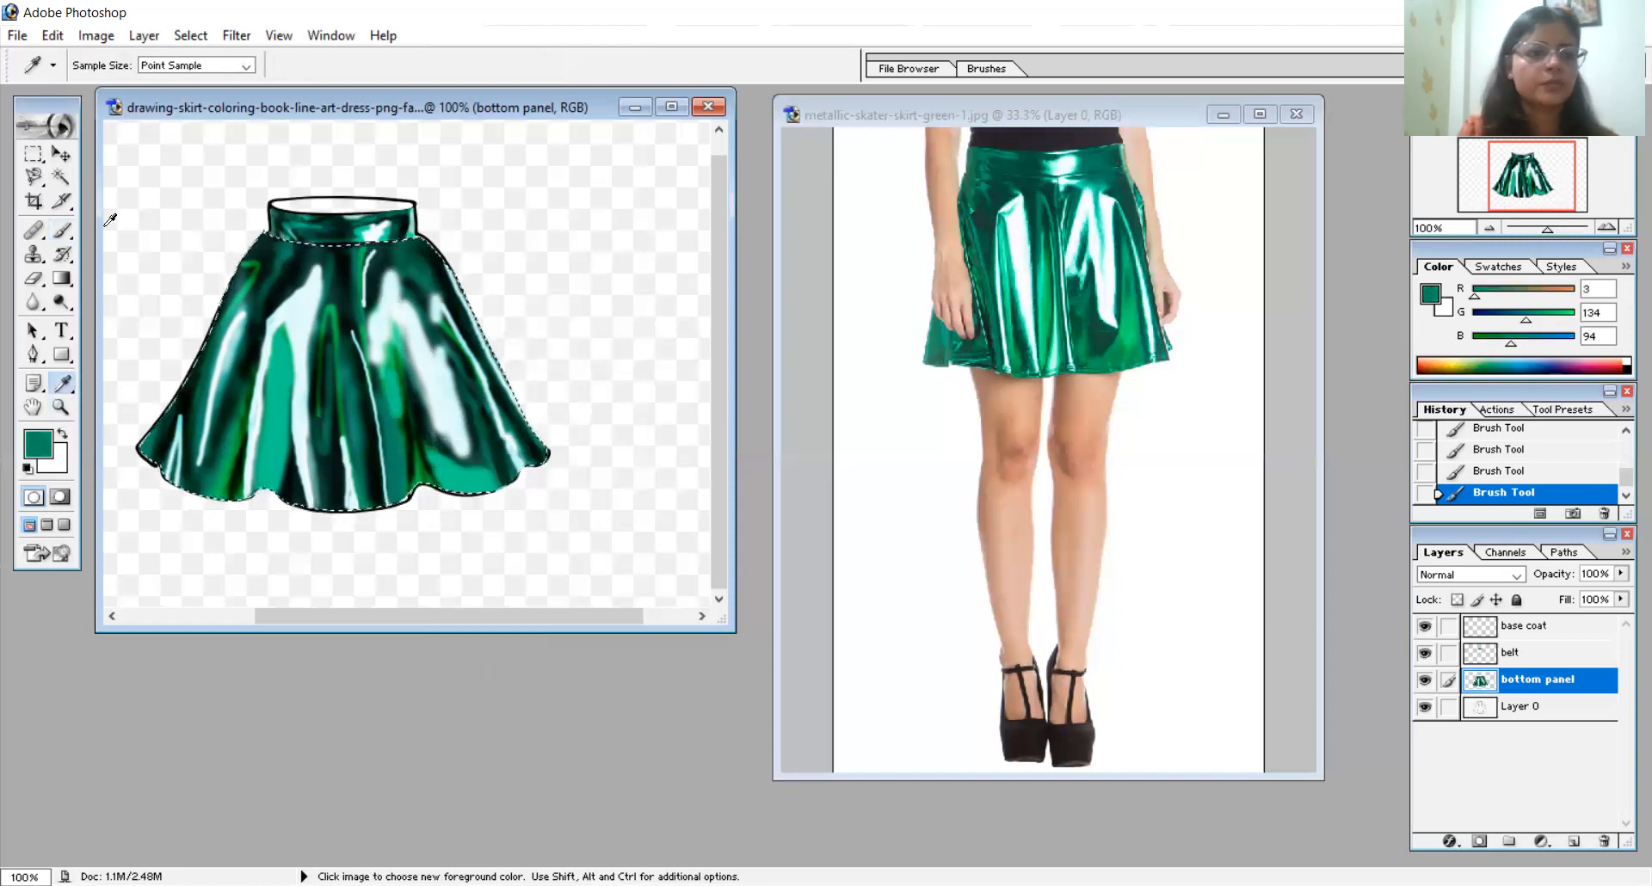
click(62, 230)
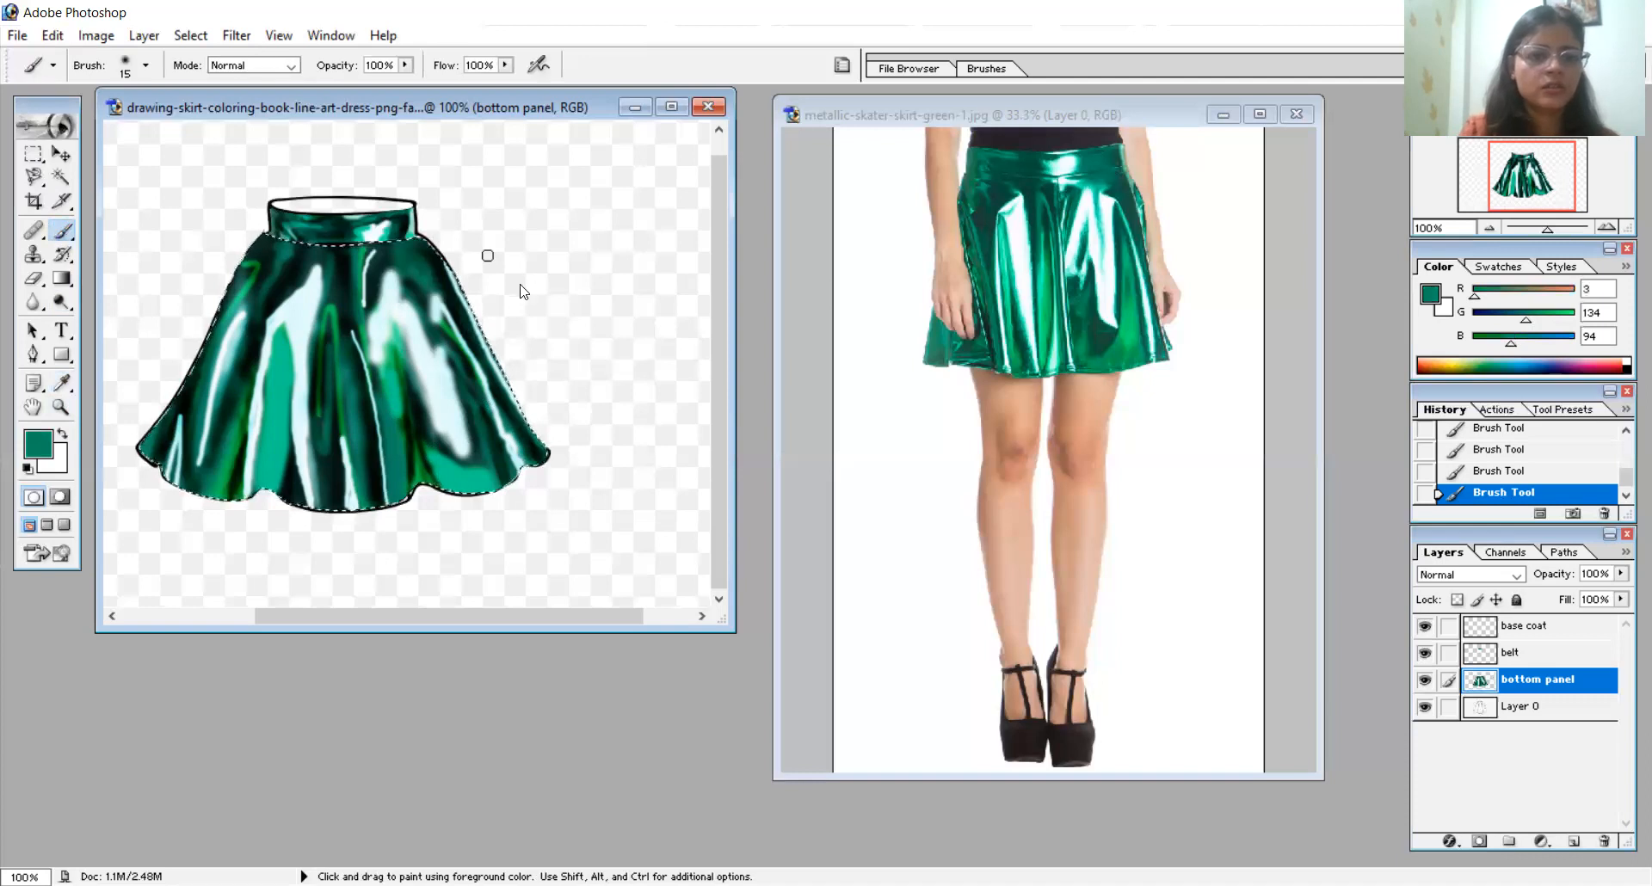
right_click(497, 255)
text(8)
key(Return)
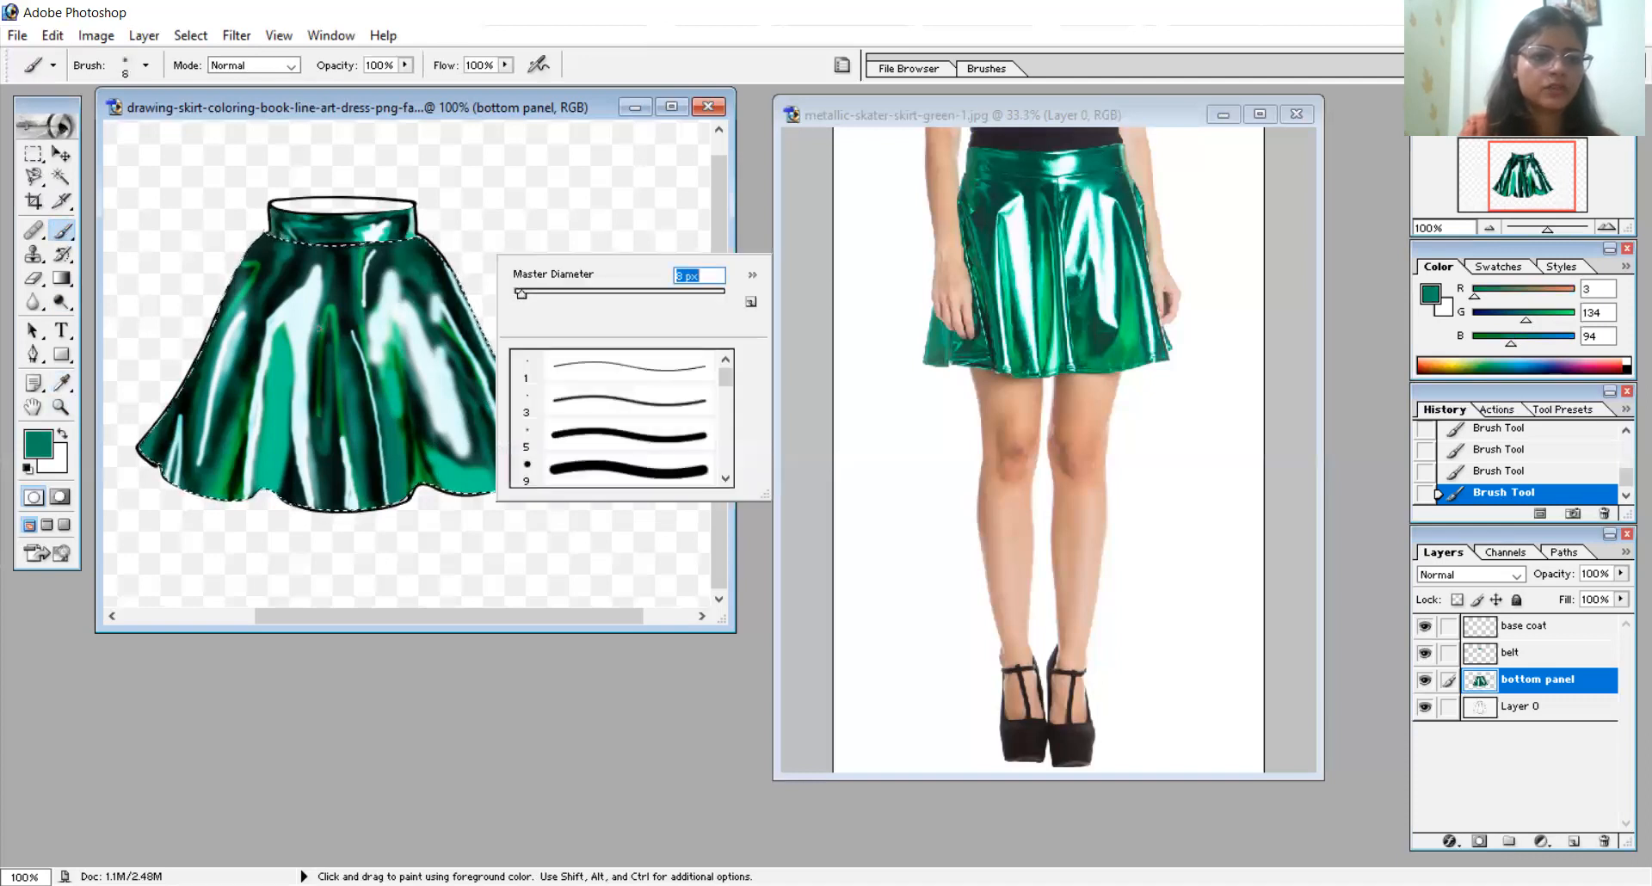
click(318, 329)
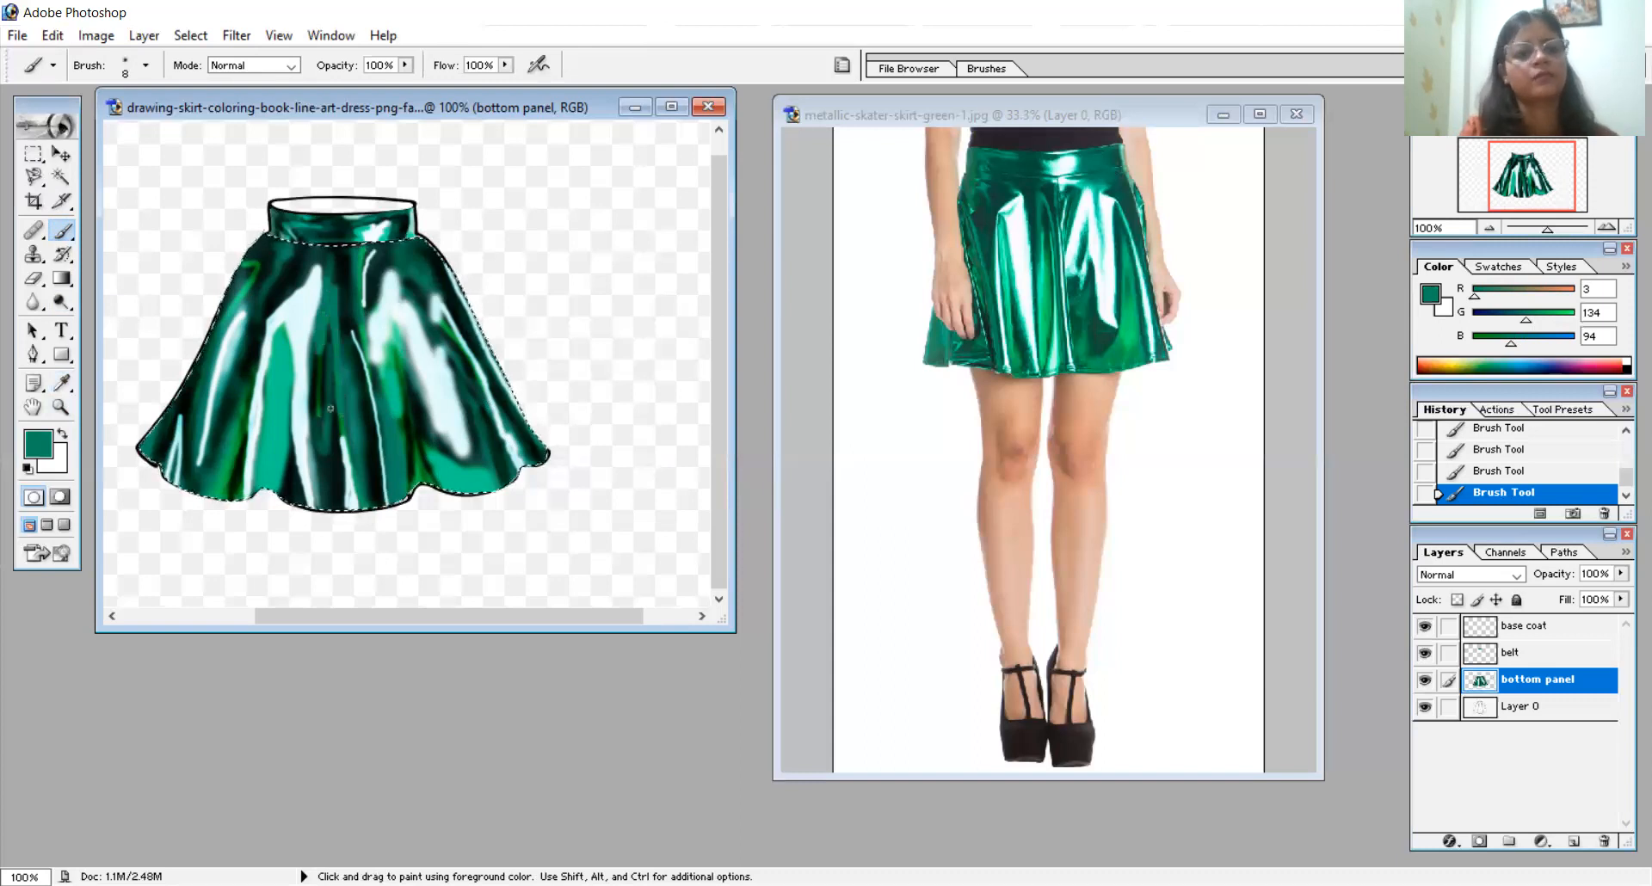
- Burn shadows into the bright teal left fold, the upper left side and the lower-right hem with a 20 px brush
click(60, 304)
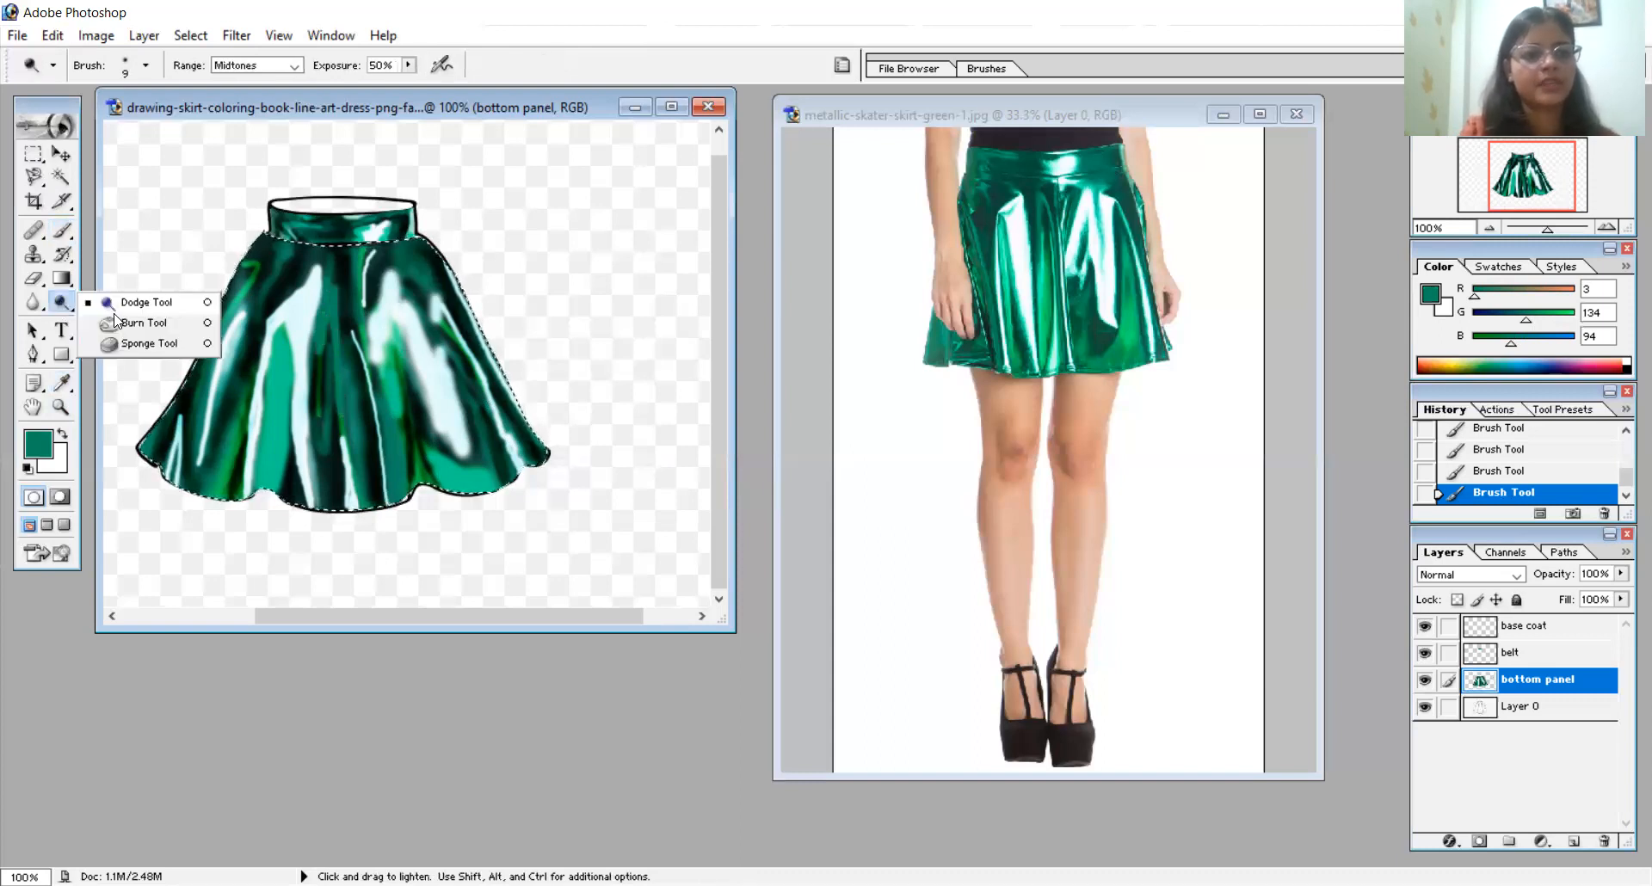
click(118, 325)
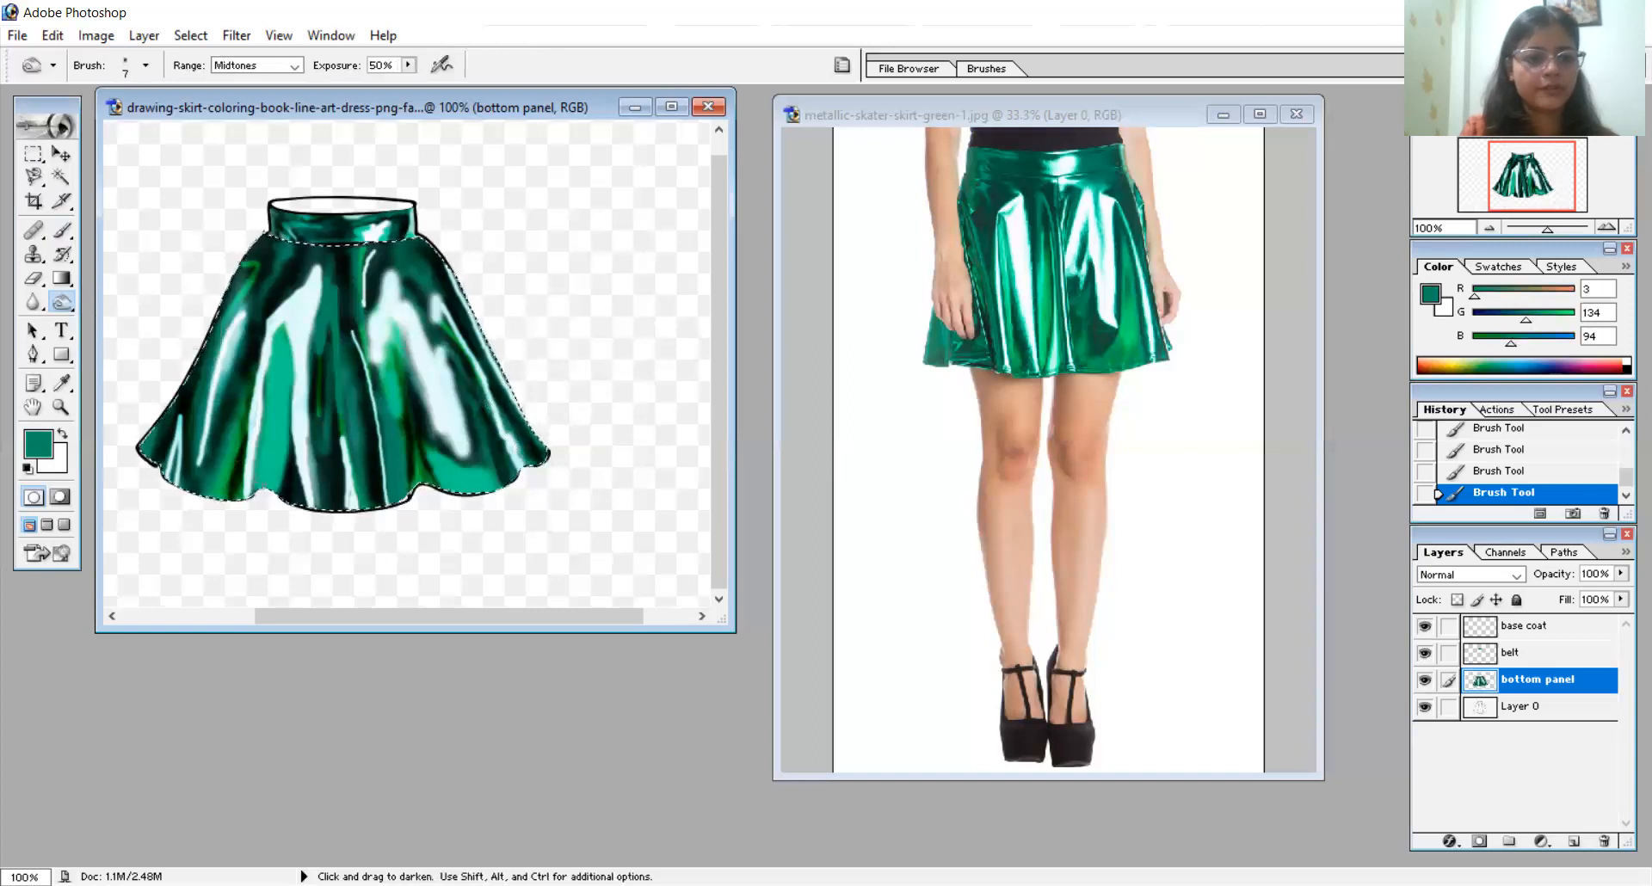
drag(276, 434, 268, 489)
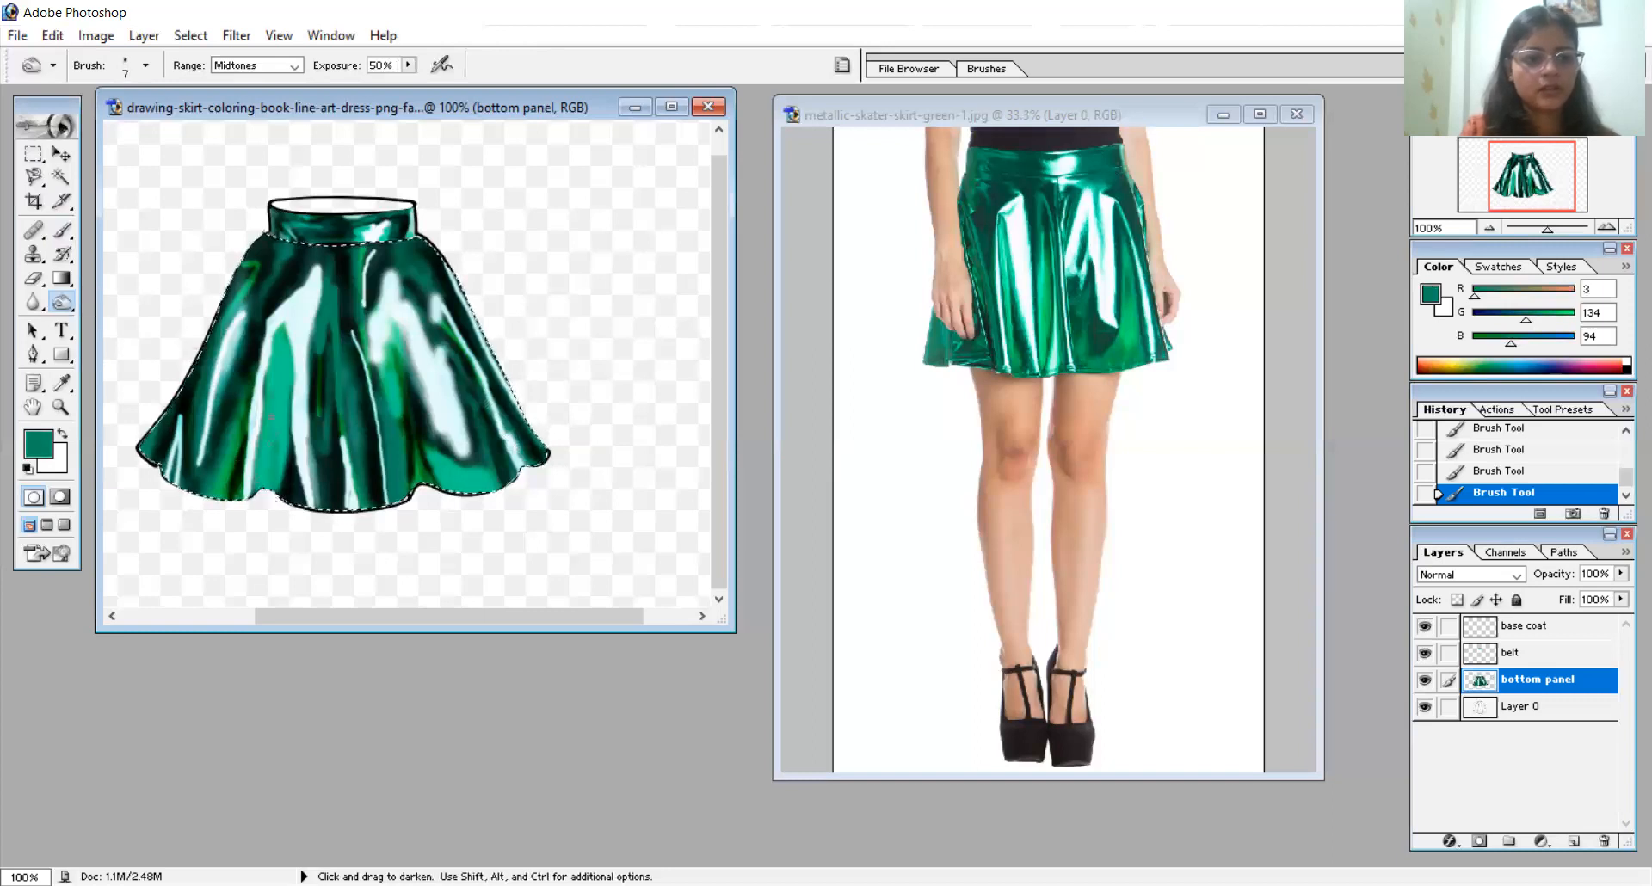
key(ctrl+z)
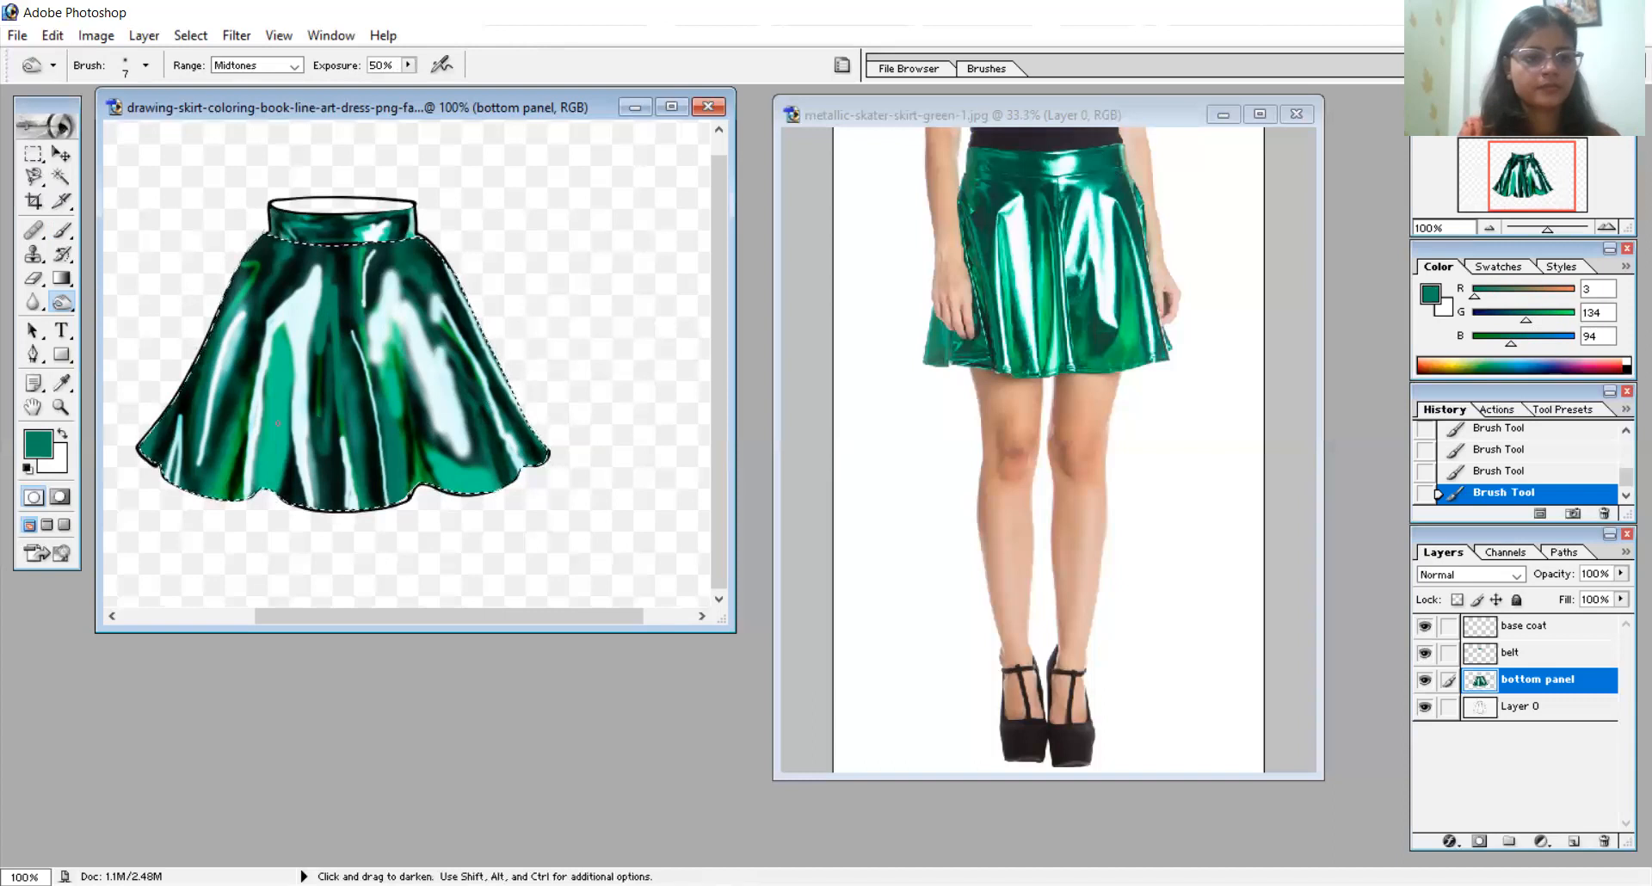
right_click(287, 422)
click(325, 461)
mouse_move(260, 449)
mouse_down()
mouse_move(256, 530)
mouse_move(257, 413)
mouse_move(251, 478)
mouse_up()
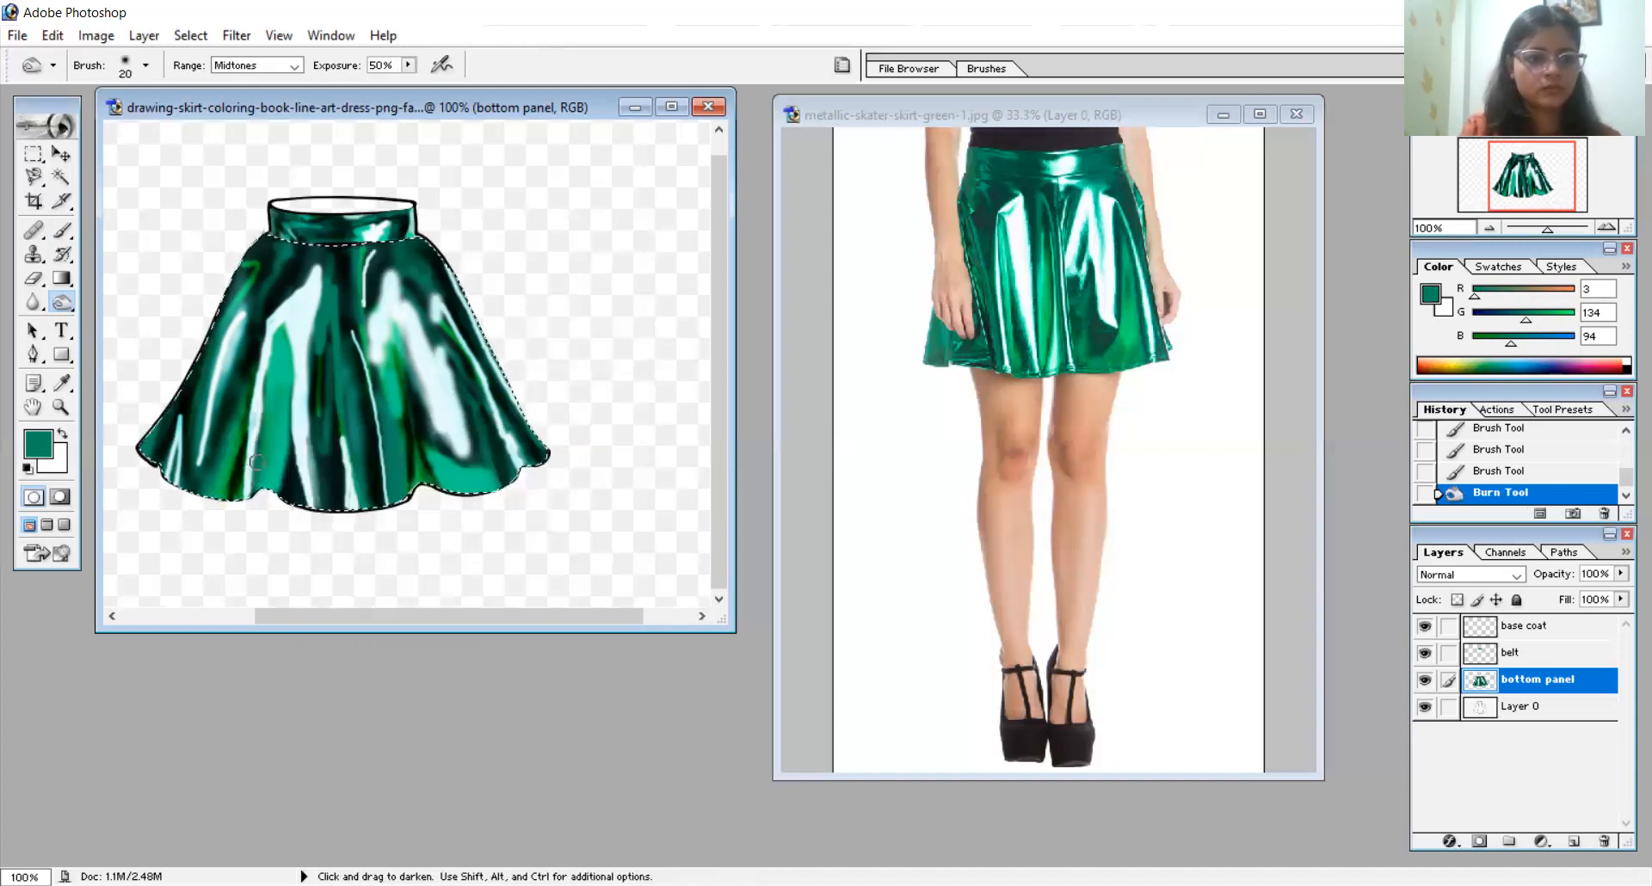
drag(270, 376, 289, 250)
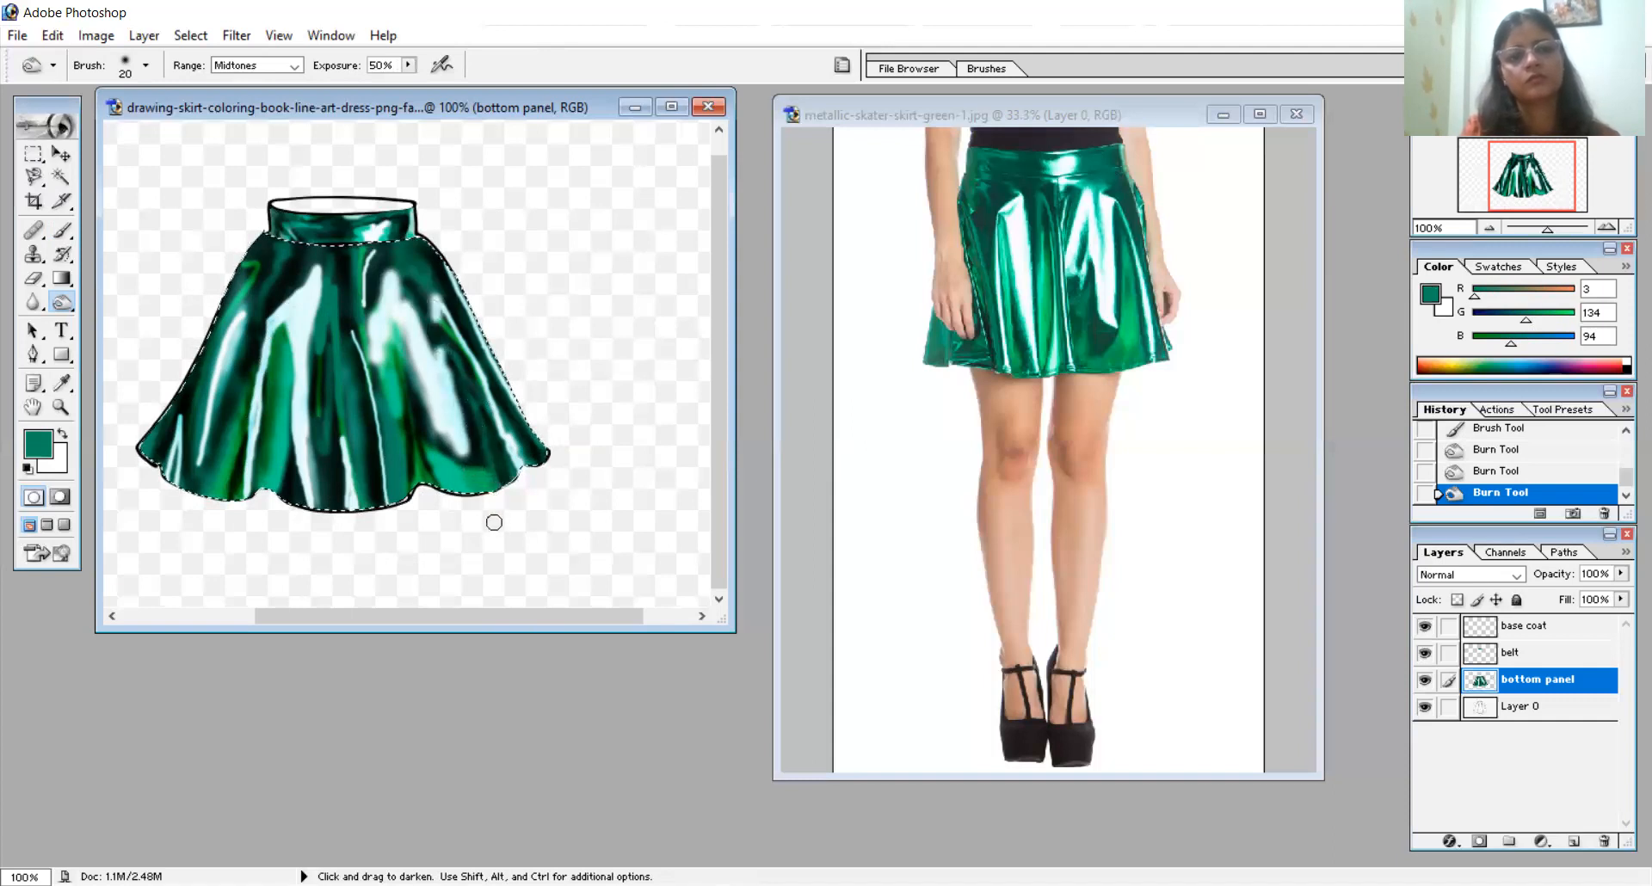
drag(481, 459, 445, 437)
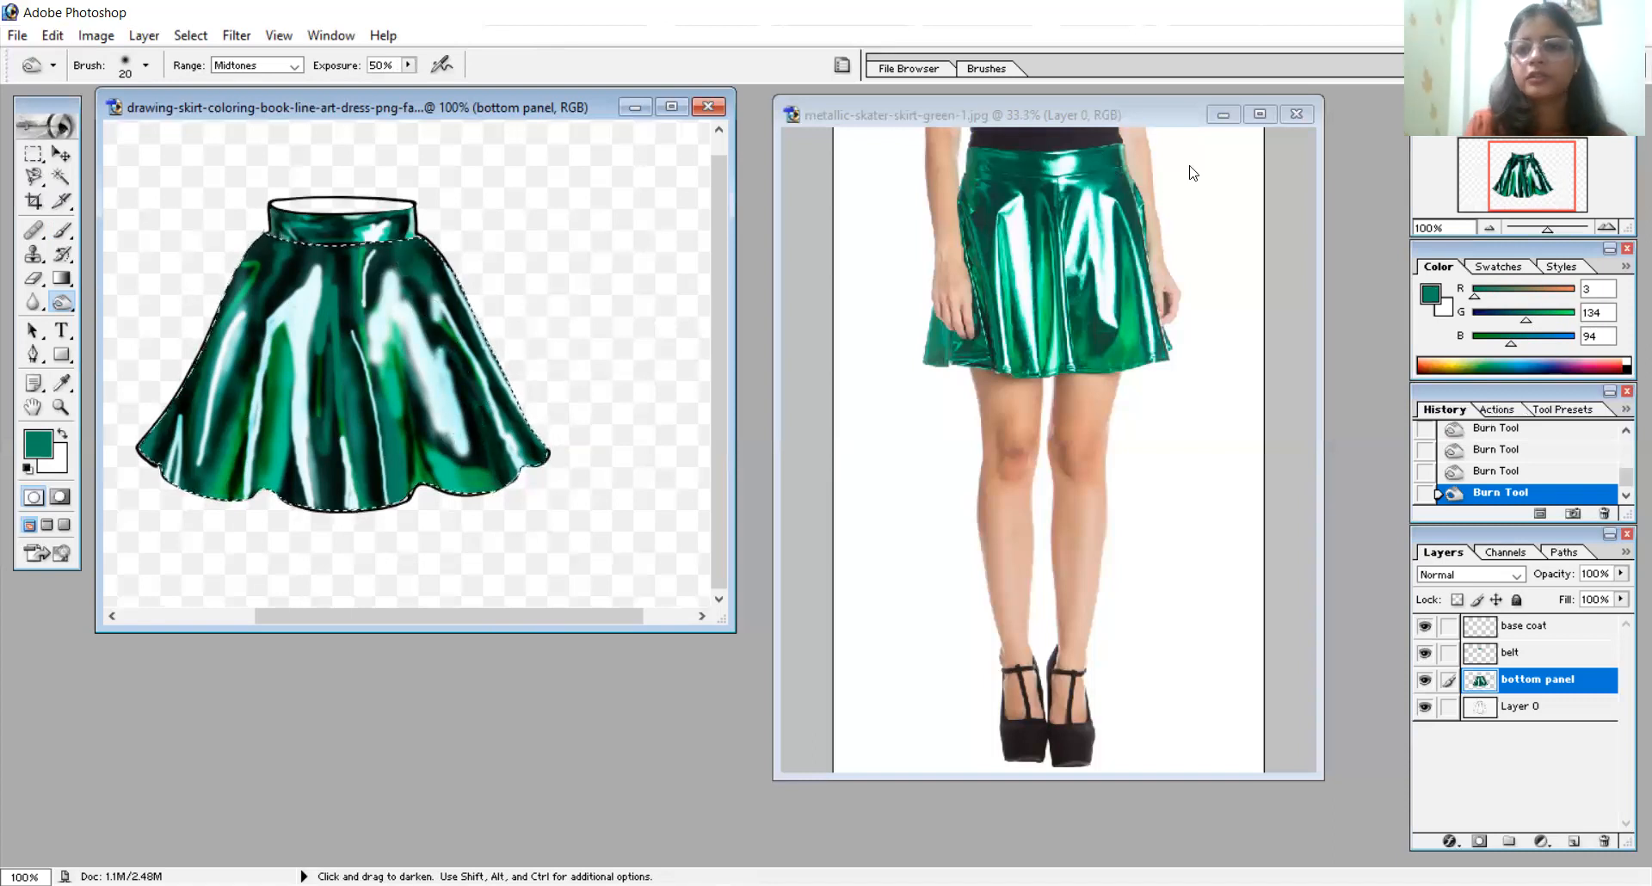
click(64, 383)
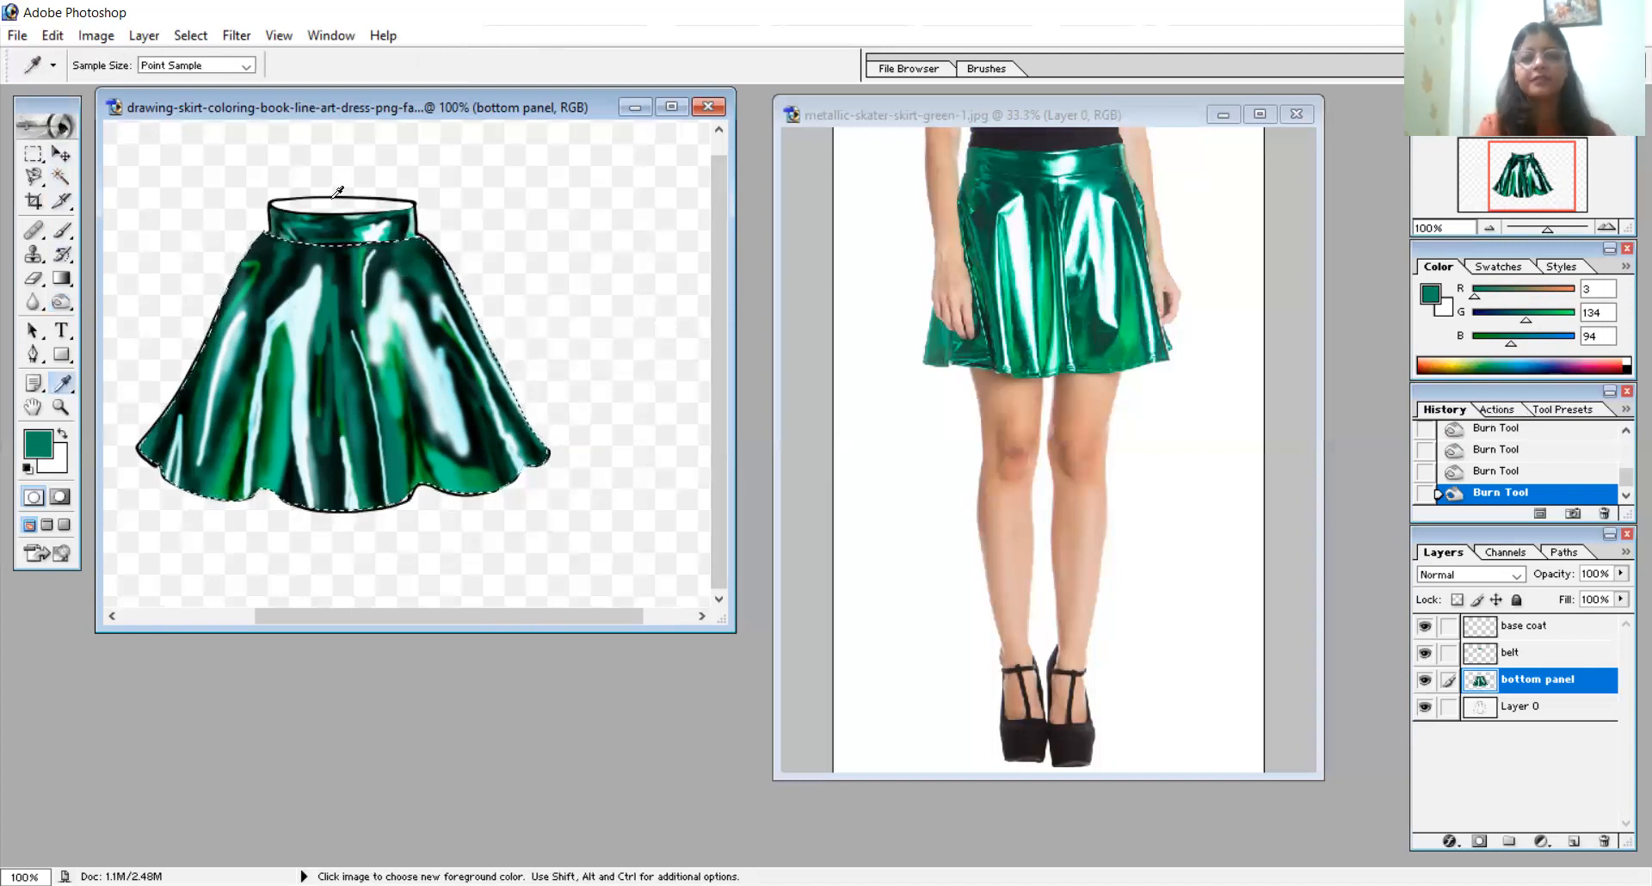
click(335, 197)
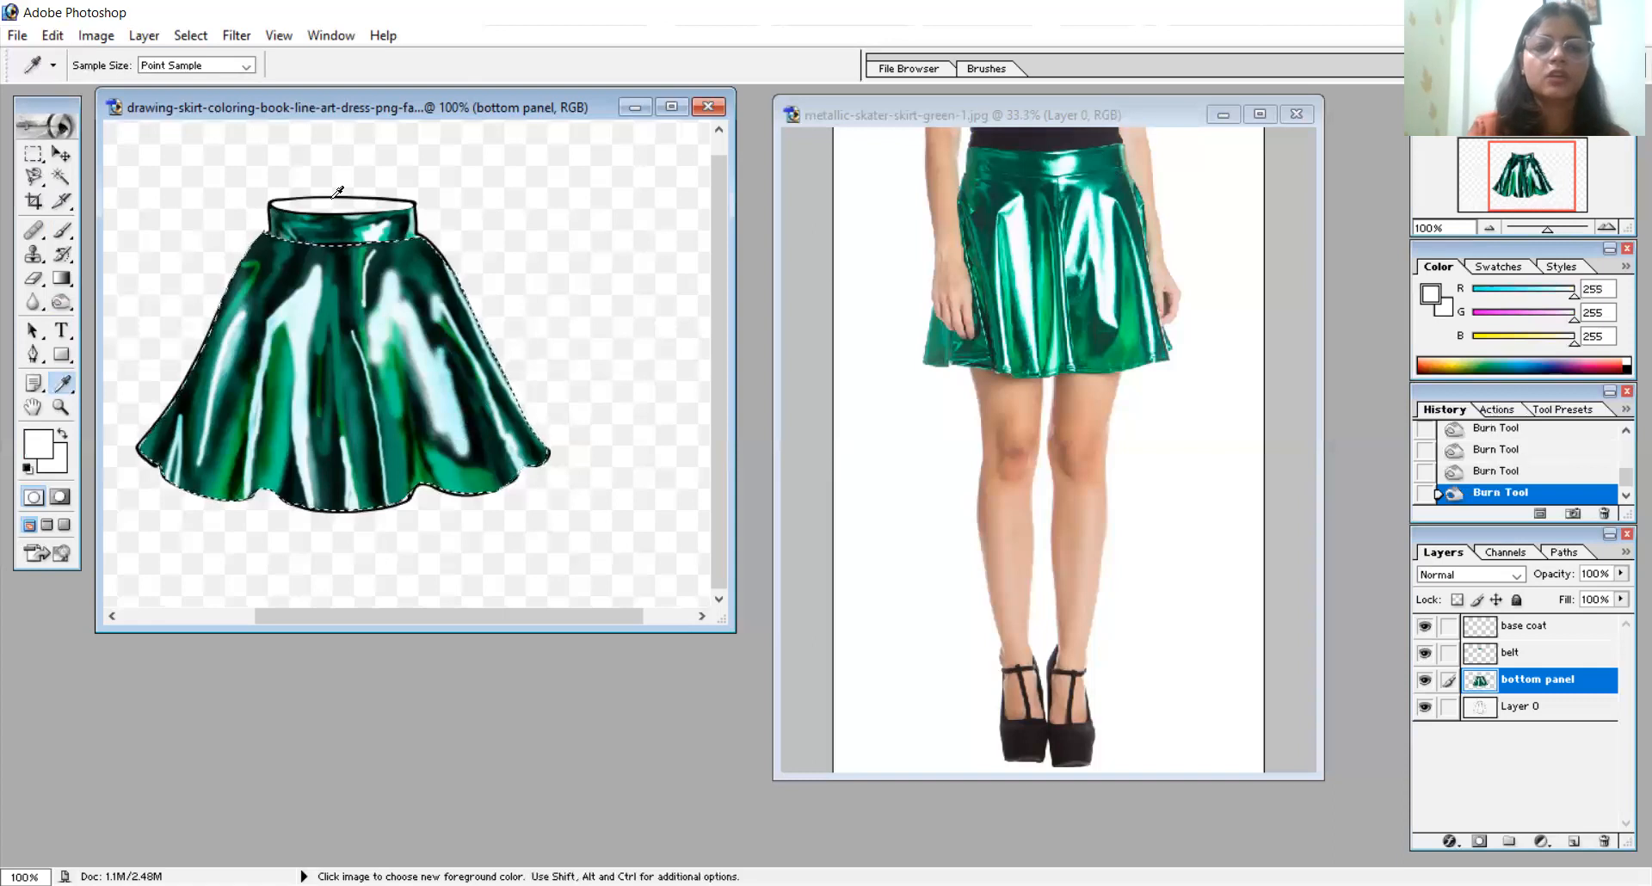
click(333, 293)
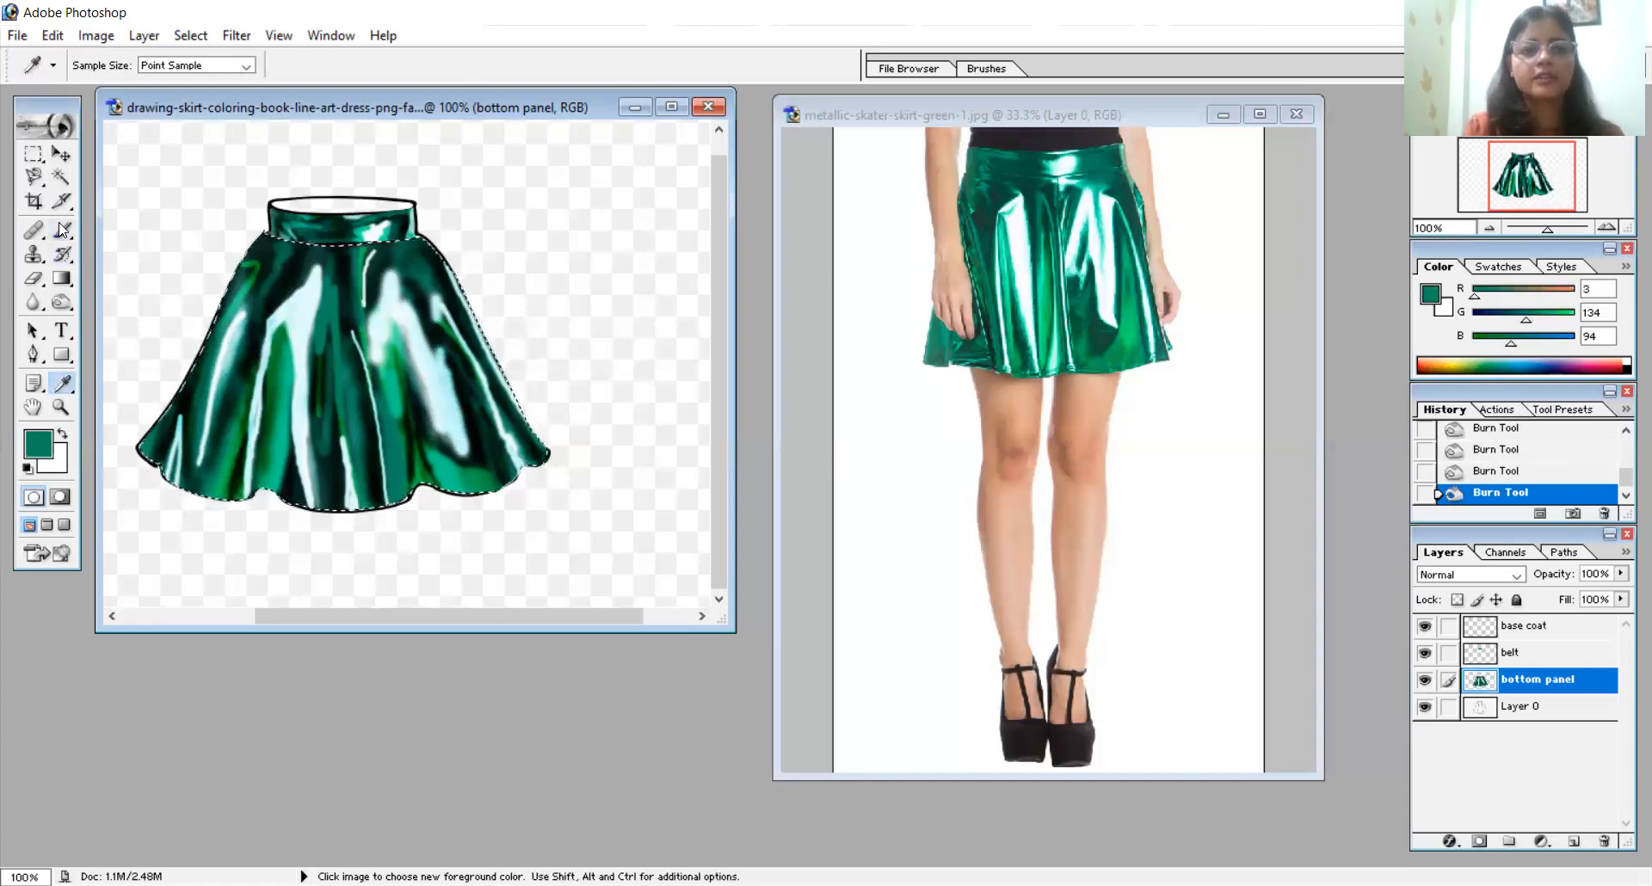
click(64, 229)
- Select the white opening inside the waistband with the Magnetic Lasso
click(33, 176)
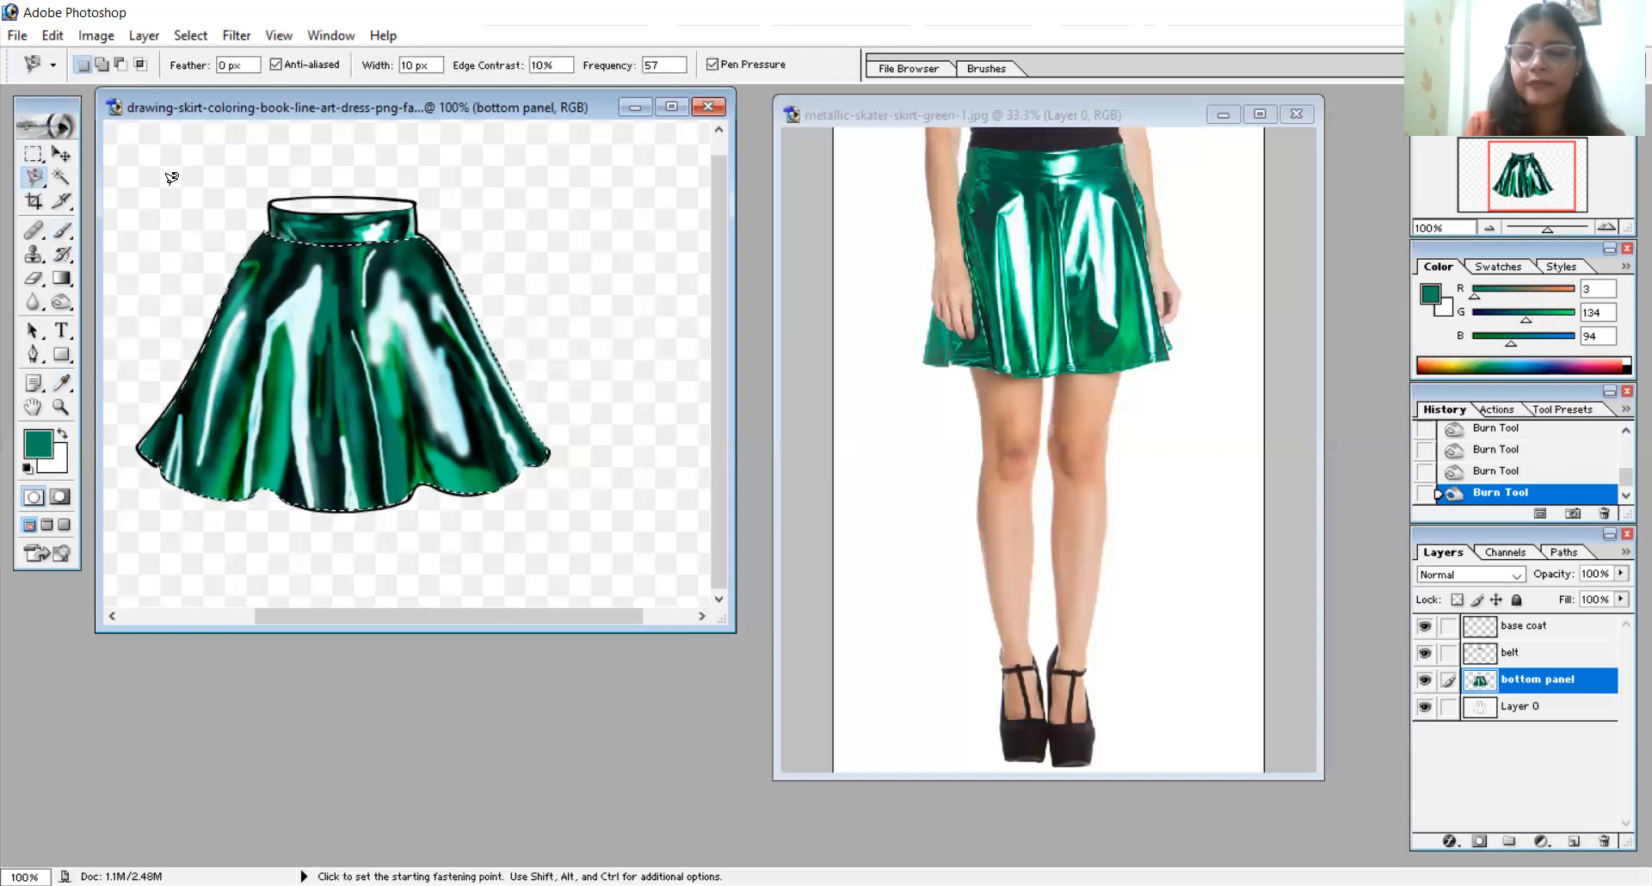
click(273, 199)
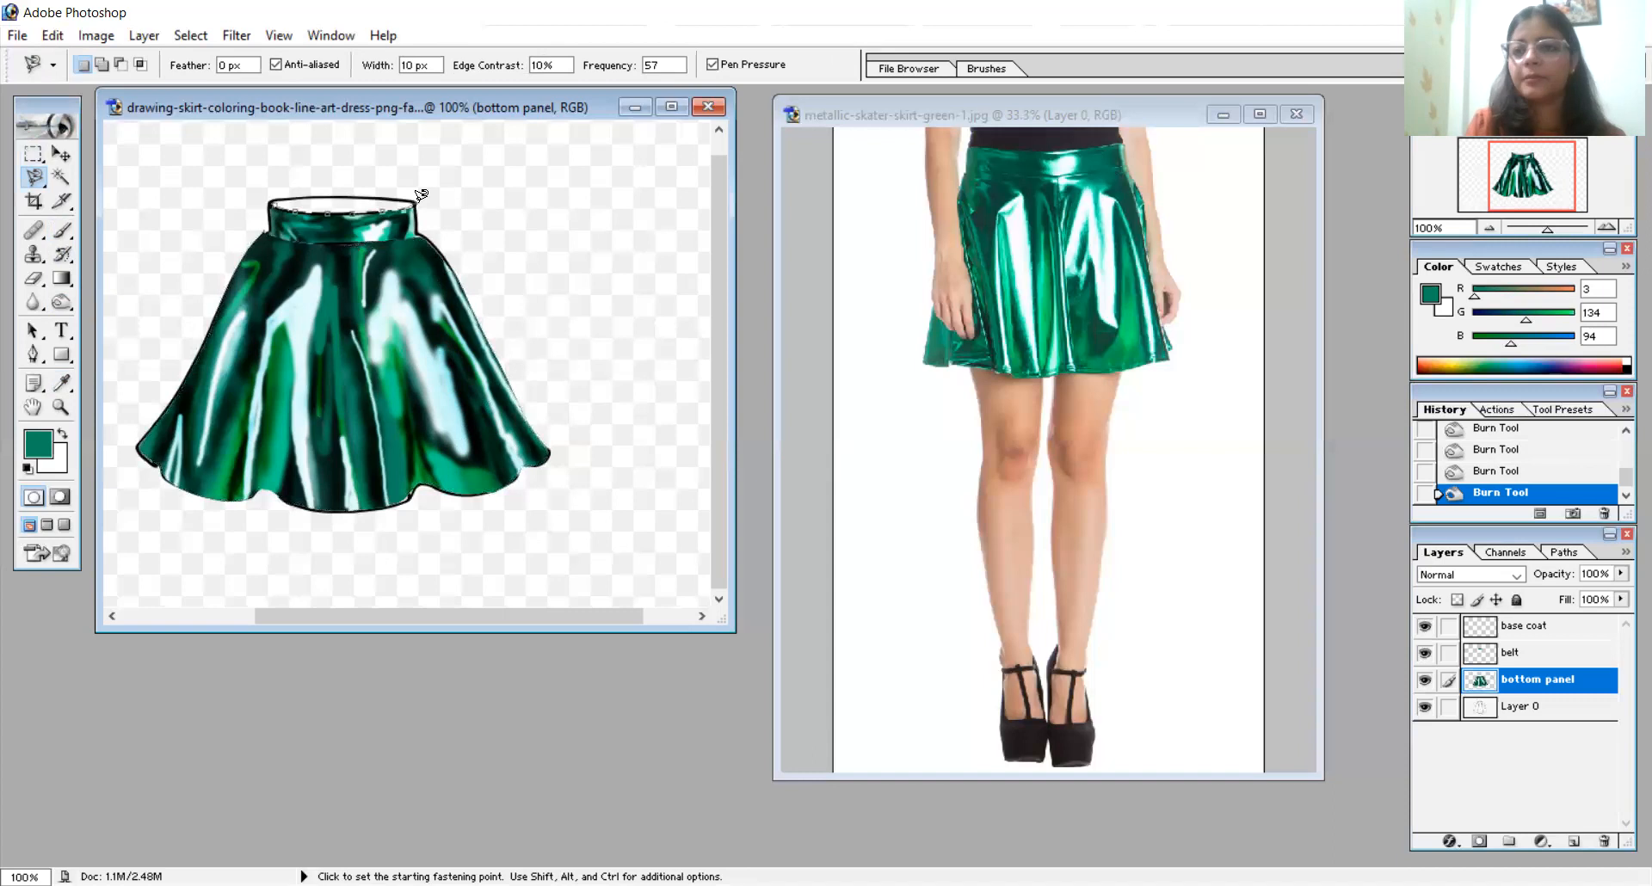
click(272, 197)
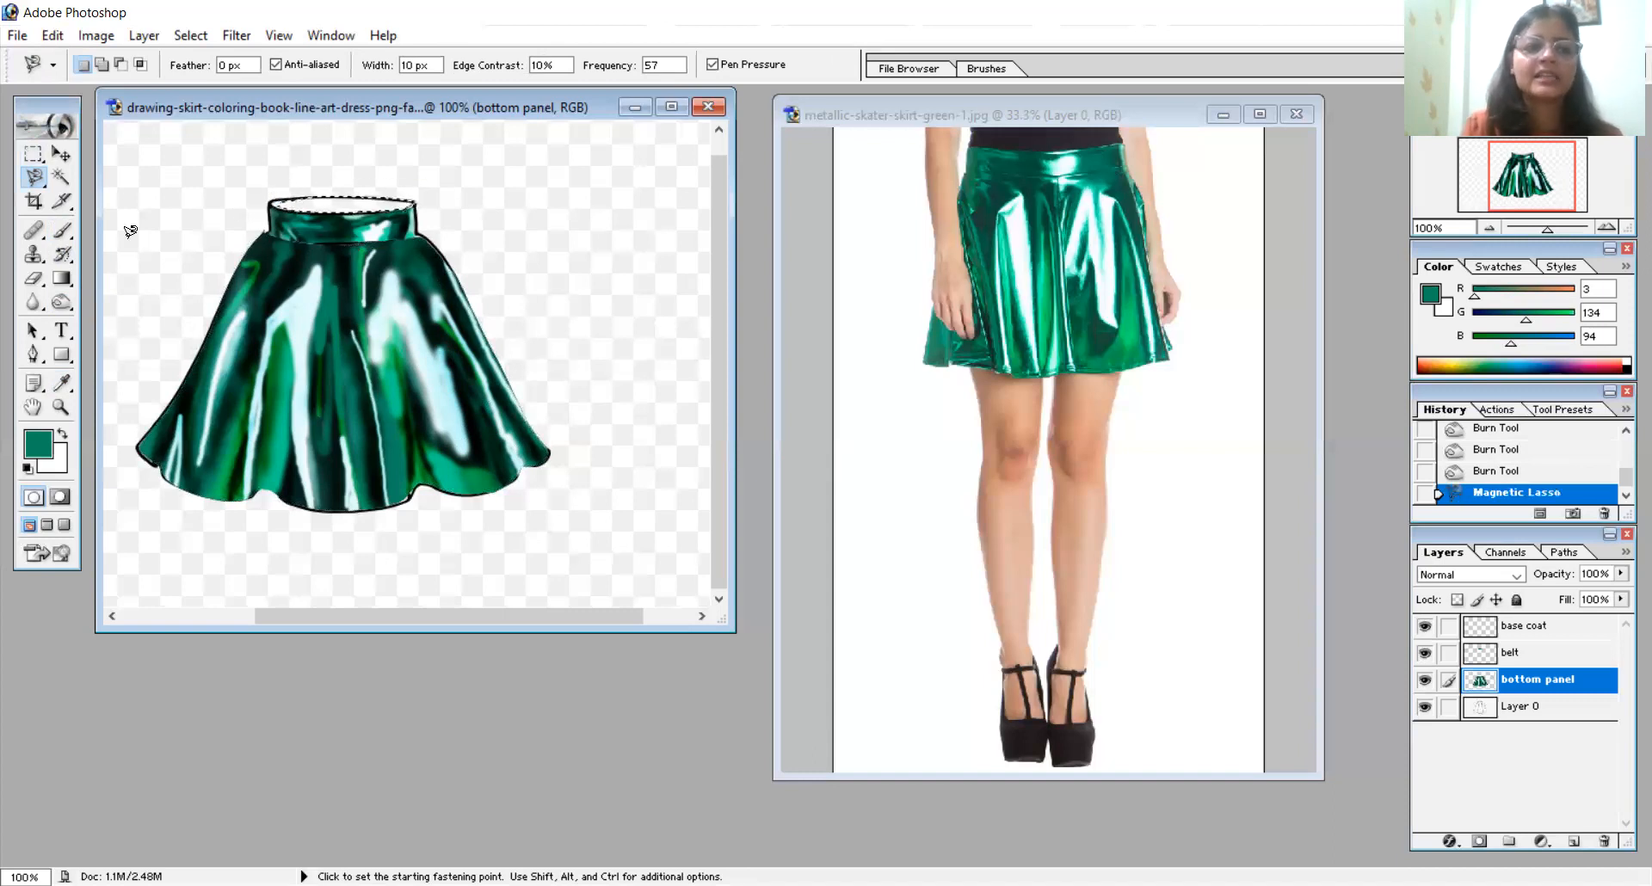
- Paint the selected waistband opening dark green (R 3, G 134, B 94) with a 71 px brush
click(62, 230)
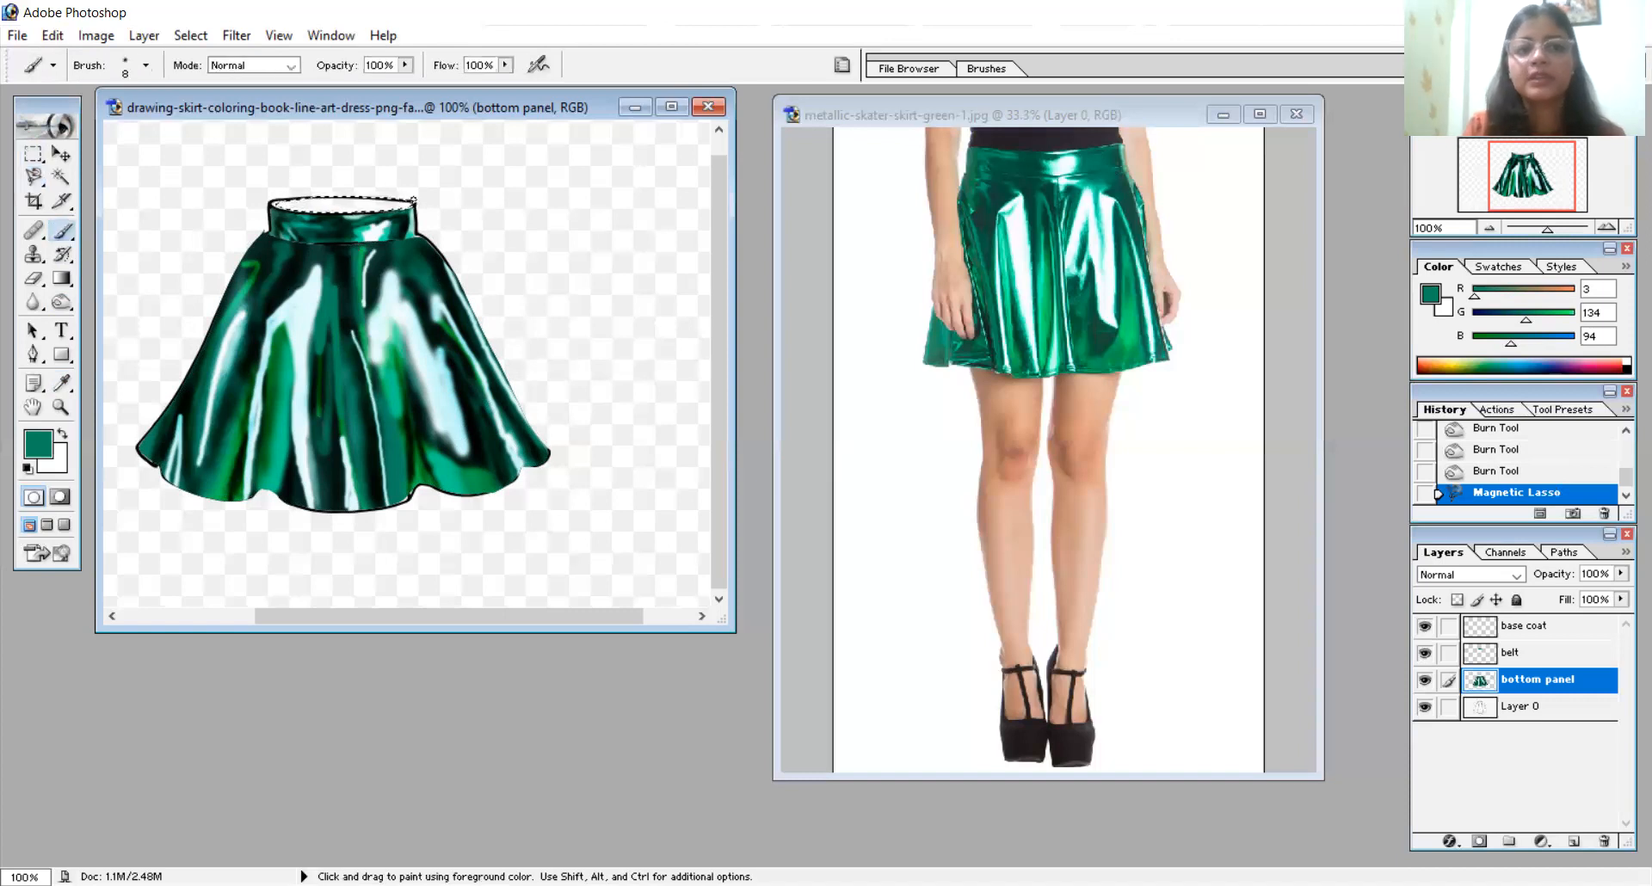
right_click(515, 246)
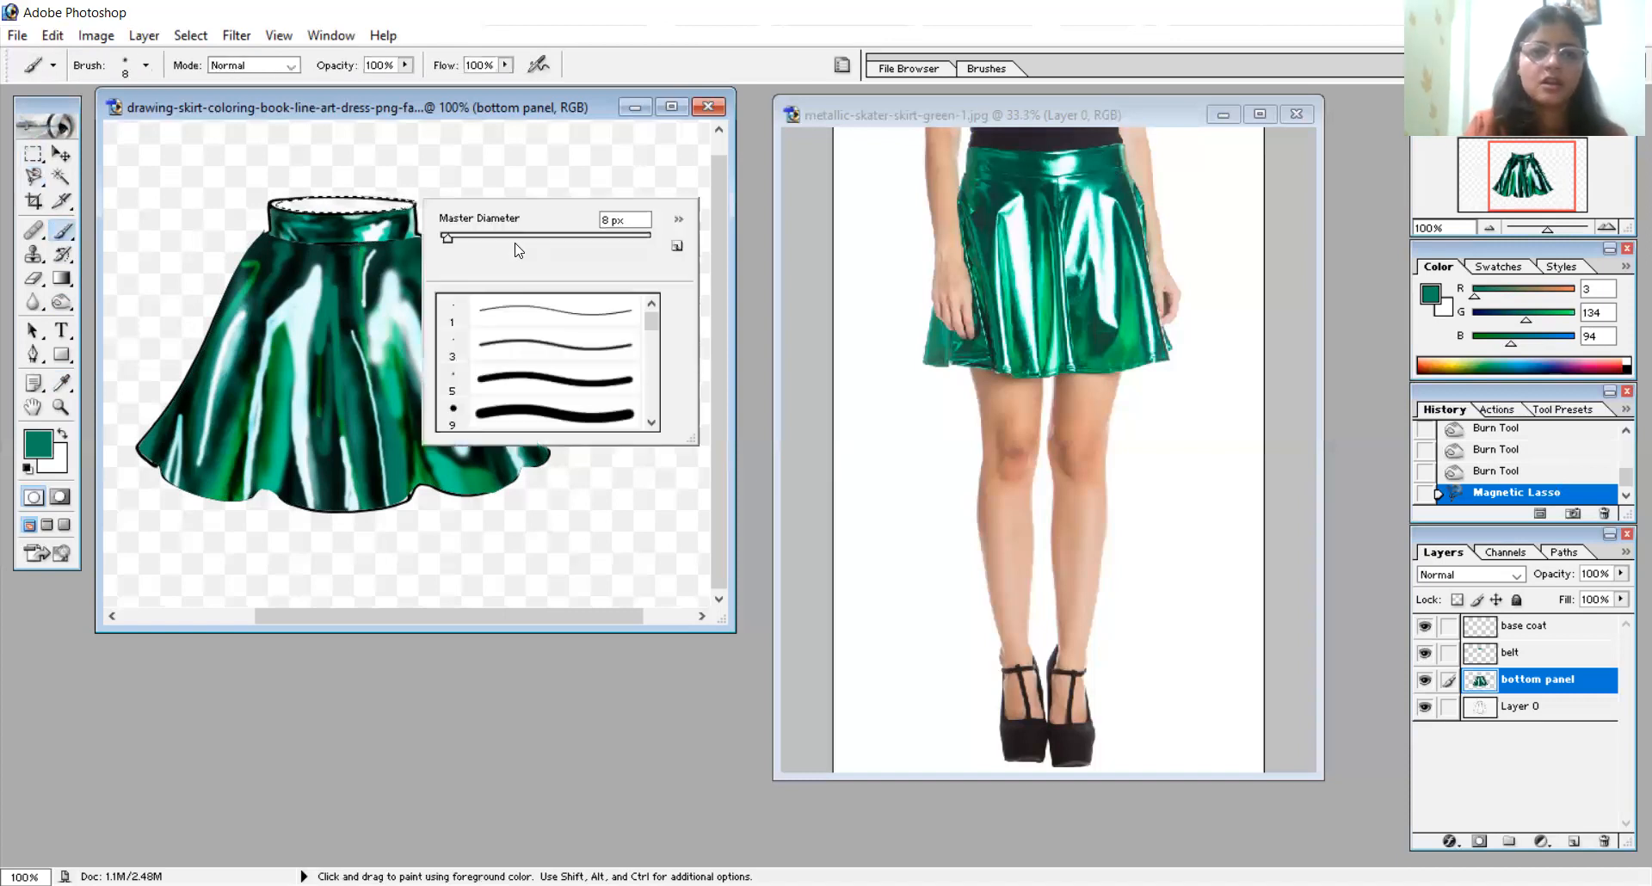
click(514, 241)
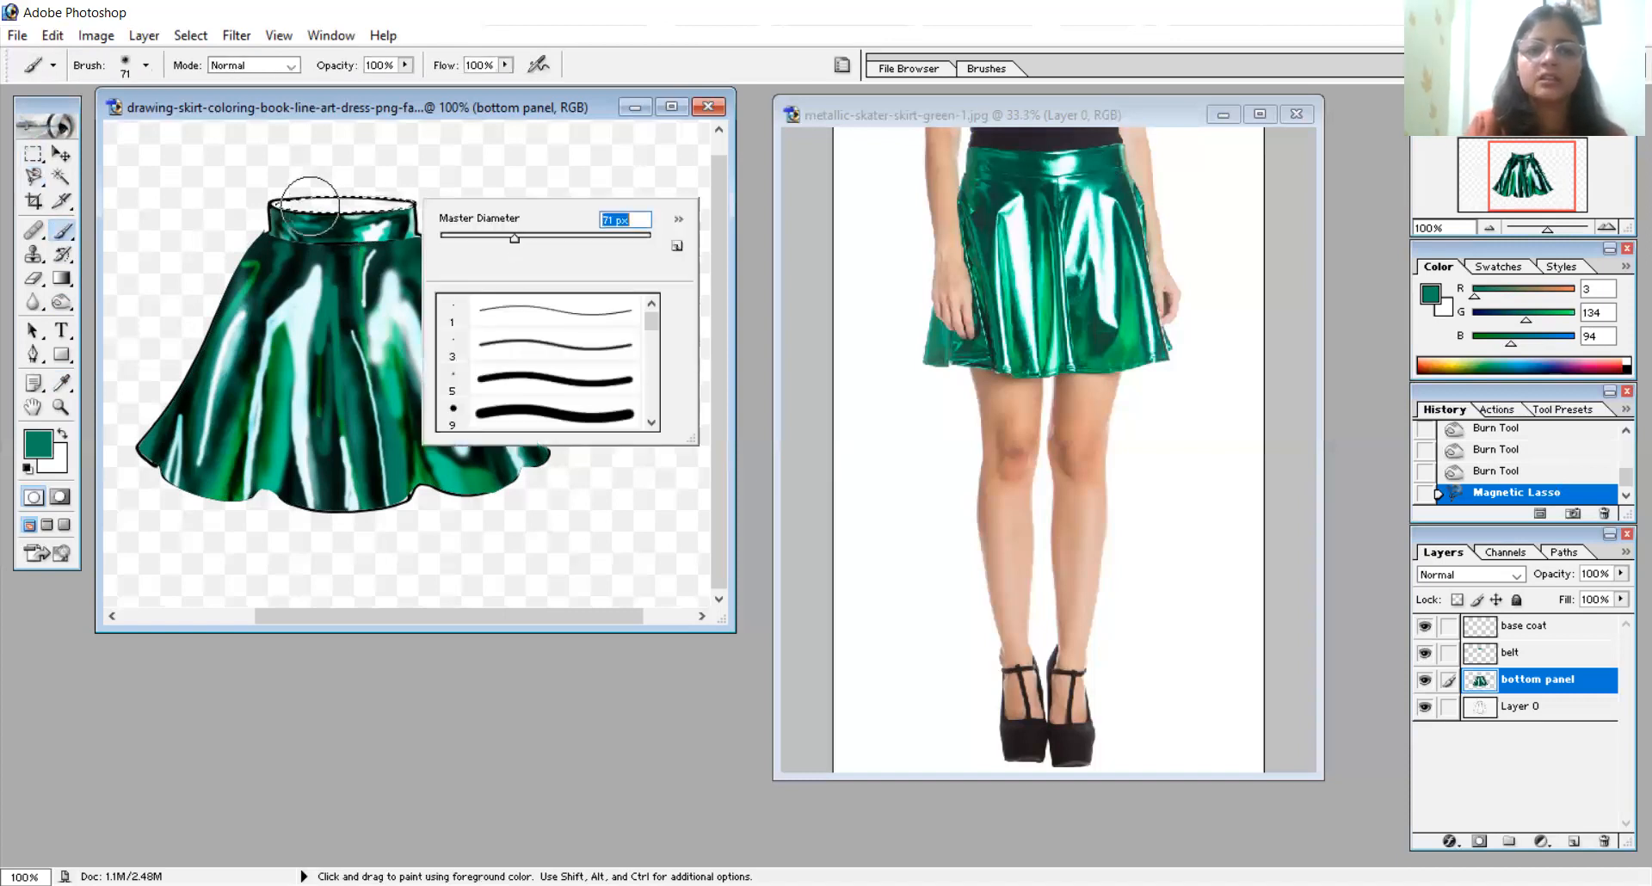
key(Return)
drag(310, 206, 166, 196)
- Burn shadows along the inside of the waistband opening with a 20 px brush
click(67, 302)
drag(264, 204, 411, 202)
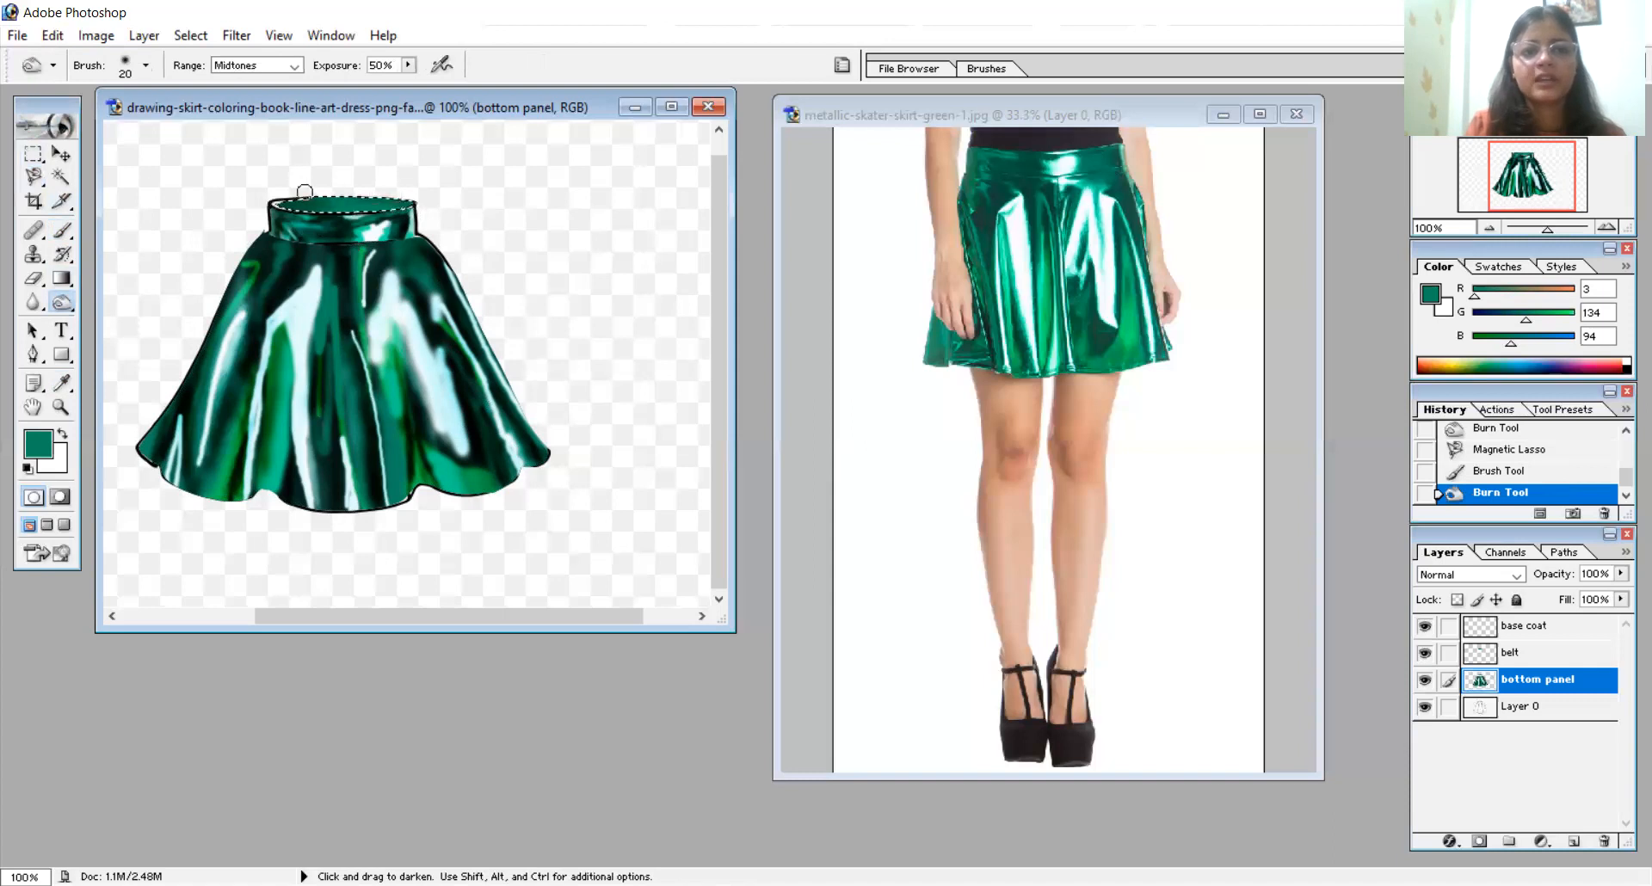
click(383, 208)
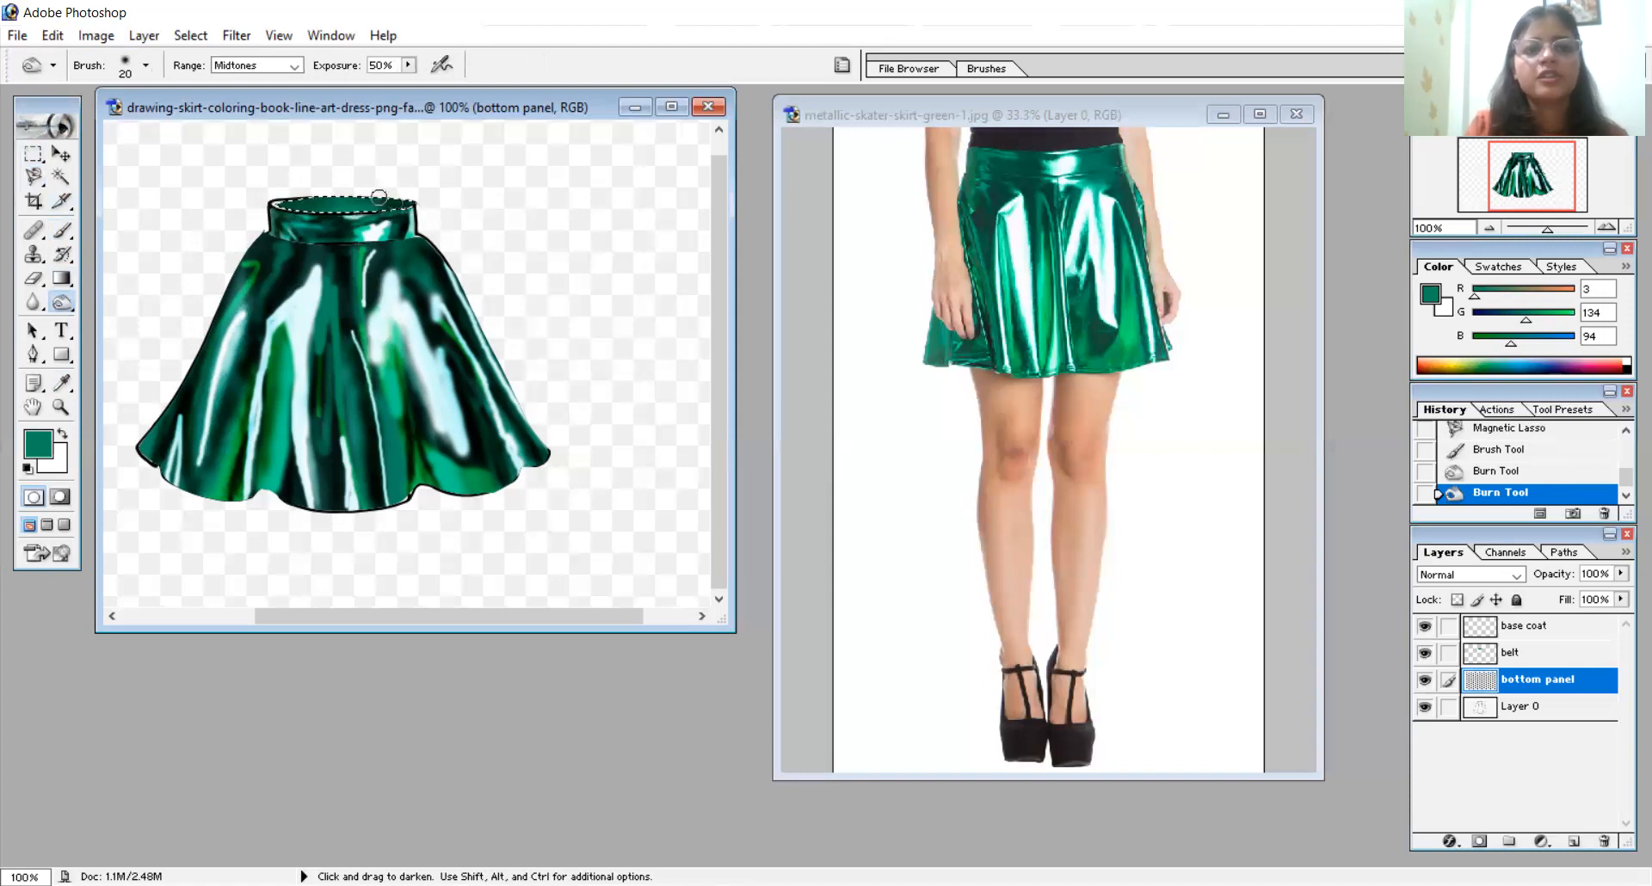
click(394, 214)
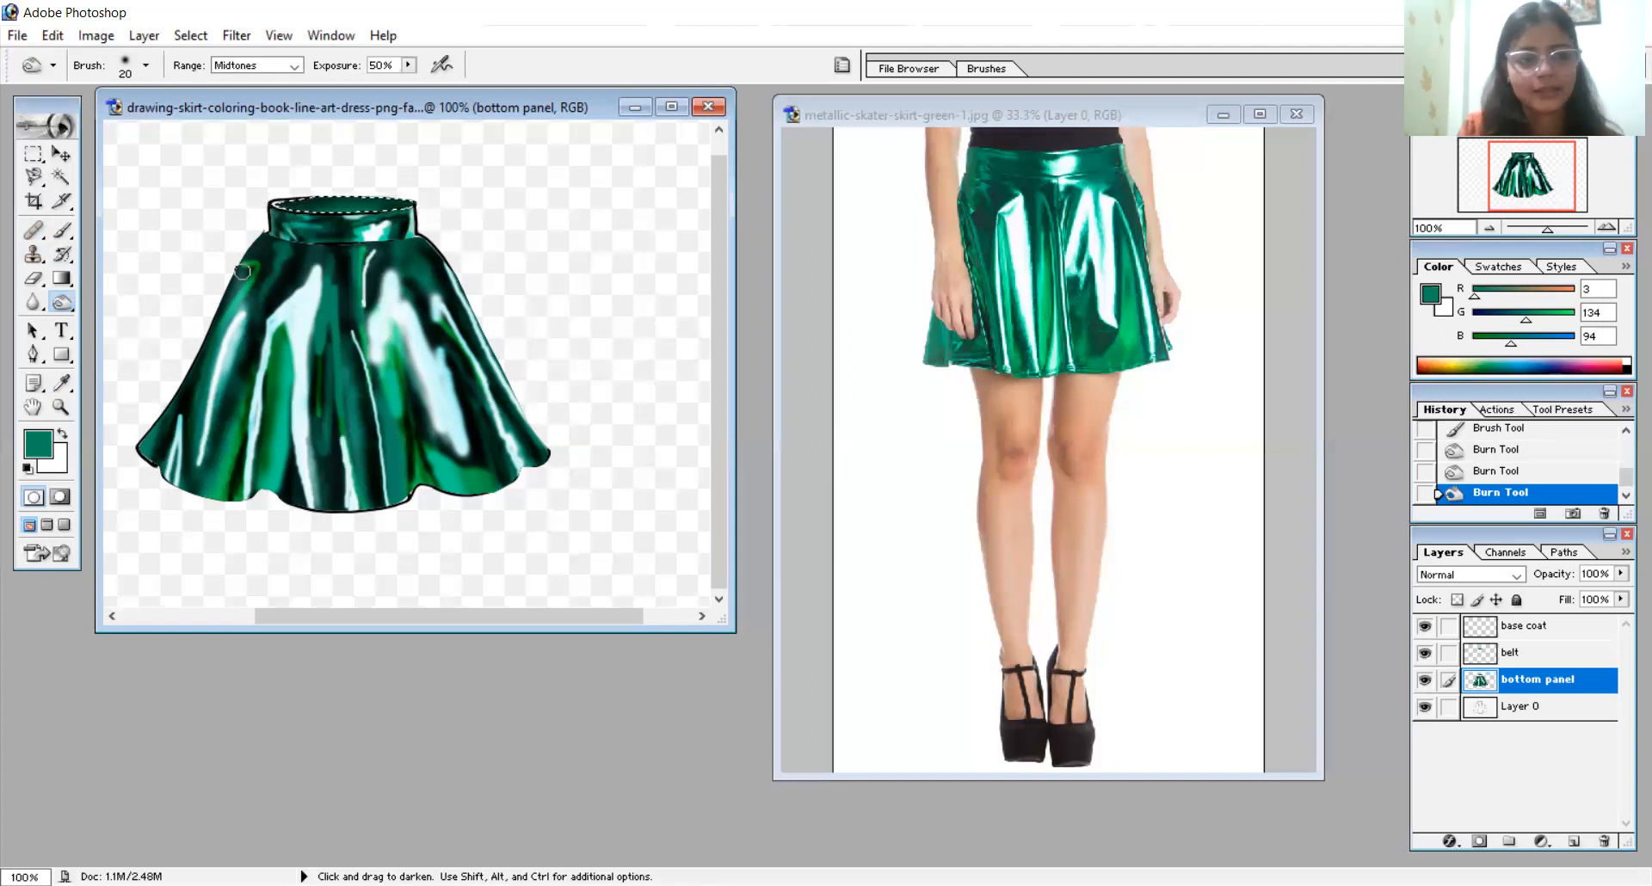
- Dodge a sheen inside the waistband opening with a 9 px brush, and burn its left end with a 20 px brush
drag(70, 300, 120, 303)
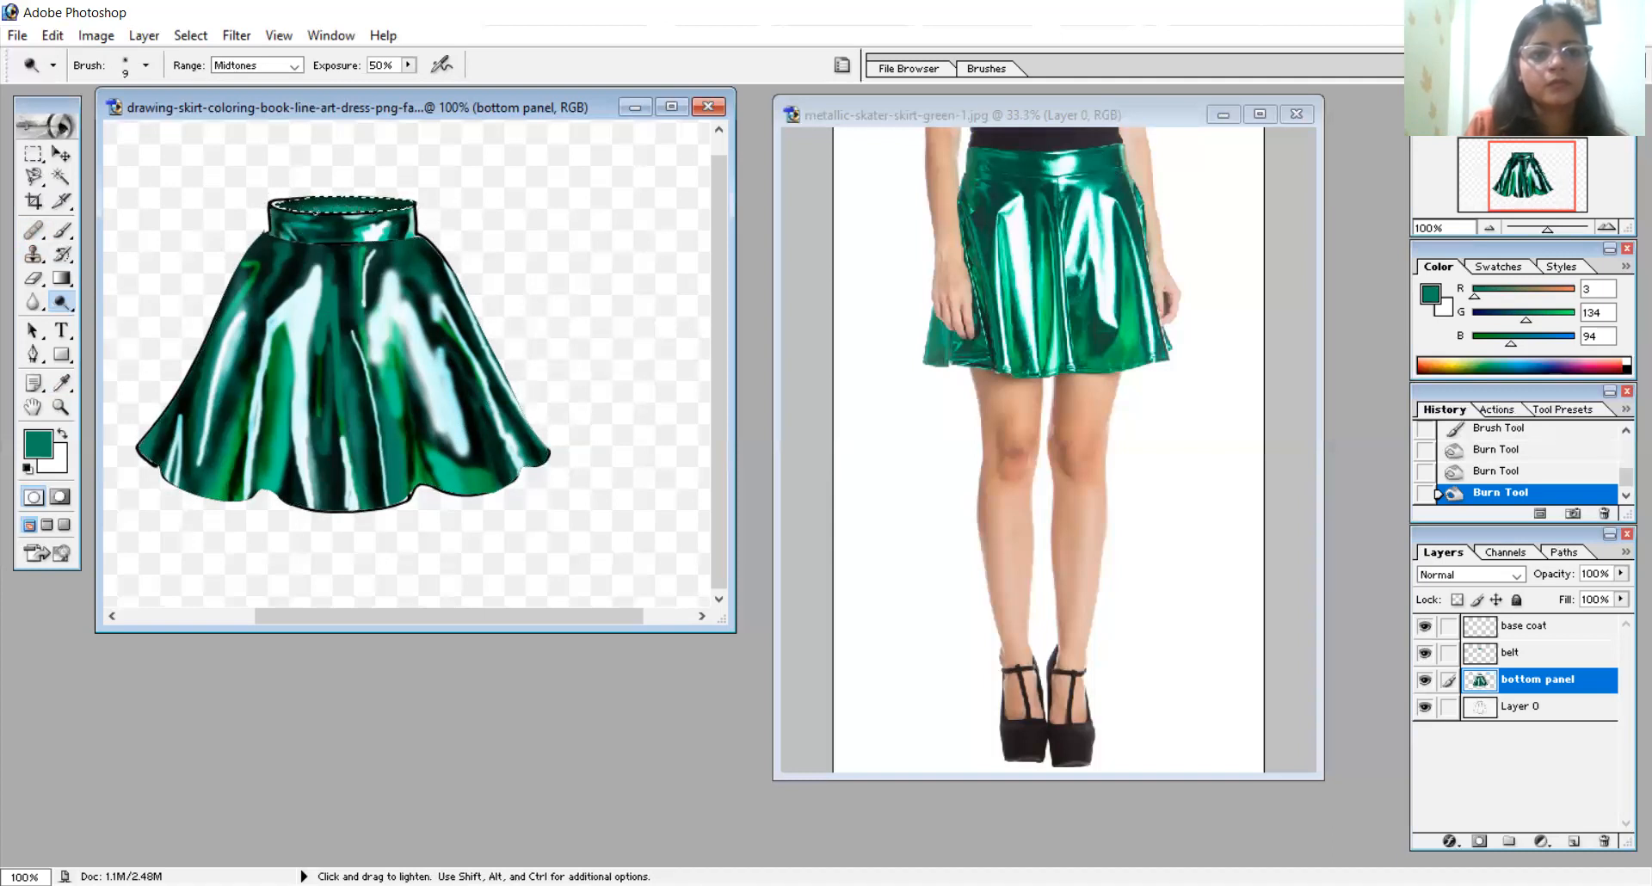
click(384, 209)
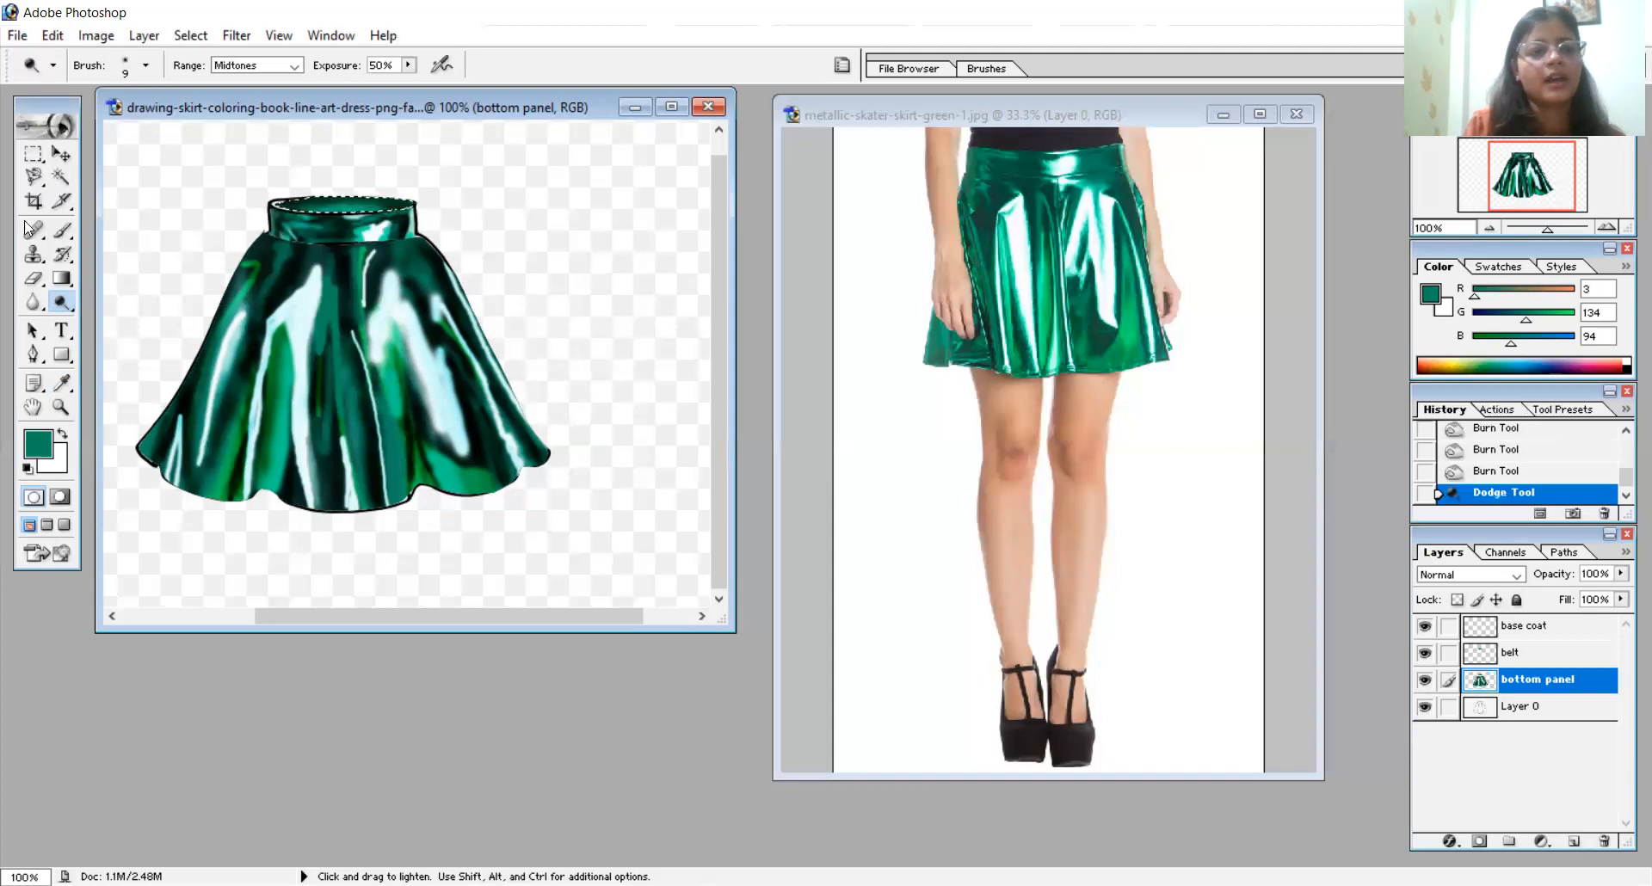
drag(64, 292, 148, 324)
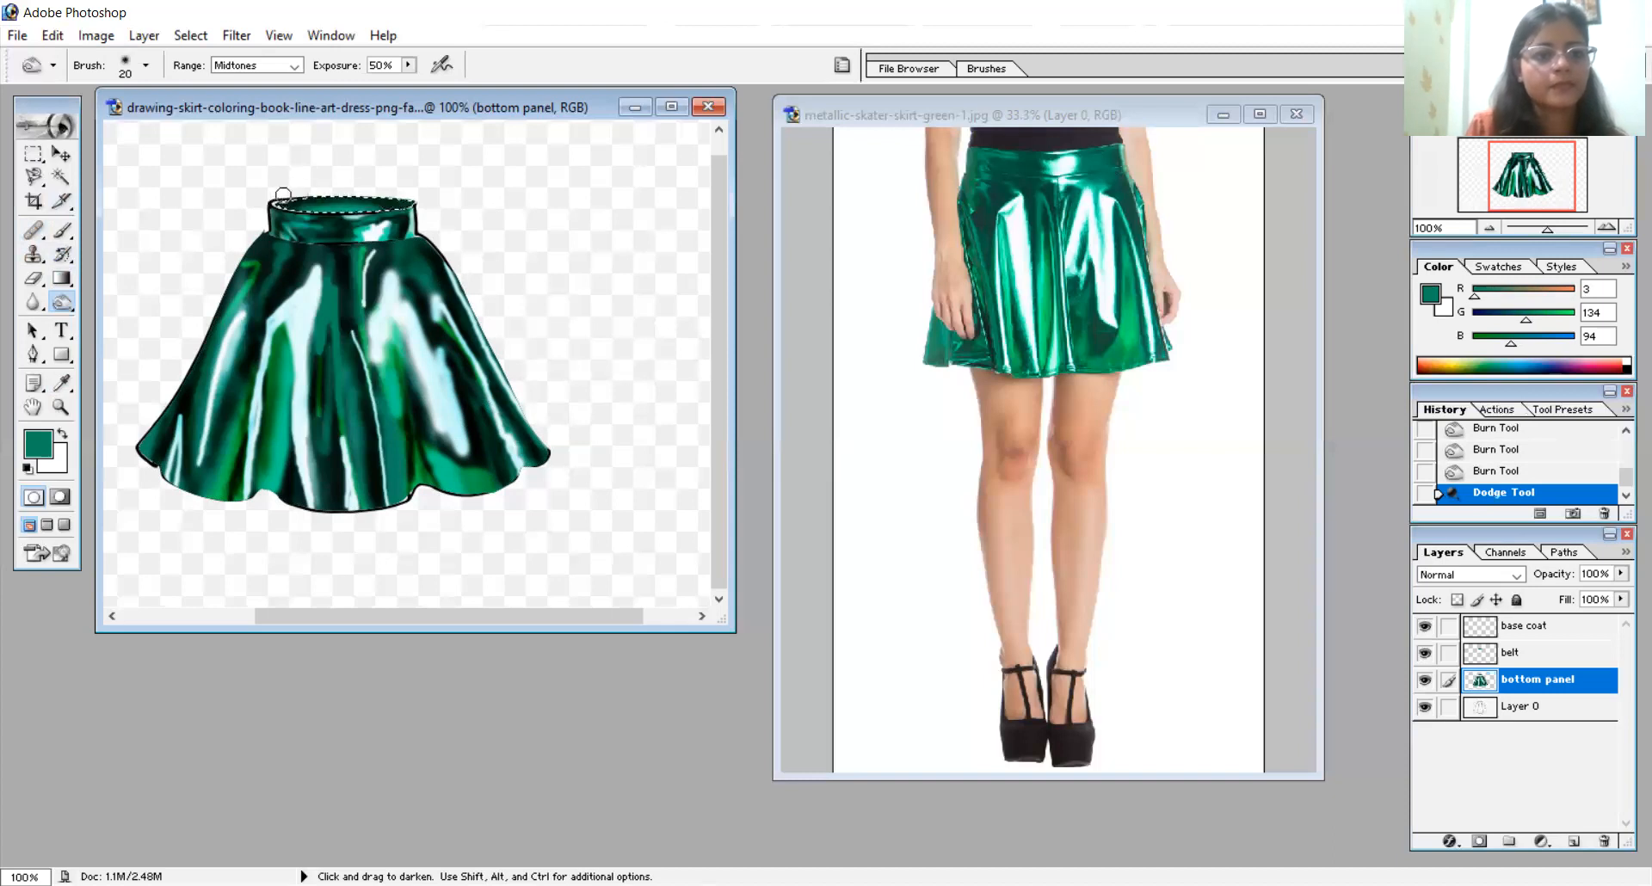
click(283, 193)
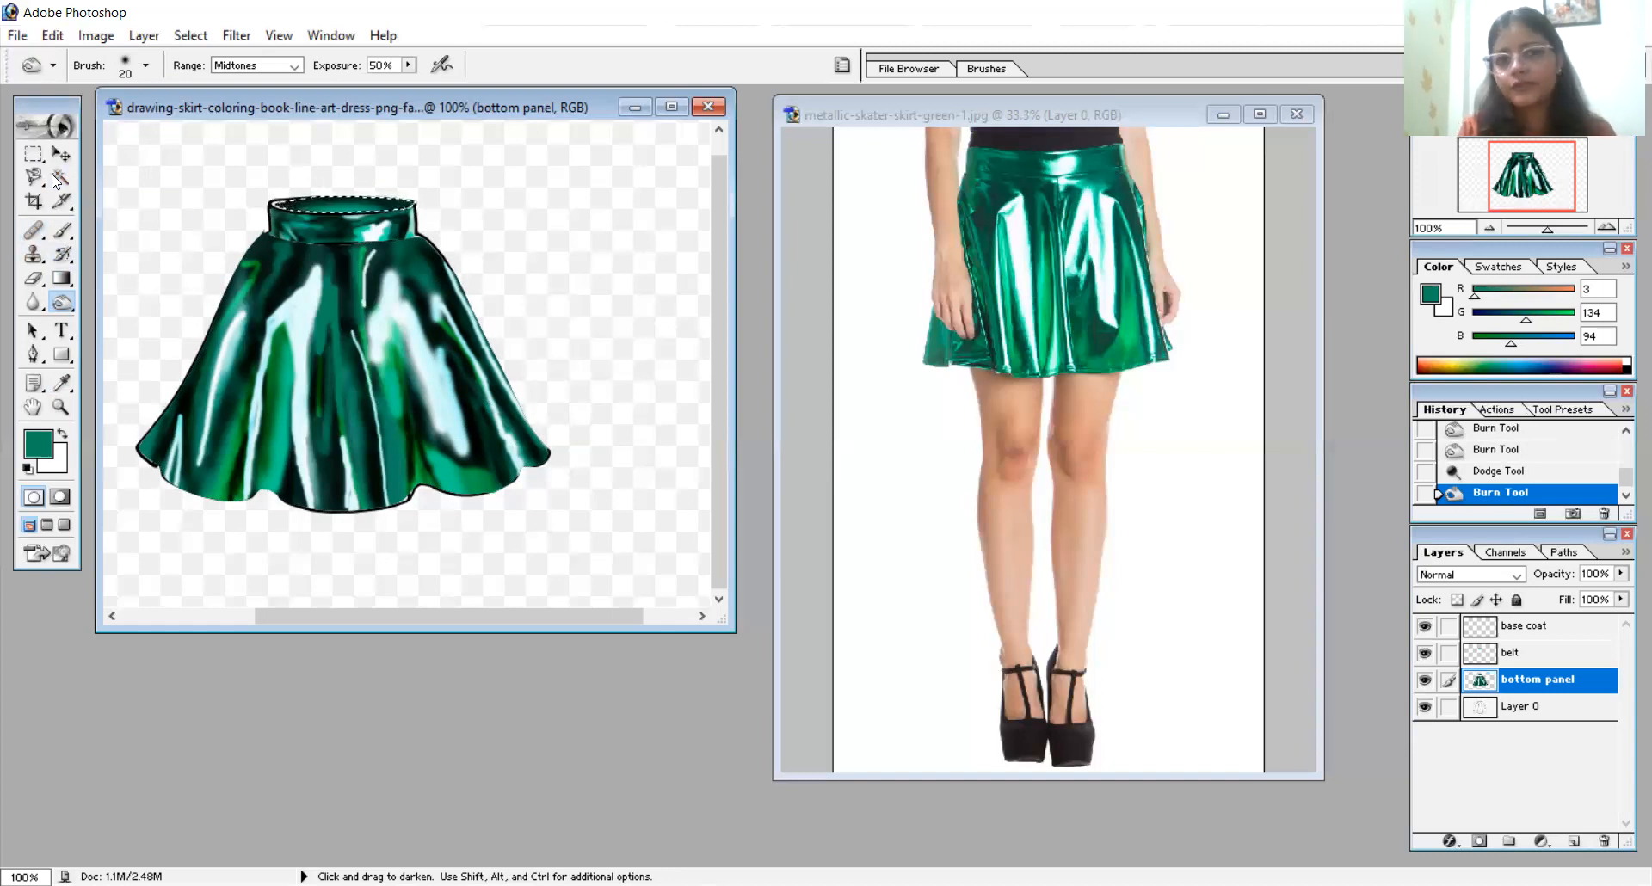
key(ctrl+s)
click(1299, 505)
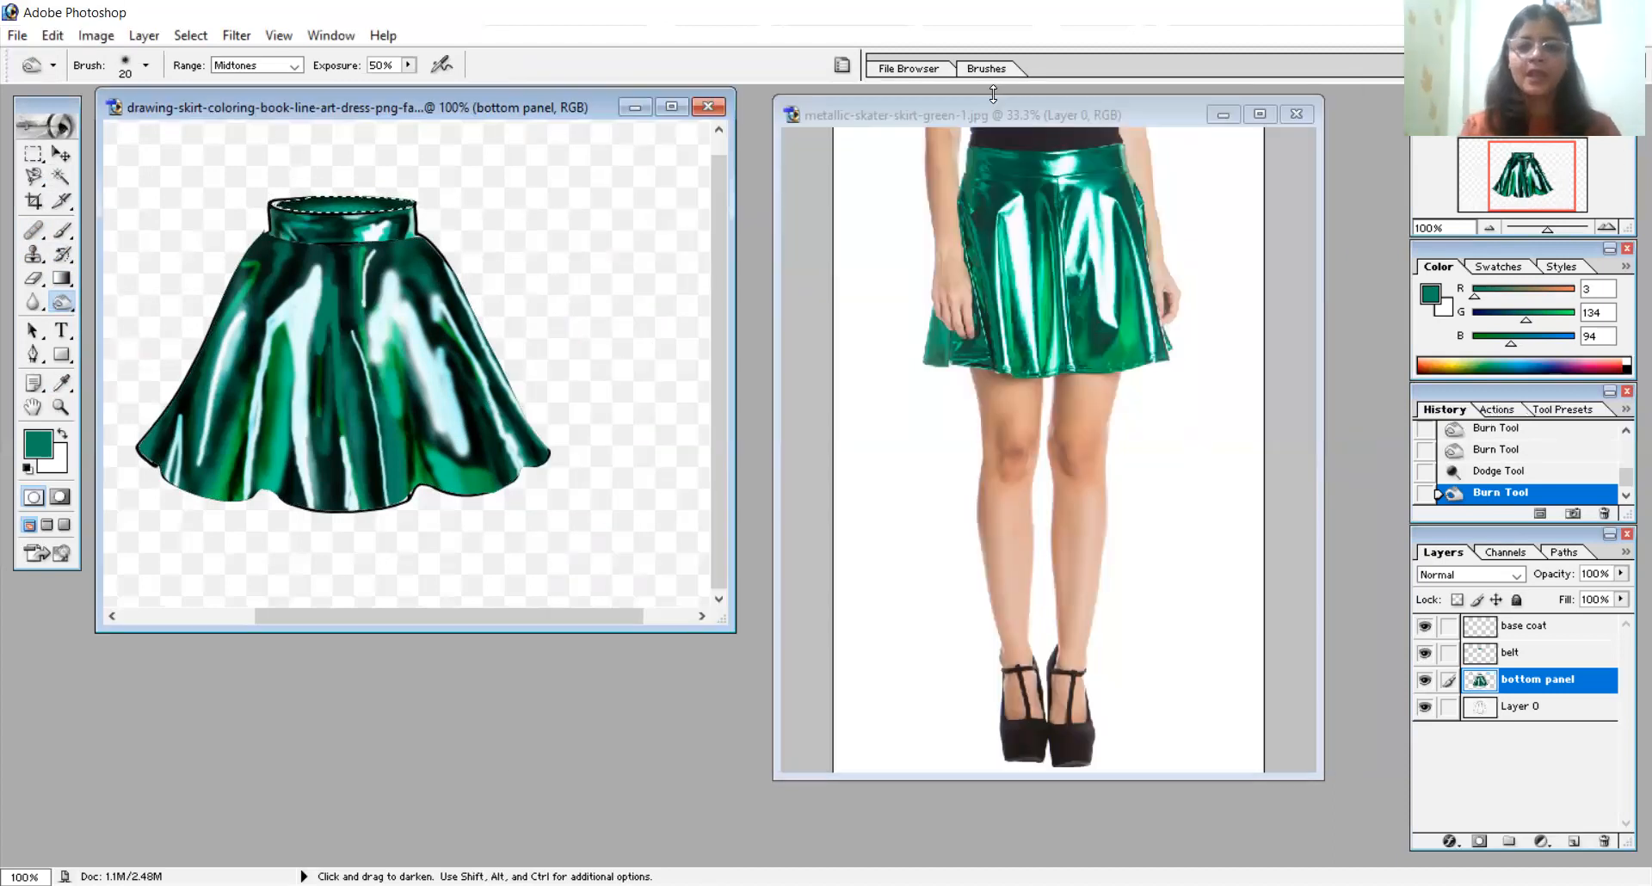